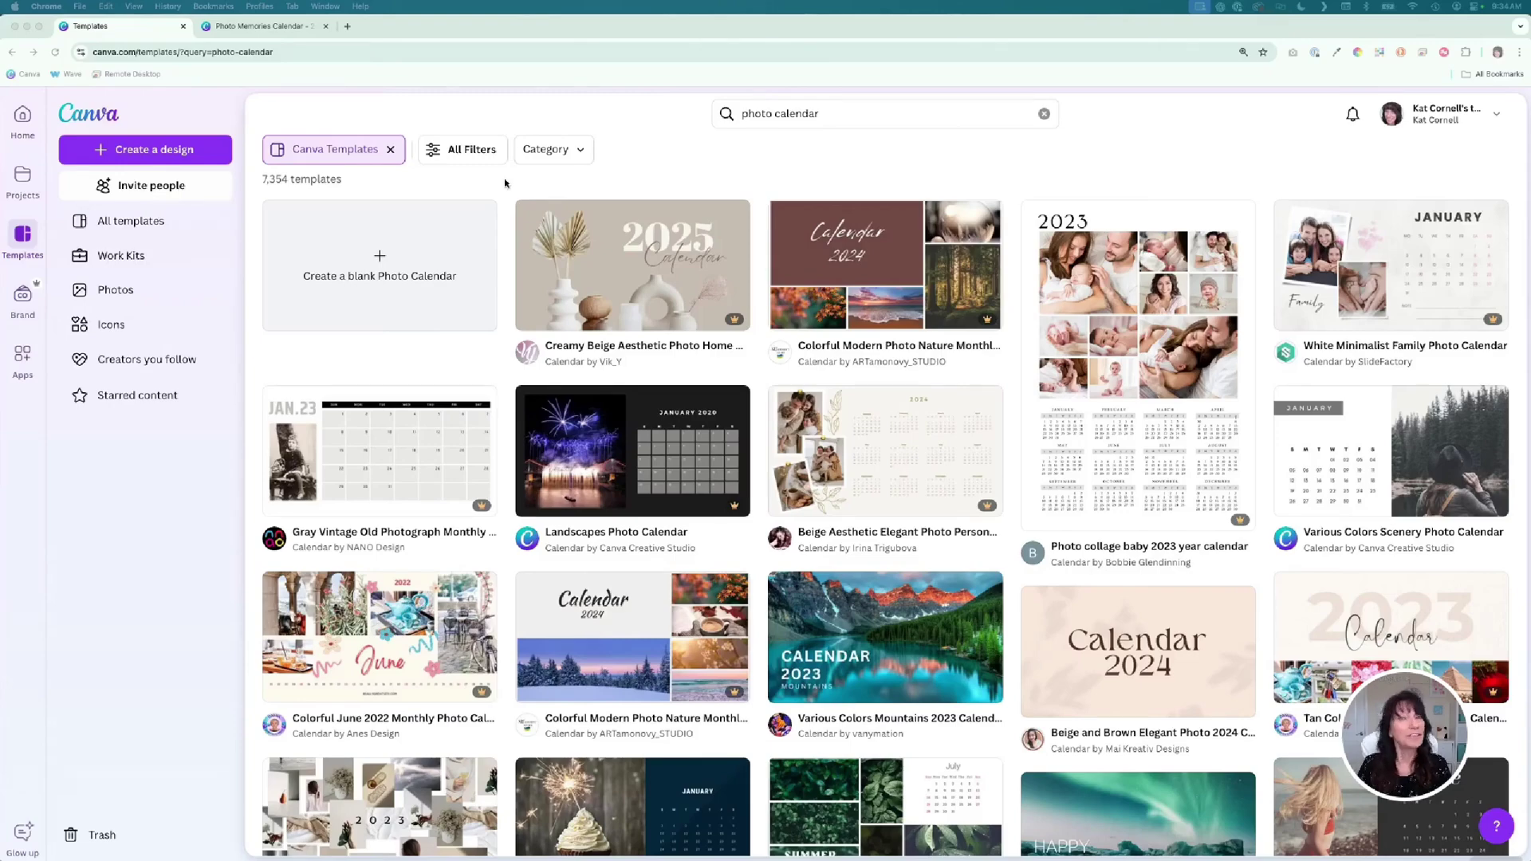
# Scroll down through the photo calendar template results to find Photo Memories Calendar.
pyautogui.scroll(-5, 505, 184)
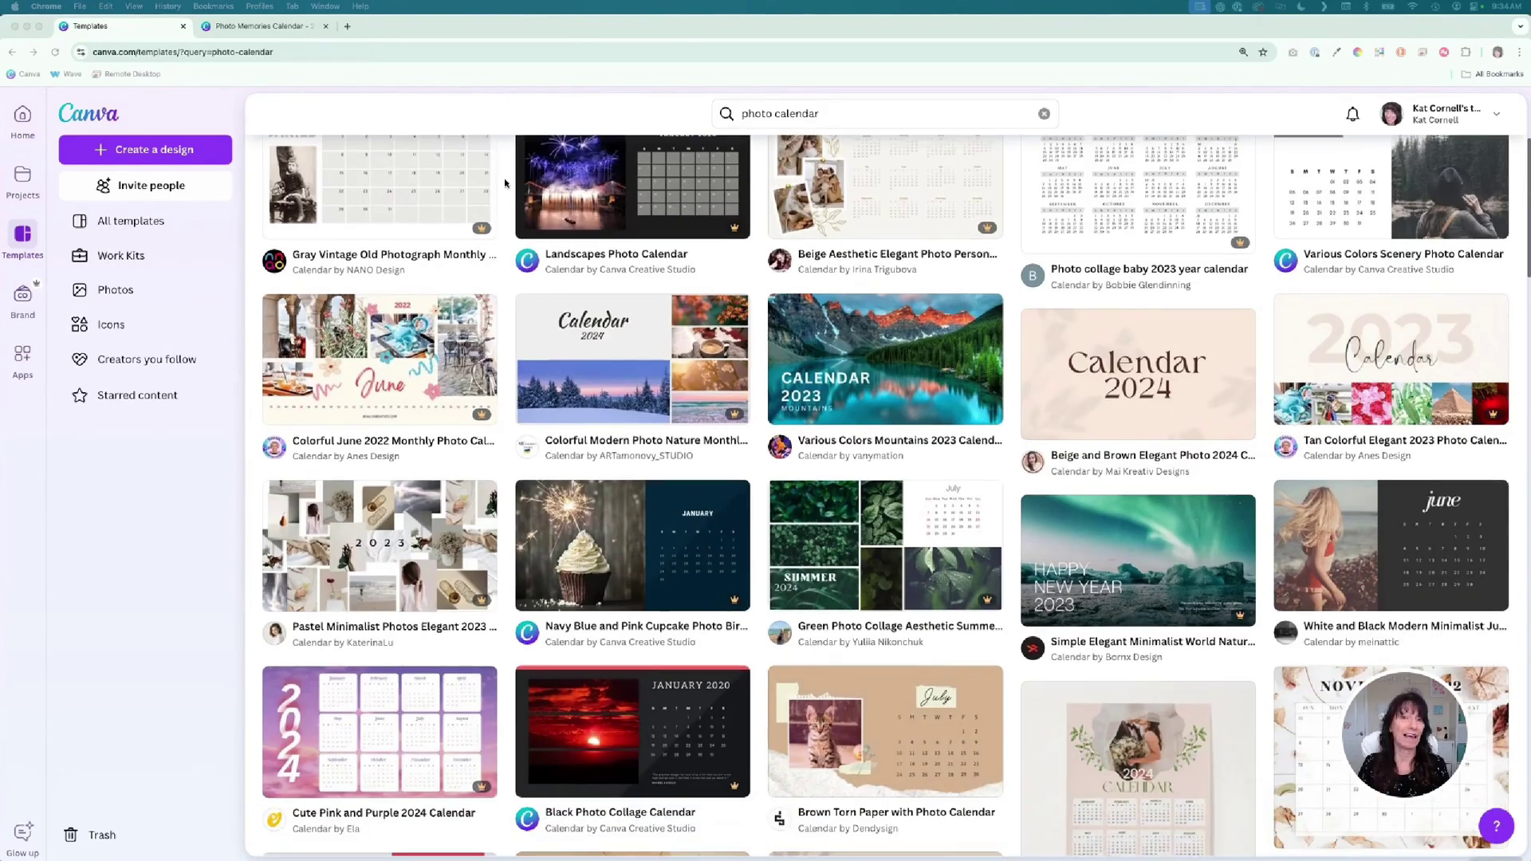
pyautogui.scroll(-7, 505, 183)
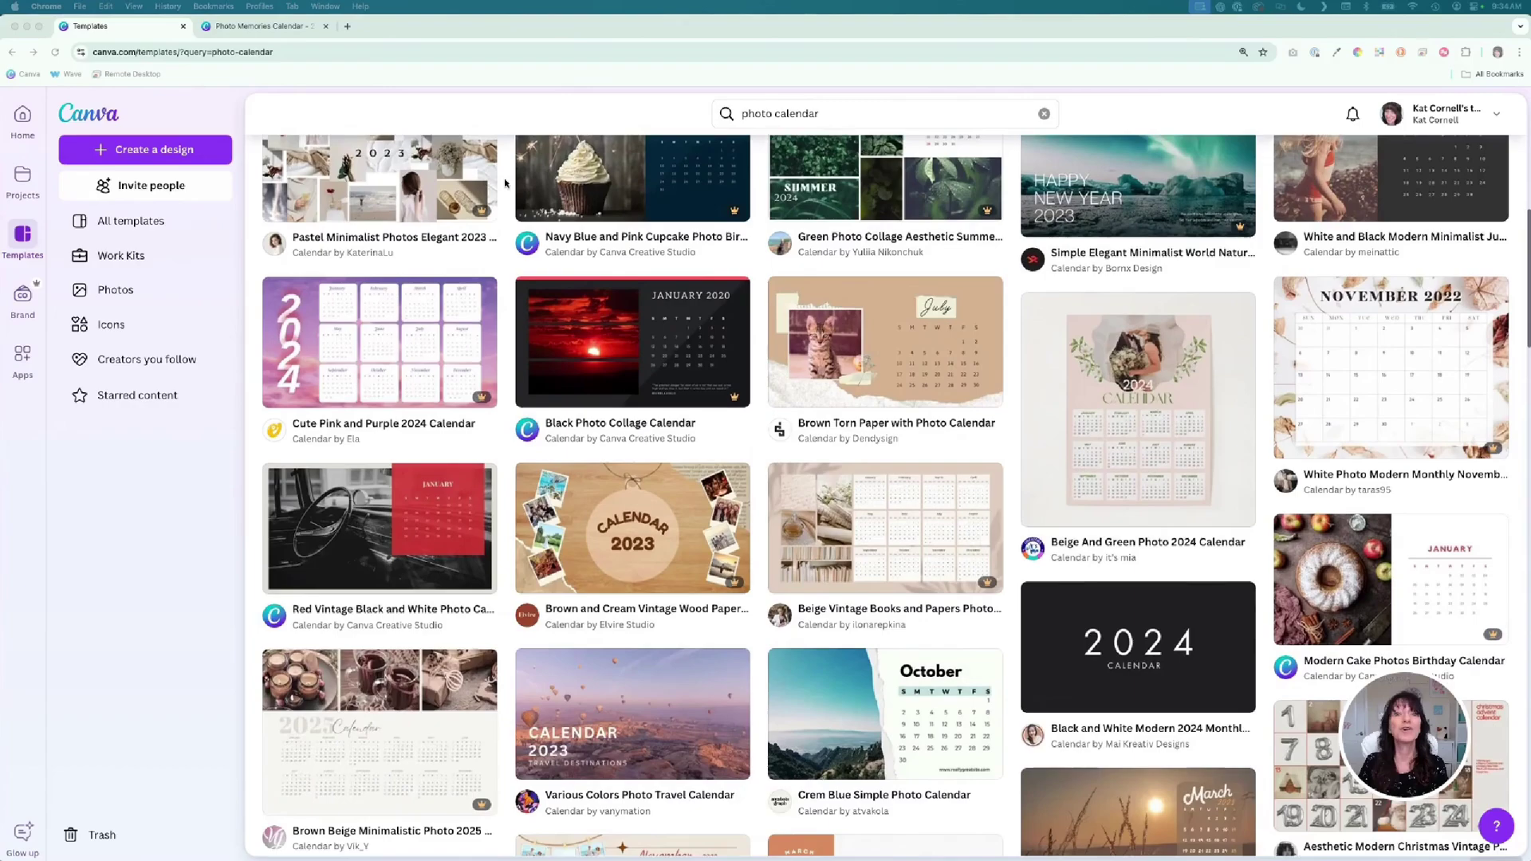
pyautogui.scroll(-10, 505, 183)
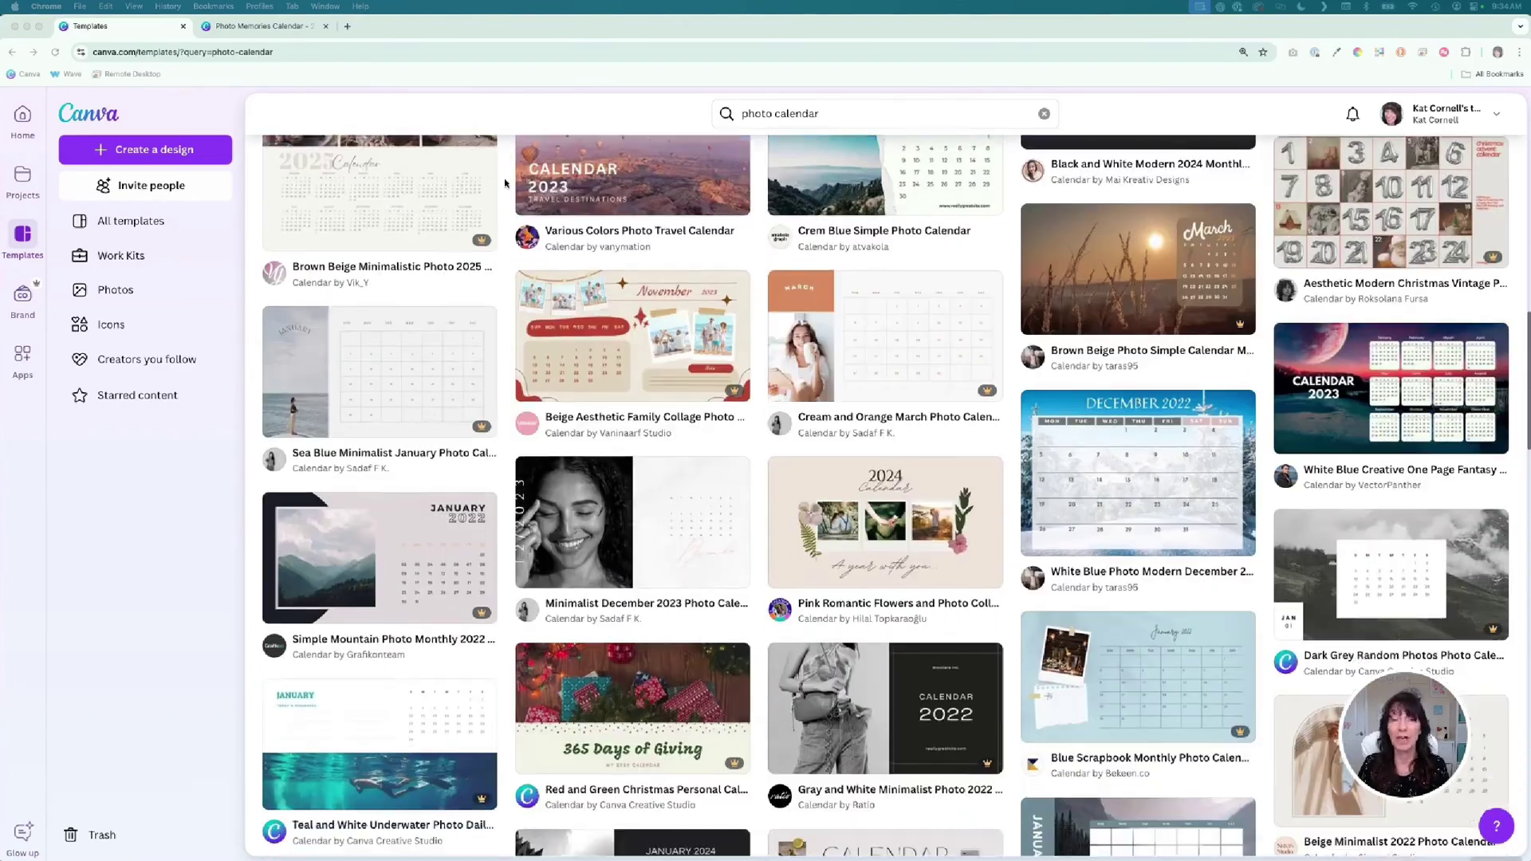
pyautogui.scroll(-4, 505, 183)
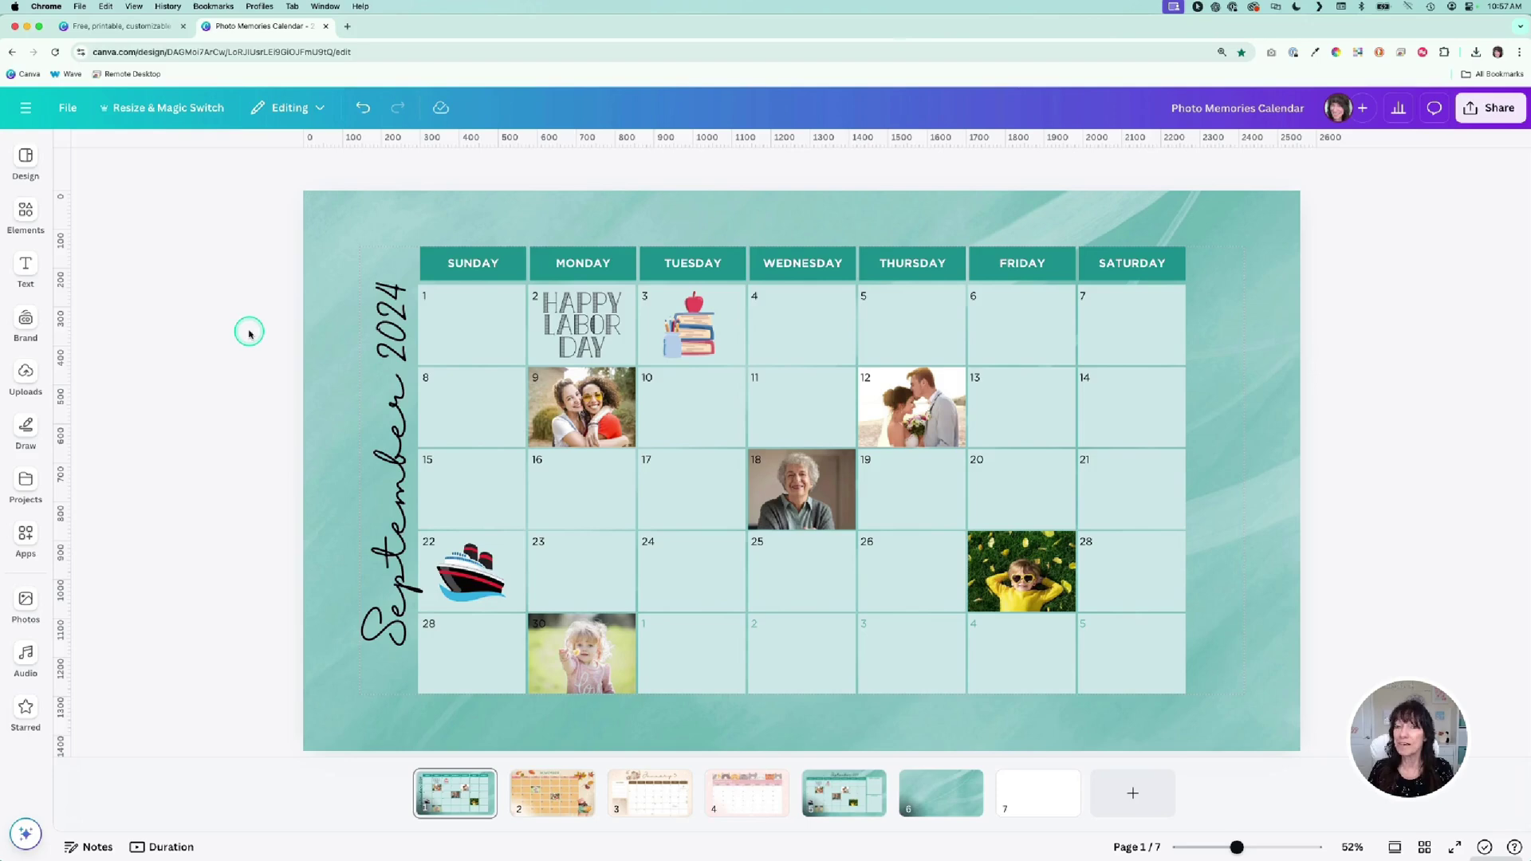
pyautogui.click(401, 504)
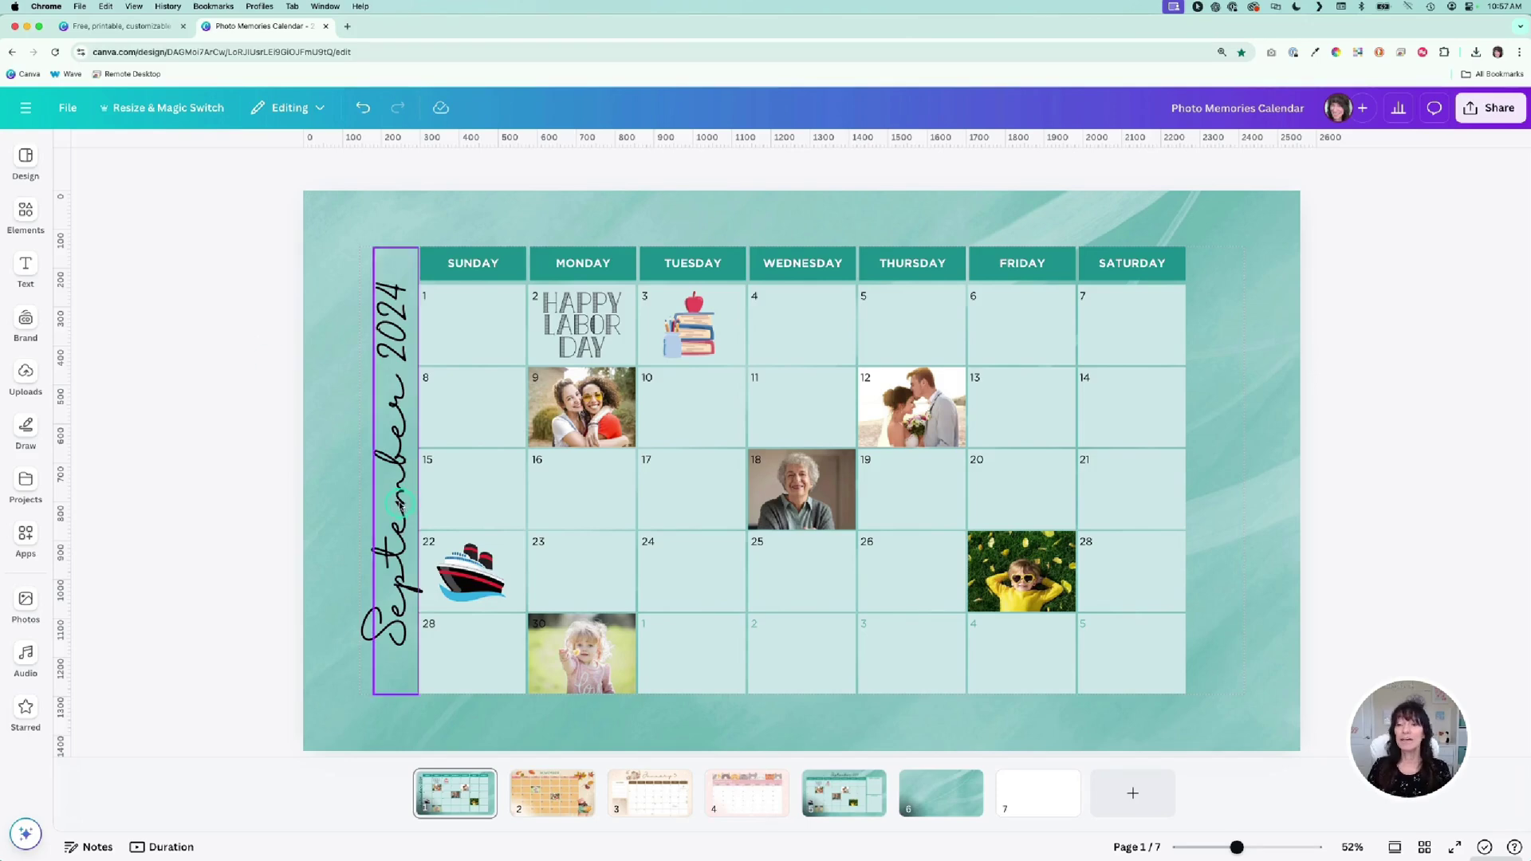
pyautogui.click(437, 158)
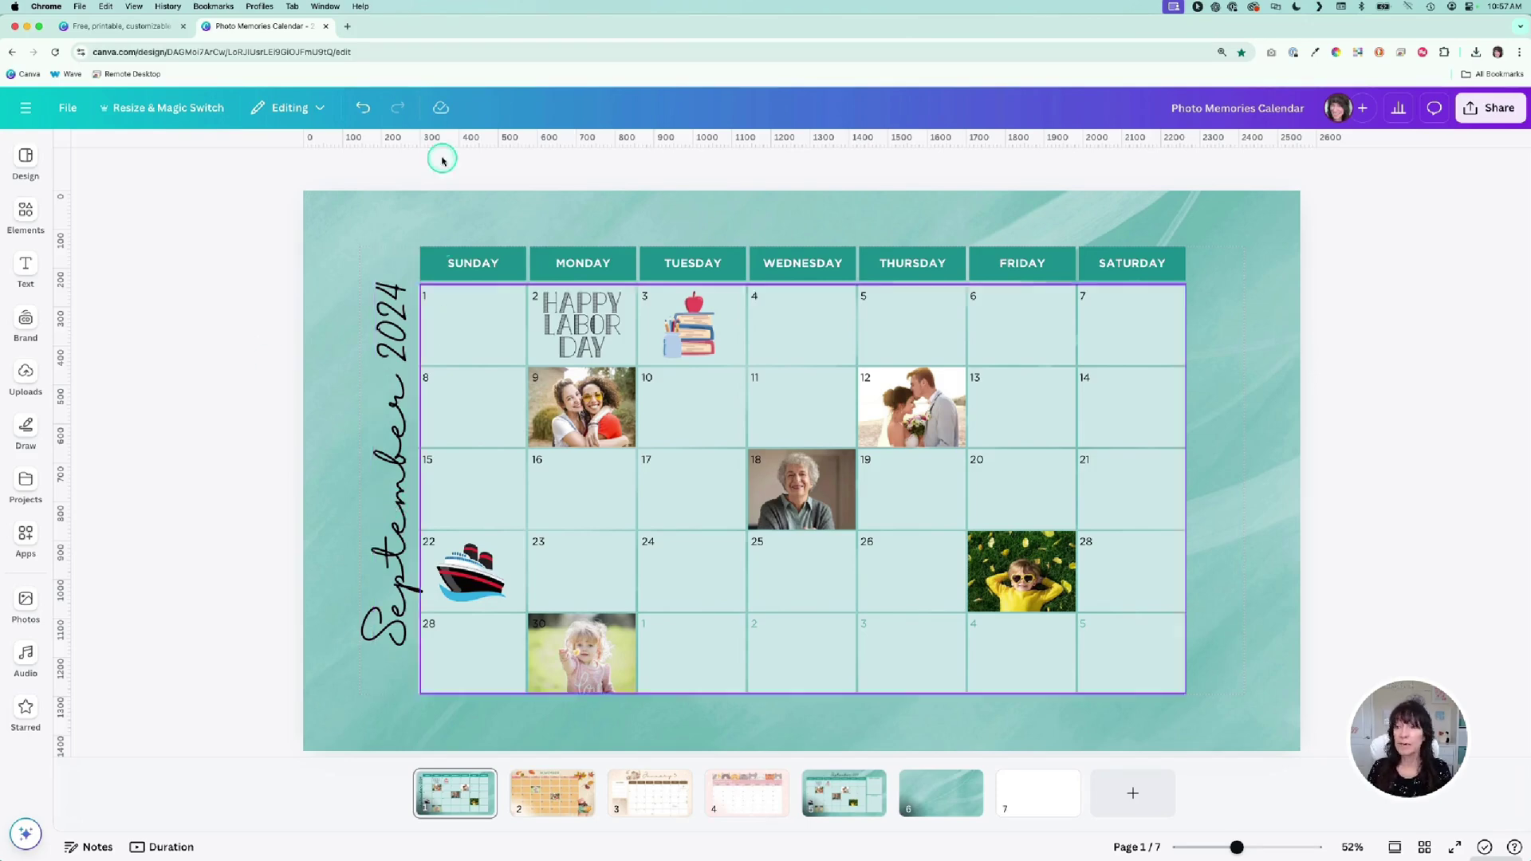
pyautogui.click(944, 221)
pyautogui.click(682, 396)
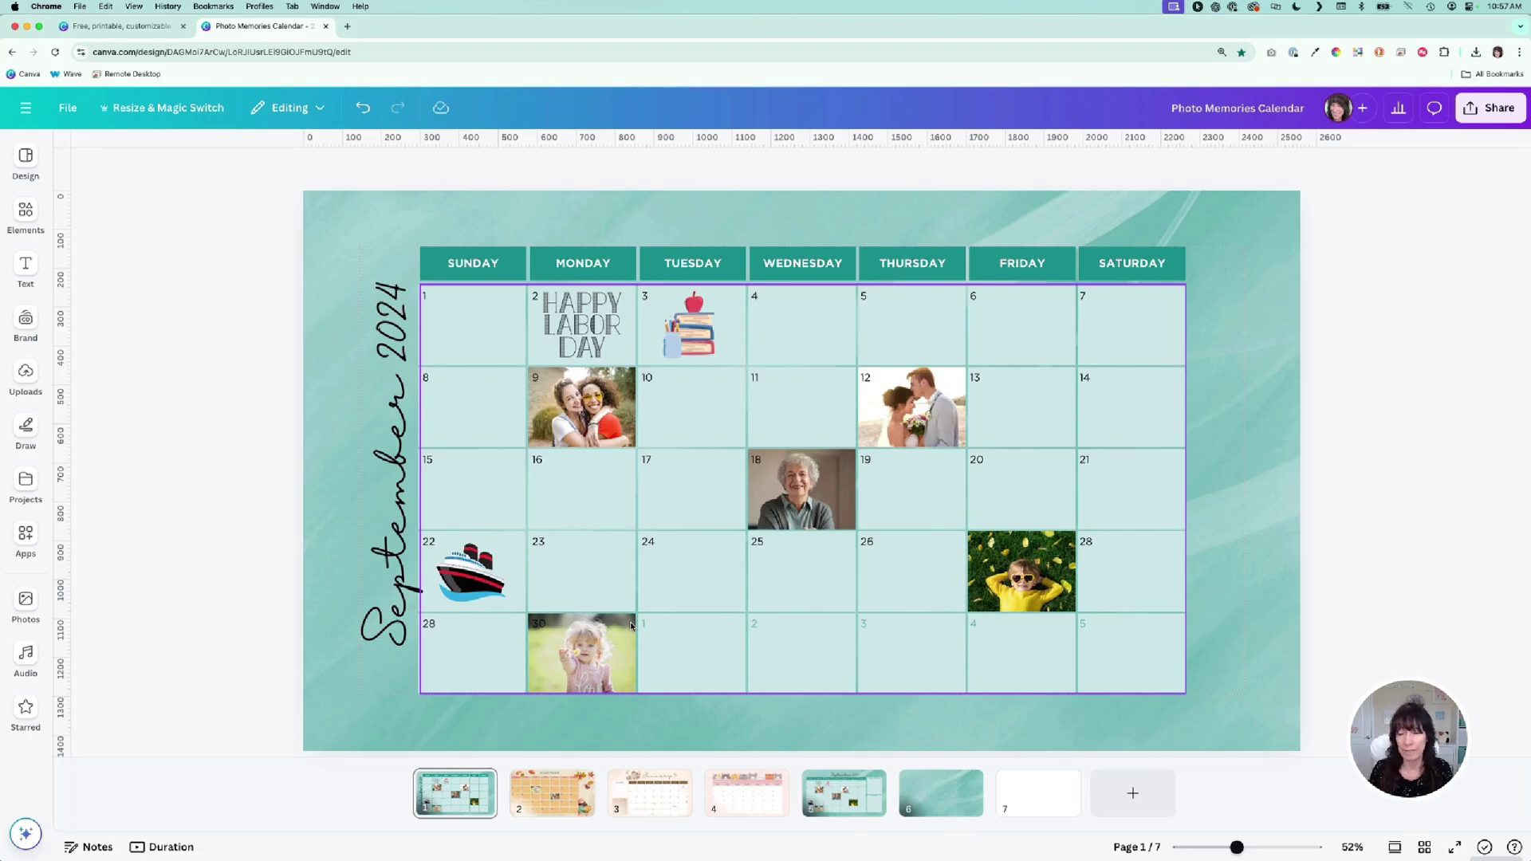
pyautogui.click(703, 340)
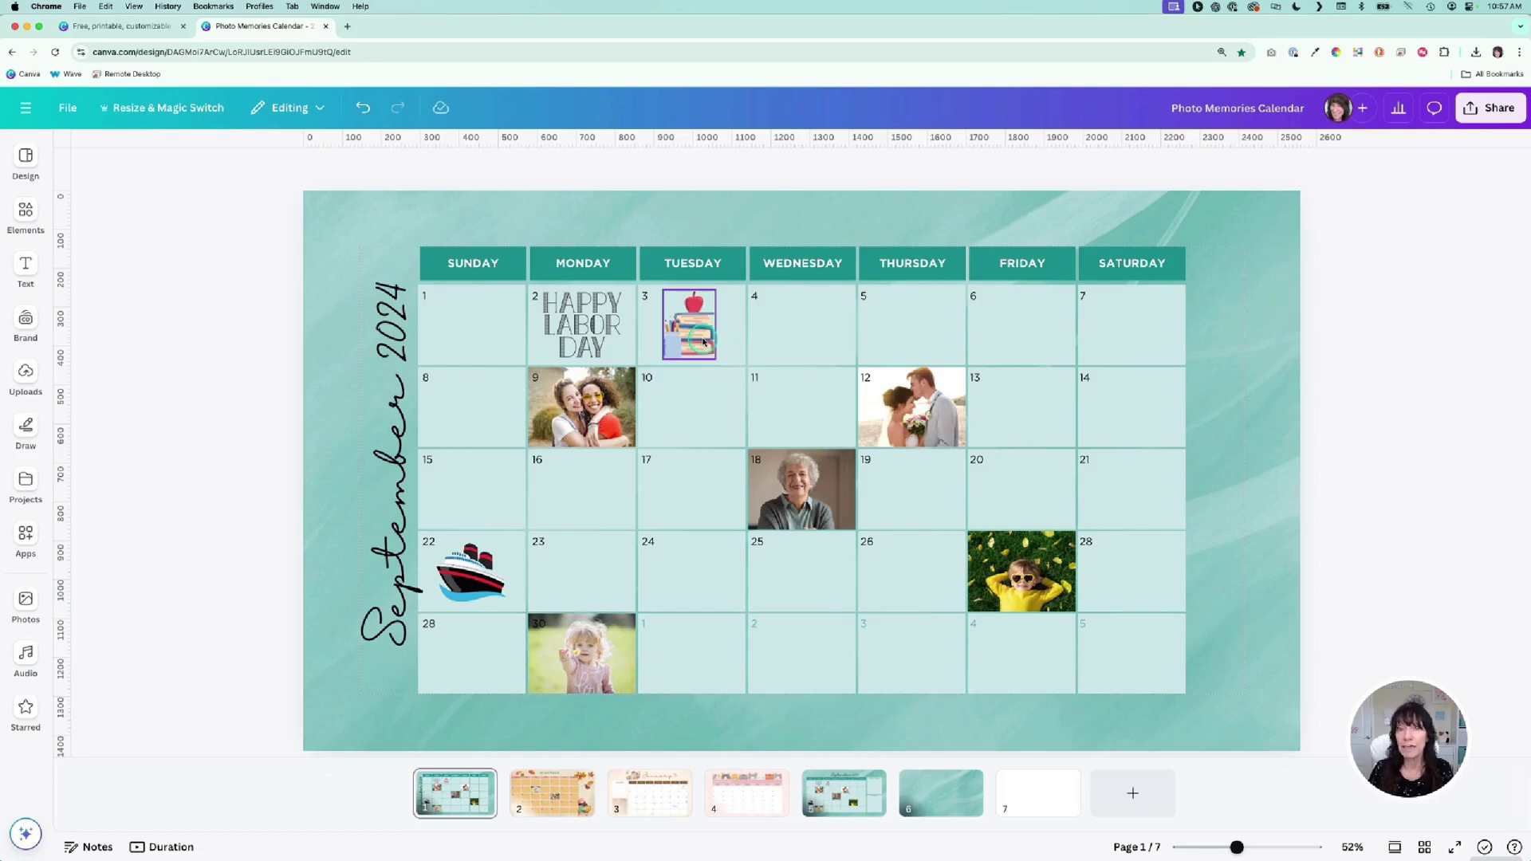
pyautogui.click(231, 449)
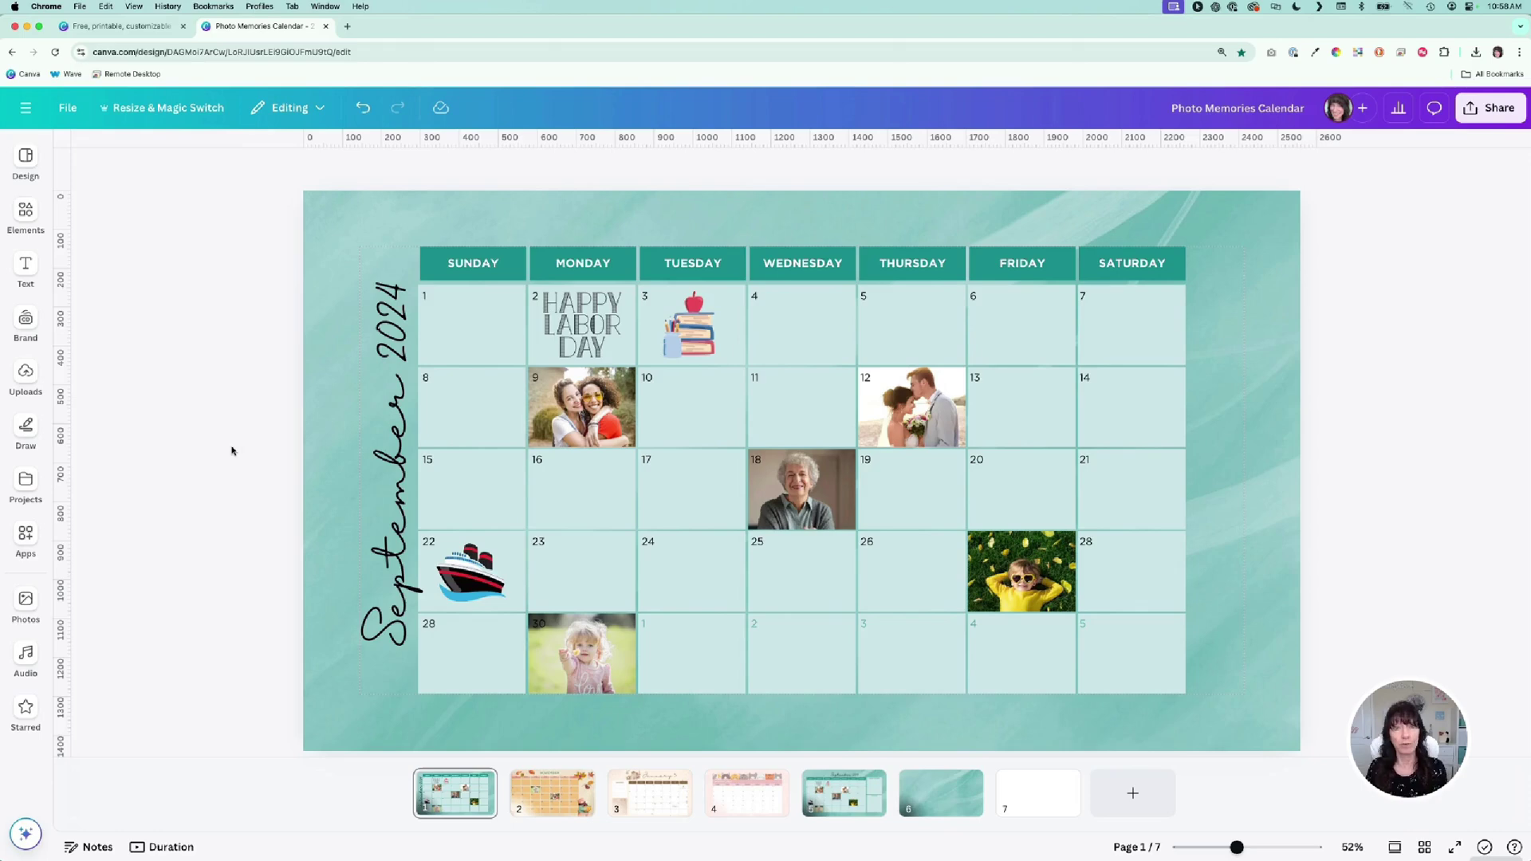
pyautogui.click(581, 805)
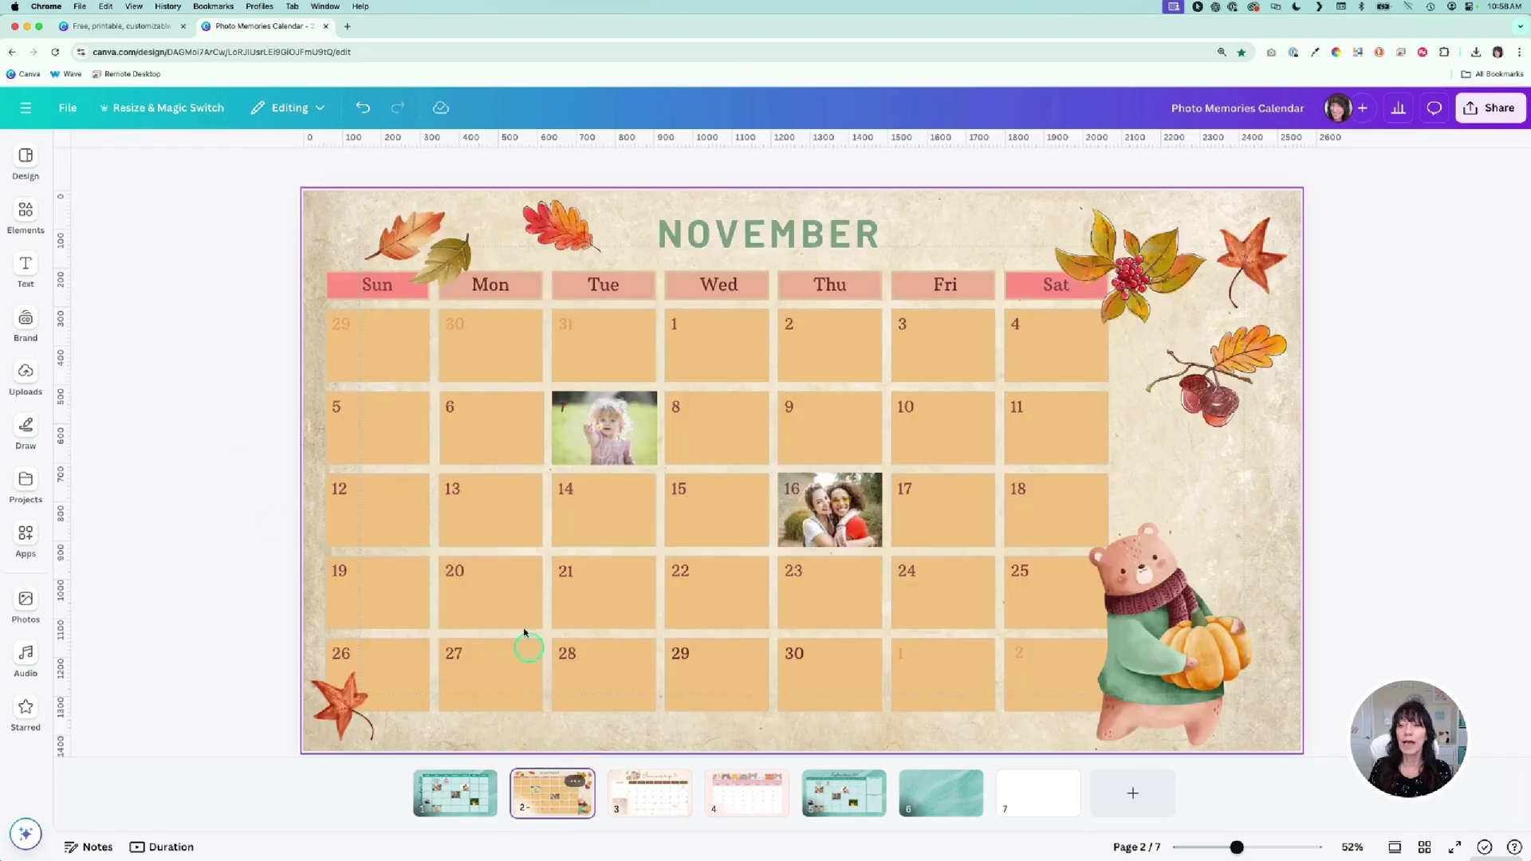
pyautogui.click(492, 504)
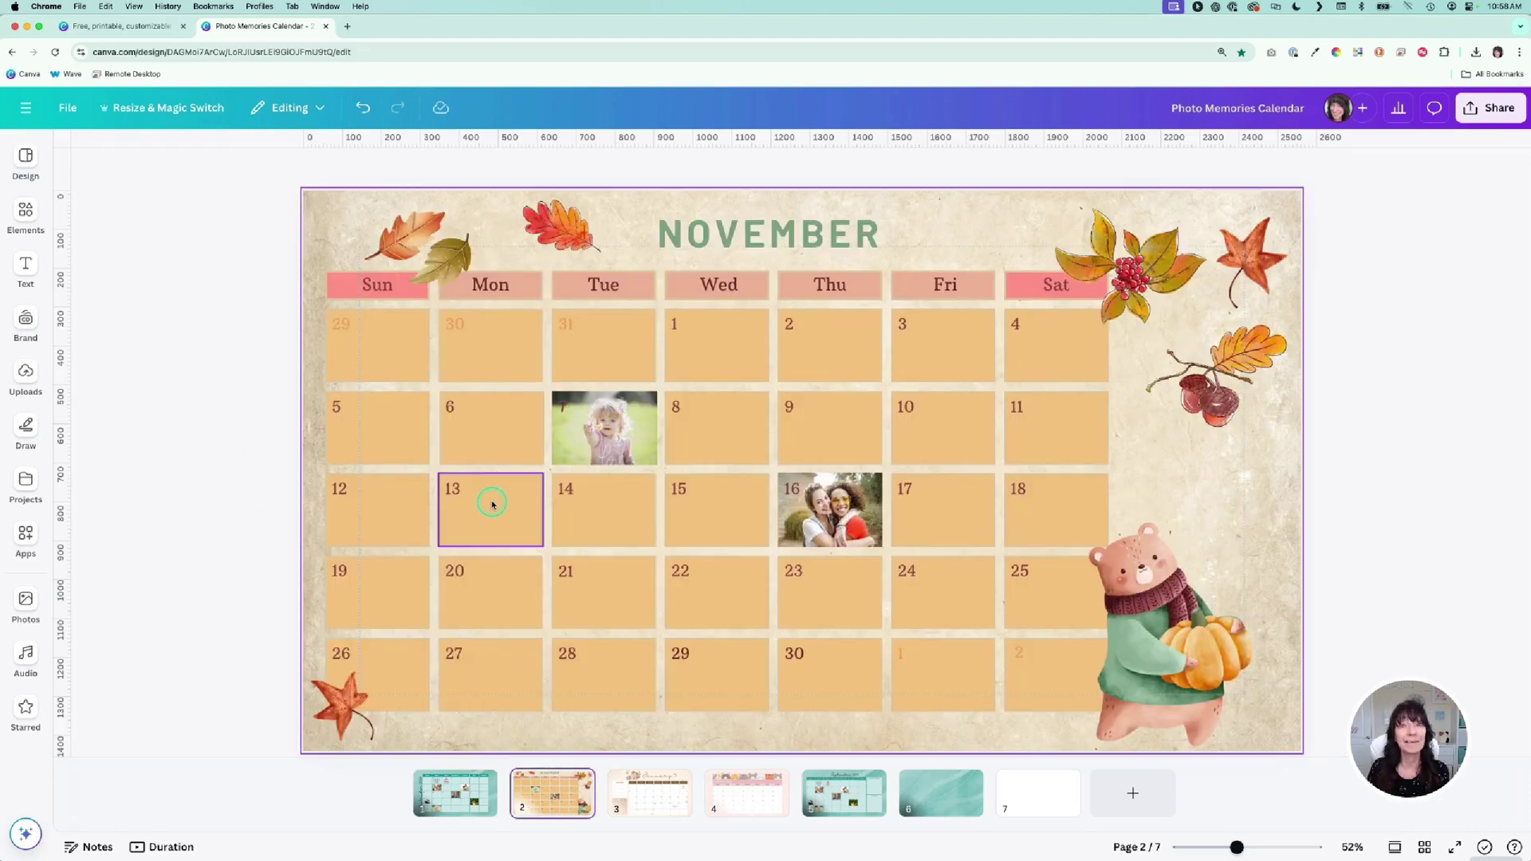
pyautogui.click(228, 232)
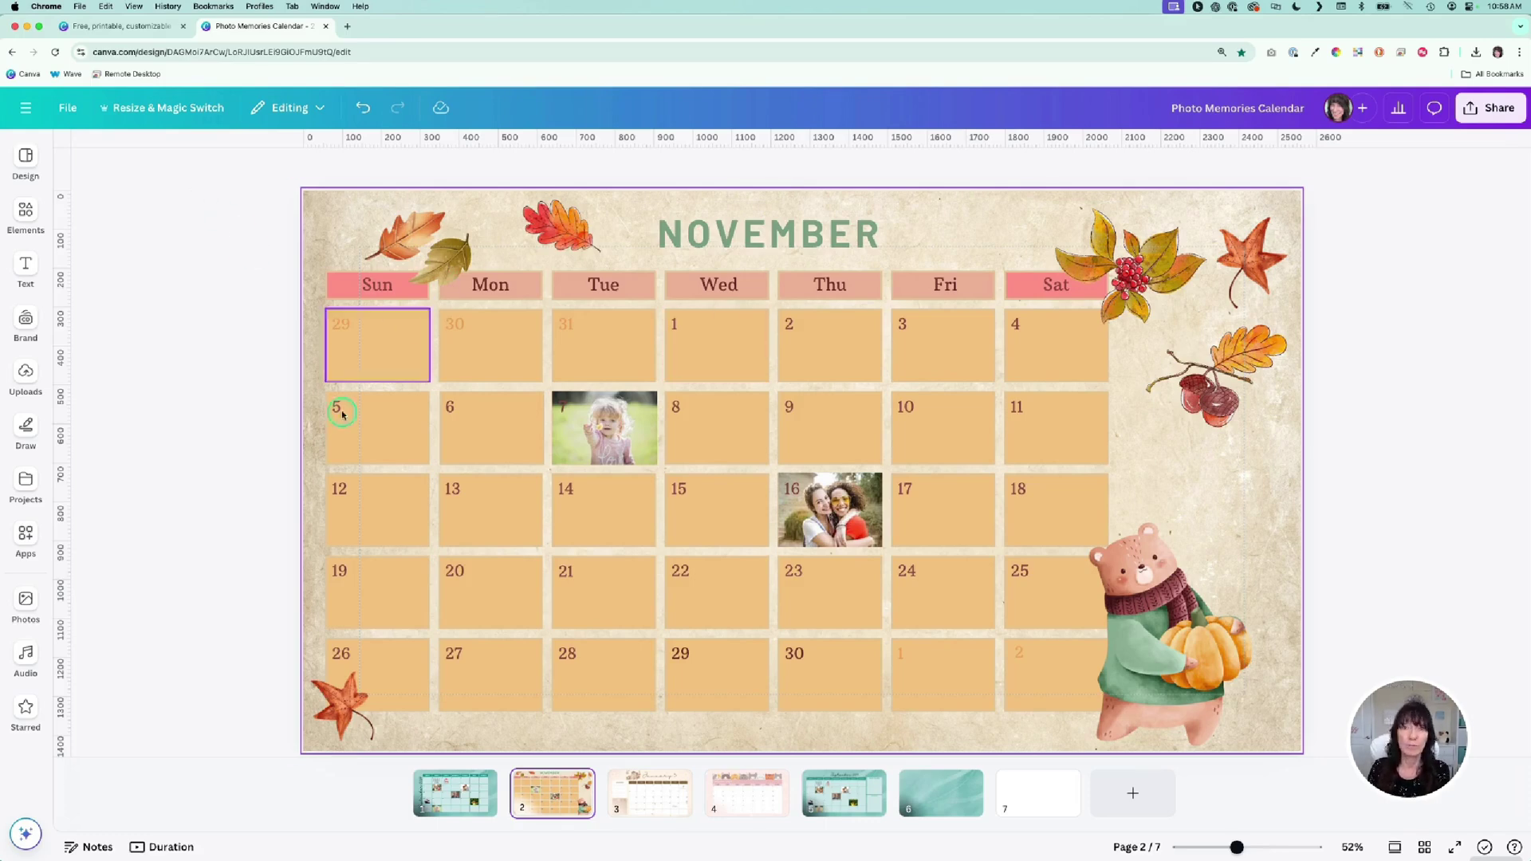
pyautogui.click(468, 800)
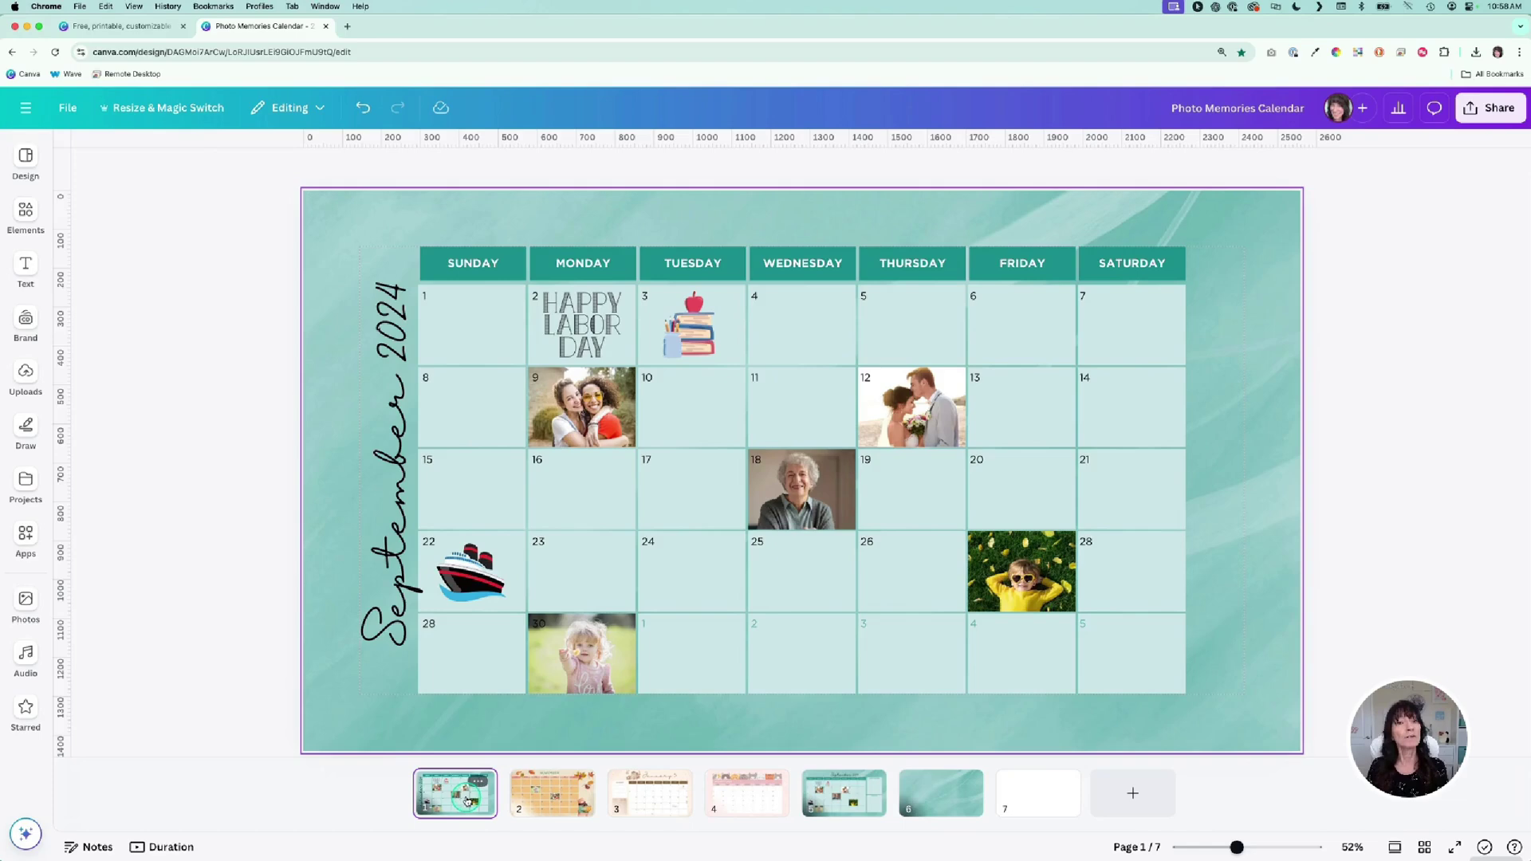
pyautogui.click(247, 590)
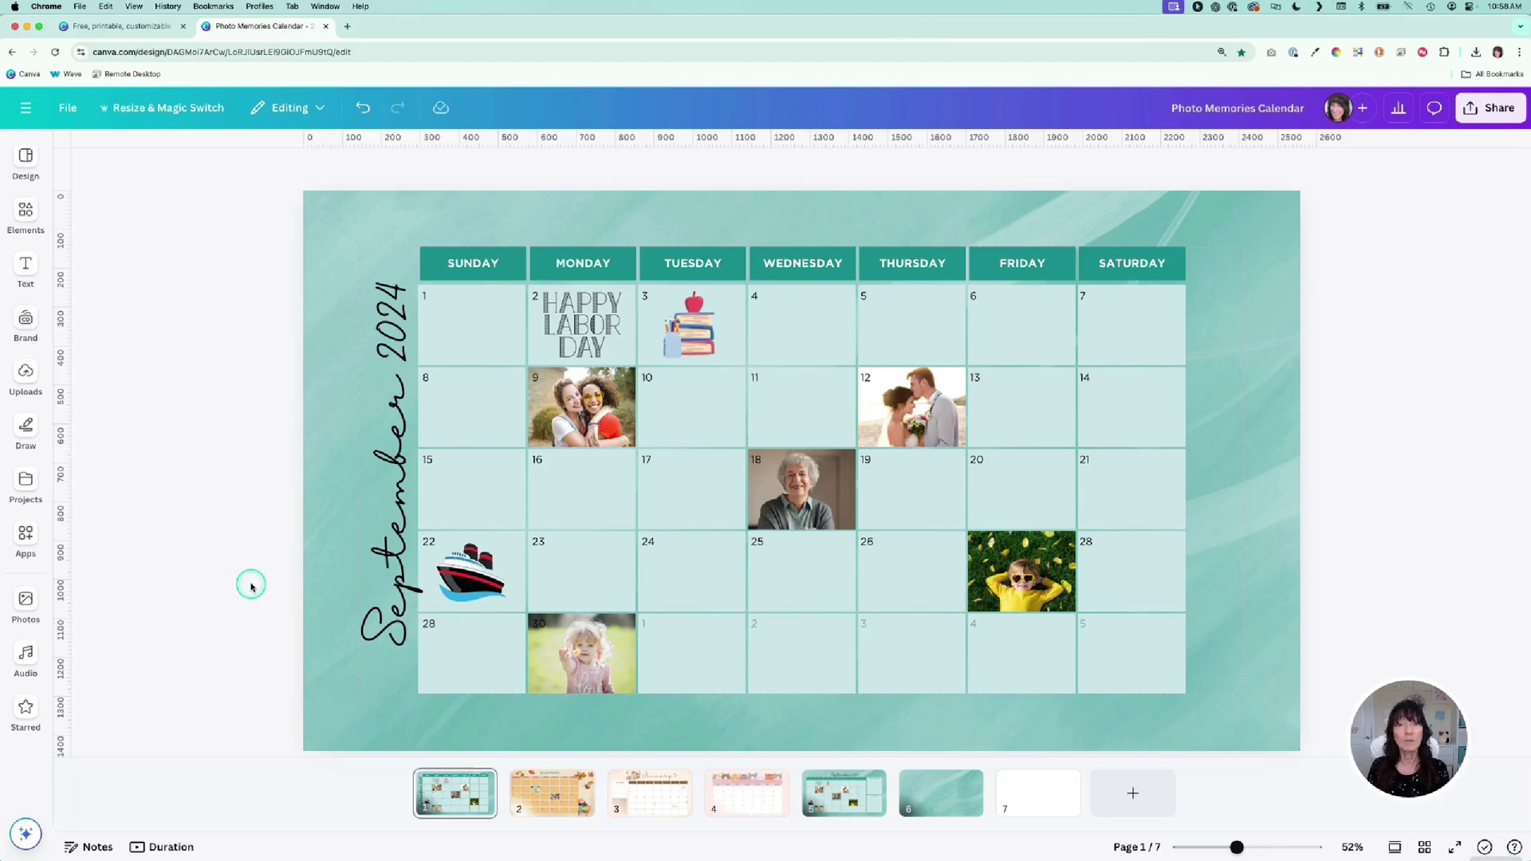
pyautogui.click(252, 588)
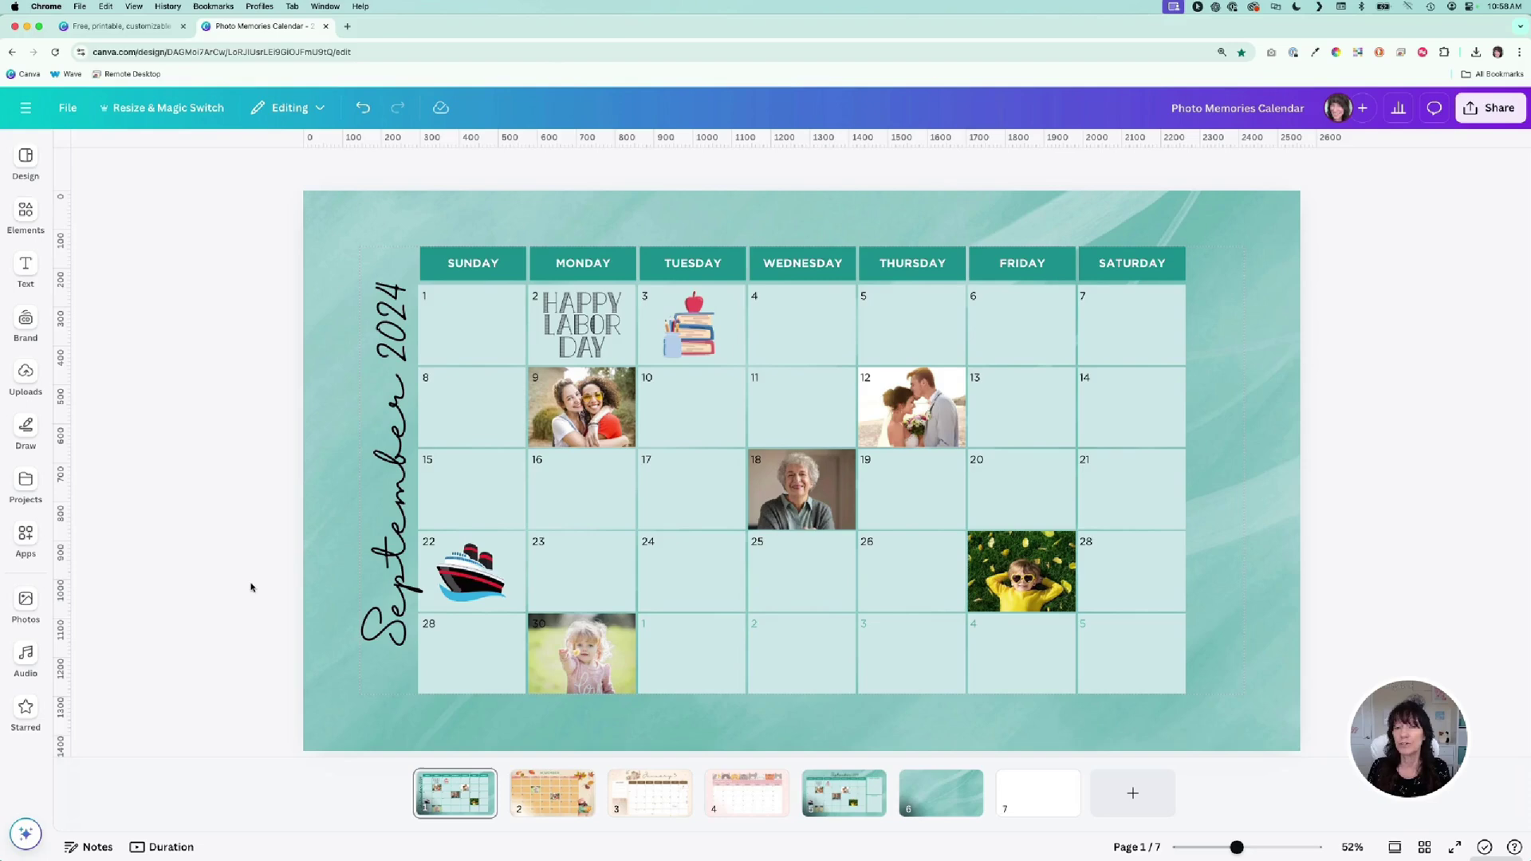
pyautogui.click(246, 572)
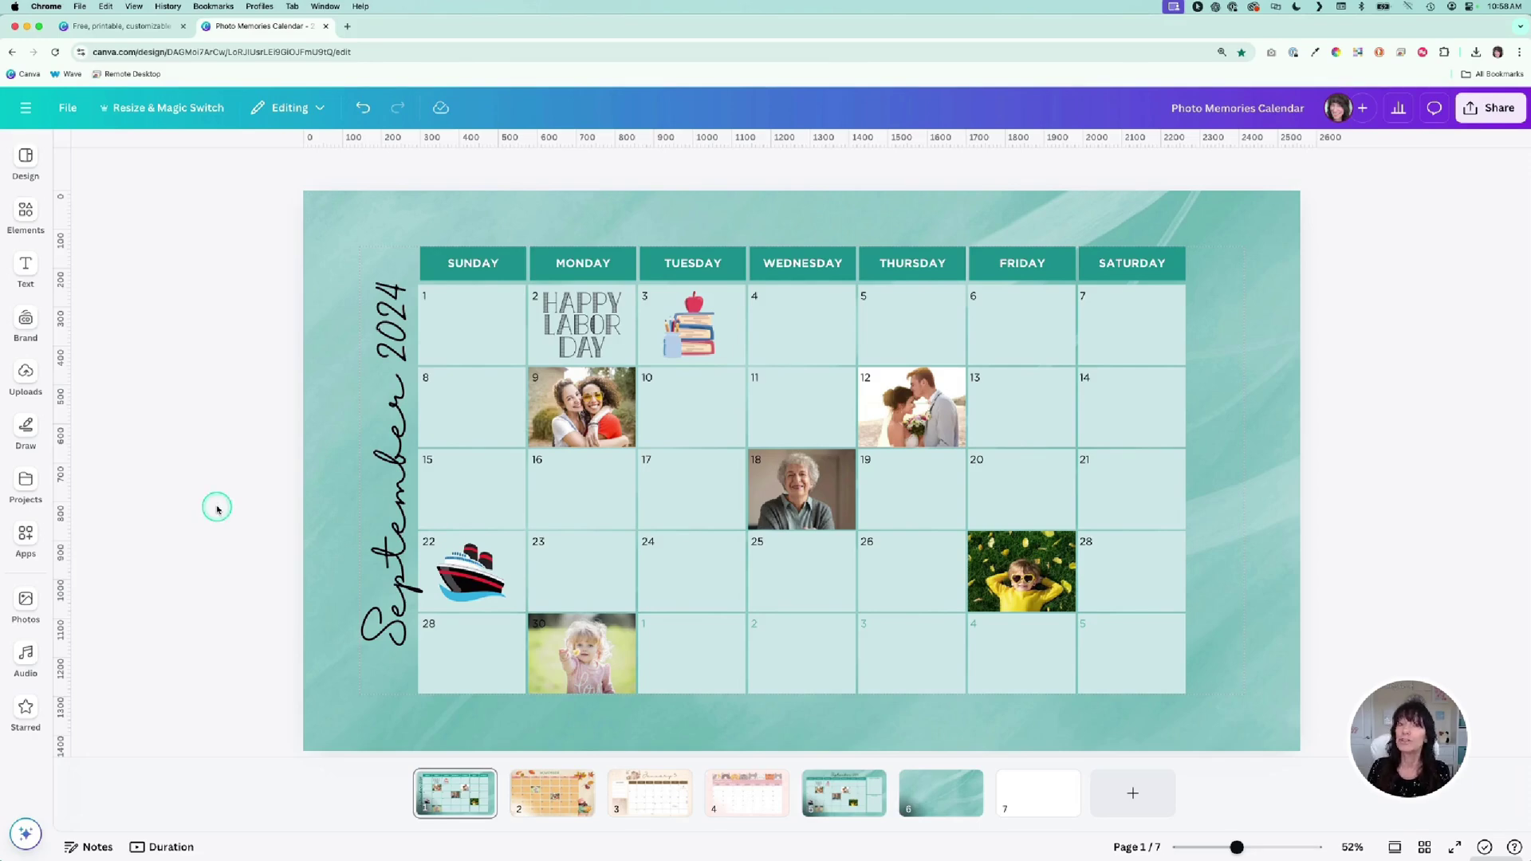
pyautogui.click(70, 112)
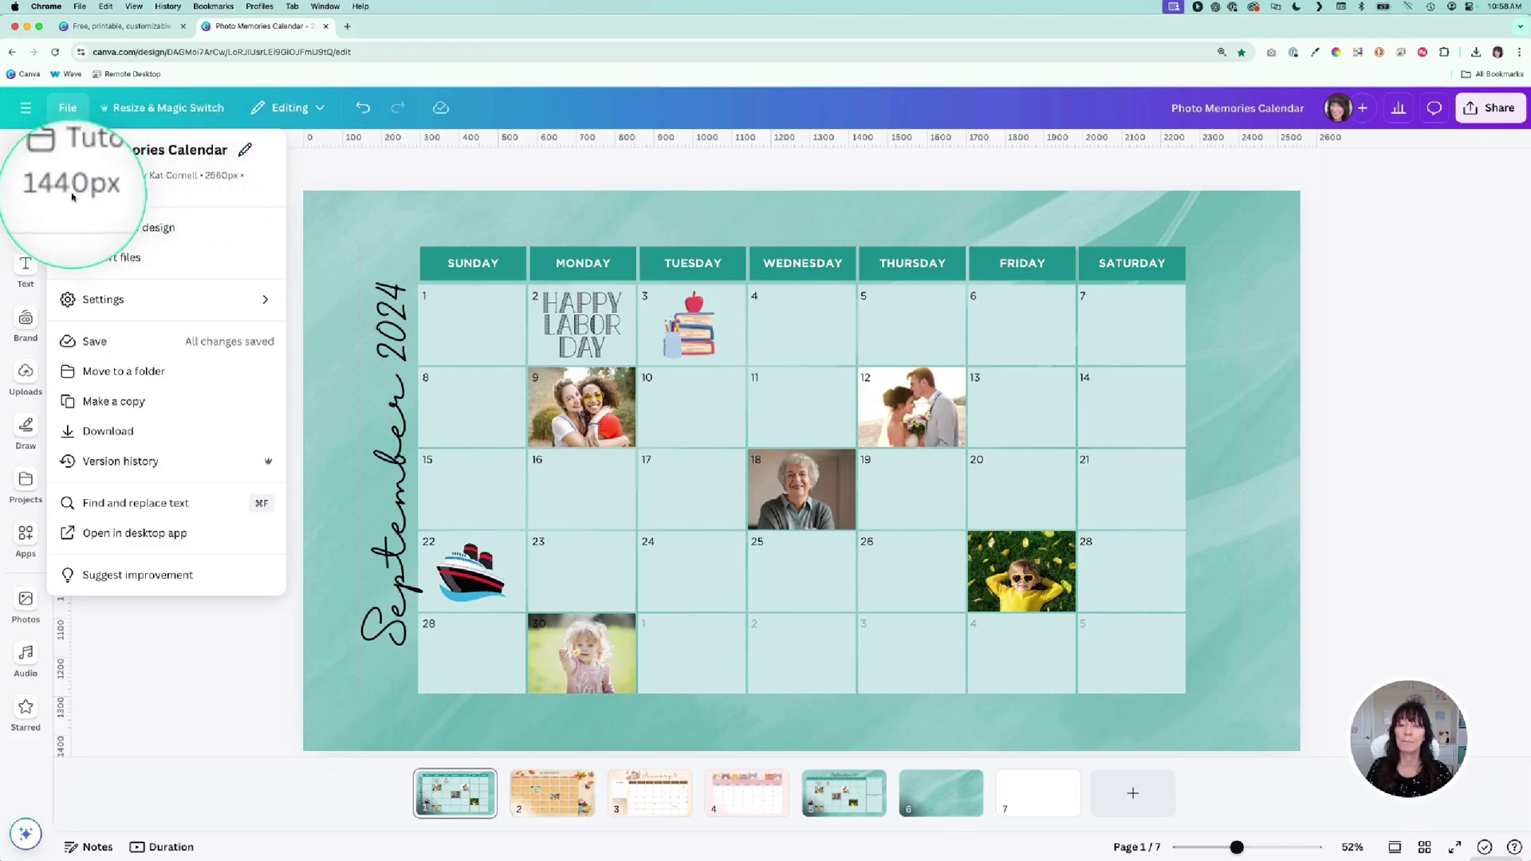
pyautogui.click(341, 177)
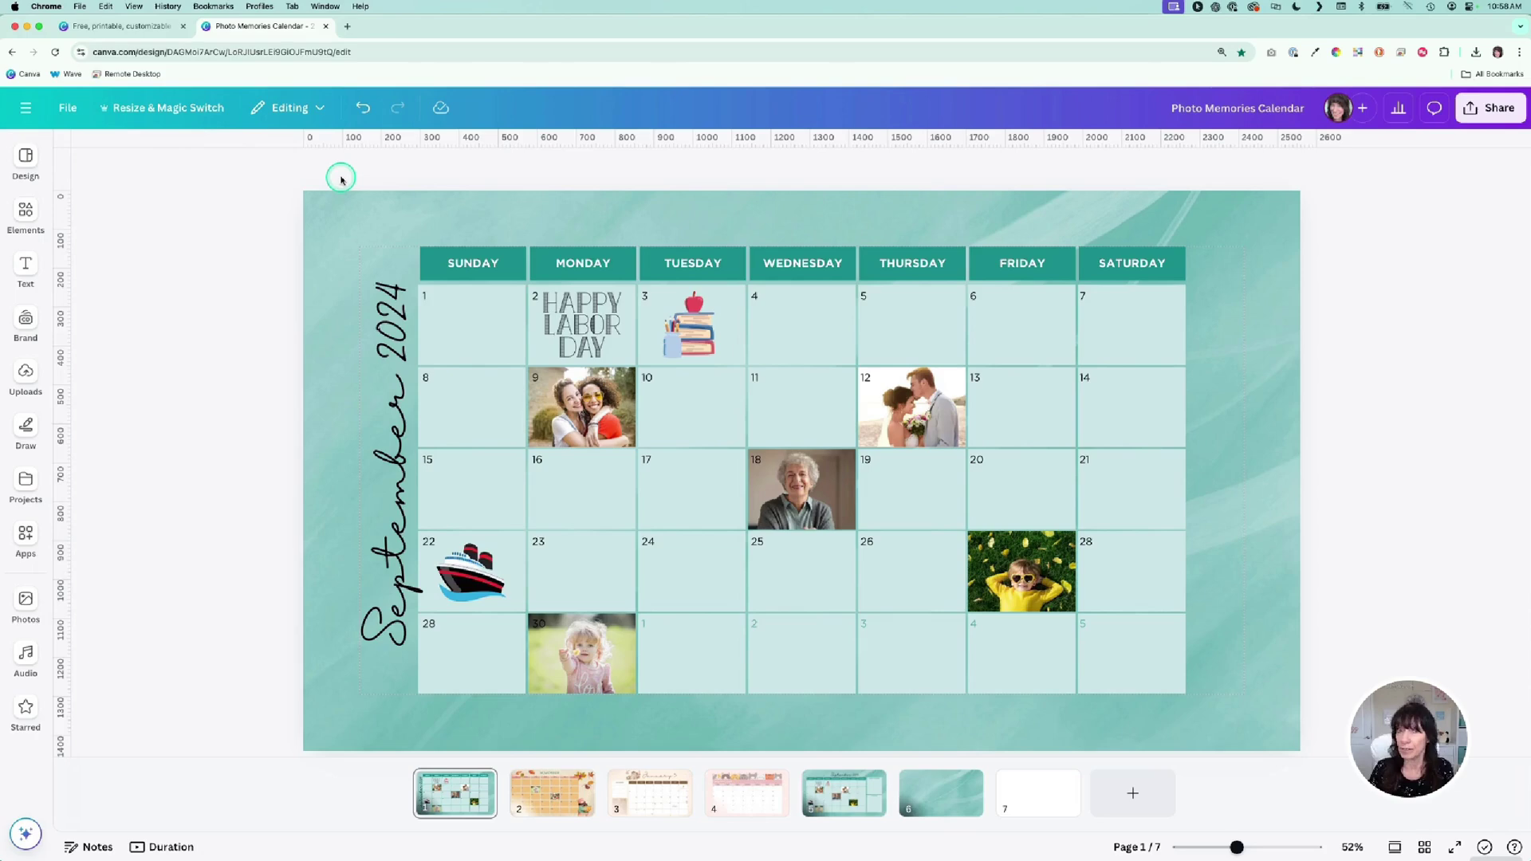
# With the blank seventh page shown, list all Grids layouts in the Elements panel.
pyautogui.click(1053, 799)
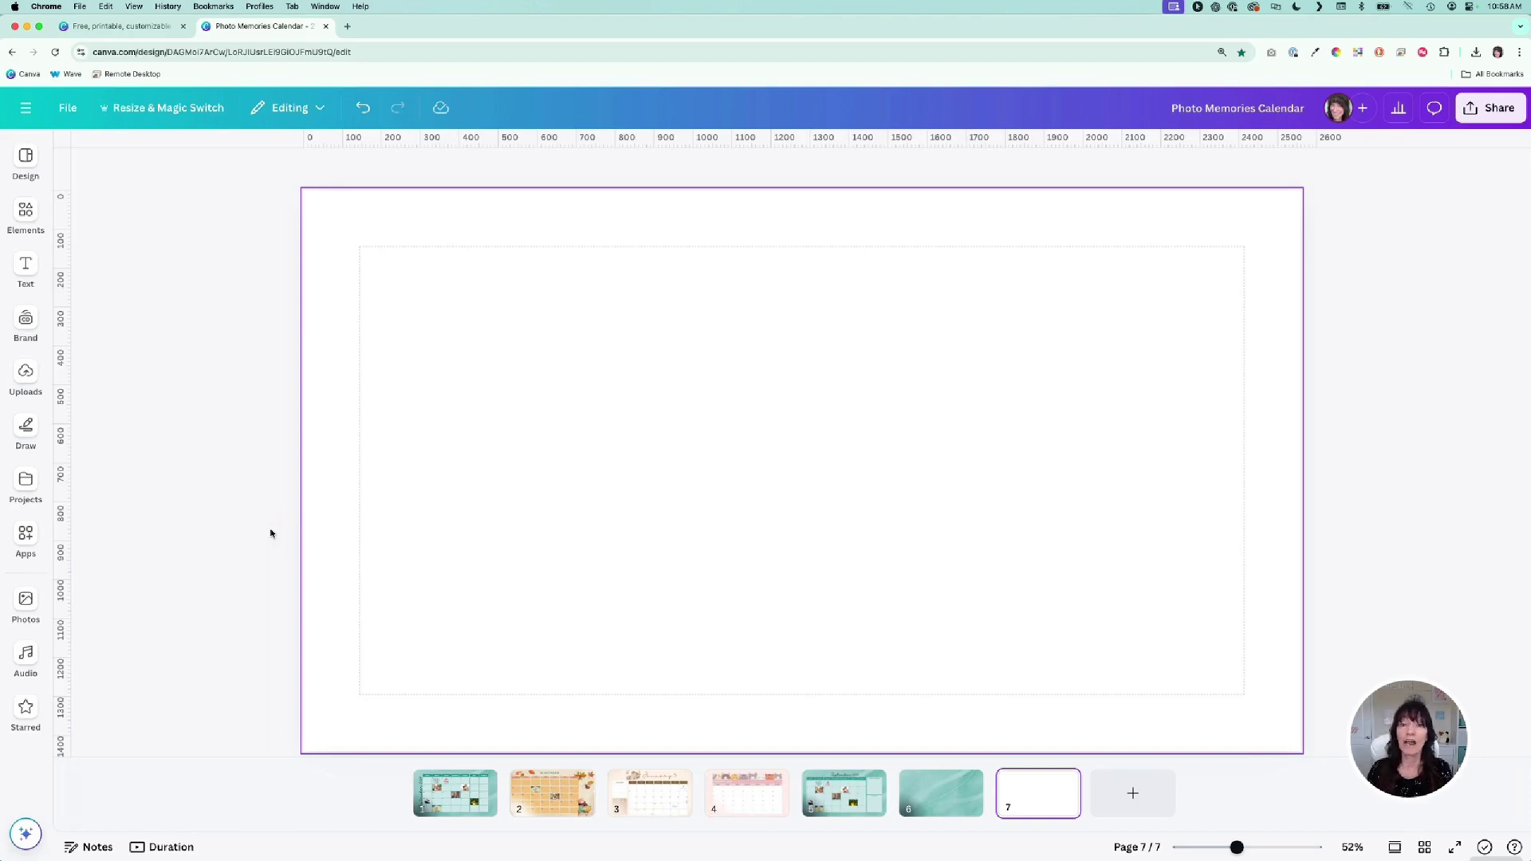
pyautogui.click(25, 264)
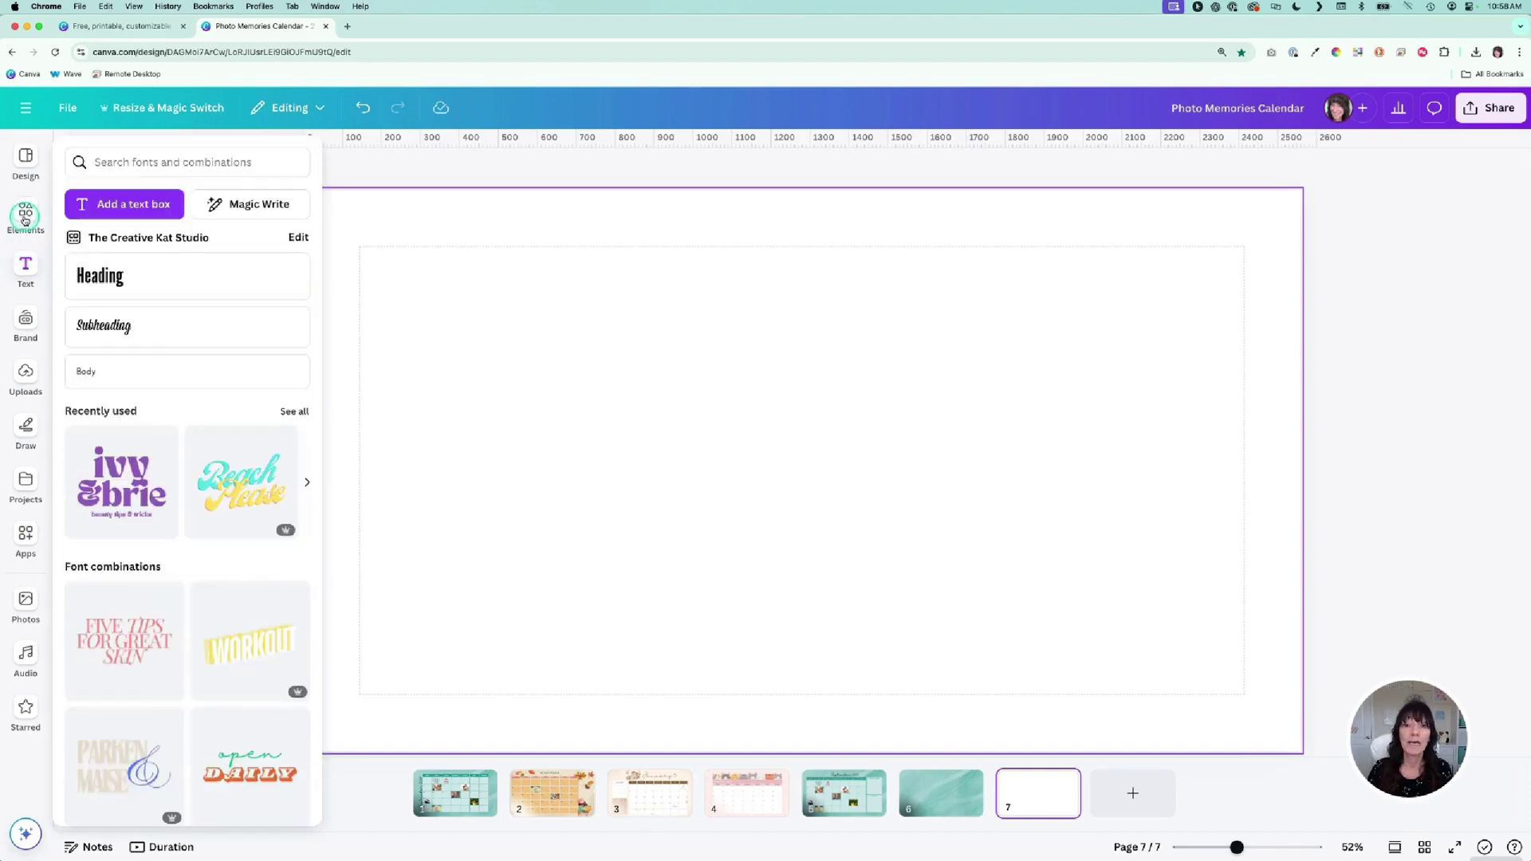
pyautogui.click(25, 214)
pyautogui.scroll(-12, 202, 464)
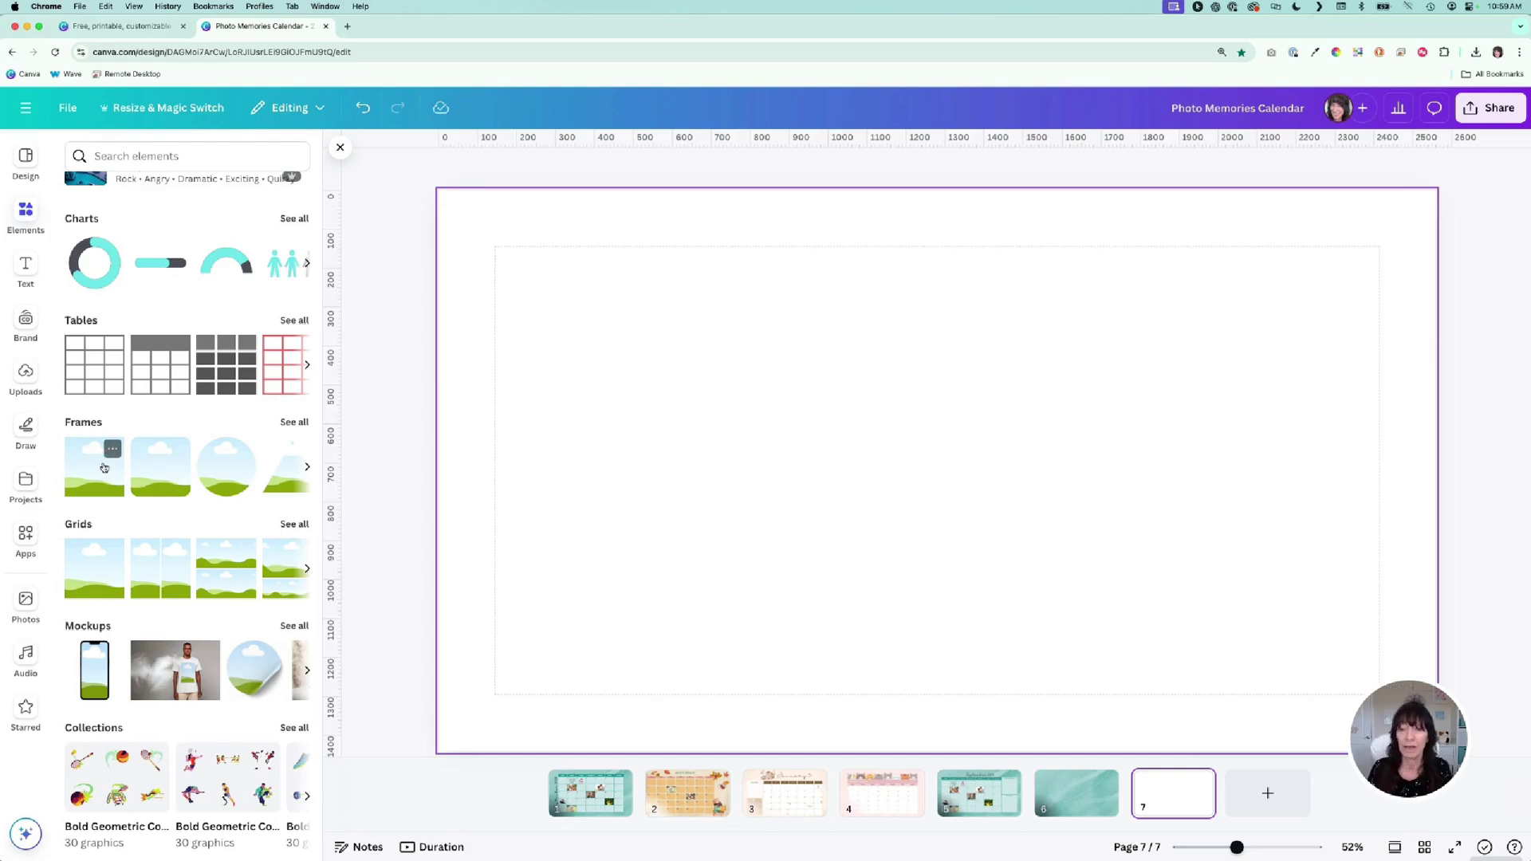
pyautogui.click(295, 526)
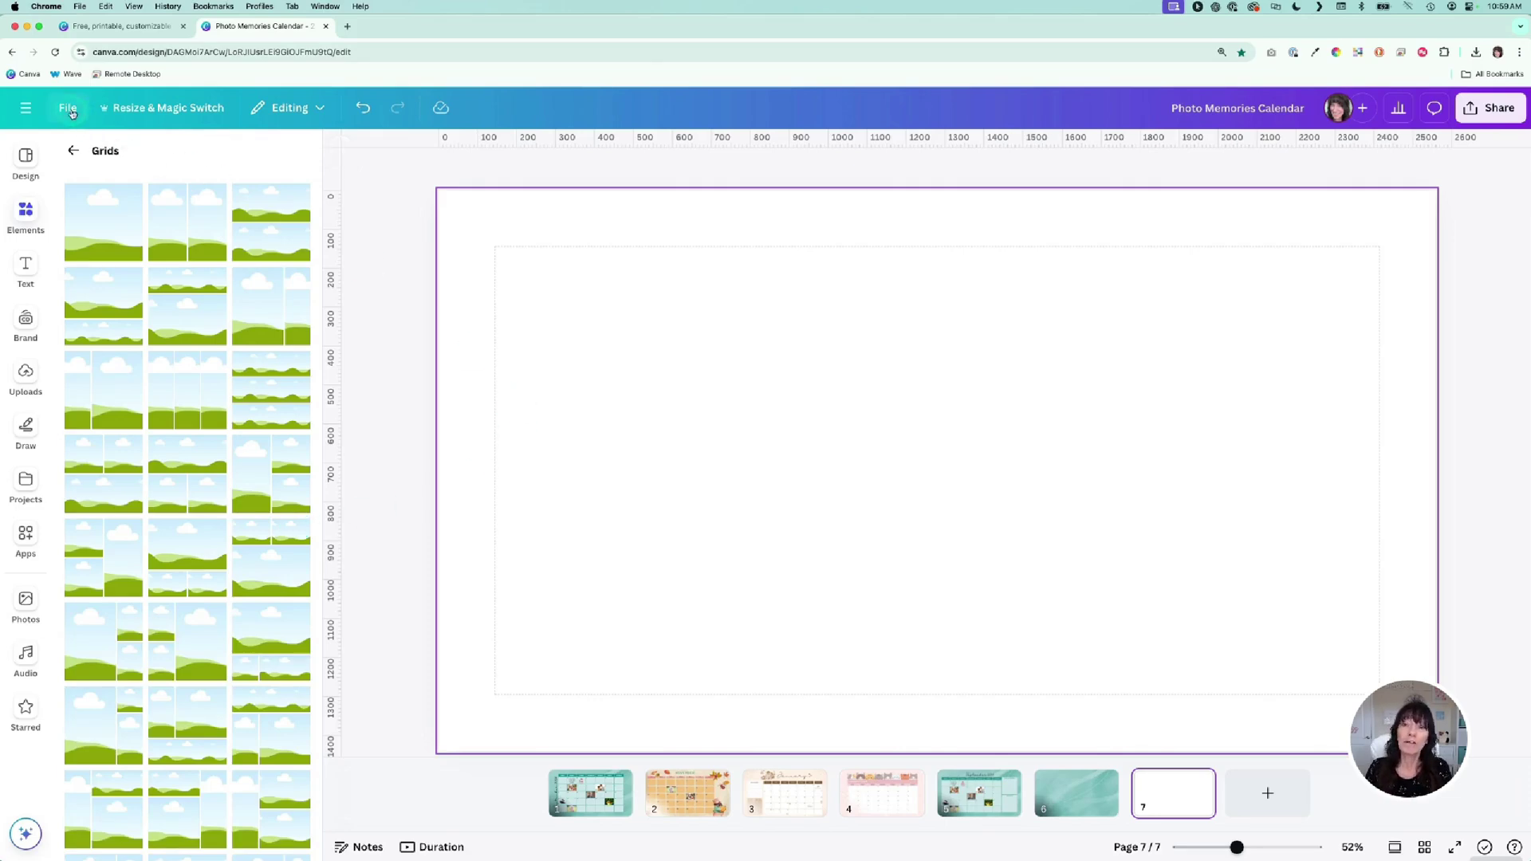
pyautogui.click(70, 109)
# Add custom guides to page 7: 7 columns, 5 rows, 10 px gaps.
pyautogui.click(146, 300)
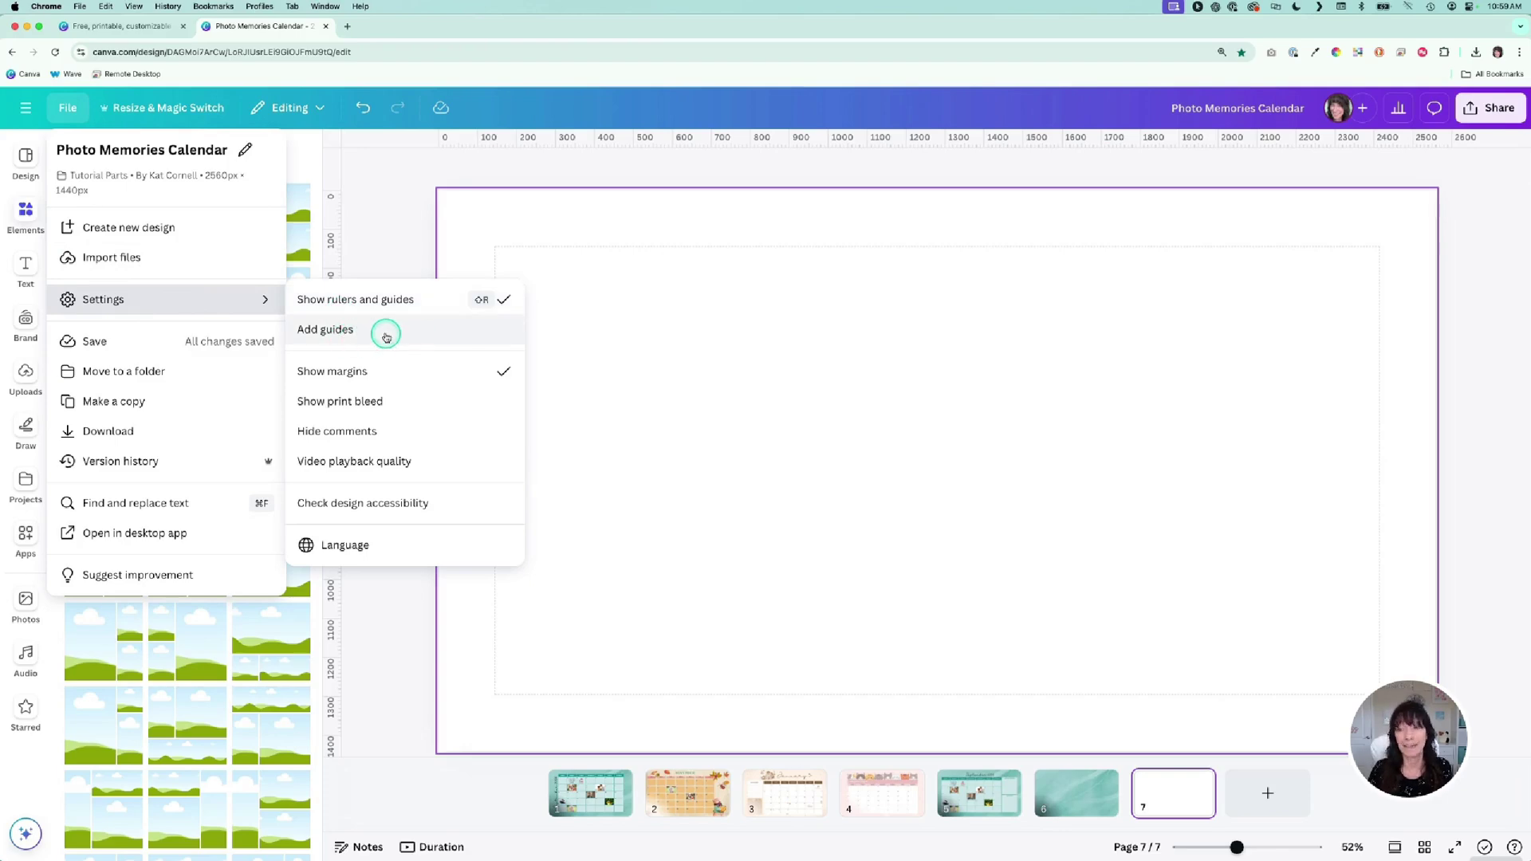
pyautogui.click(385, 334)
pyautogui.click(279, 216)
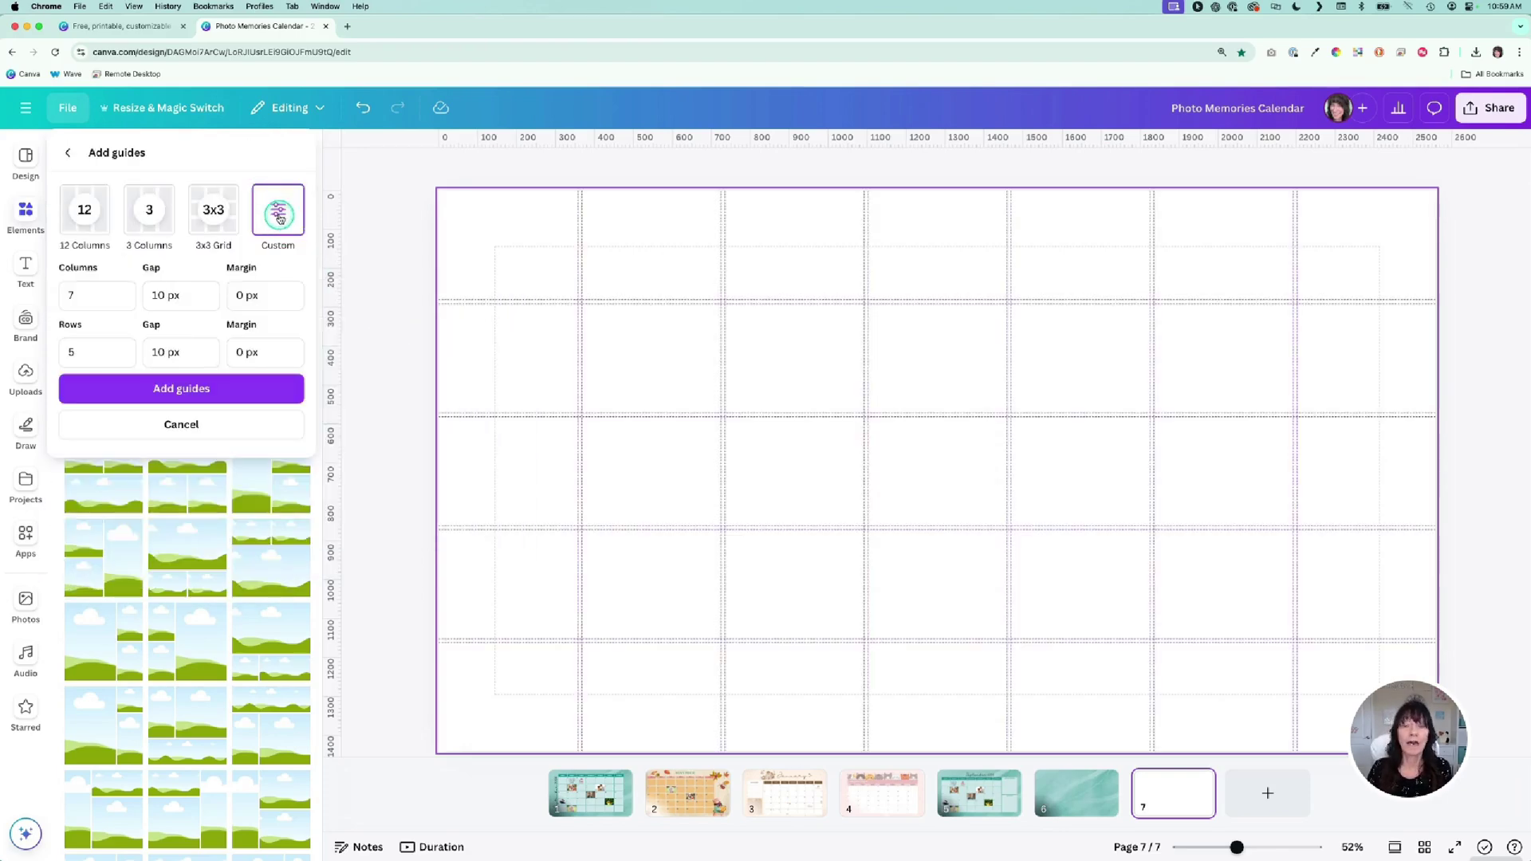
pyautogui.click(111, 296)
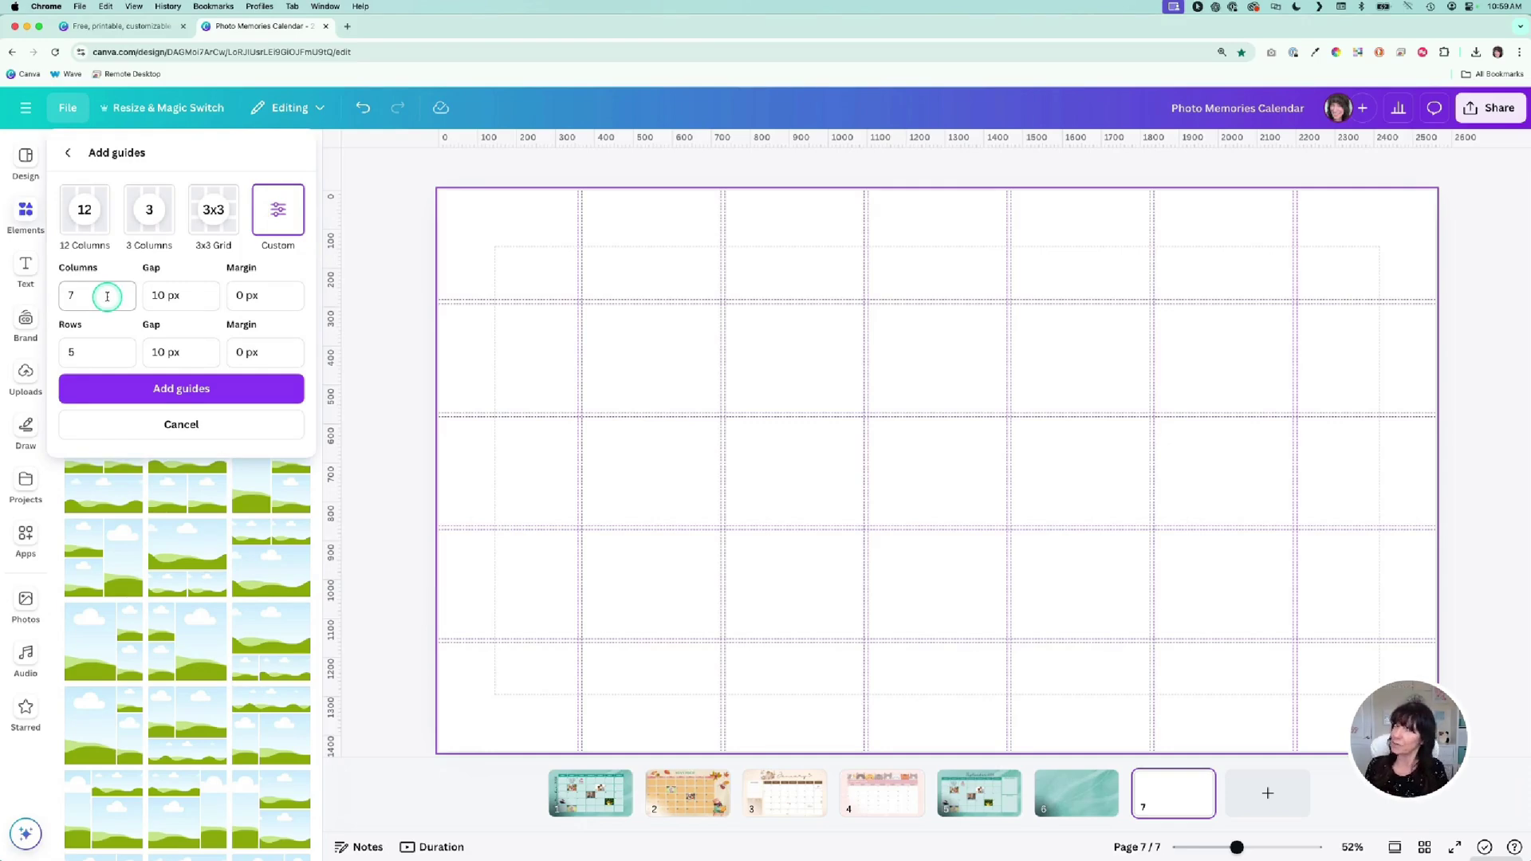
pyautogui.click(195, 296)
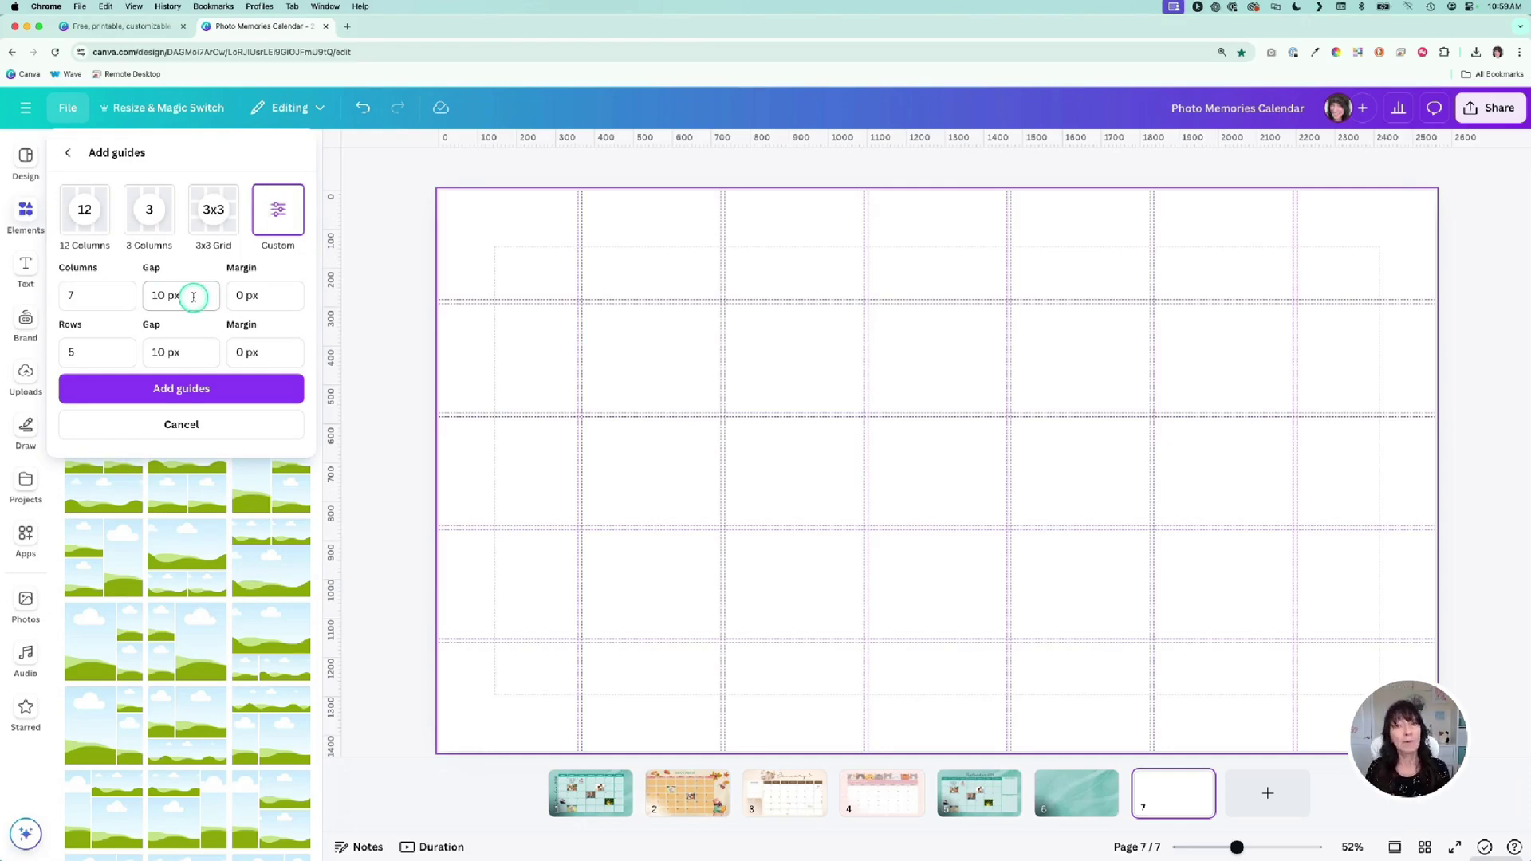
pyautogui.click(97, 351)
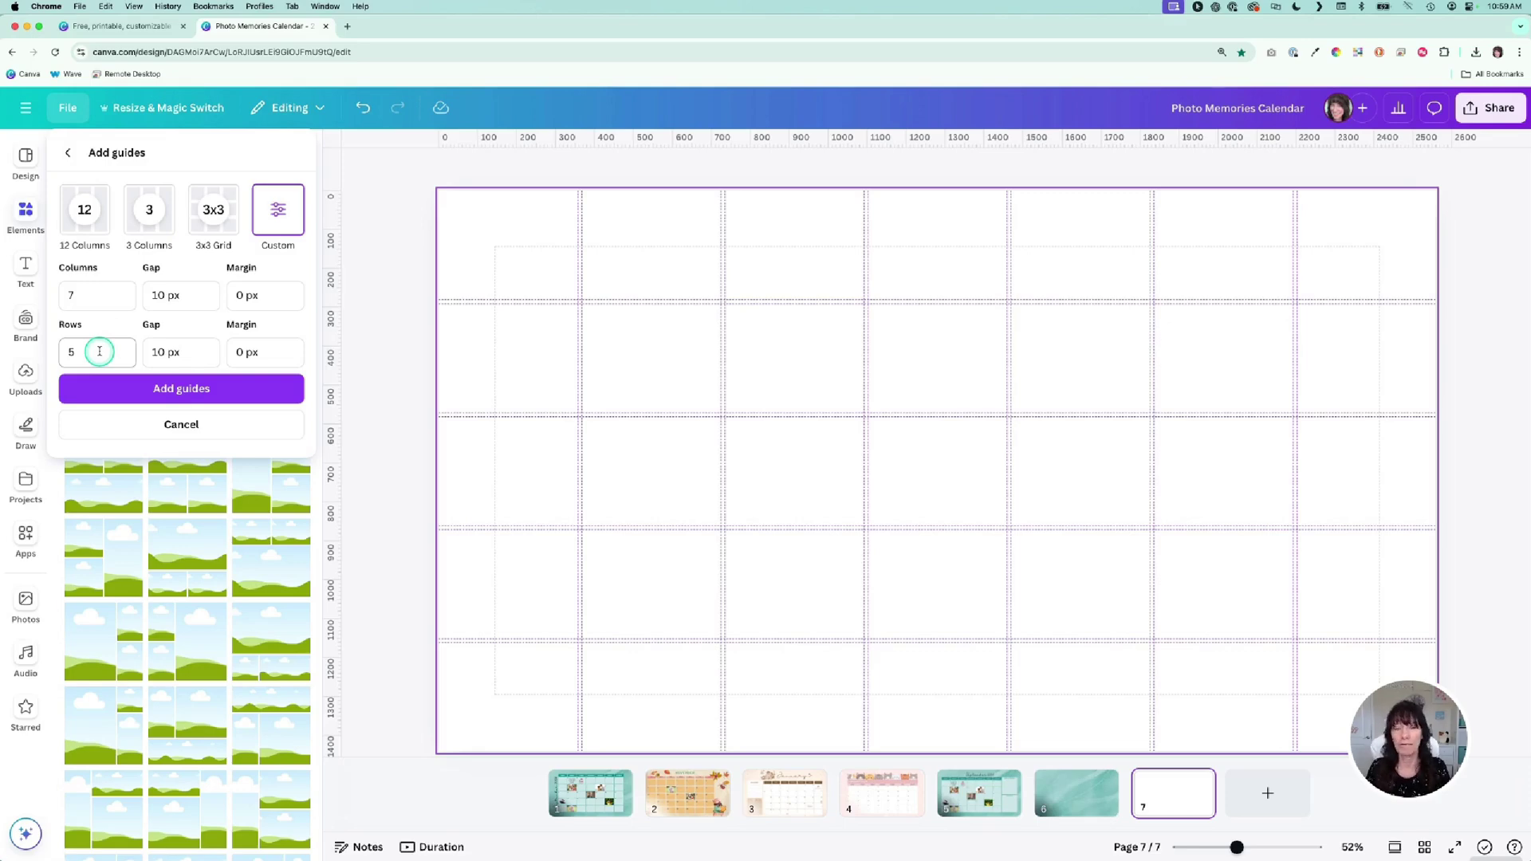
pyautogui.click(169, 352)
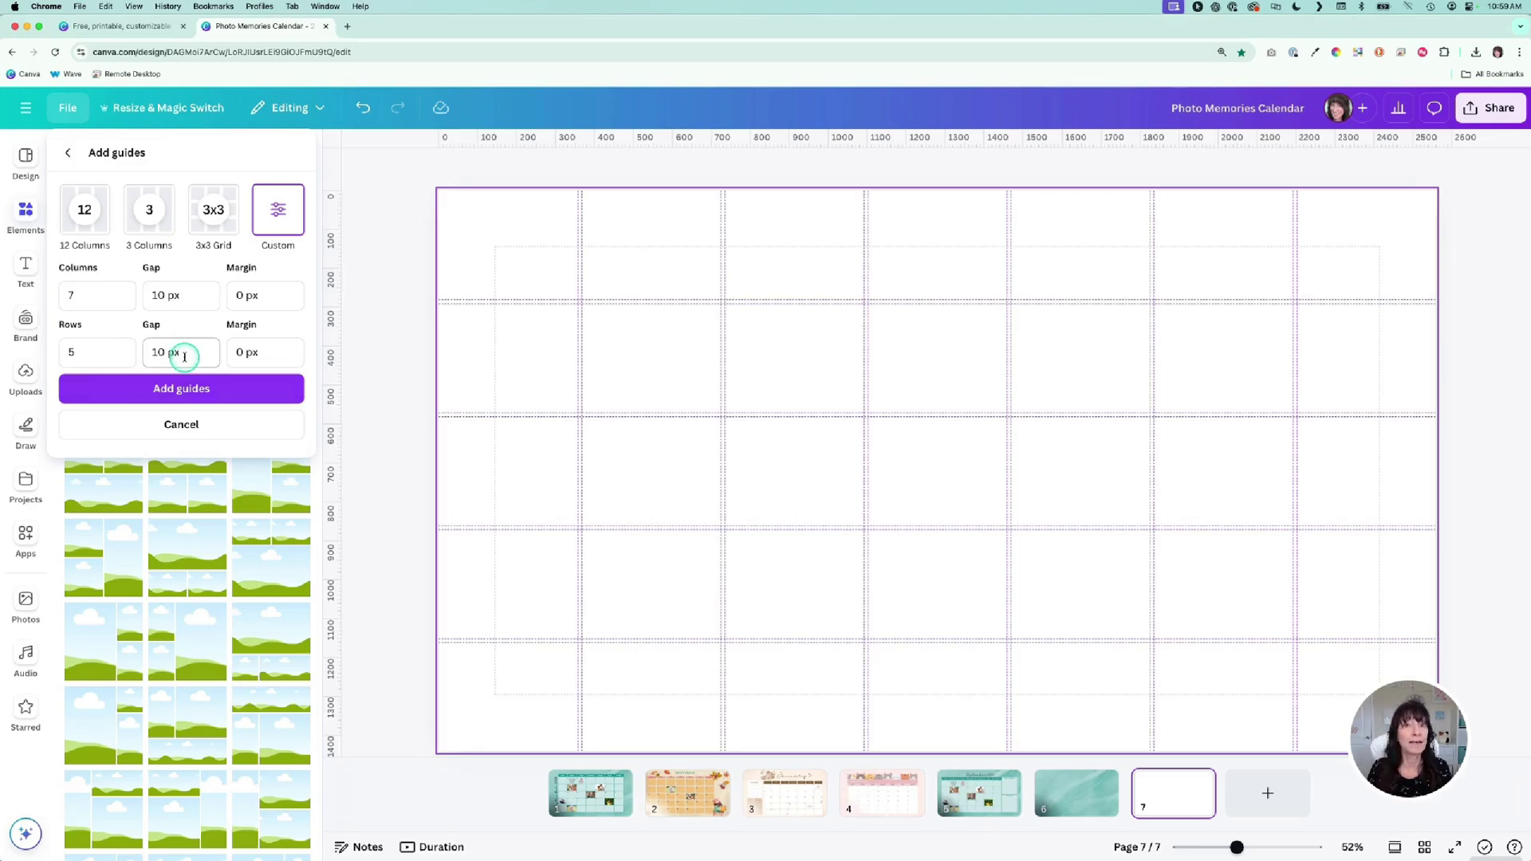
pyautogui.click(221, 391)
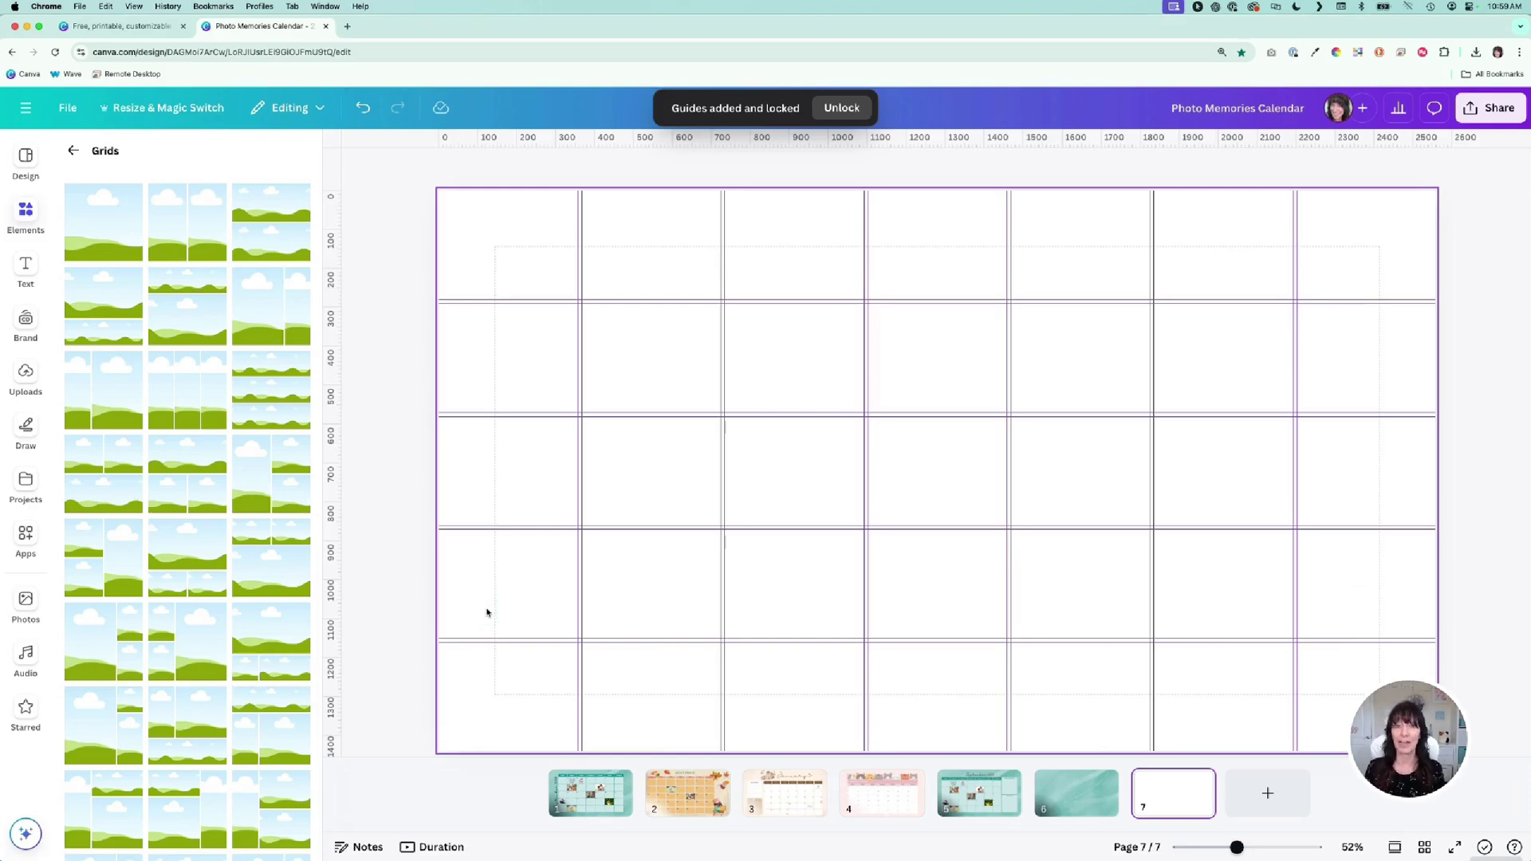
# Add the seven-column sky-and-grass grid and shrink it to the top guide row.
pyautogui.scroll(-5, 236, 560)
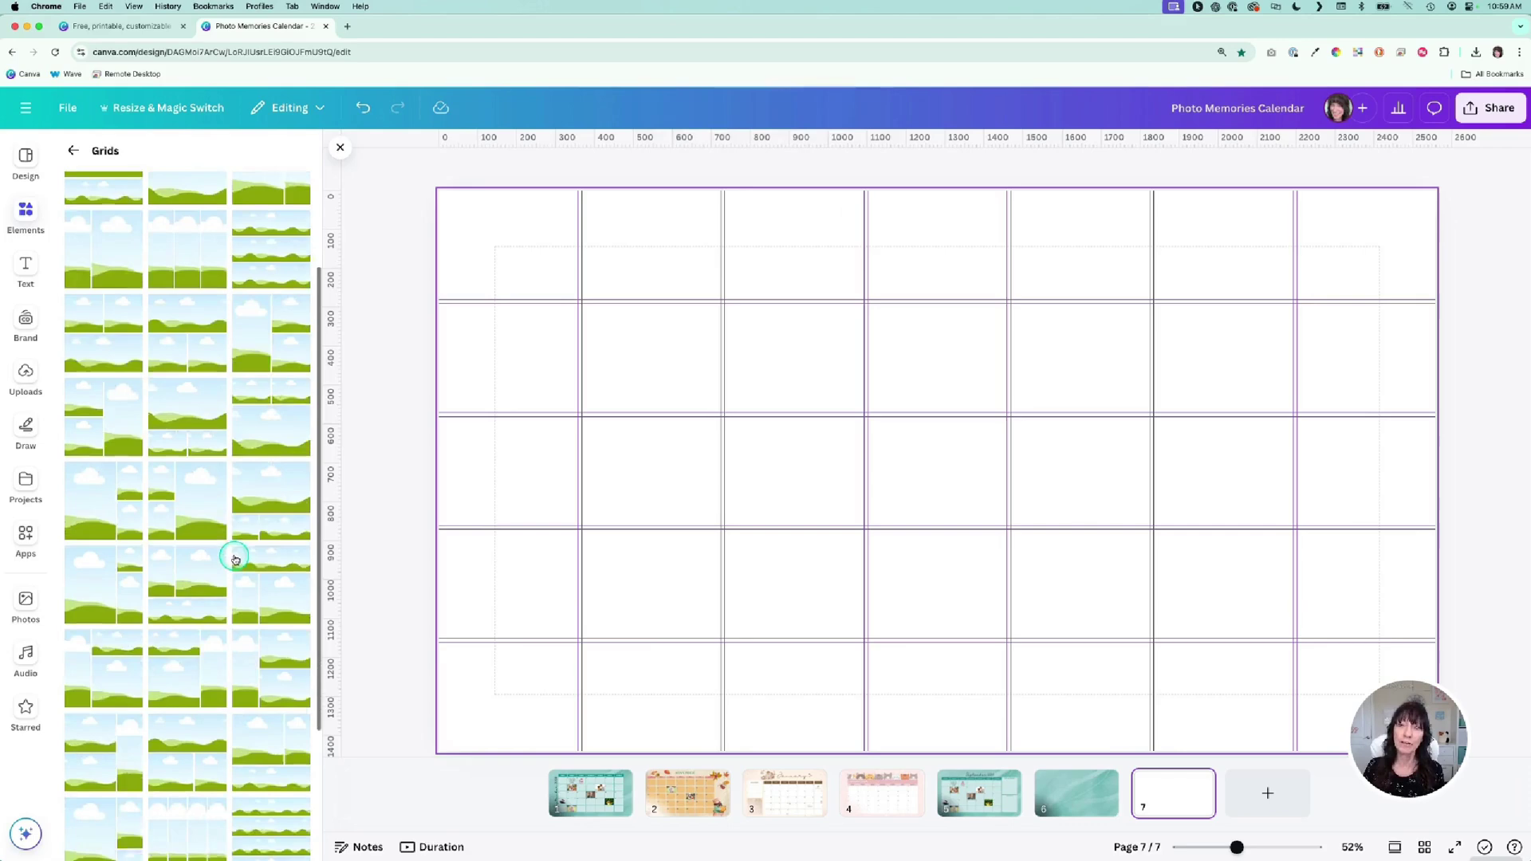
pyautogui.scroll(-10, 236, 560)
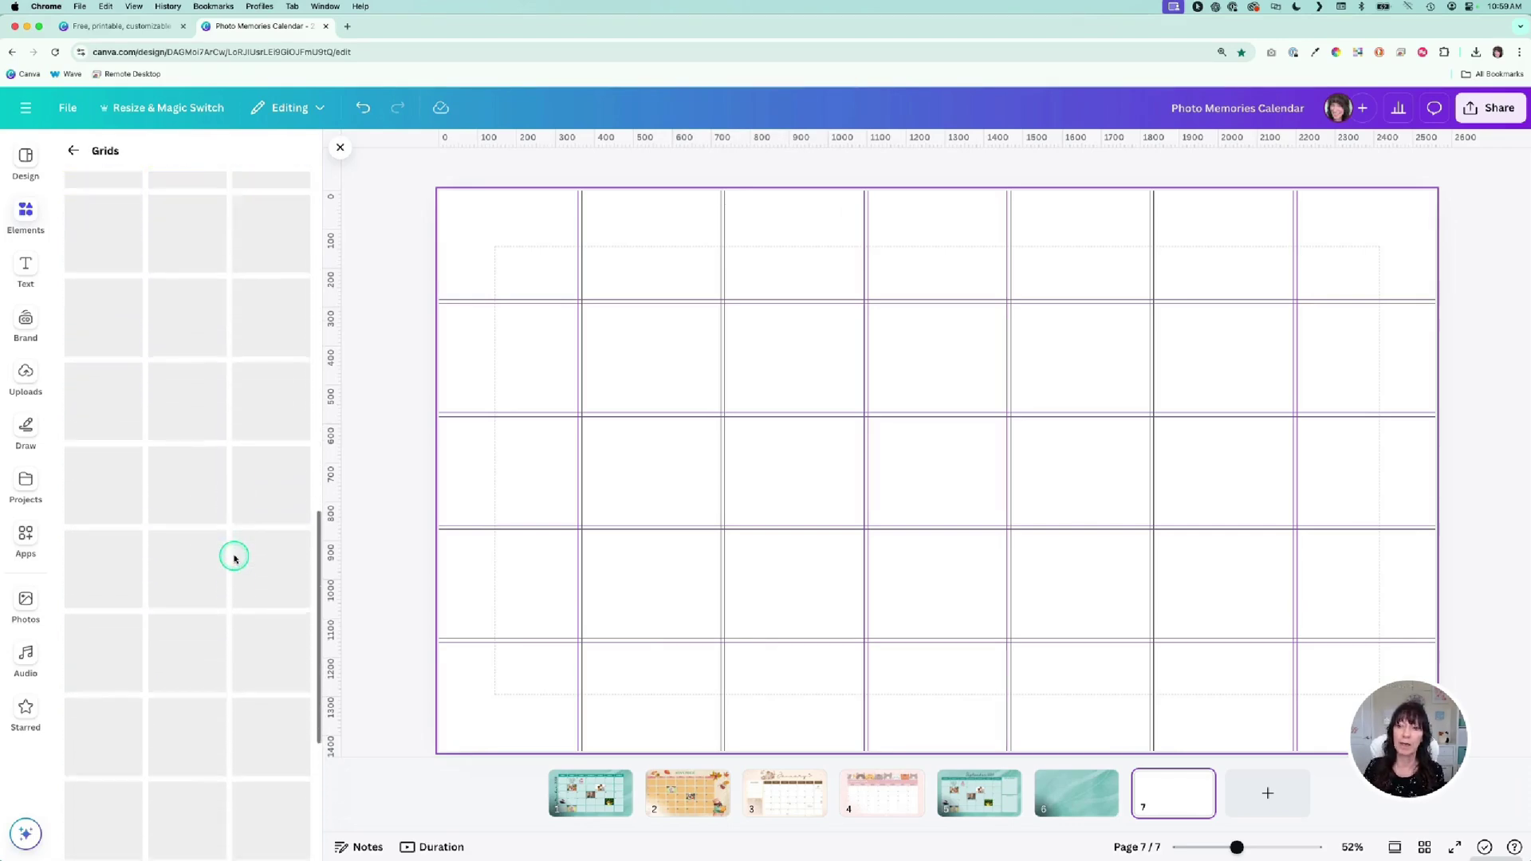
pyautogui.scroll(-5, 236, 561)
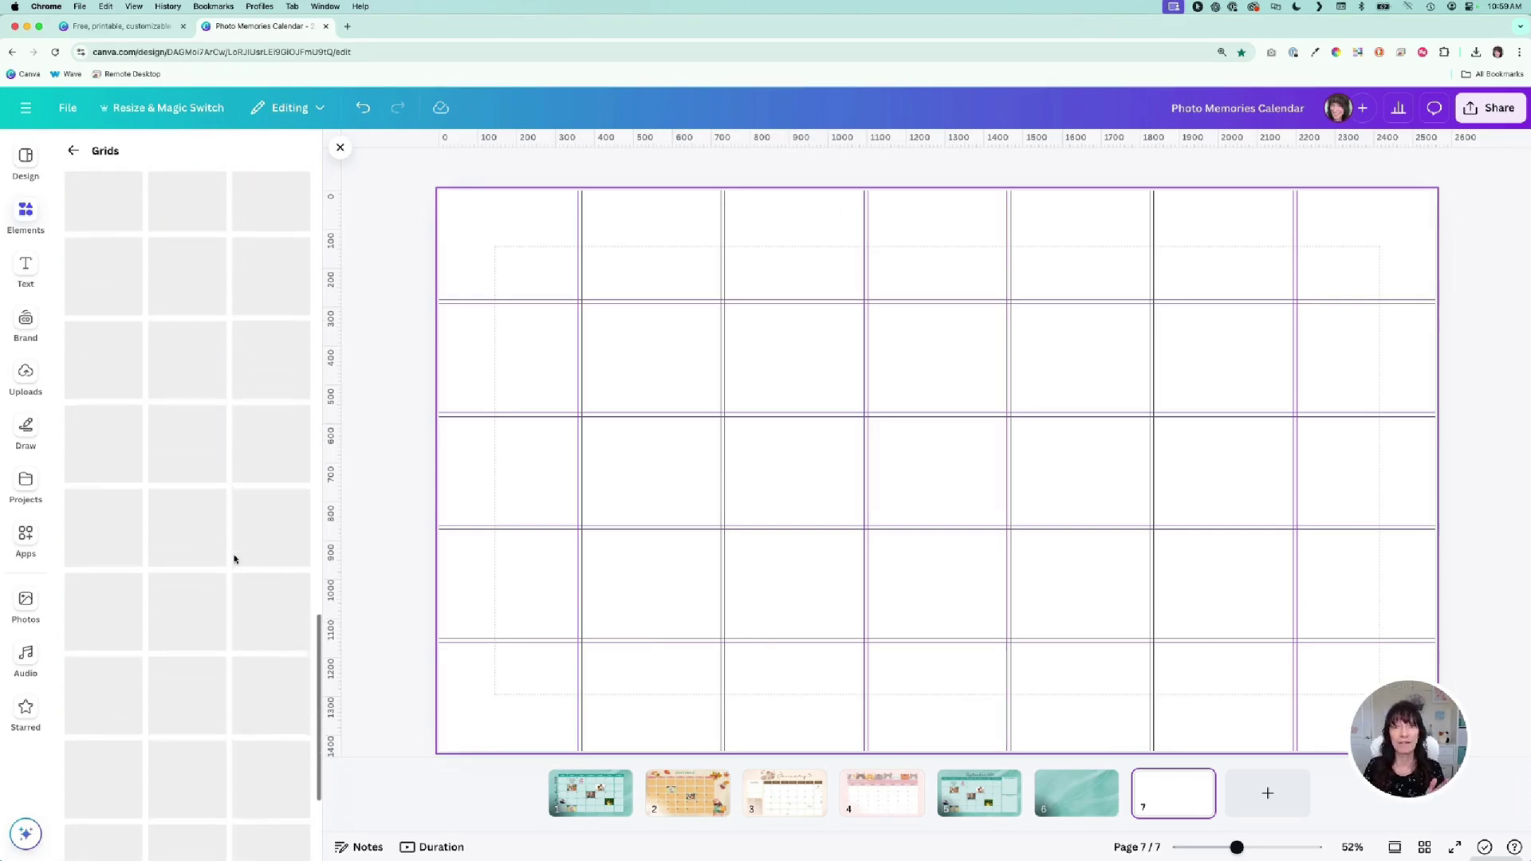
pyautogui.scroll(-1, 236, 561)
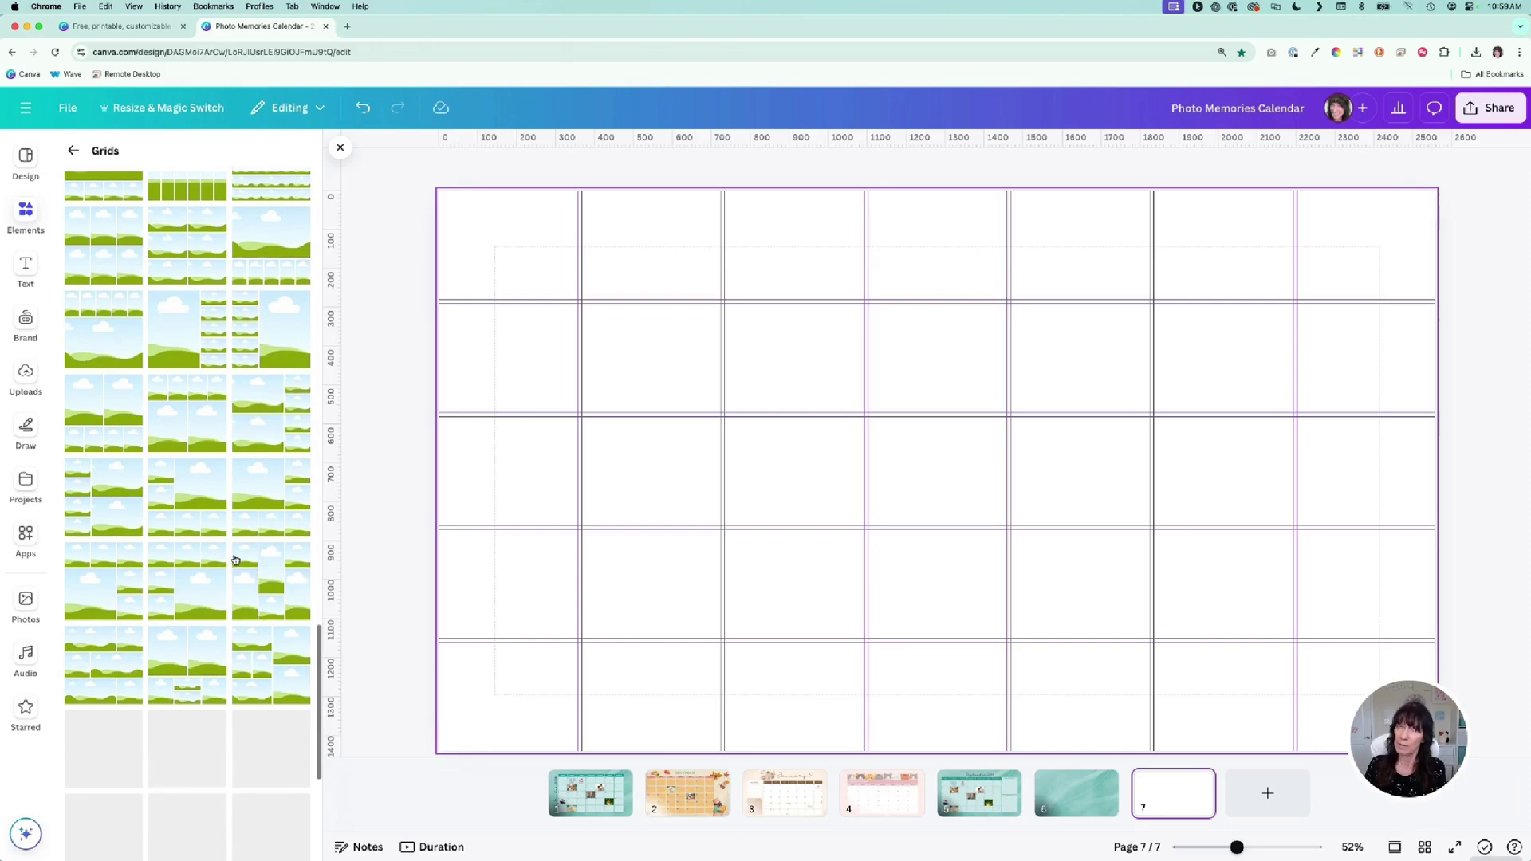
pyautogui.scroll(-2, 236, 561)
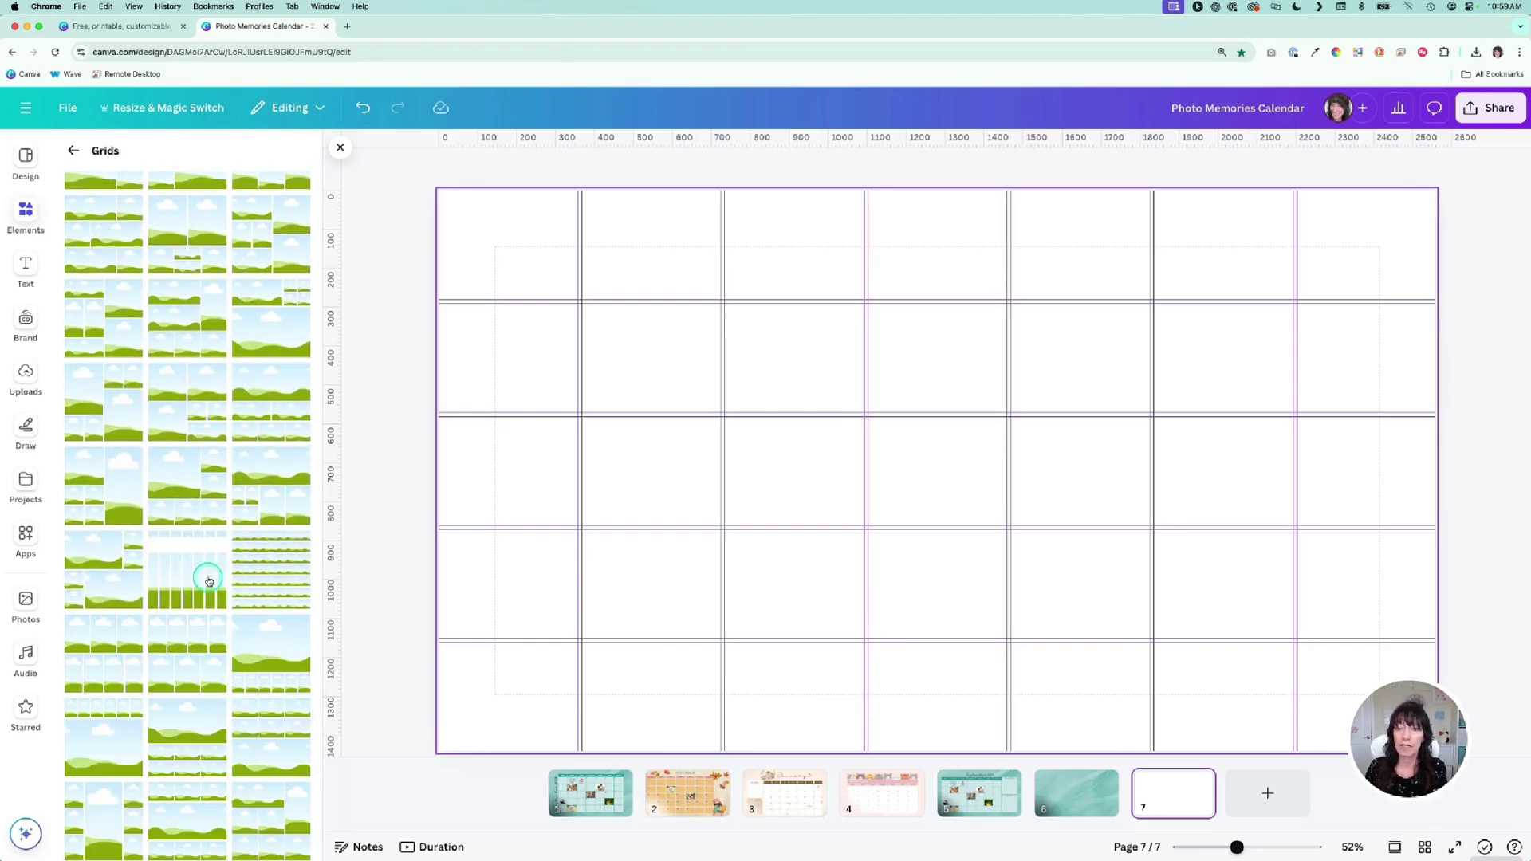
pyautogui.click(187, 569)
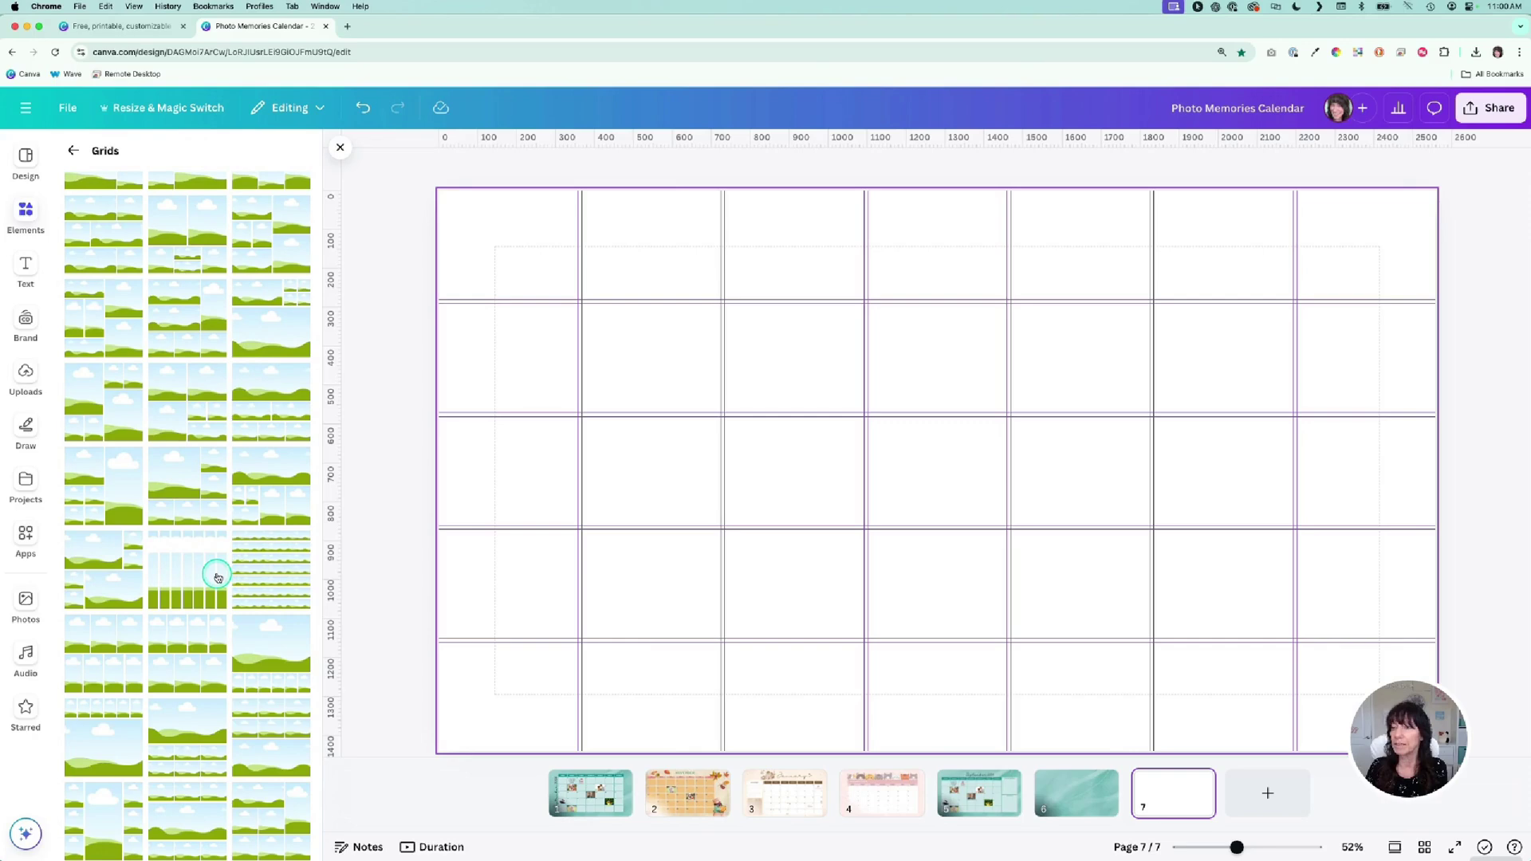
pyautogui.click(217, 577)
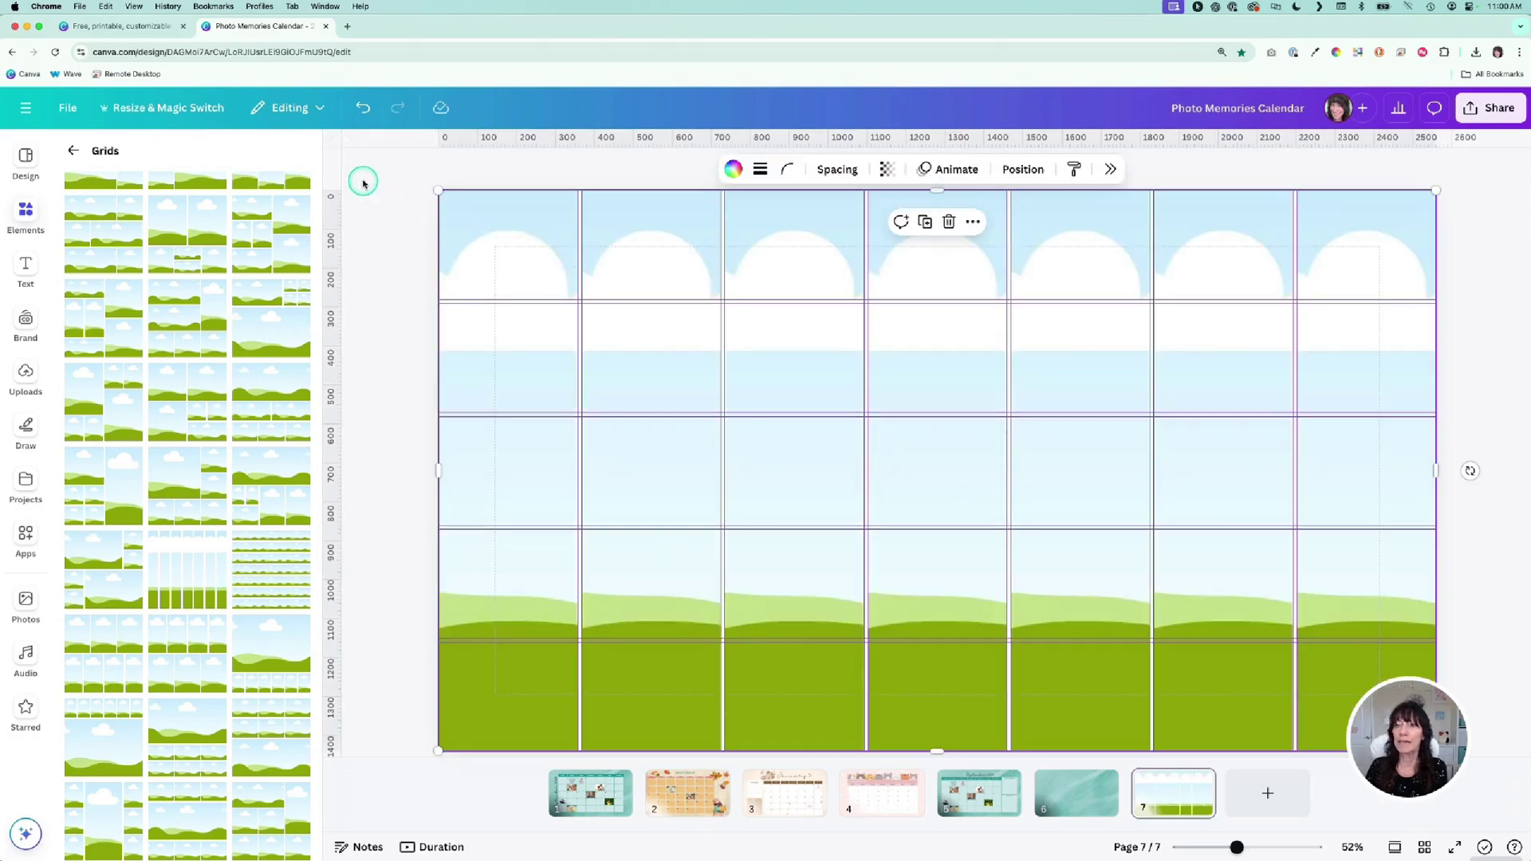
pyautogui.click(338, 150)
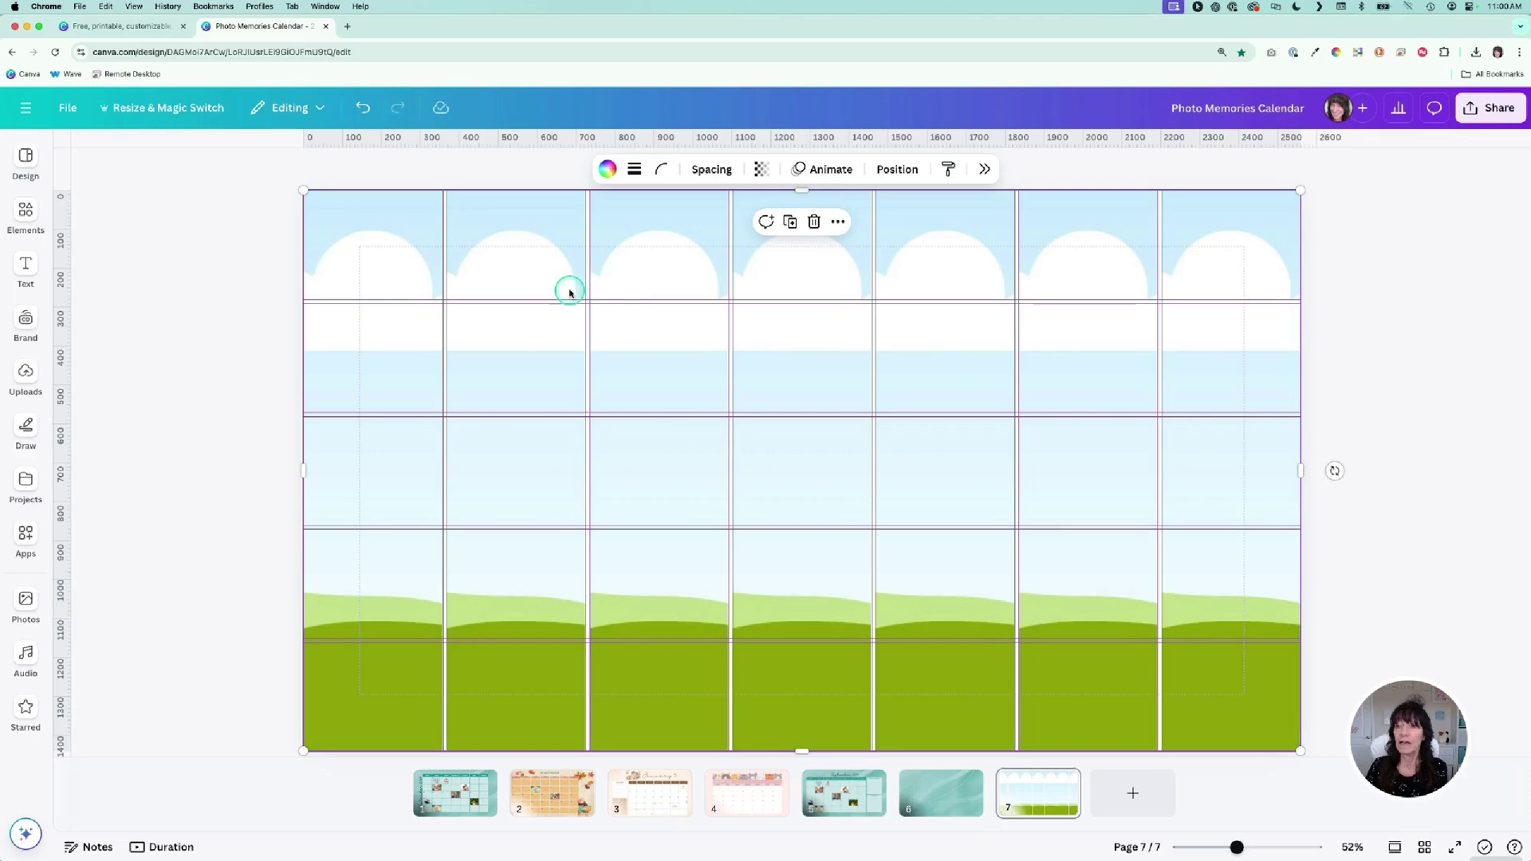
pyautogui.moveTo(801, 750); pyautogui.dragTo(797, 300)
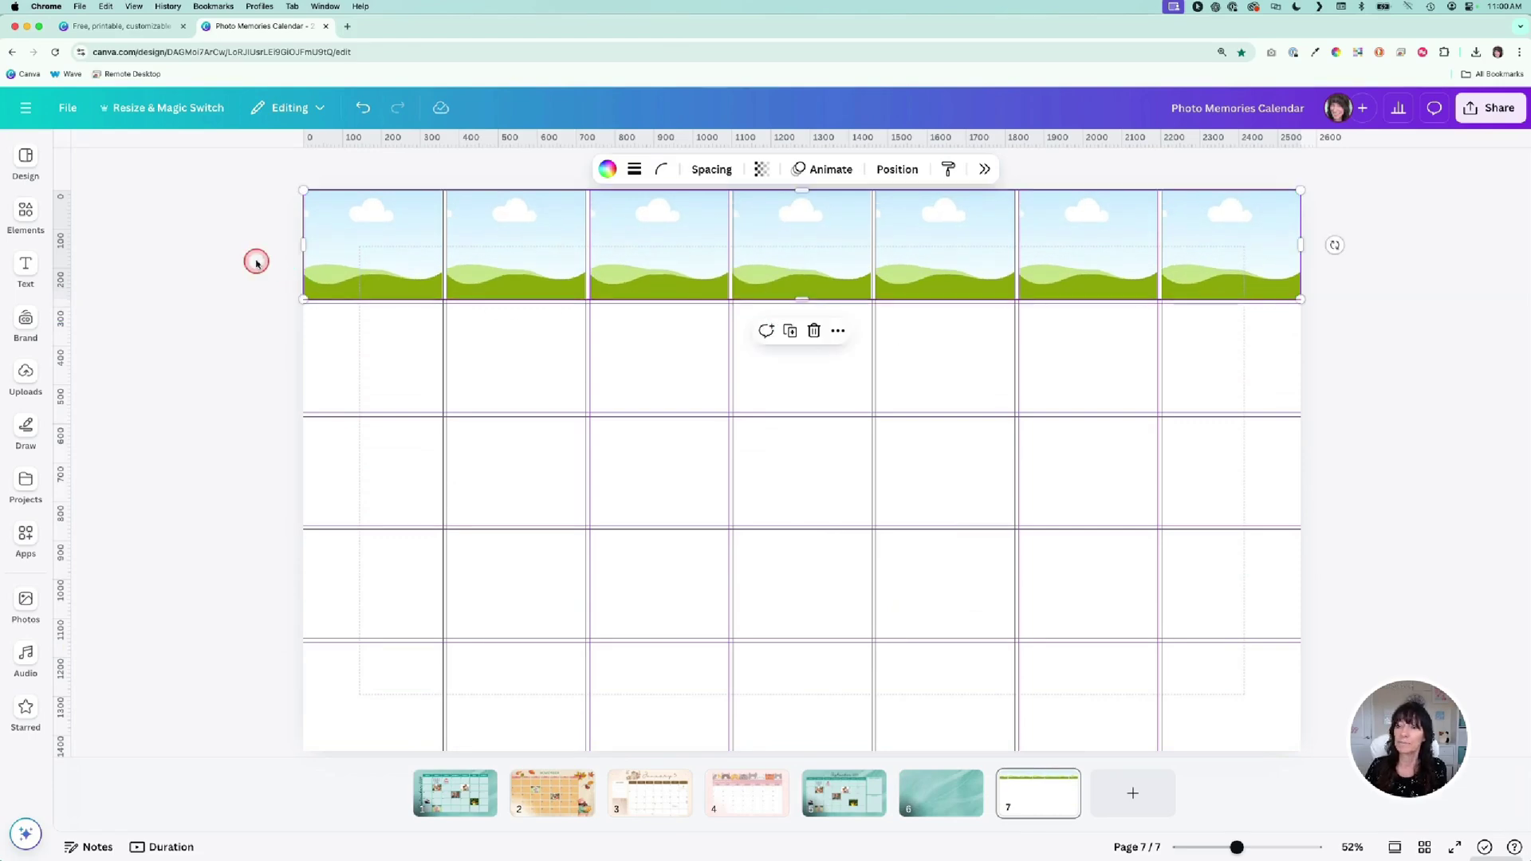
# Duplicate the sky-and-grass strip down into all five guide rows, making 35 frames.
pyautogui.click(256, 261)
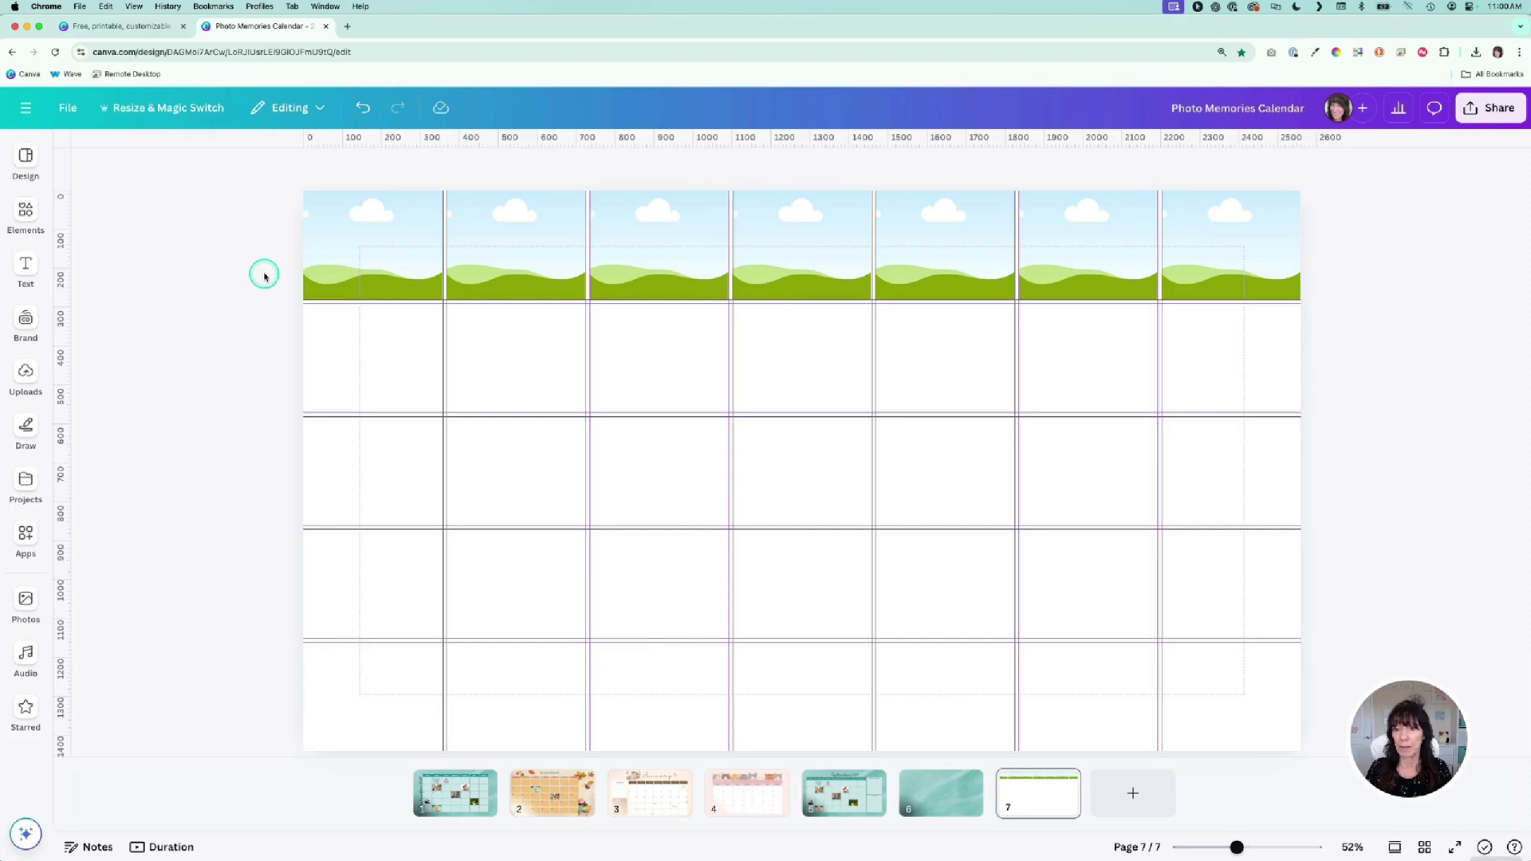
pyautogui.click(356, 231)
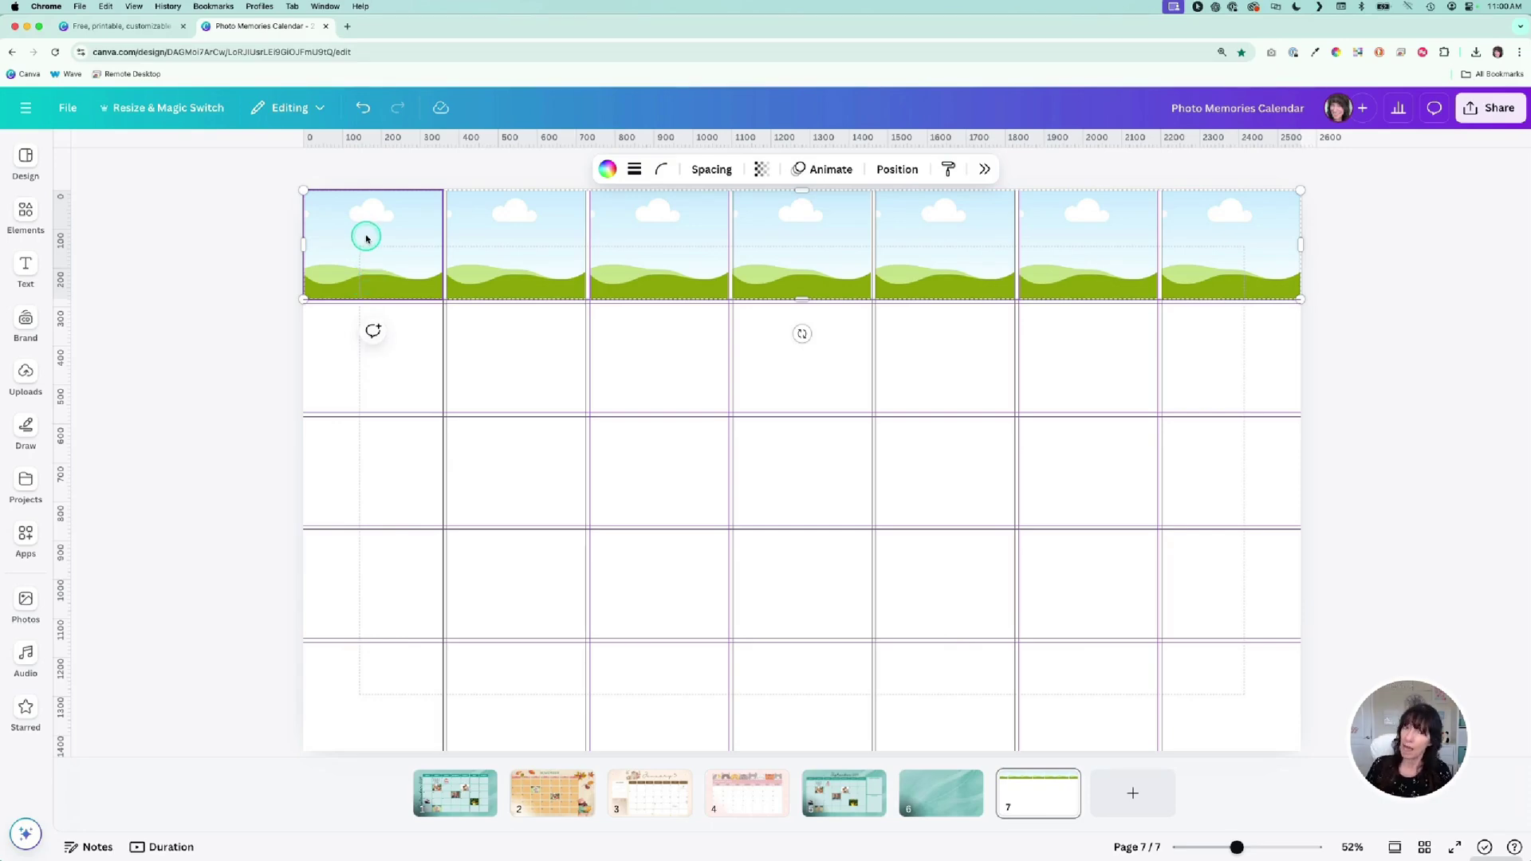
pyautogui.moveTo(359, 228); pyautogui.dragTo(361, 336)
pyautogui.press('super+d')
pyautogui.press('super+d')
pyautogui.press('super+d')
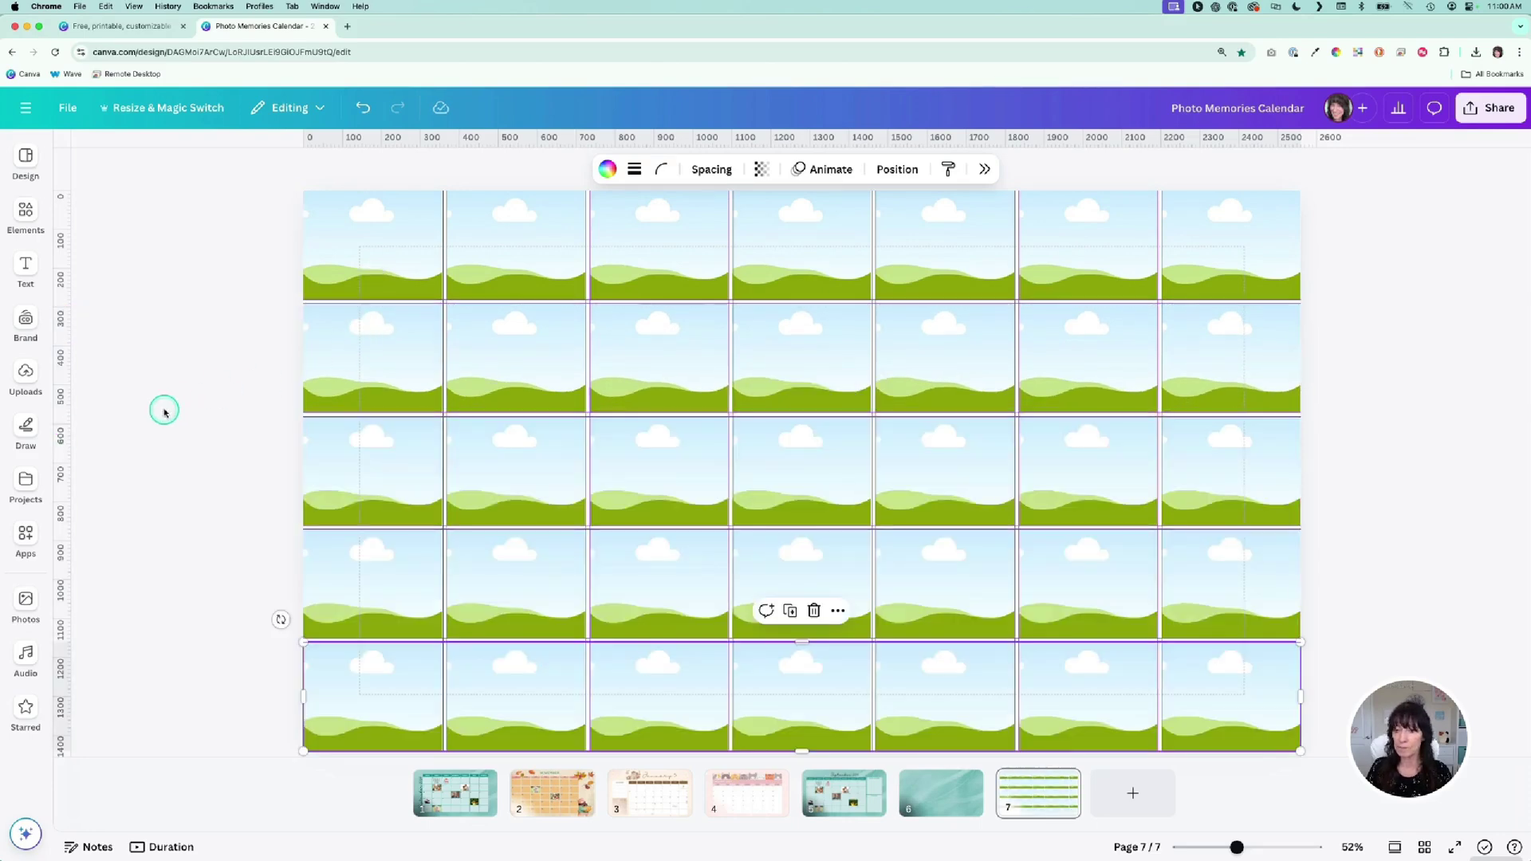
pyautogui.click(164, 412)
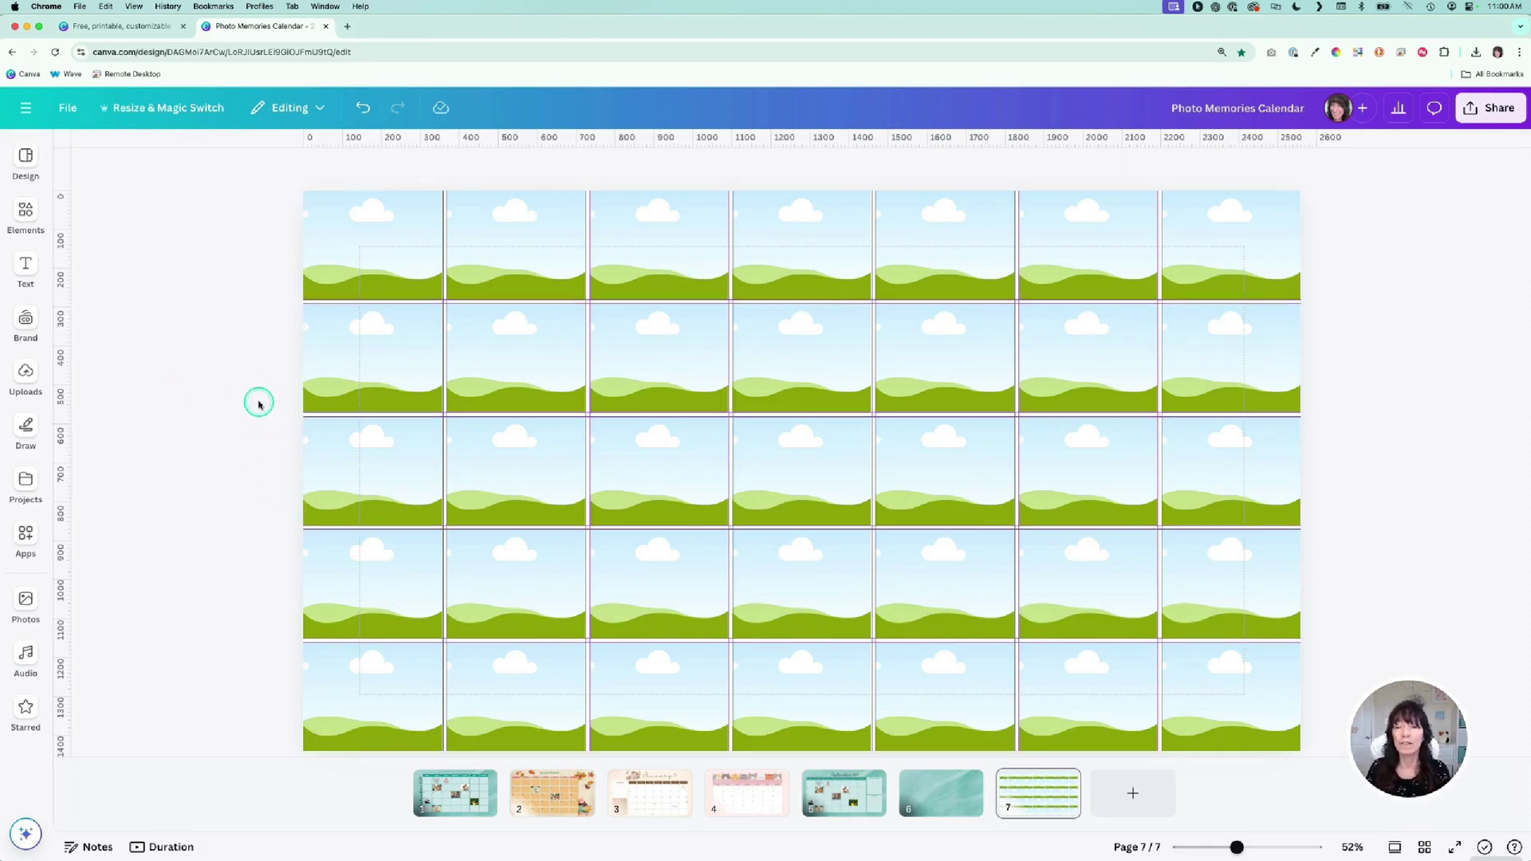
# Clear the guides from page 7, compare with page 1, then return.
pyautogui.click(69, 109)
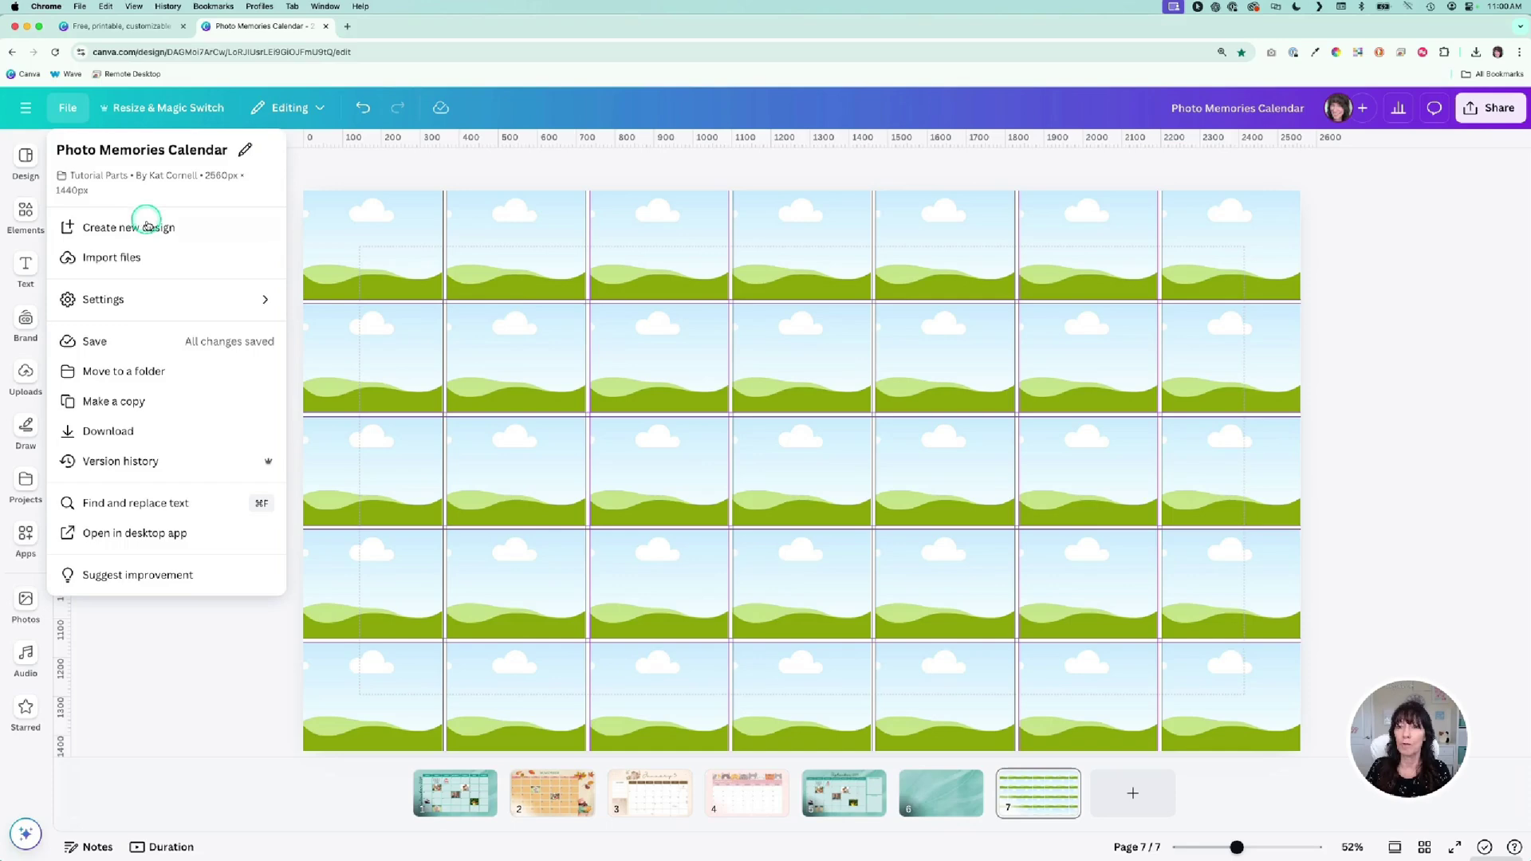
pyautogui.click(180, 301)
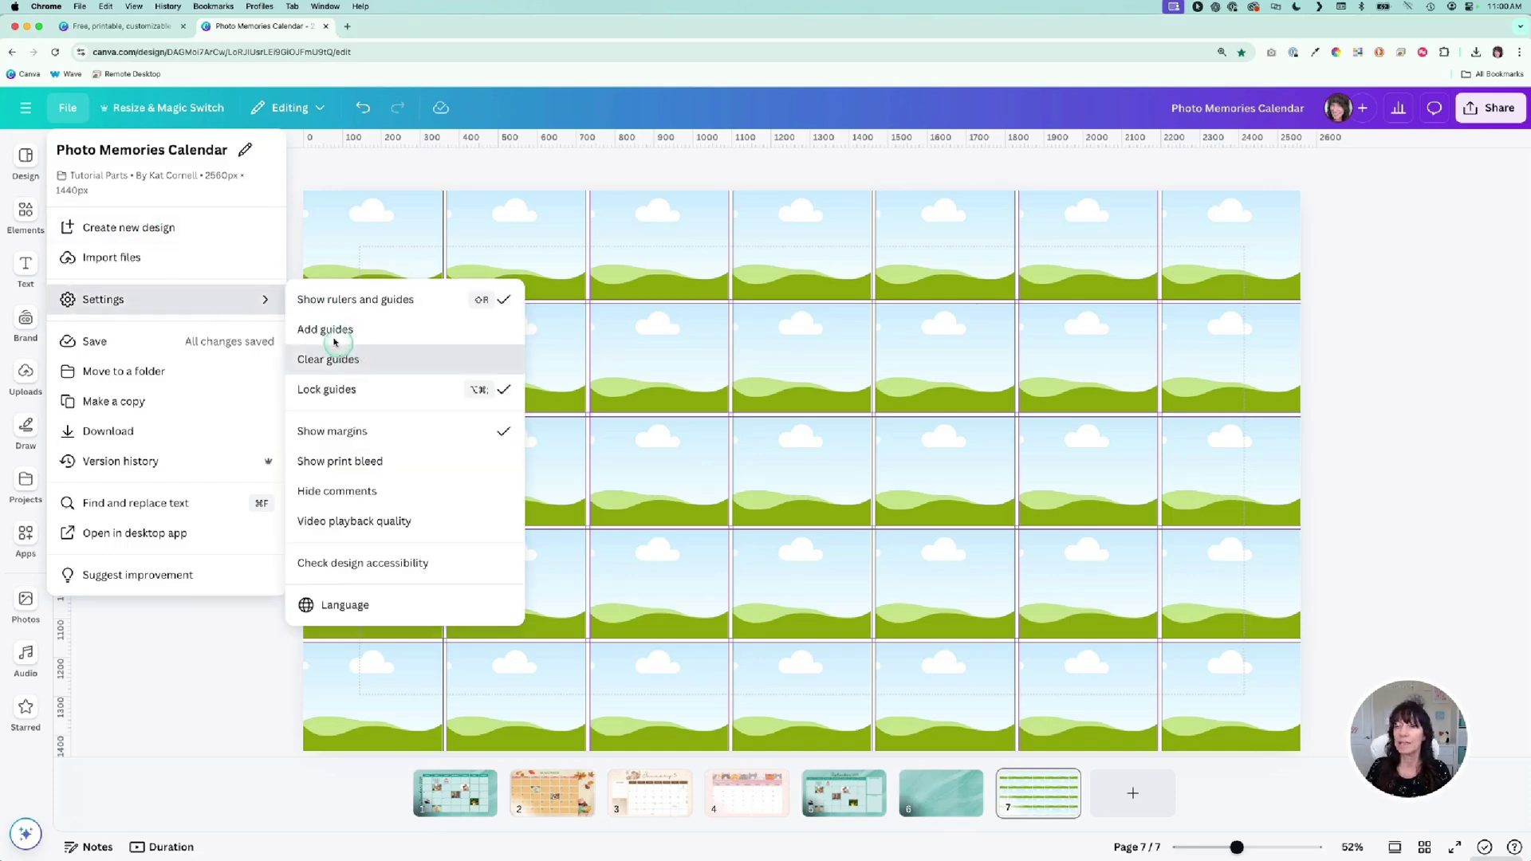
pyautogui.click(358, 360)
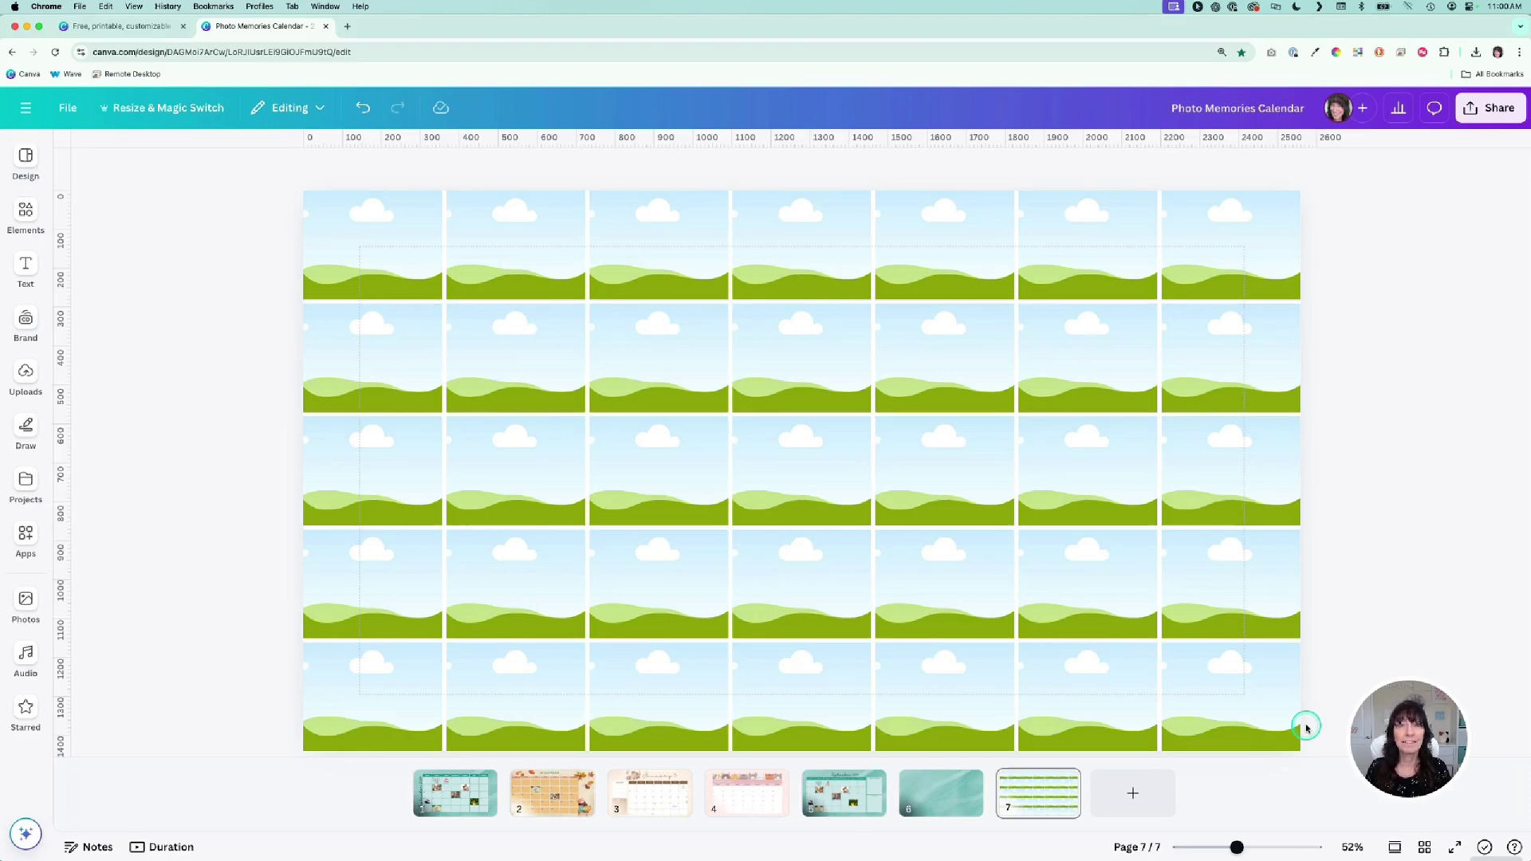
pyautogui.click(455, 799)
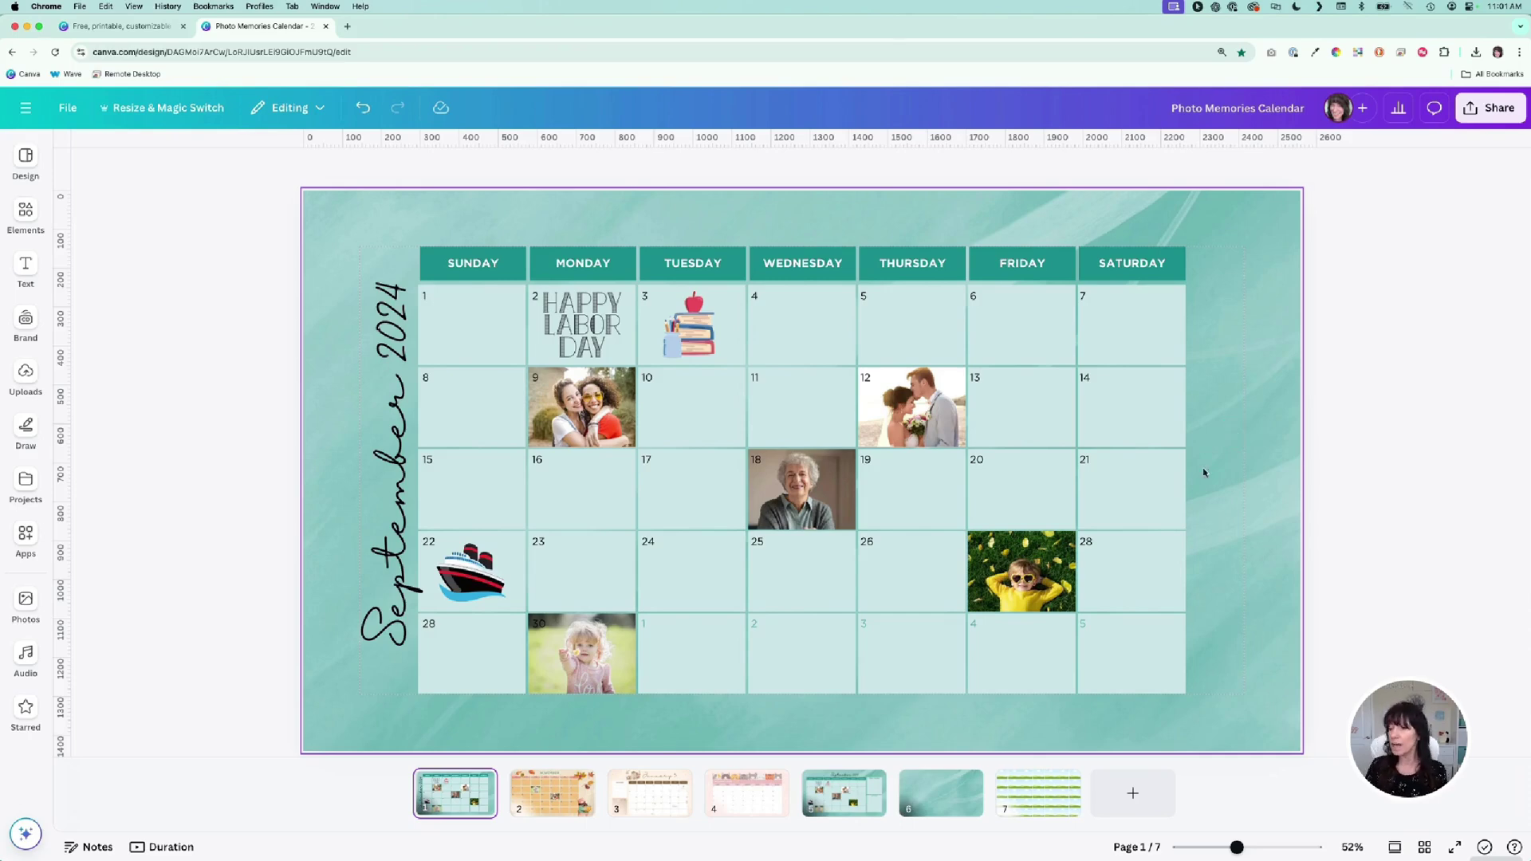
pyautogui.click(1067, 805)
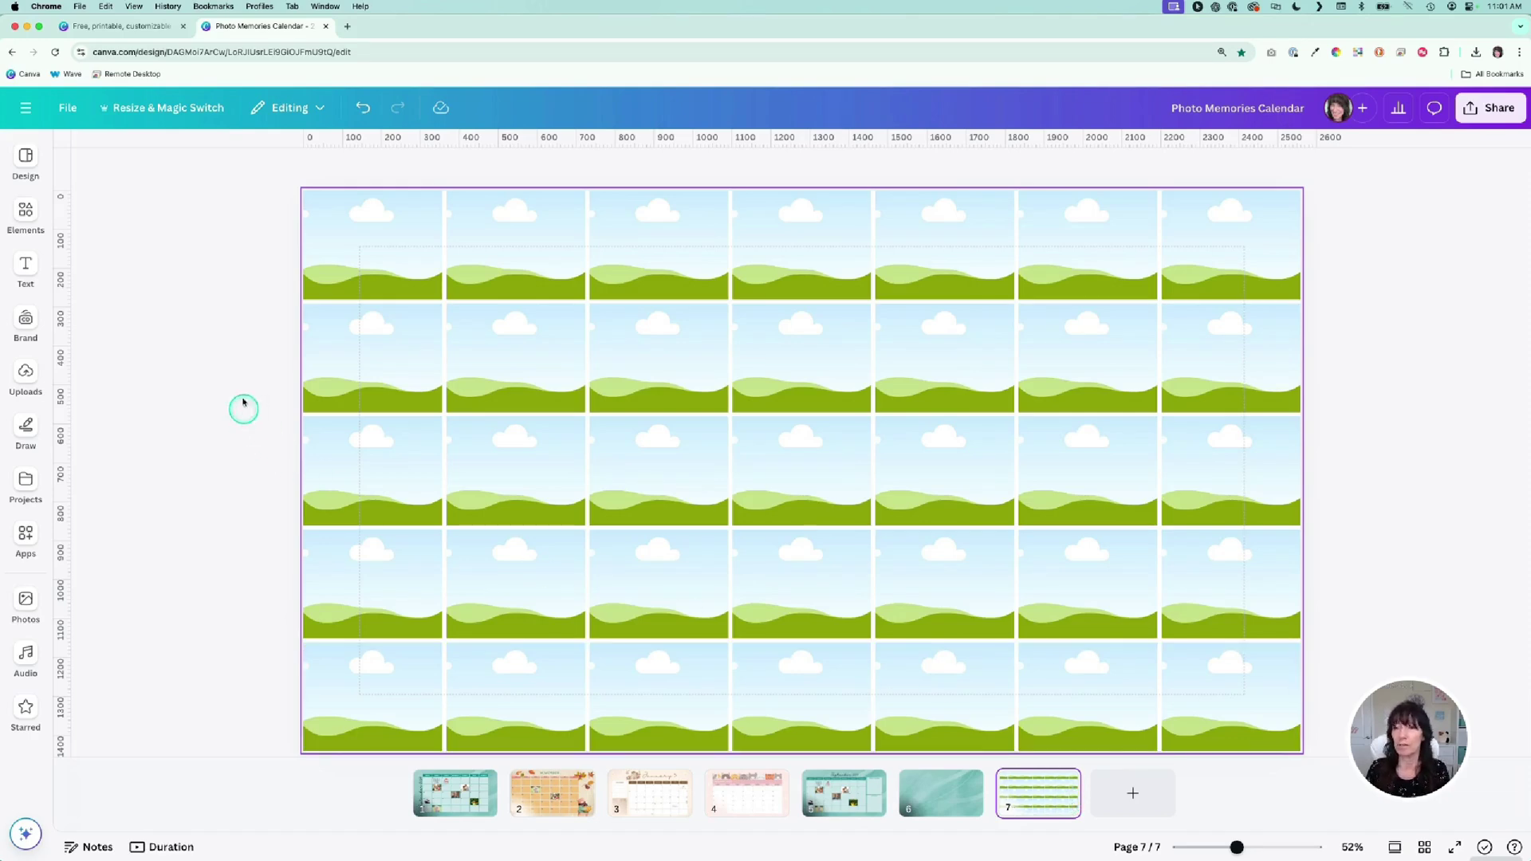
# Select all five frame rows and scale the grid down, leaving white margins above and left.
pyautogui.moveTo(233, 193); pyautogui.dragTo(1274, 747)
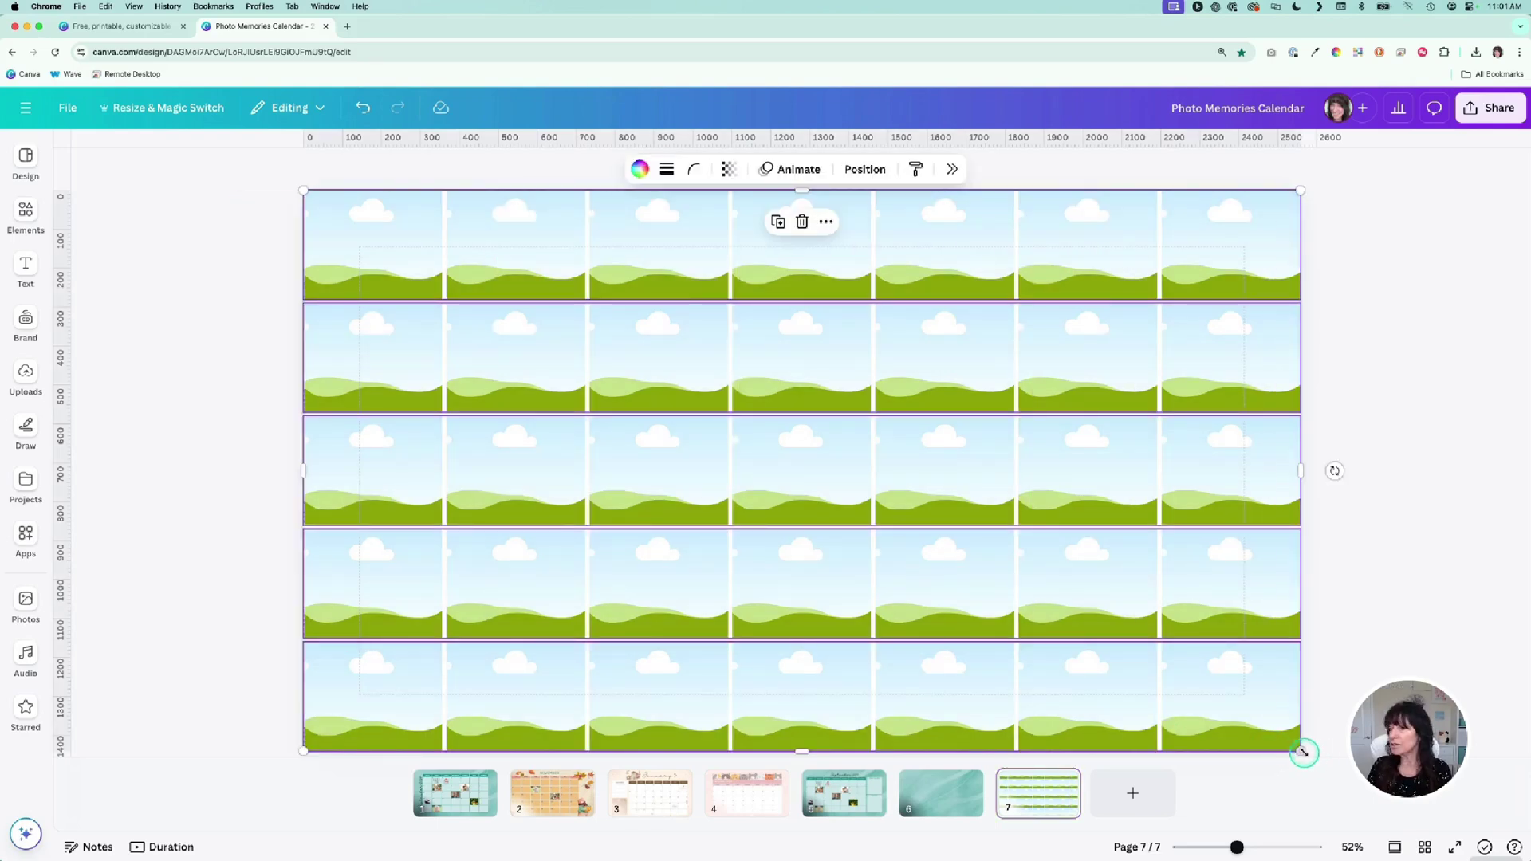
pyautogui.moveTo(1300, 751); pyautogui.dragTo(1210, 694)
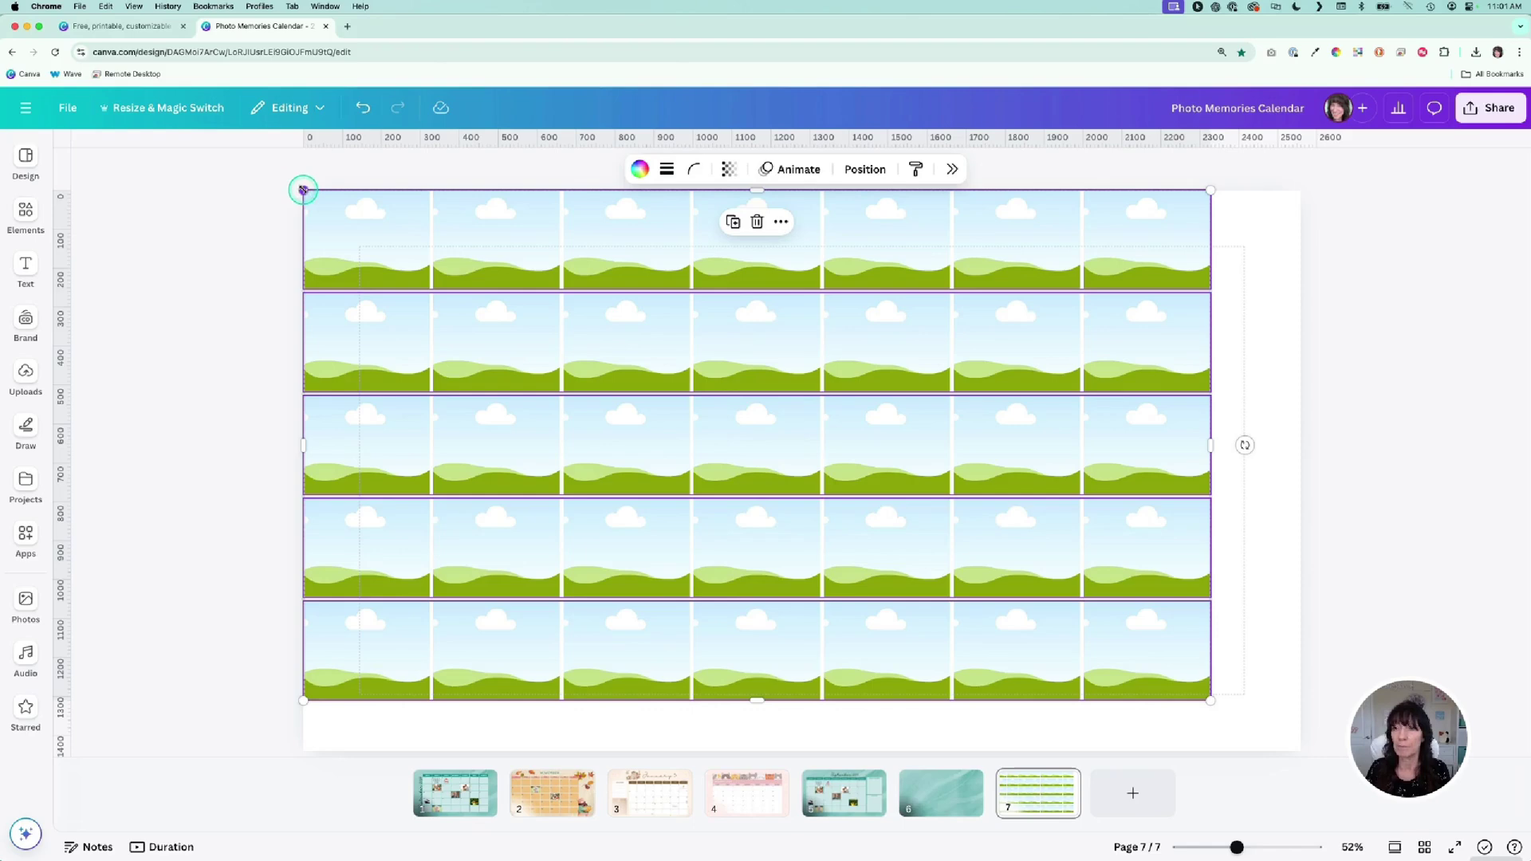
pyautogui.moveTo(303, 190); pyautogui.dragTo(403, 253)
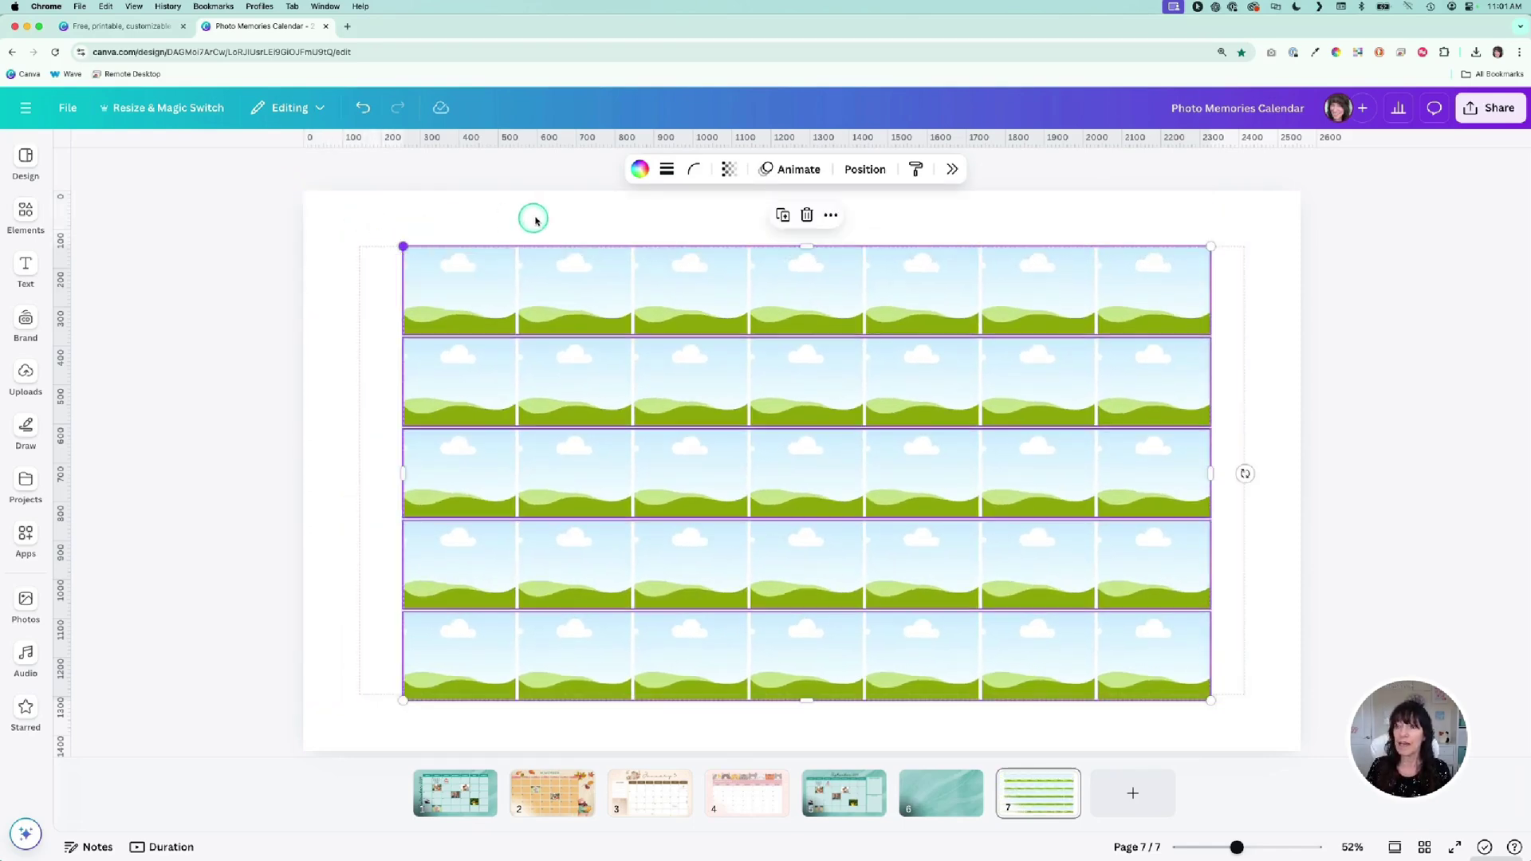
pyautogui.click(513, 211)
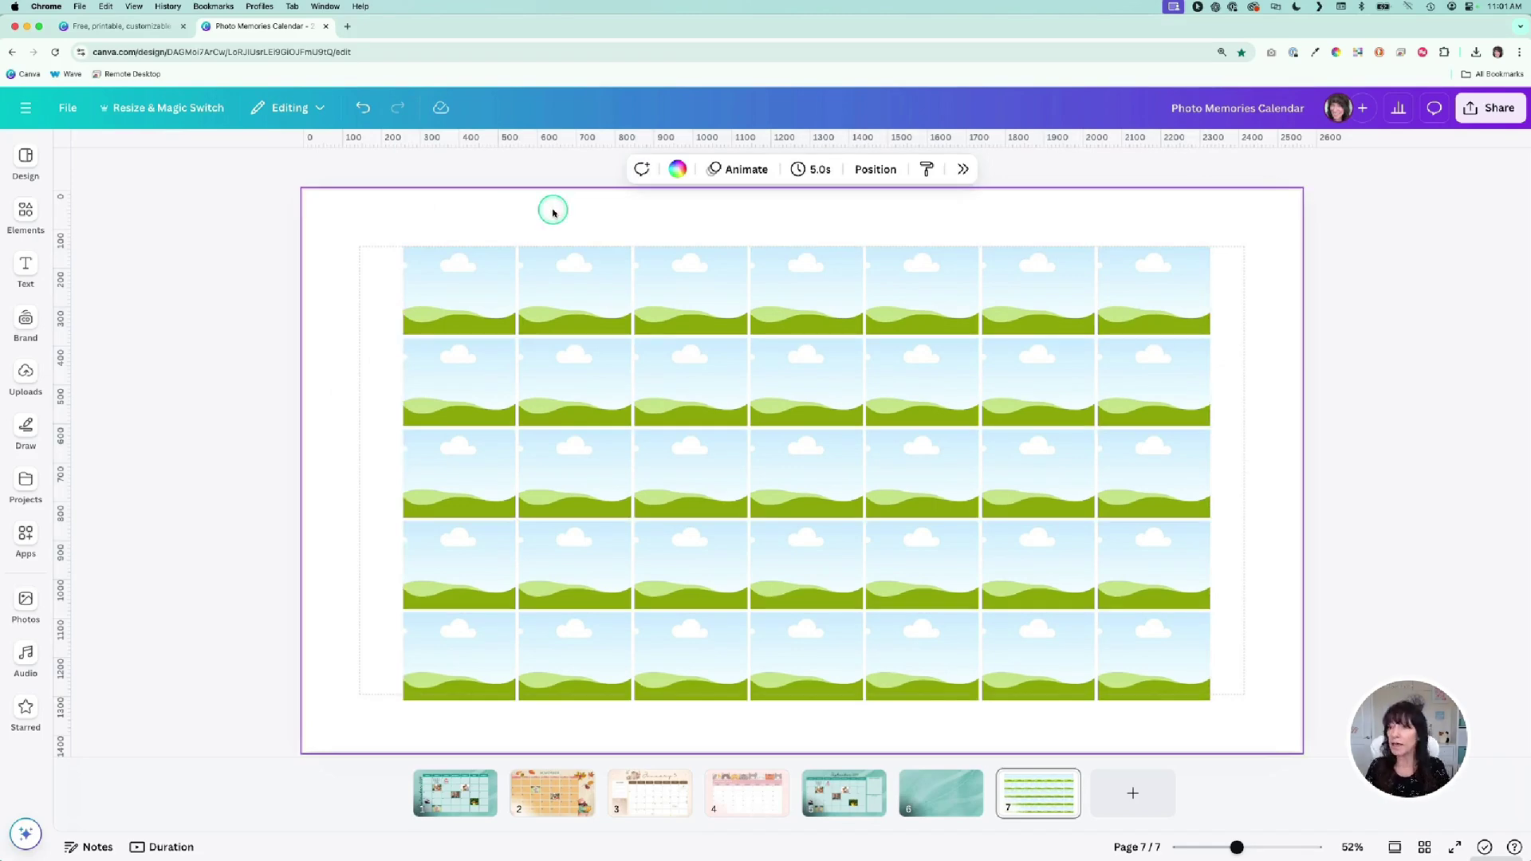
# Add a 'September 2024' text box set in the Halimum script font.
pyautogui.press('t')
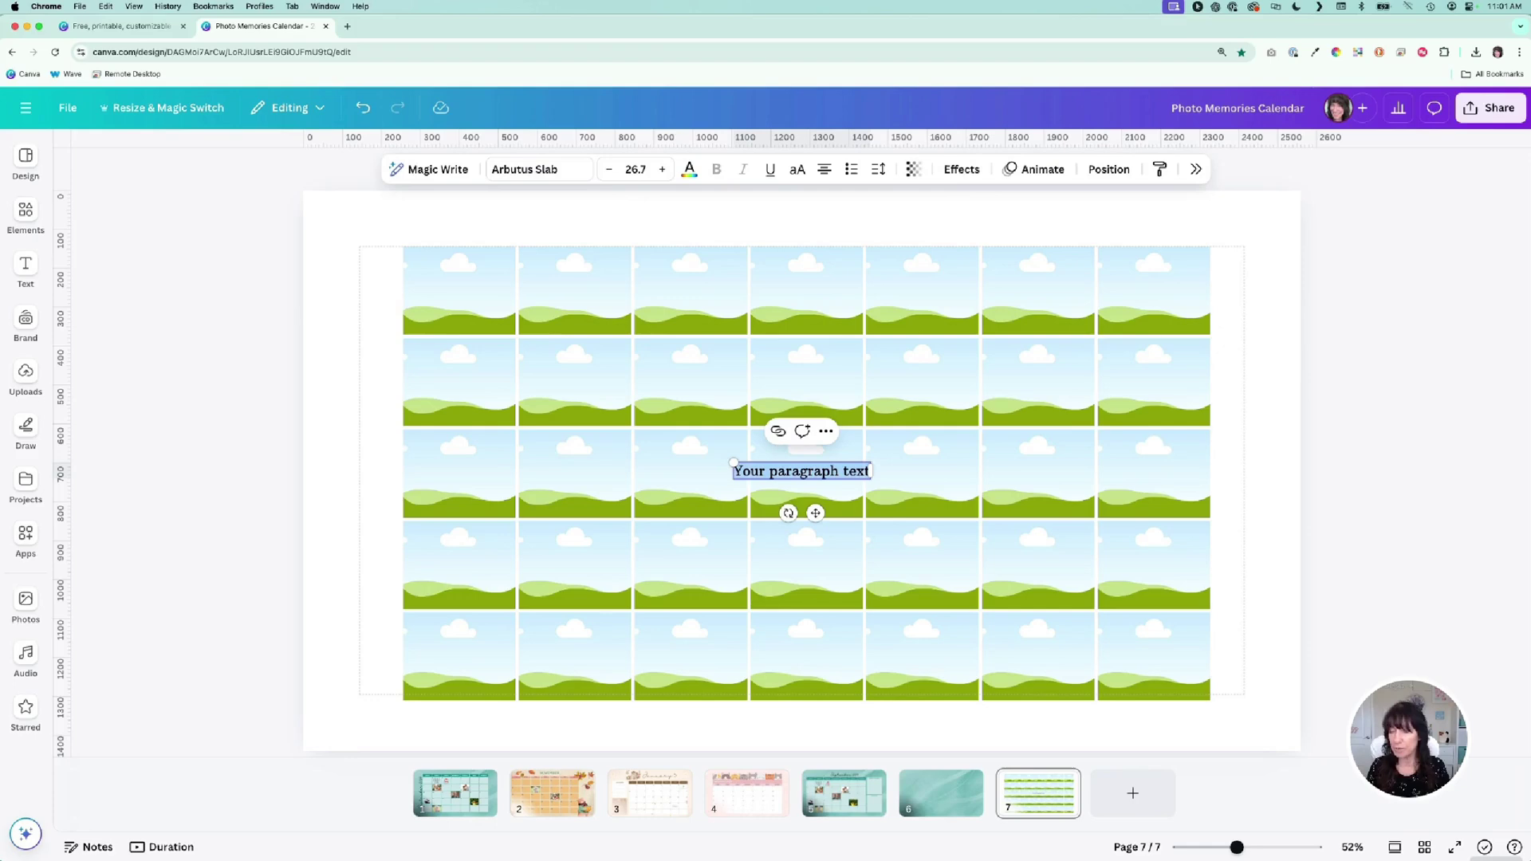
pyautogui.write('Se')
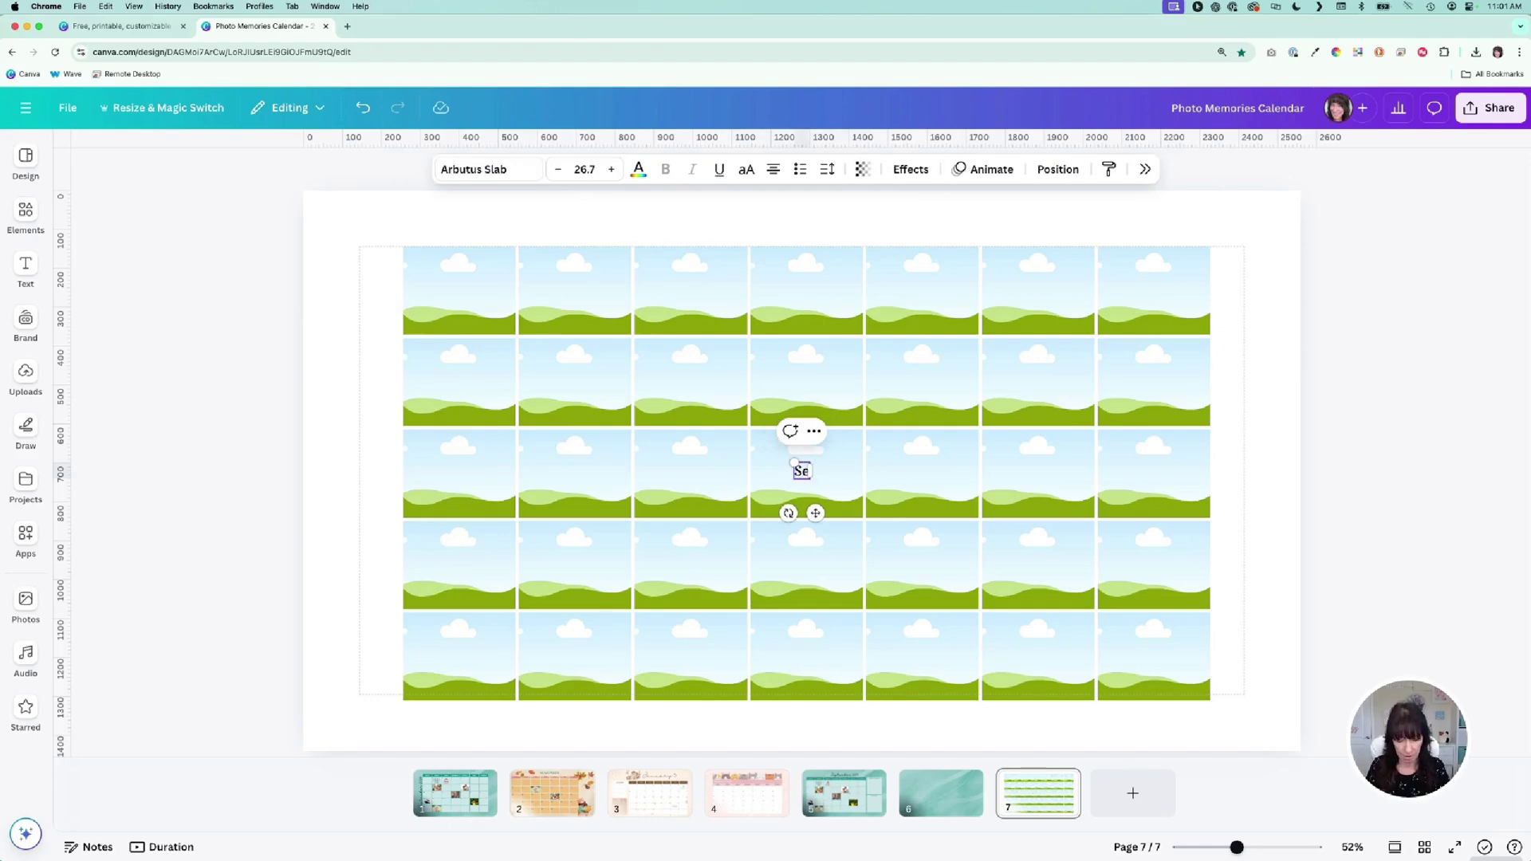
pyautogui.write('pe')
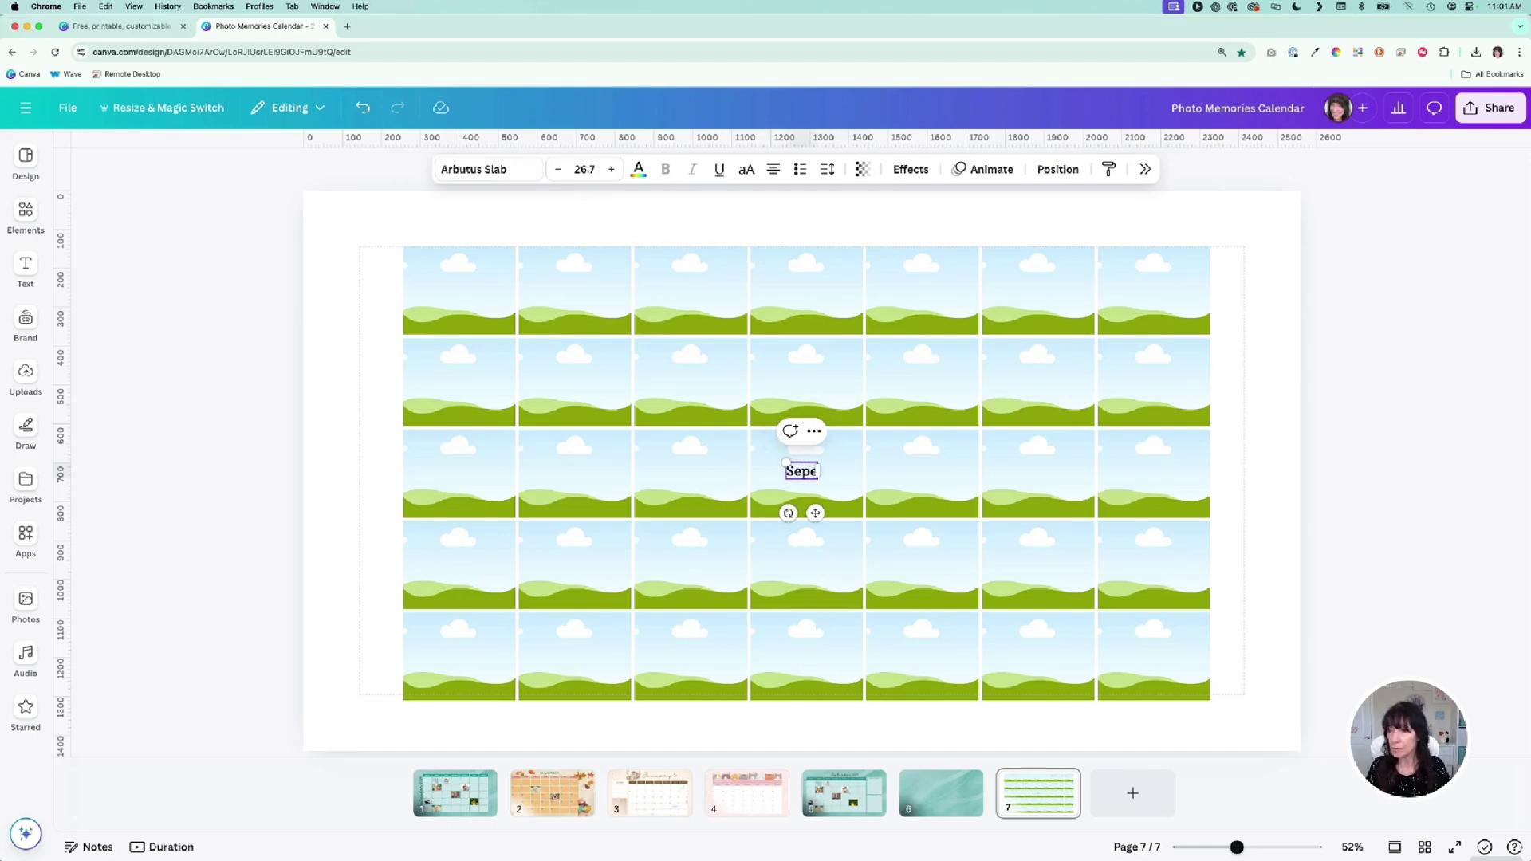
pyautogui.write('t')
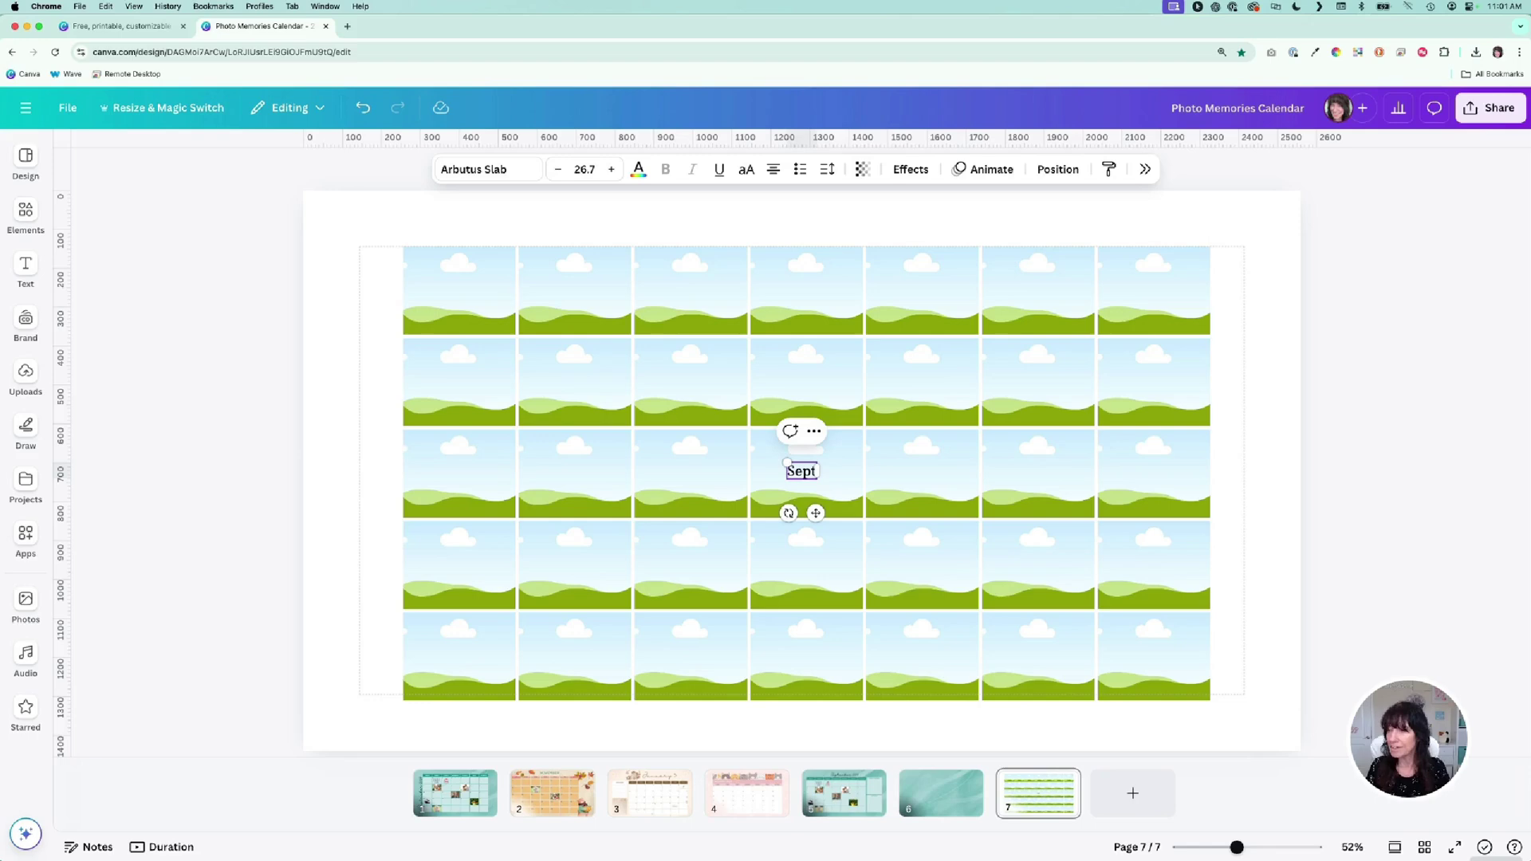
pyautogui.write('ember 2')
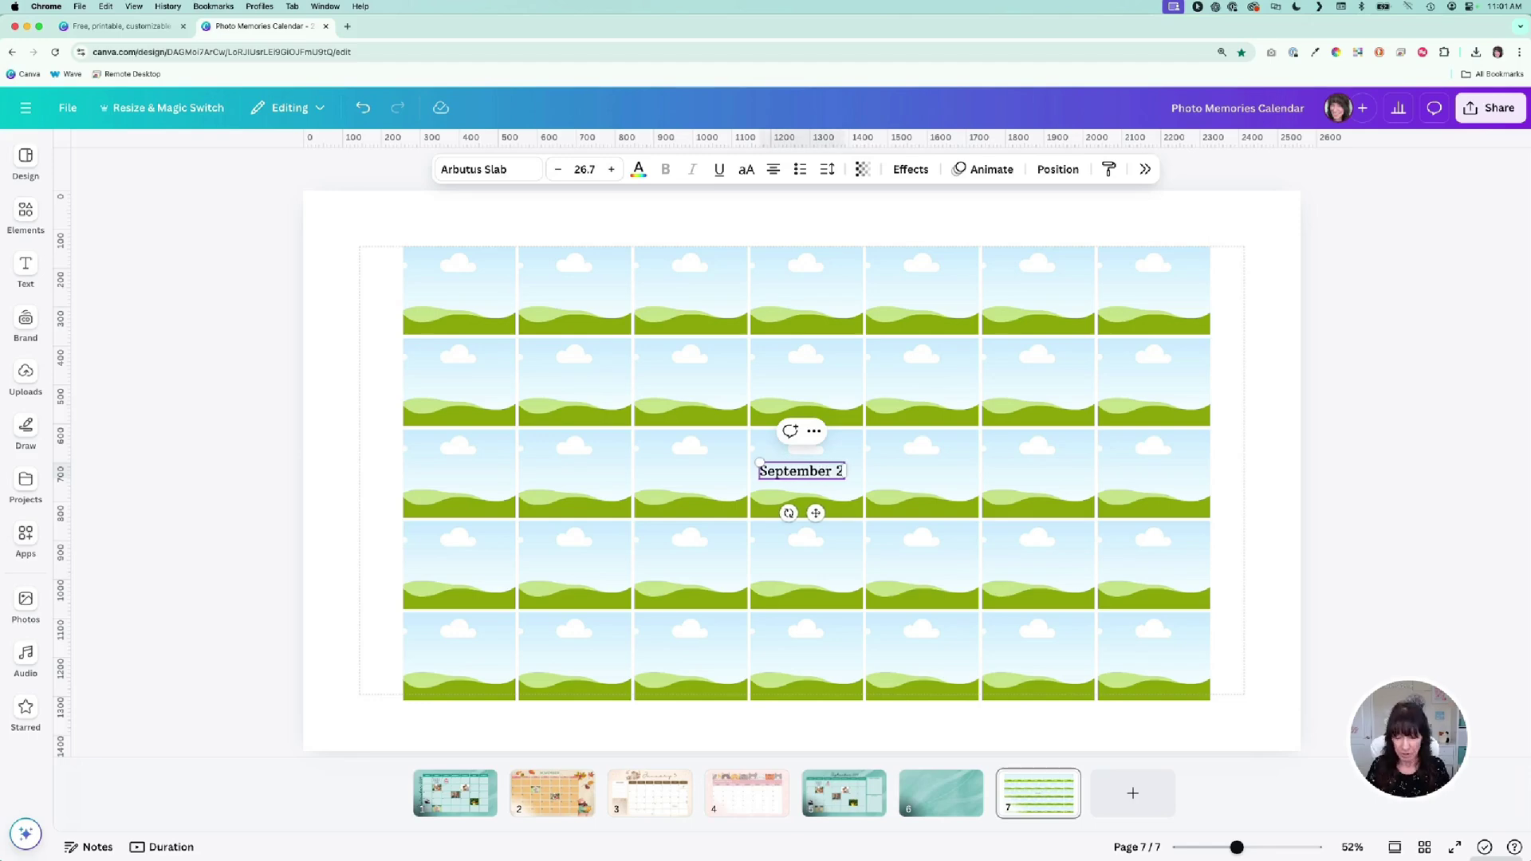
pyautogui.write('024')
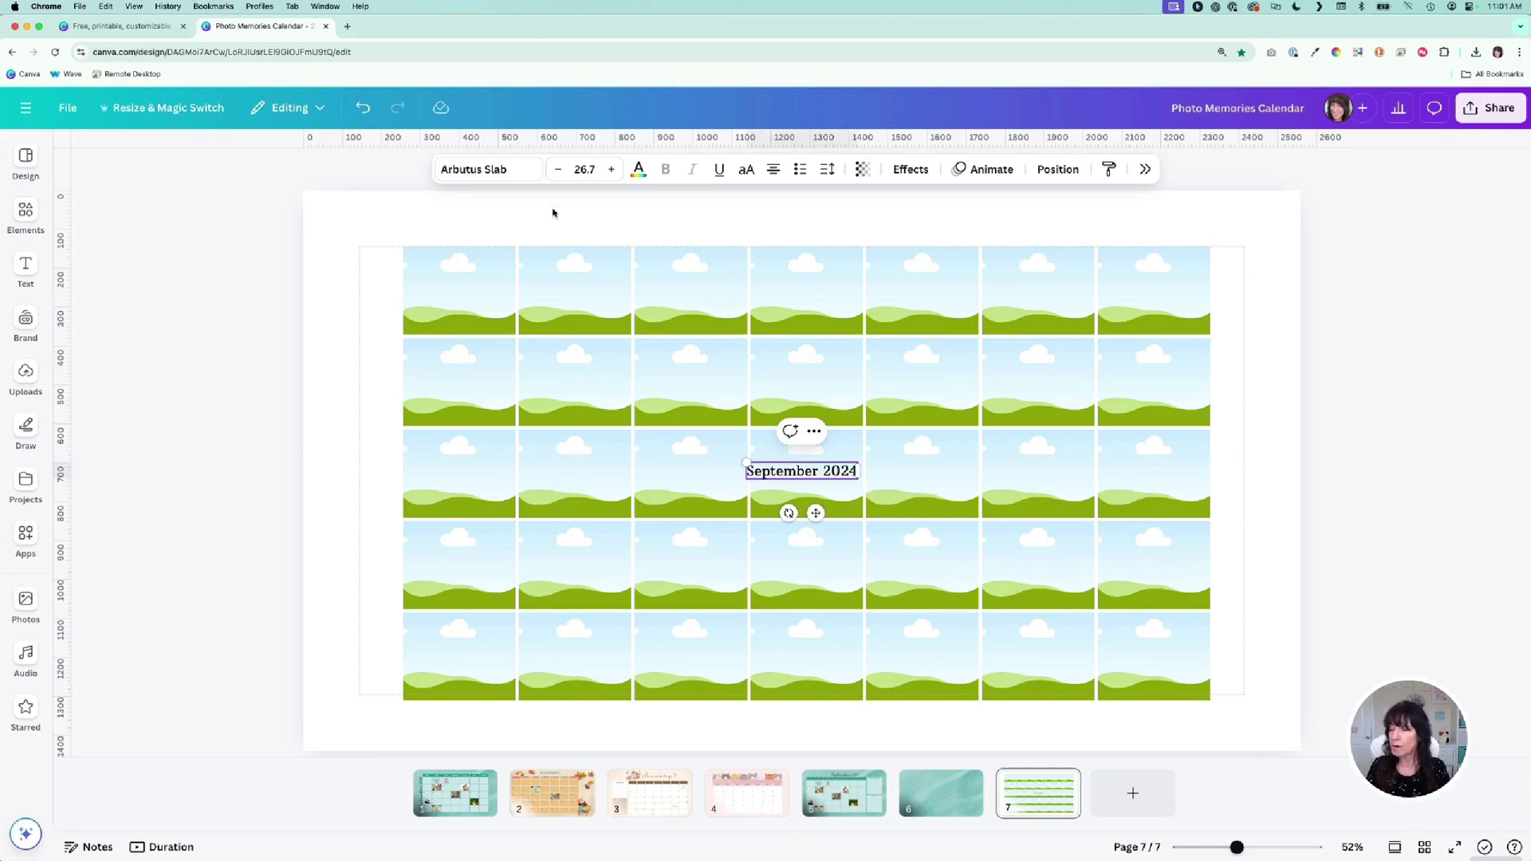
pyautogui.click(478, 170)
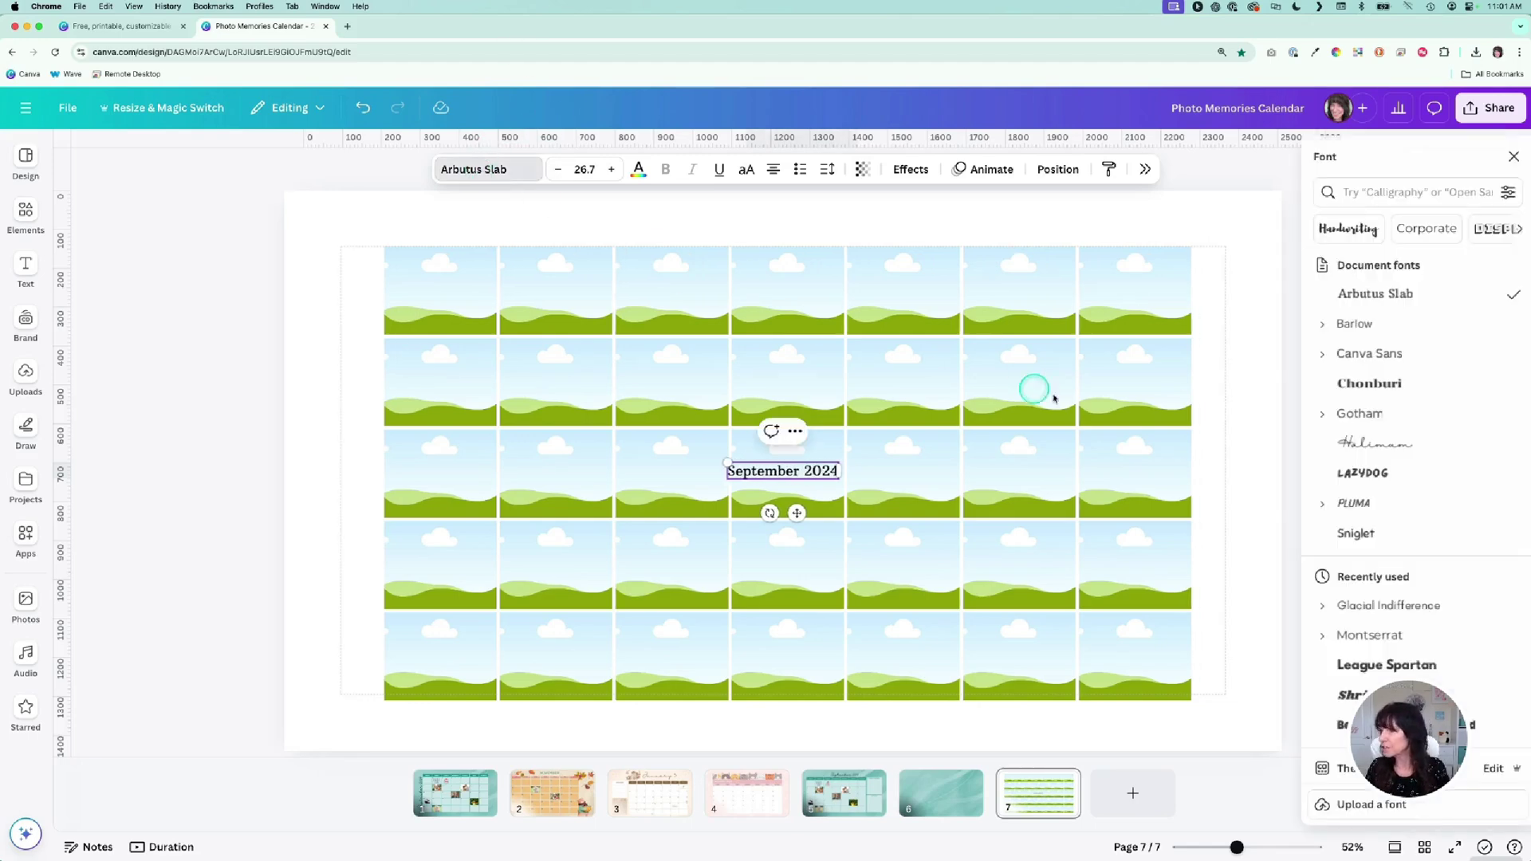
pyautogui.click(1352, 442)
# Rotate the title vertical, enlarge it, and place it left of the grid.
pyautogui.moveTo(768, 512); pyautogui.dragTo(841, 484)
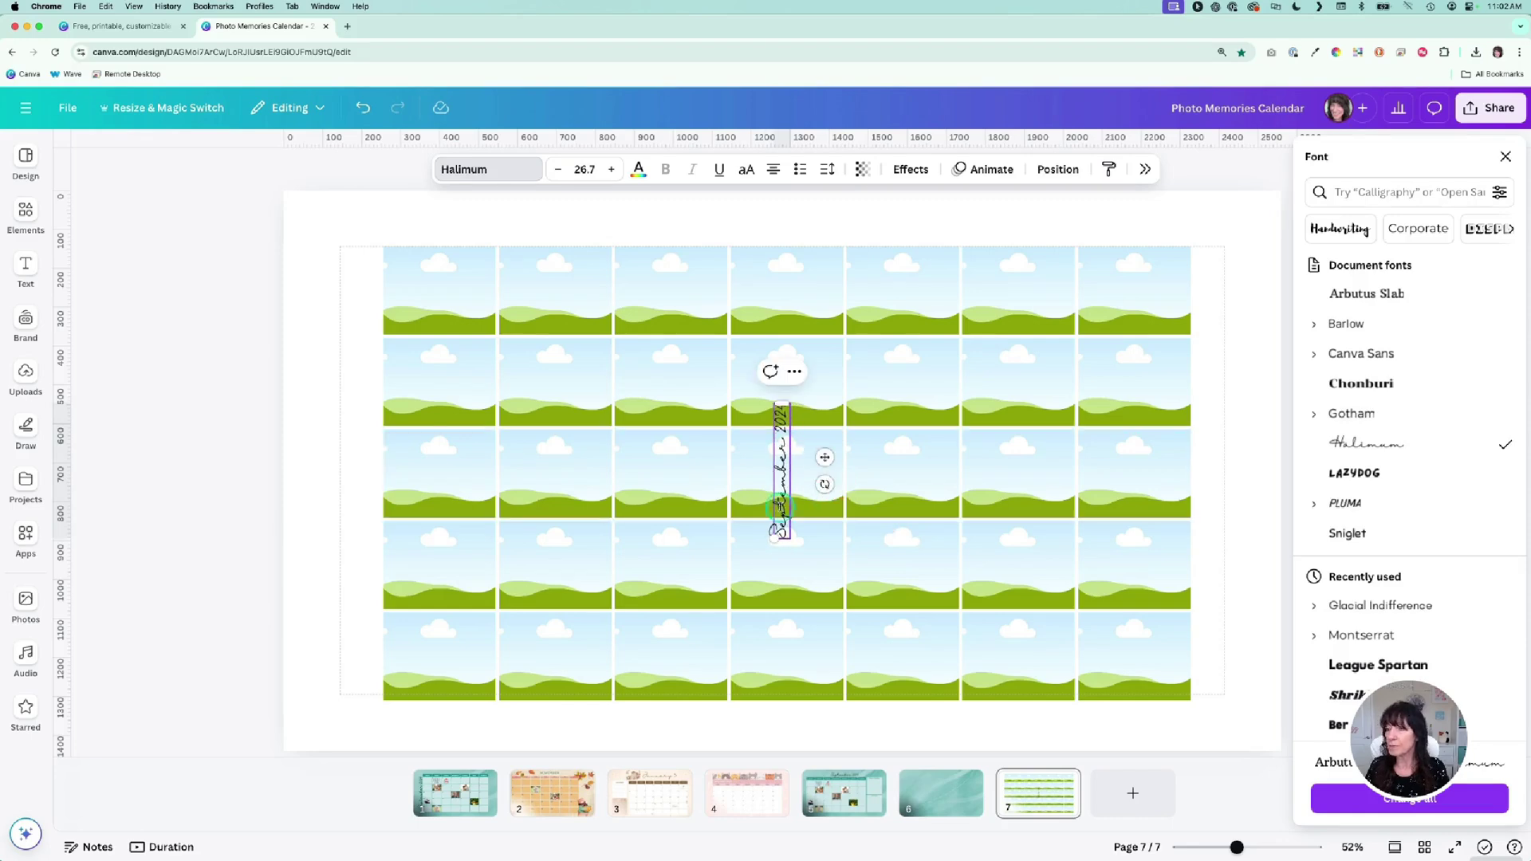
pyautogui.moveTo(776, 534); pyautogui.dragTo(693, 658)
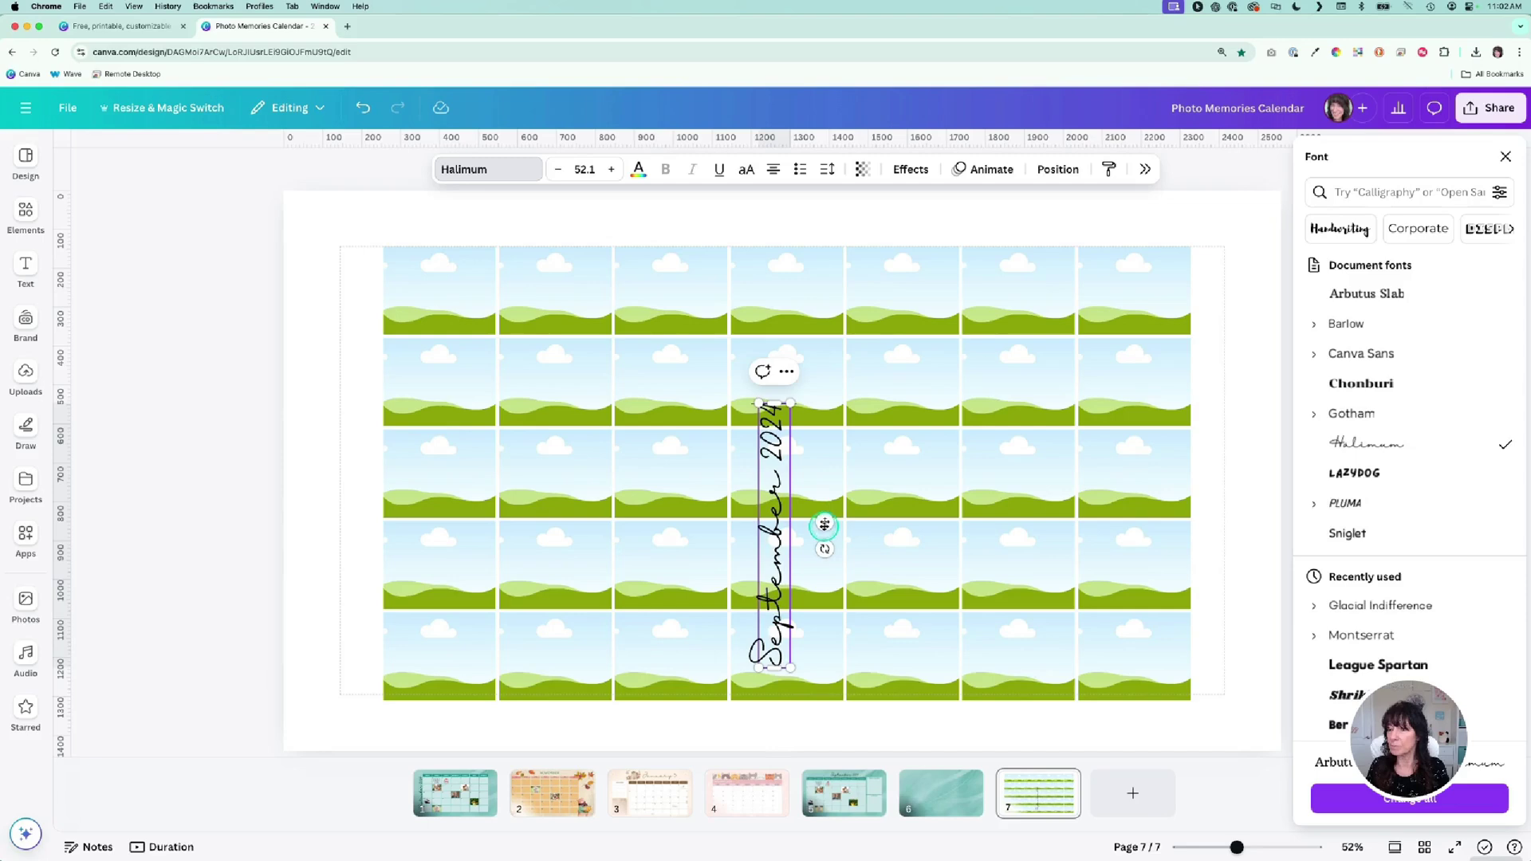
pyautogui.moveTo(823, 527); pyautogui.dragTo(417, 456)
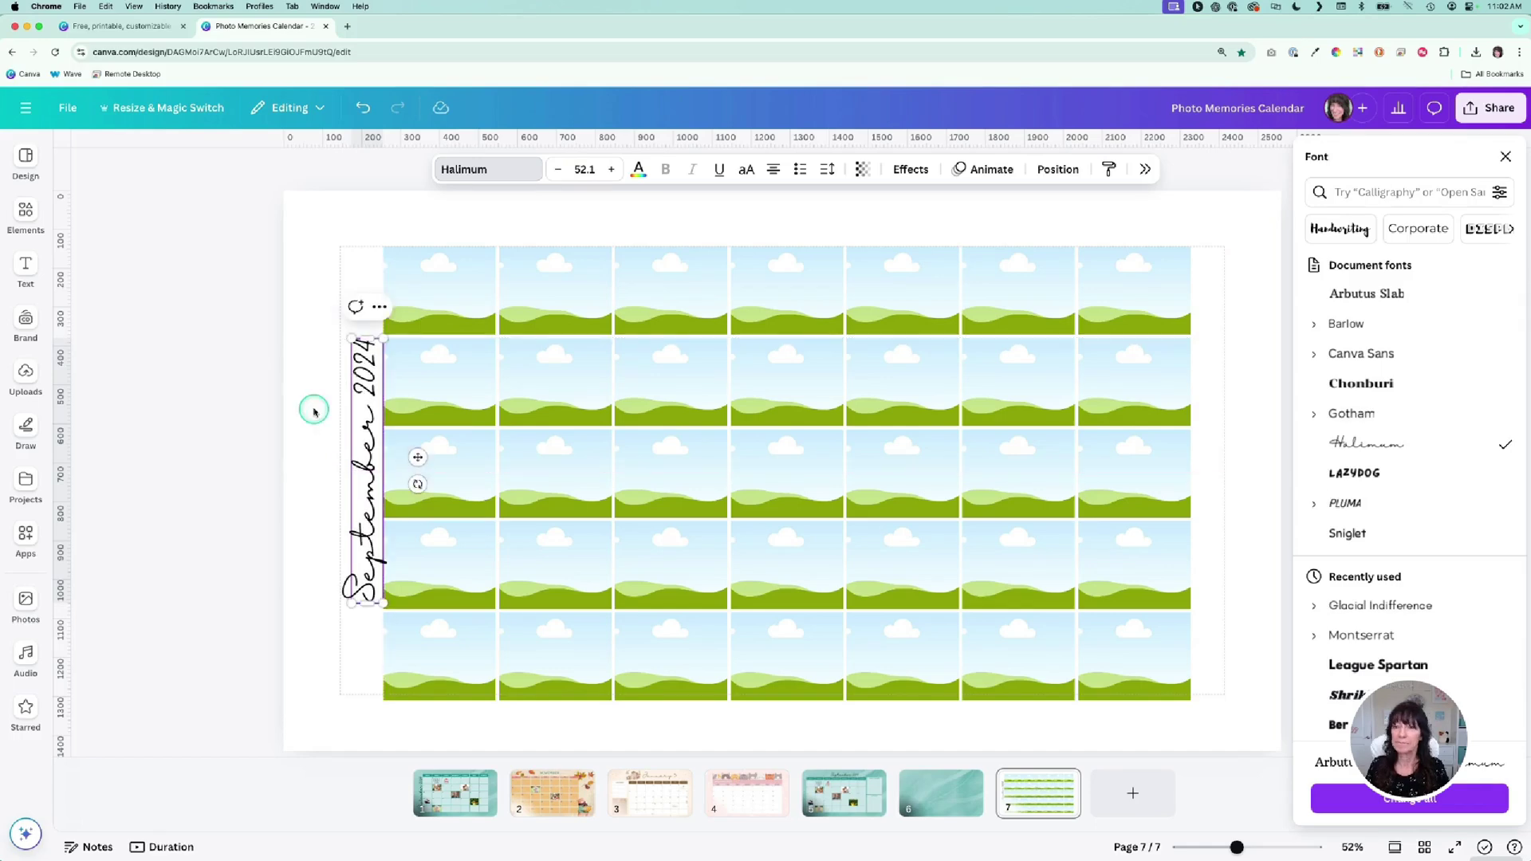
pyautogui.click(314, 411)
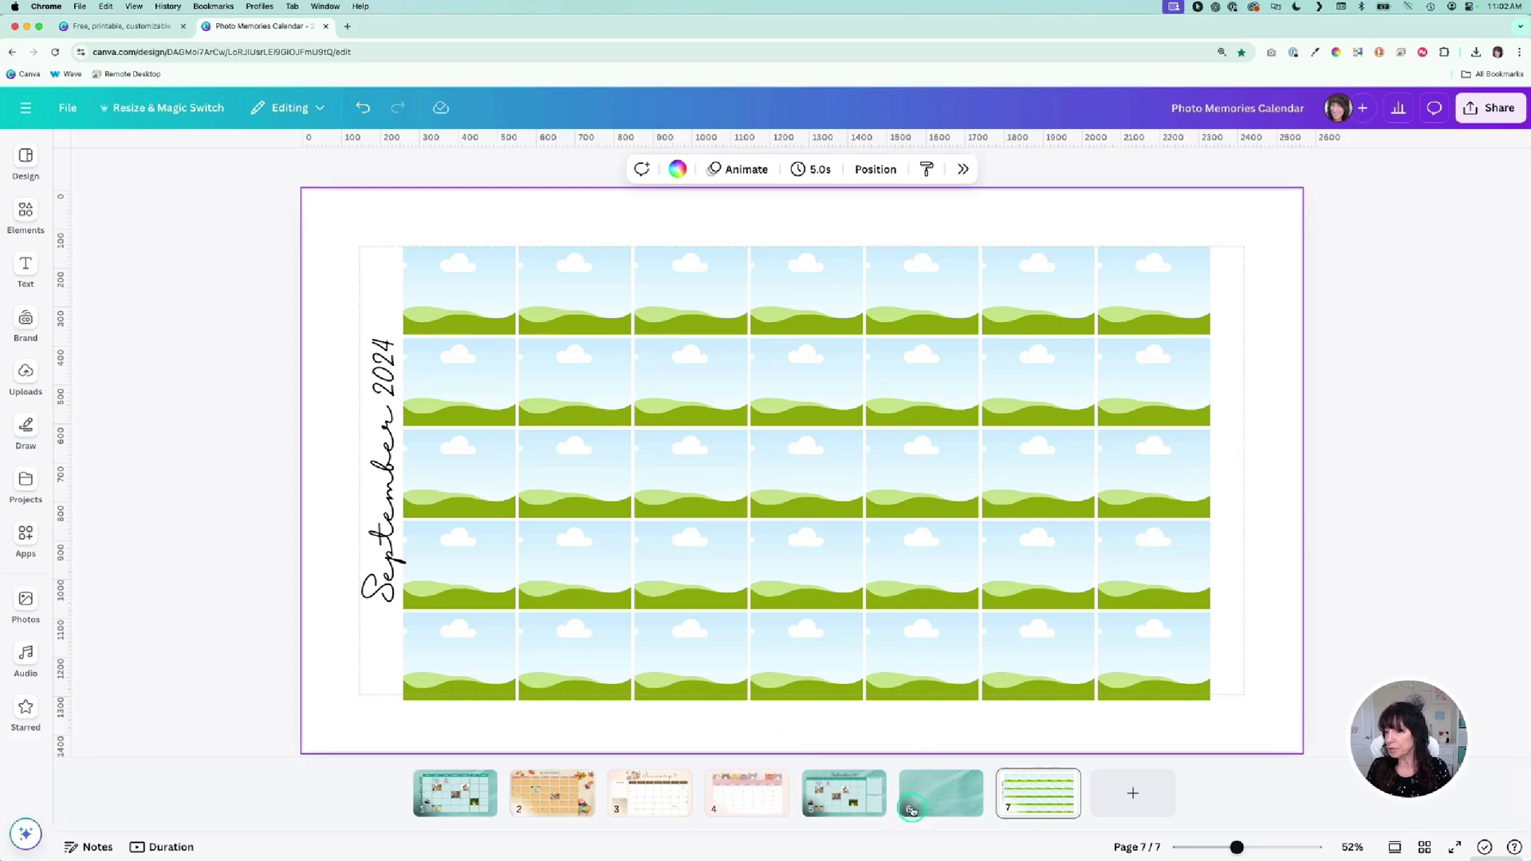
# Paste page 6's teal watercolour background onto page 7.
pyautogui.click(941, 792)
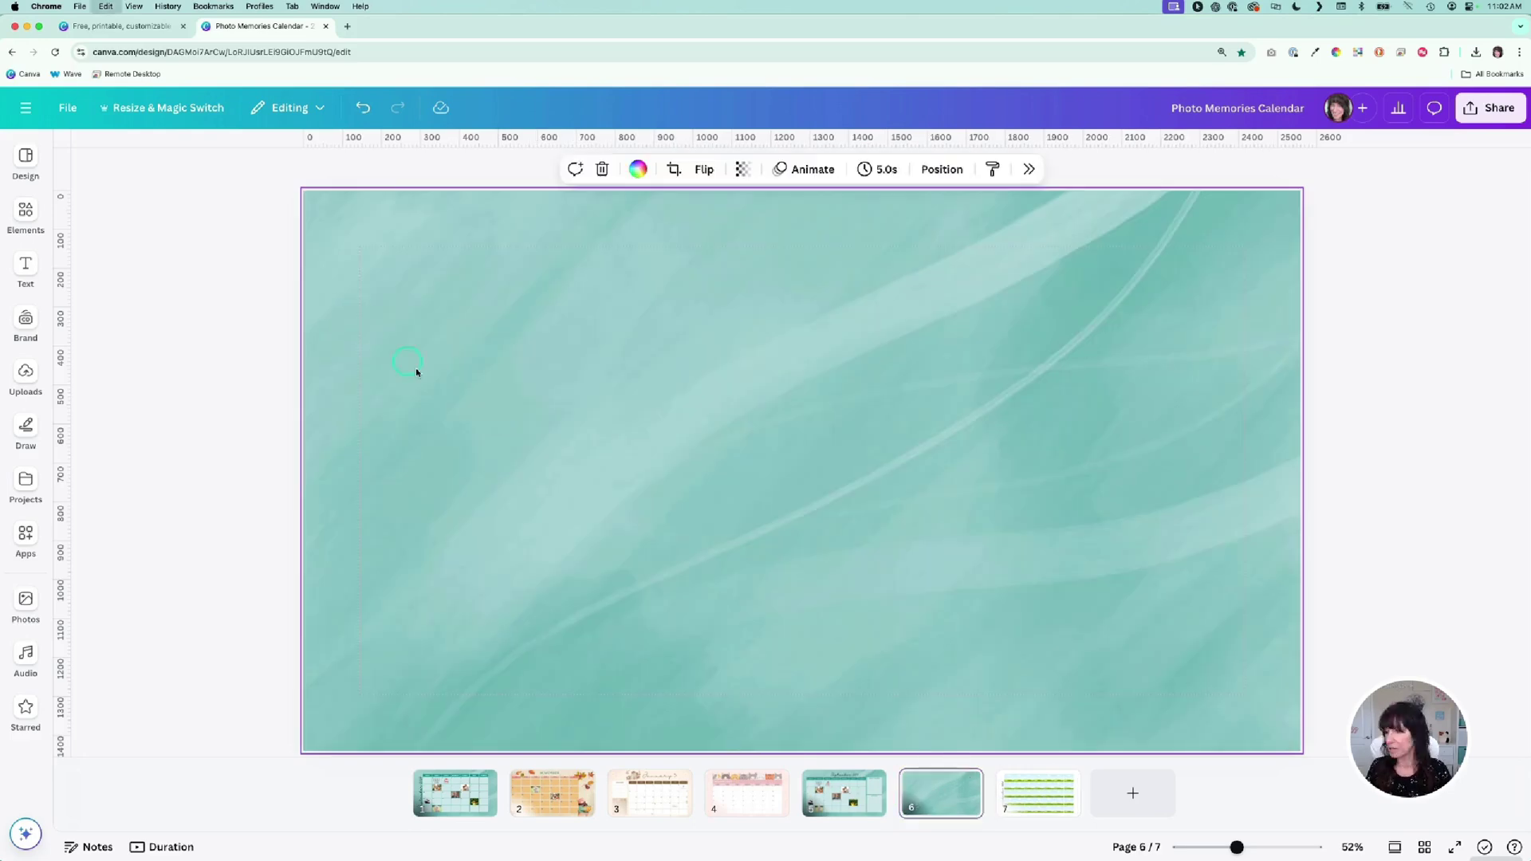
pyautogui.click(1036, 792)
pyautogui.click(360, 316)
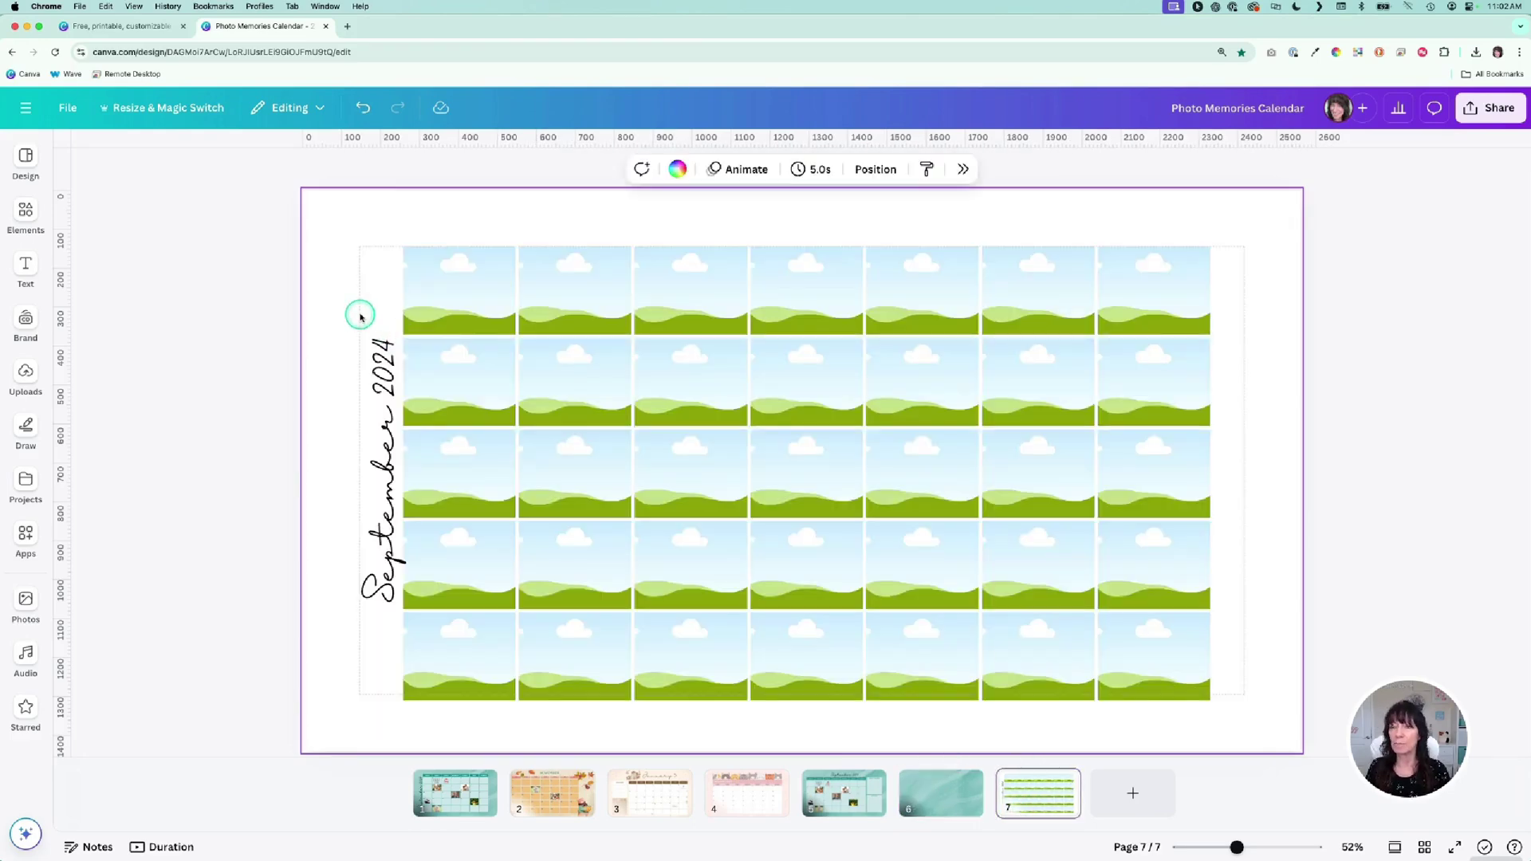
pyautogui.press('super+v')
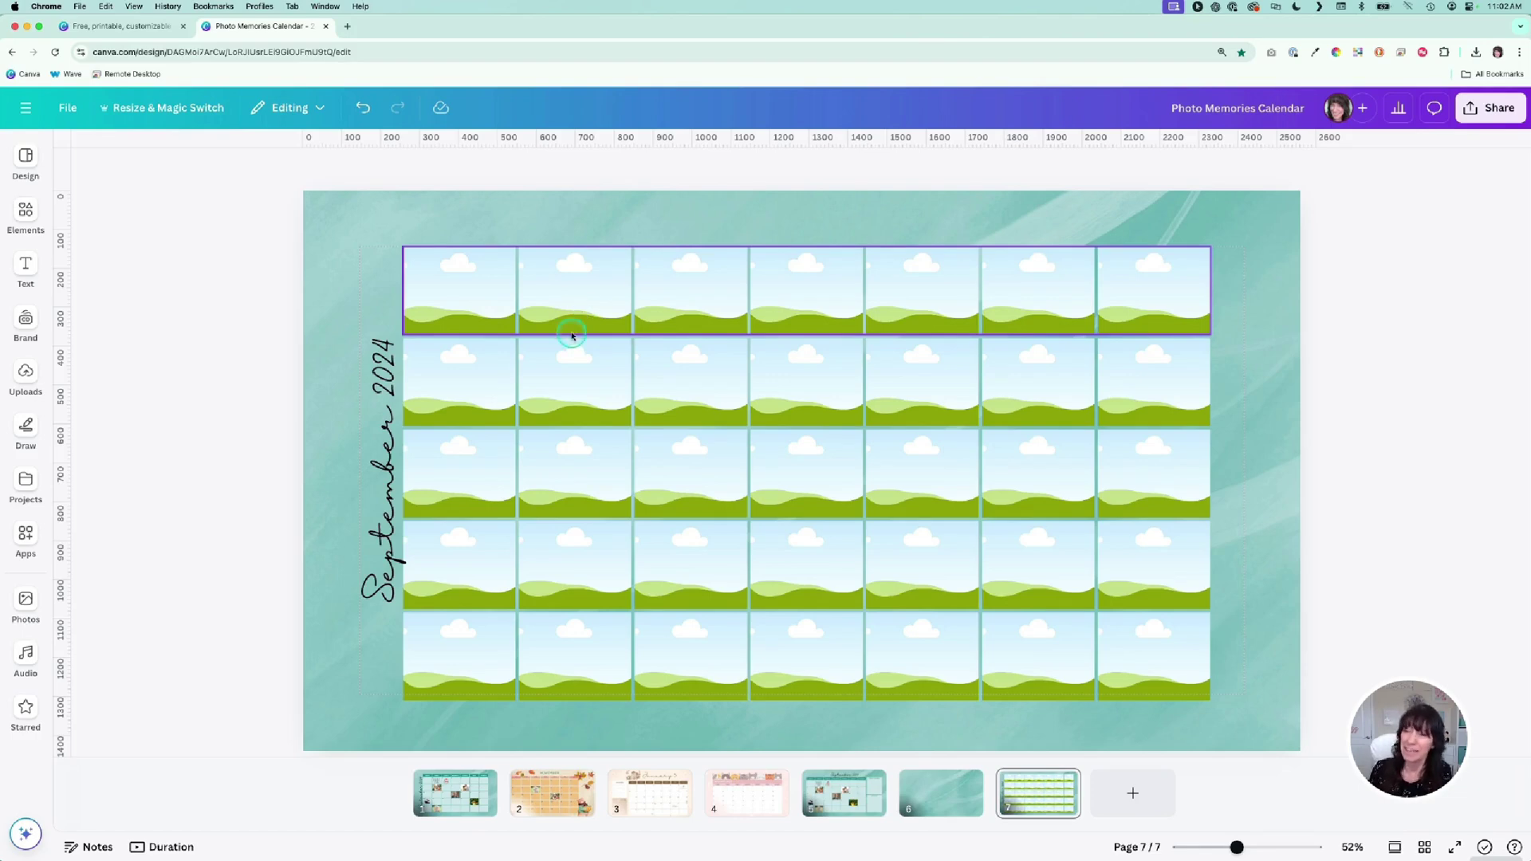
# Recolour all grid cells a plain pale teal instead of sky-and-grass images.
pyautogui.moveTo(534, 292); pyautogui.dragTo(1132, 660)
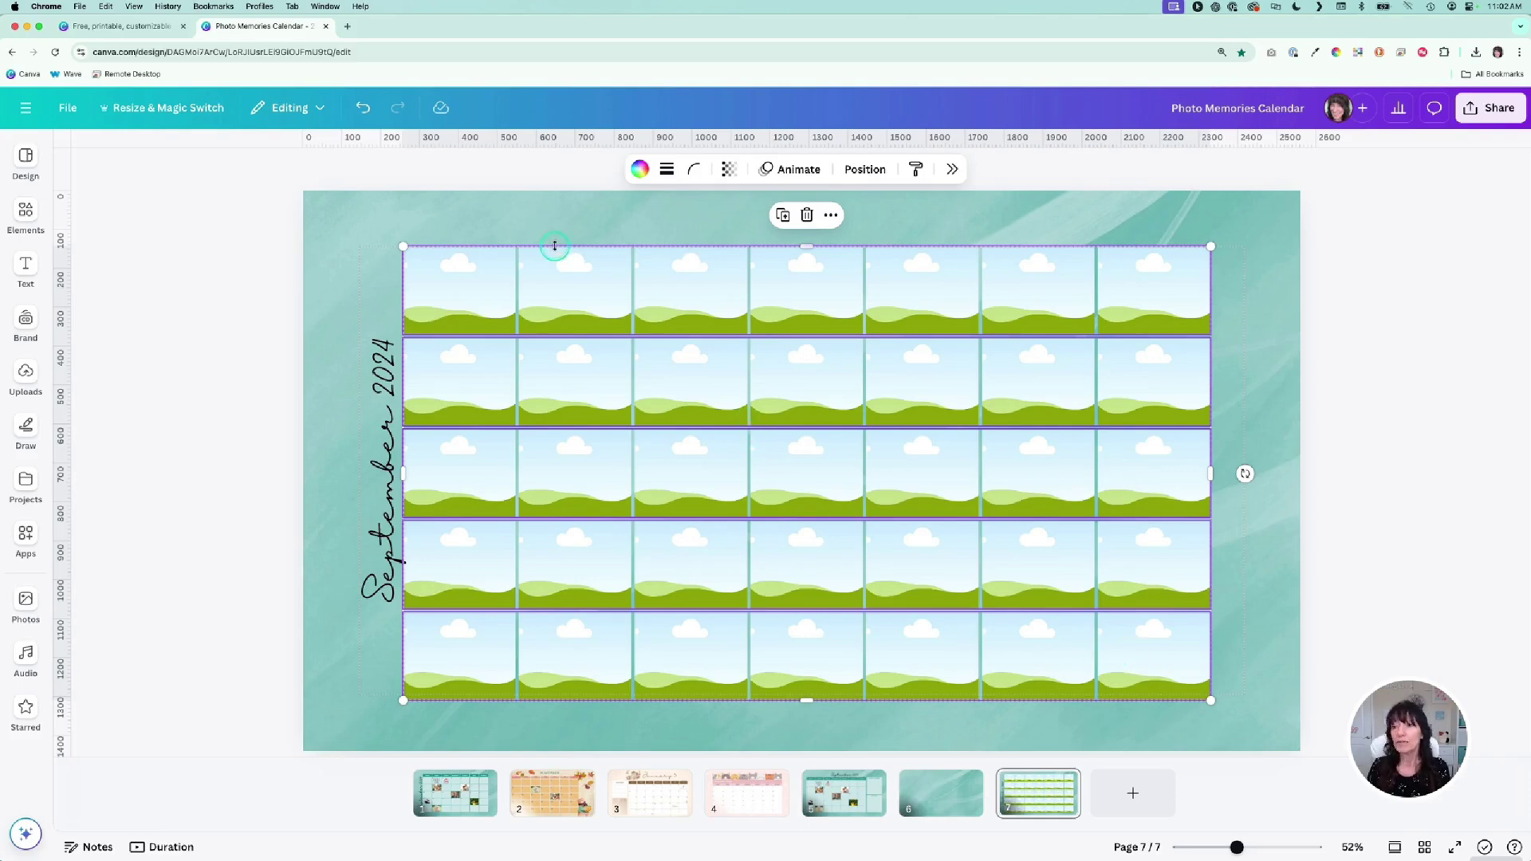
pyautogui.click(637, 171)
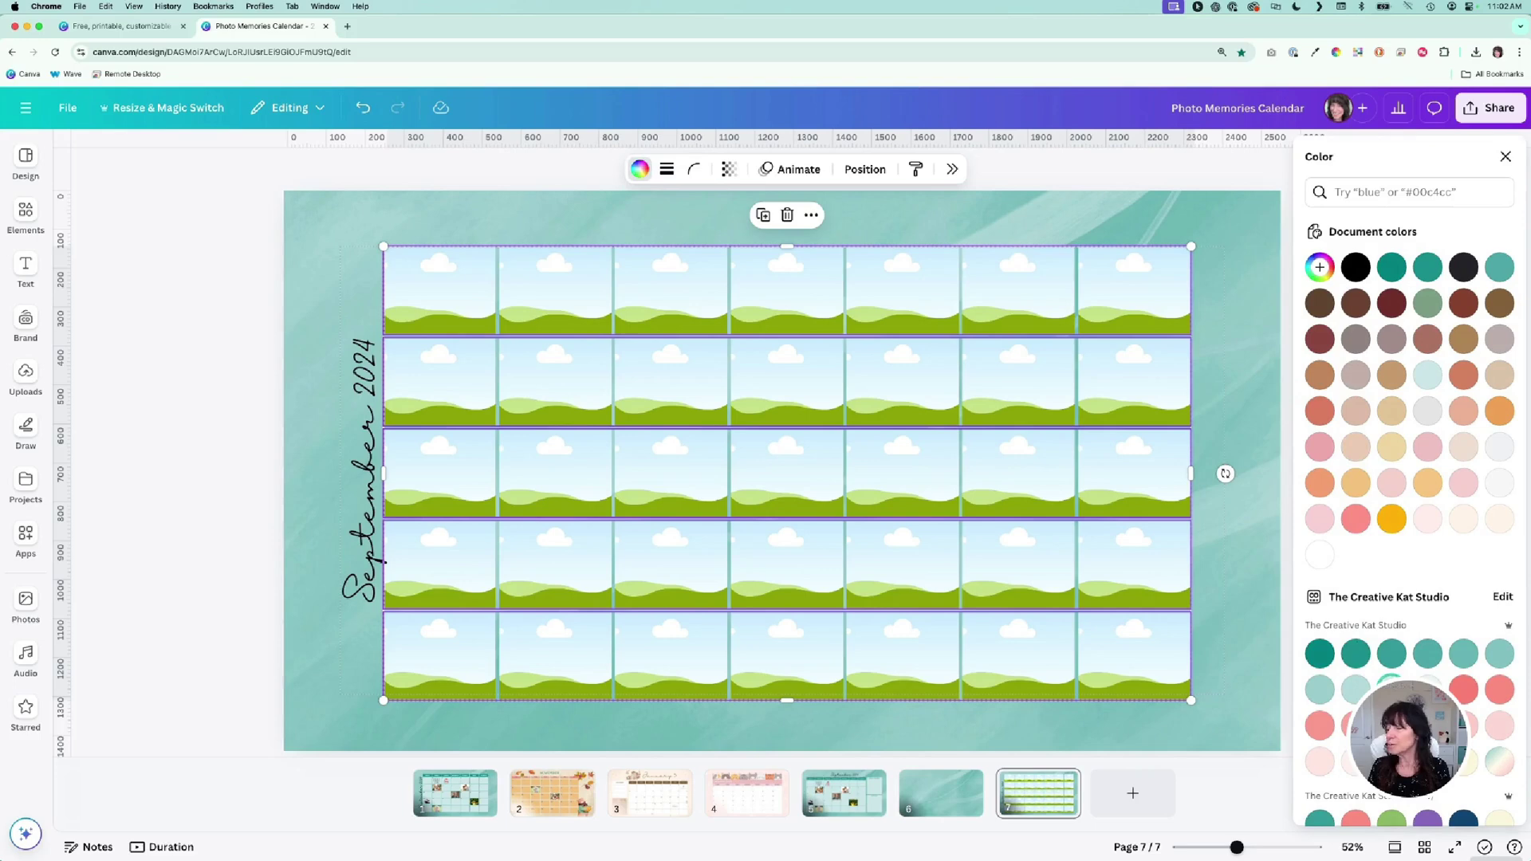
pyautogui.click(302, 283)
pyautogui.click(247, 281)
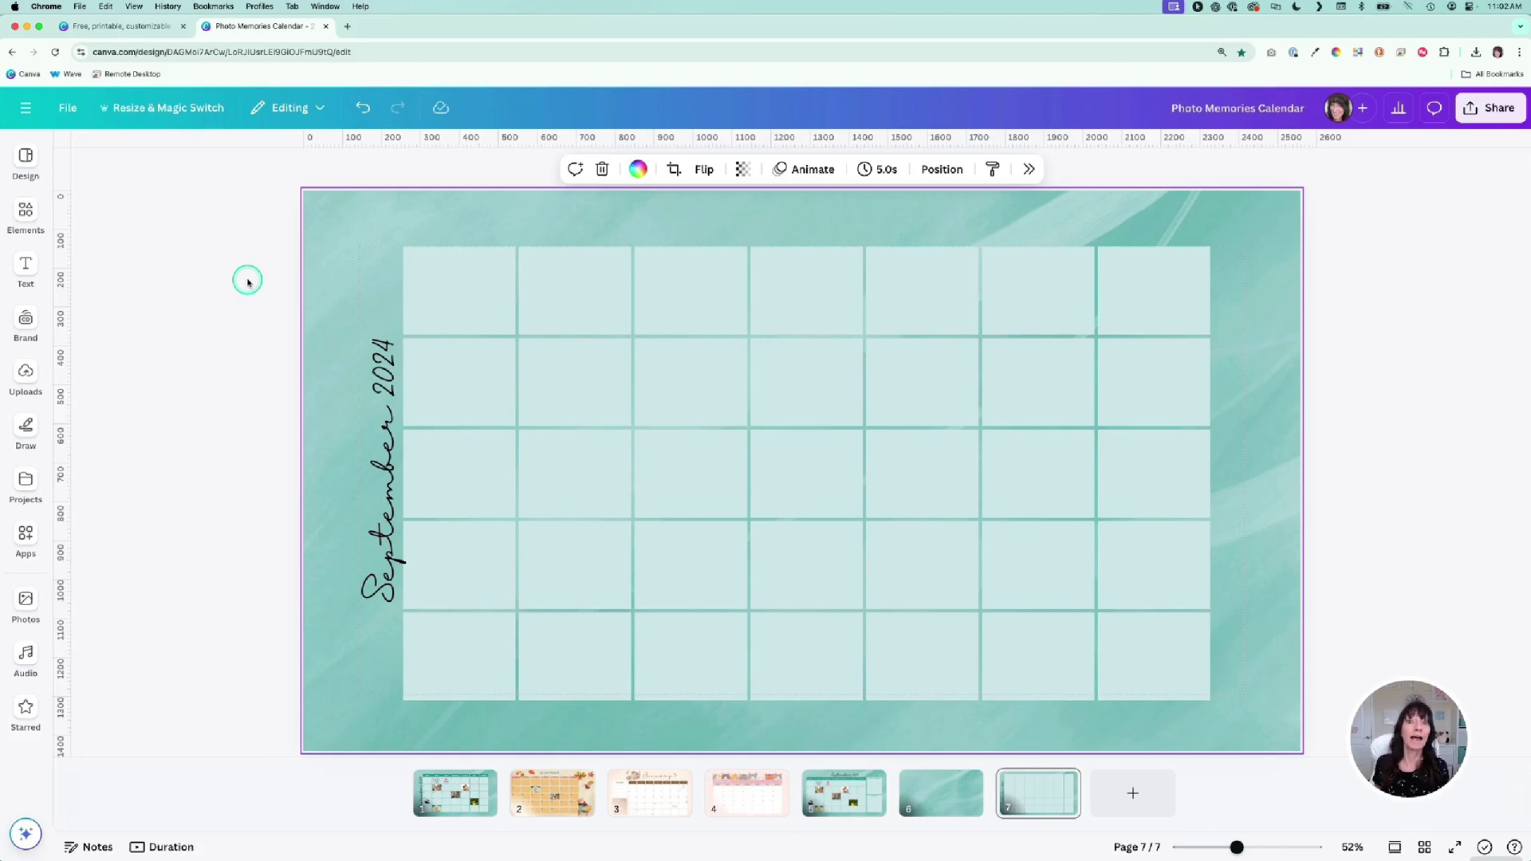
# Shorten the grid from the top to 2,073 × 1,102, leaving header space.
pyautogui.moveTo(457, 211); pyautogui.dragTo(1087, 672)
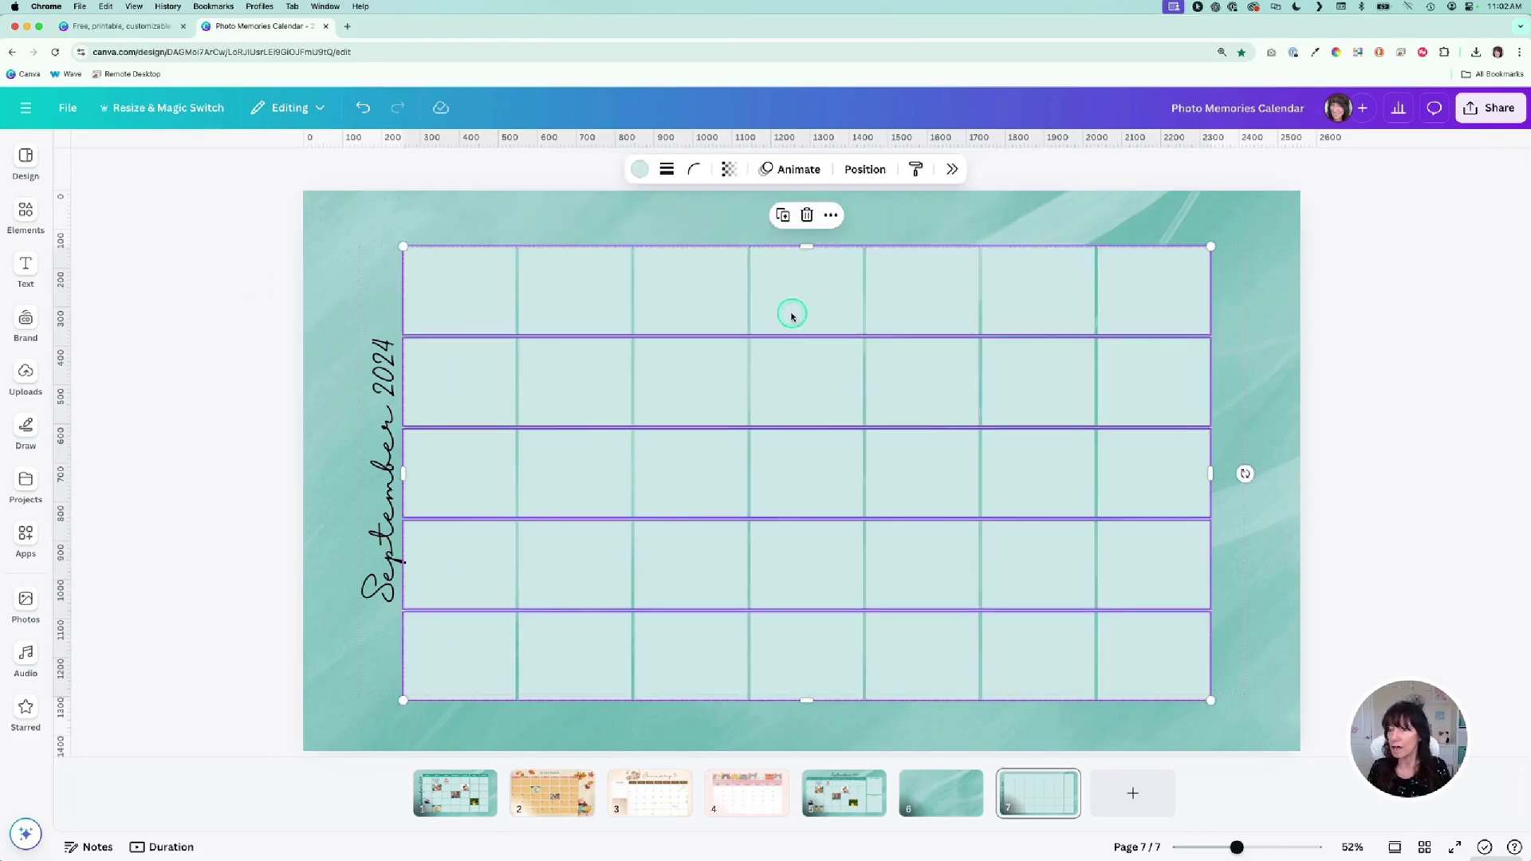
pyautogui.moveTo(809, 246); pyautogui.dragTo(810, 277)
pyautogui.click(645, 229)
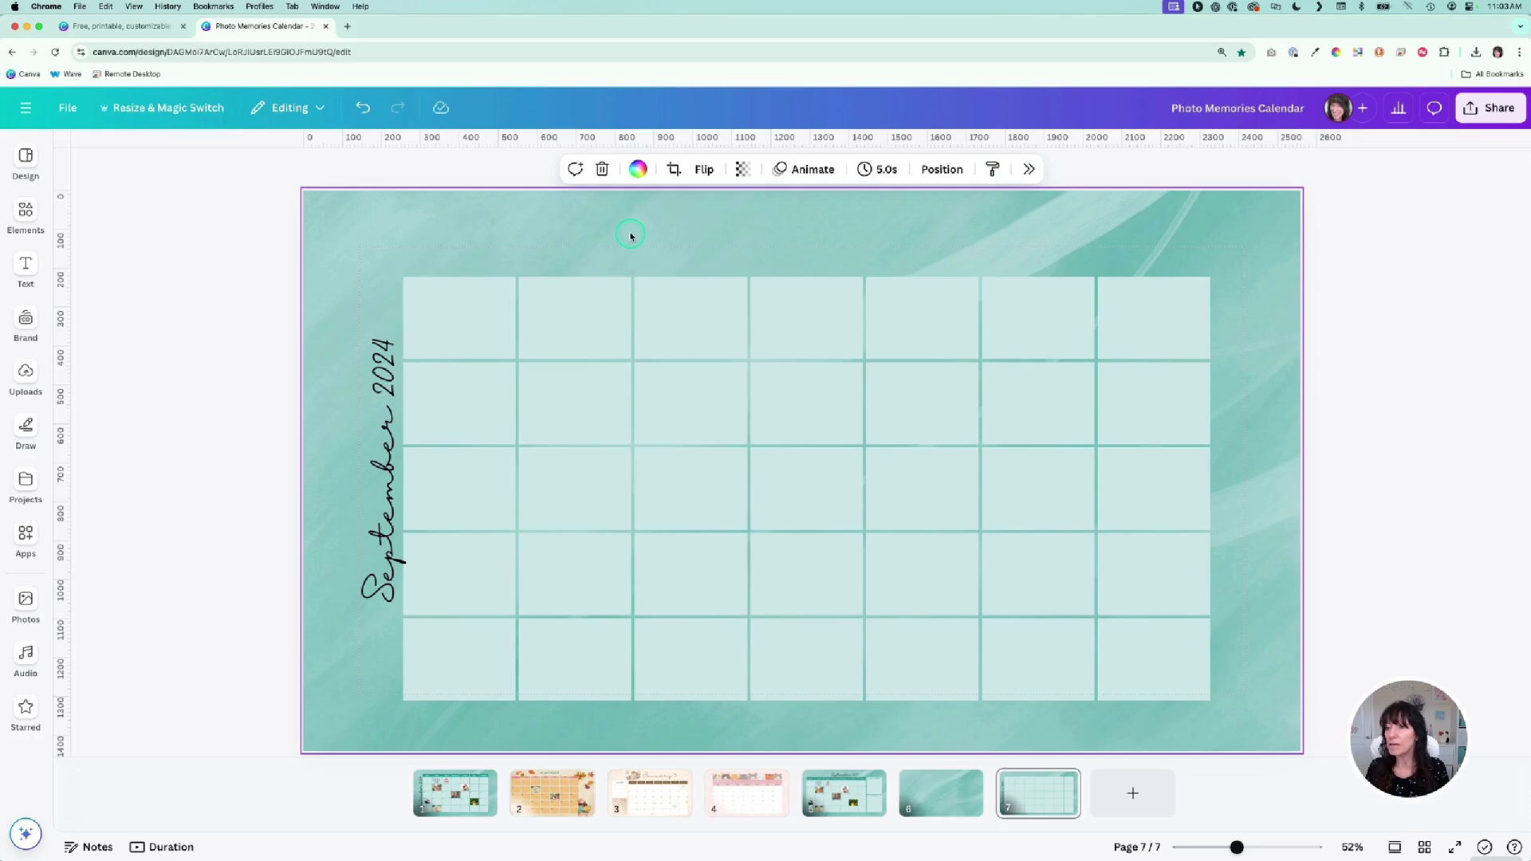
# Add a teal square with R and shape it into a thin header bar over the first column.
pyautogui.press('r')
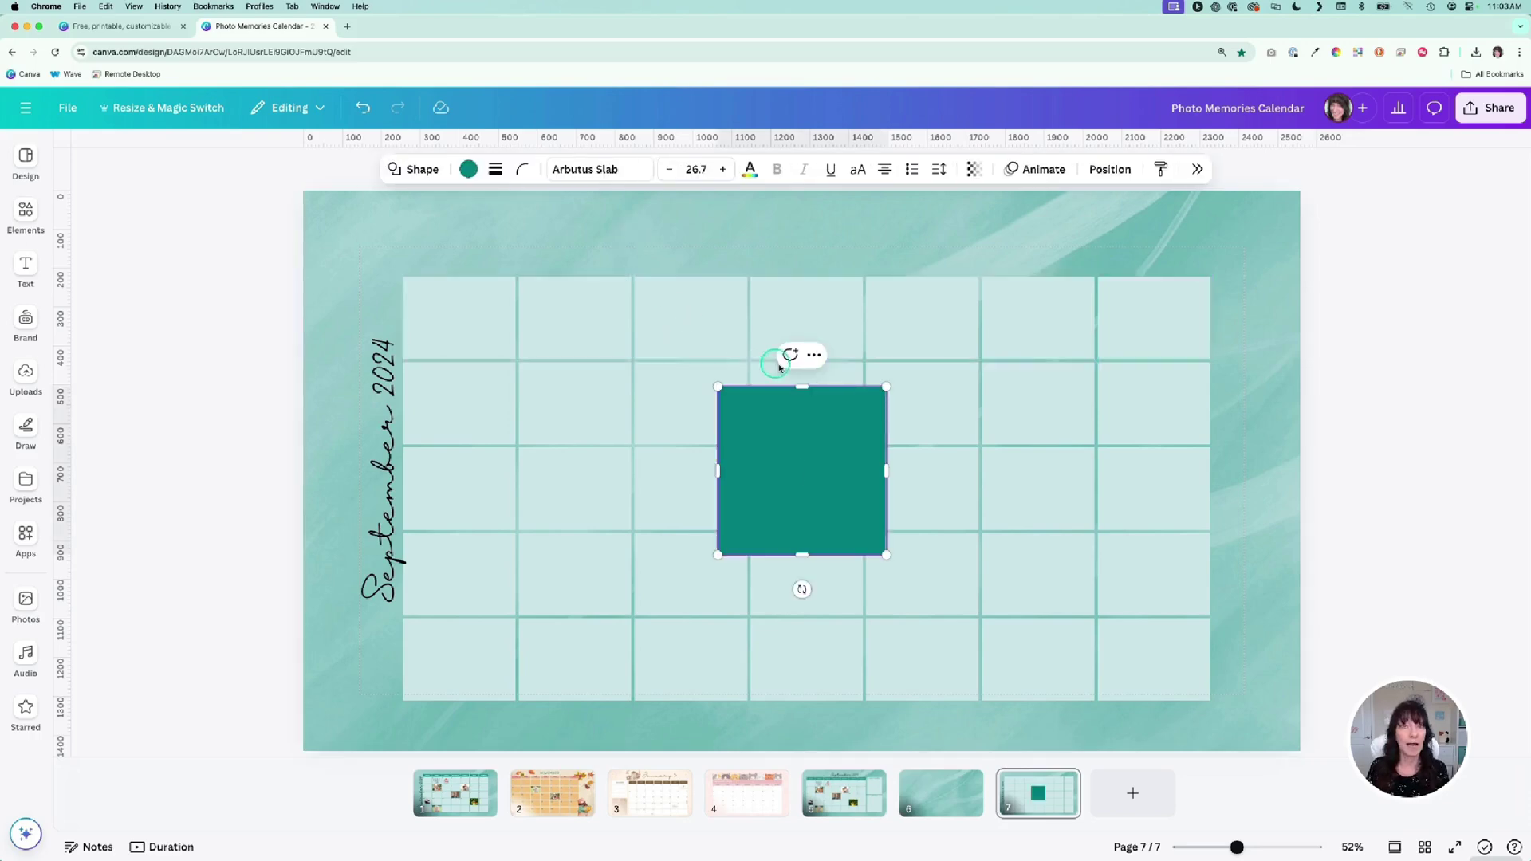
pyautogui.moveTo(839, 418); pyautogui.dragTo(524, 282)
pyautogui.moveTo(572, 333); pyautogui.dragTo(516, 332)
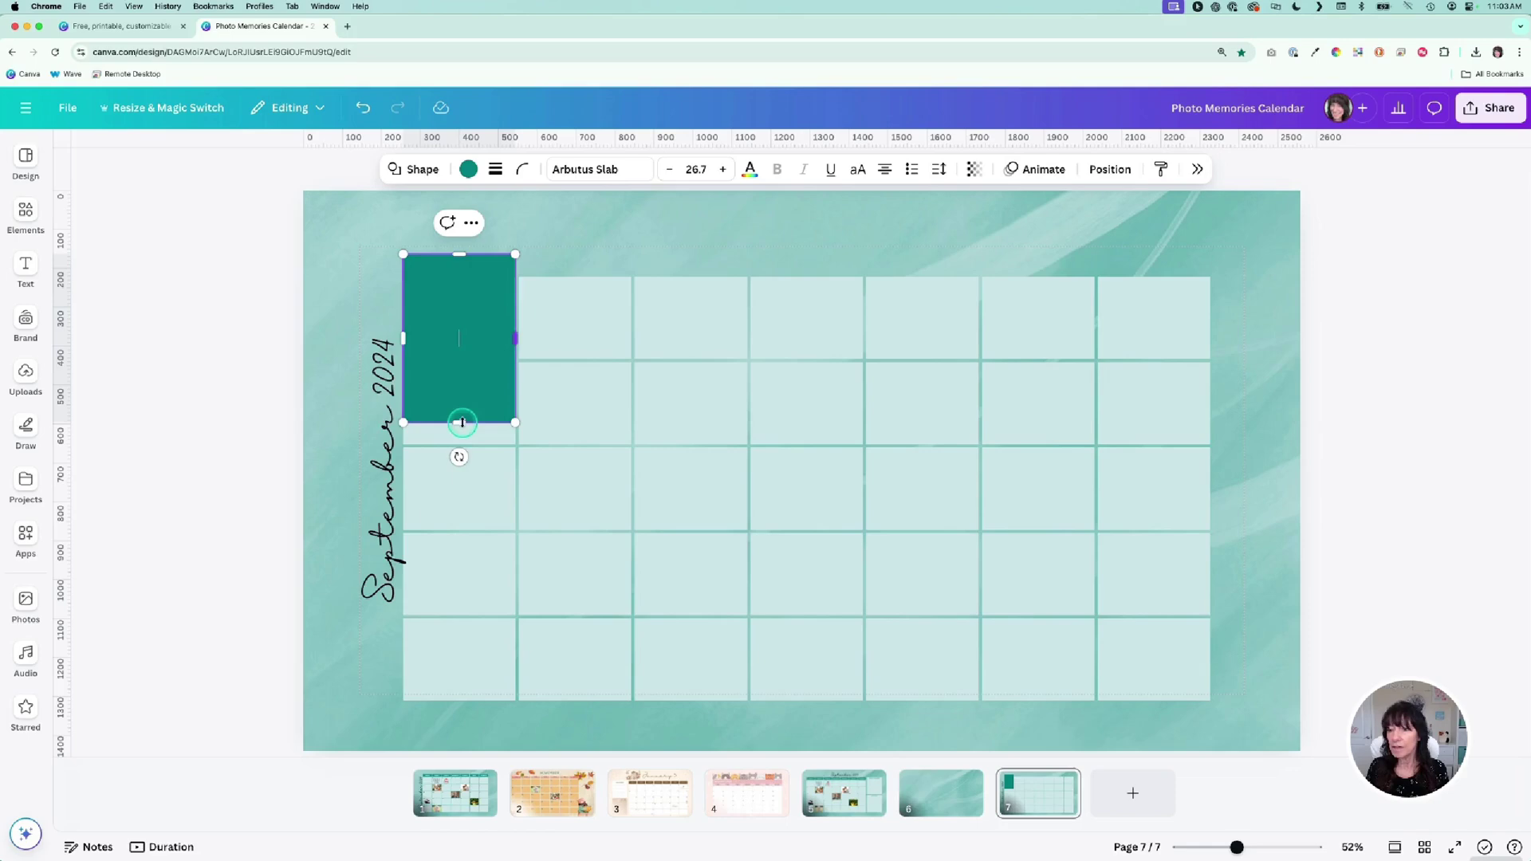
pyautogui.moveTo(462, 422); pyautogui.dragTo(459, 270)
pyautogui.click(612, 222)
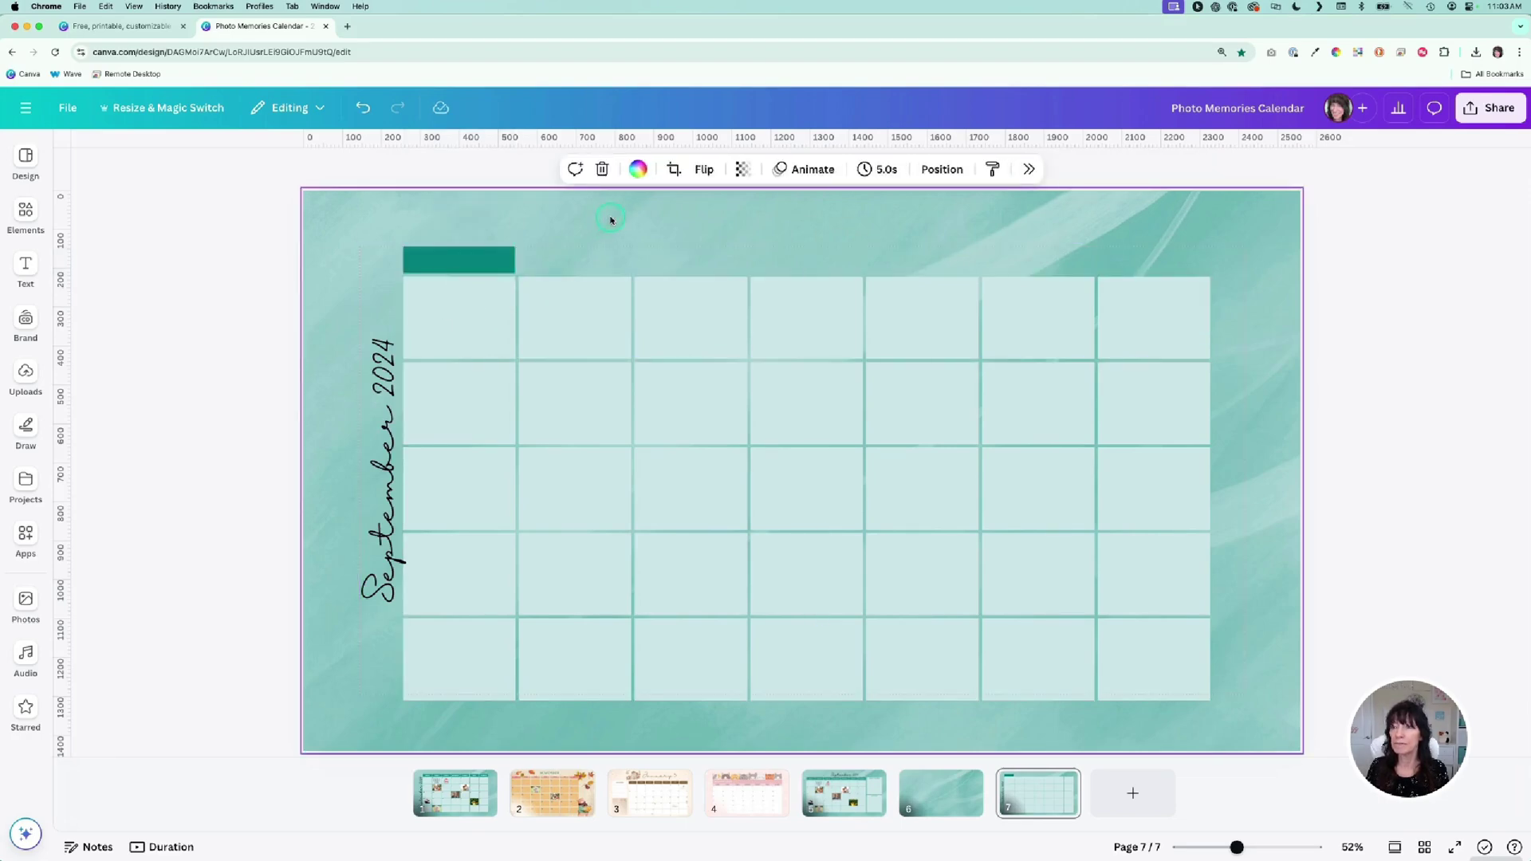
# Label the header bar 'Sunday' and line it up above its column.
pyautogui.doubleClick(598, 225)
pyautogui.click(177, 287)
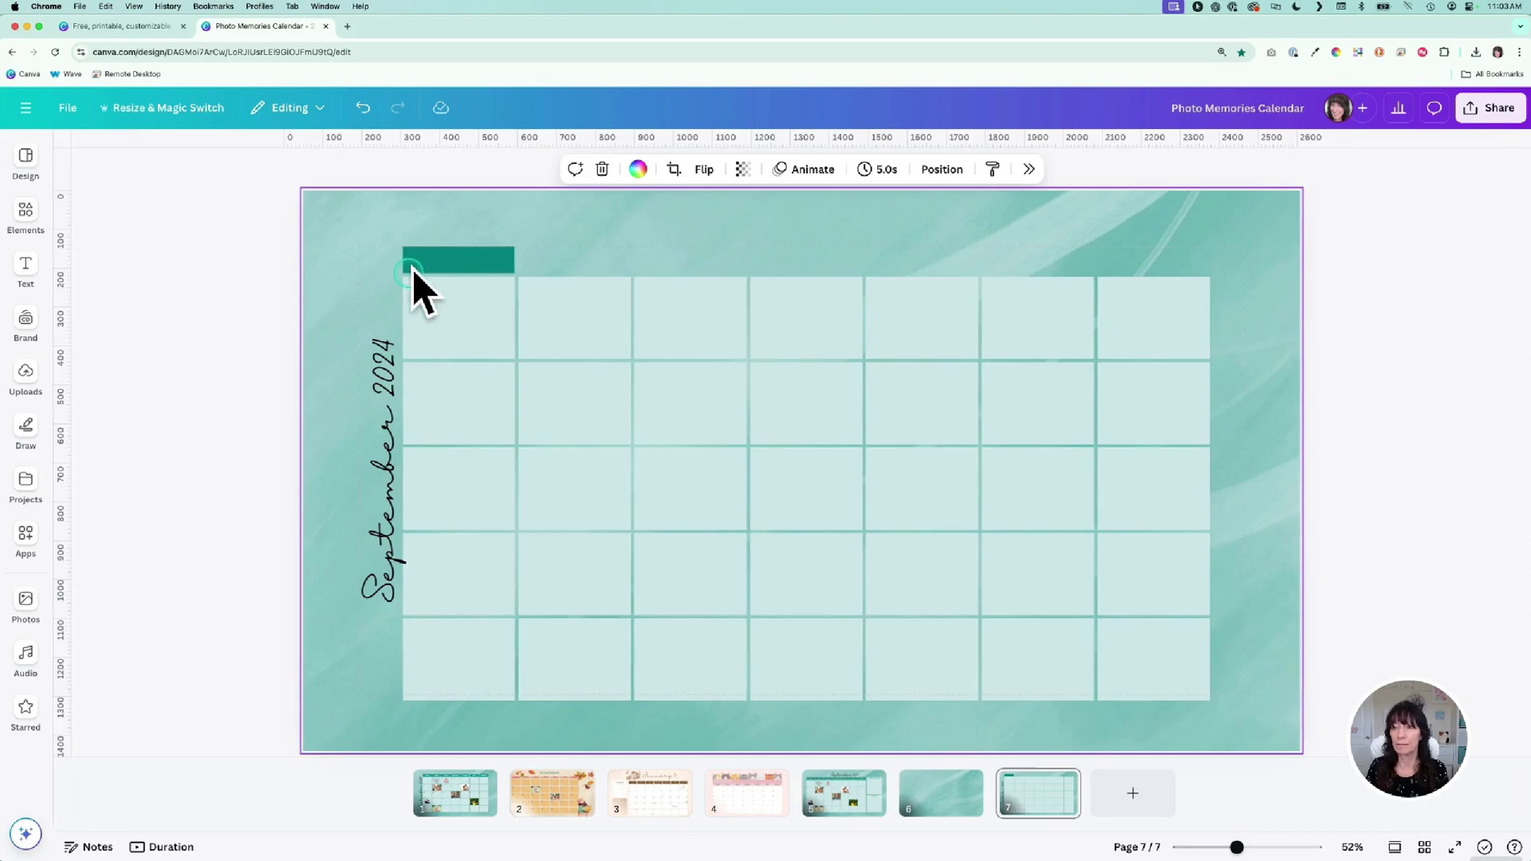
pyautogui.click(456, 258)
pyautogui.click(460, 260)
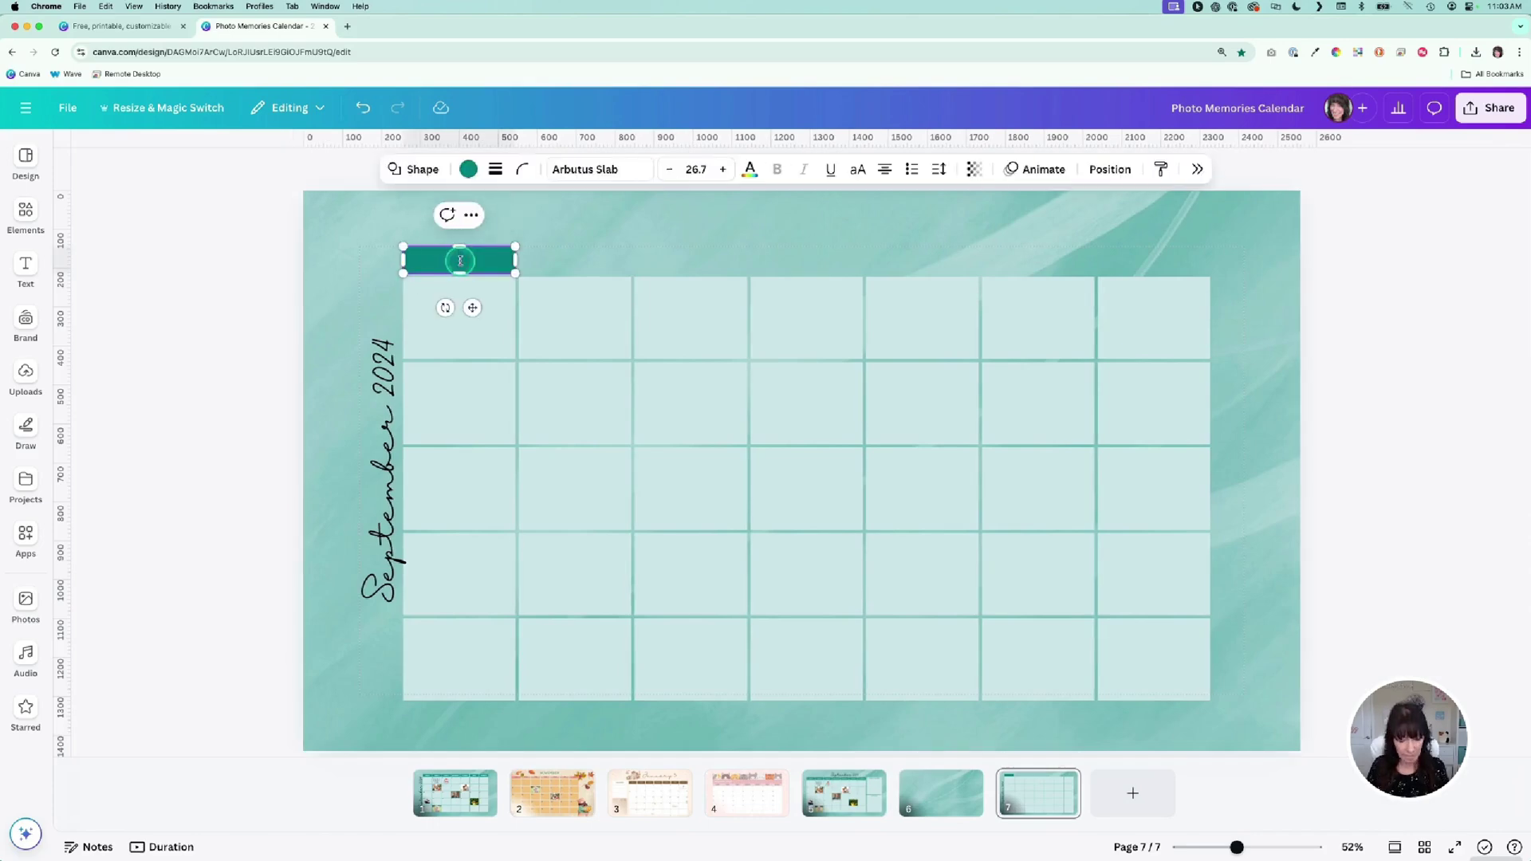
pyautogui.click(563, 231)
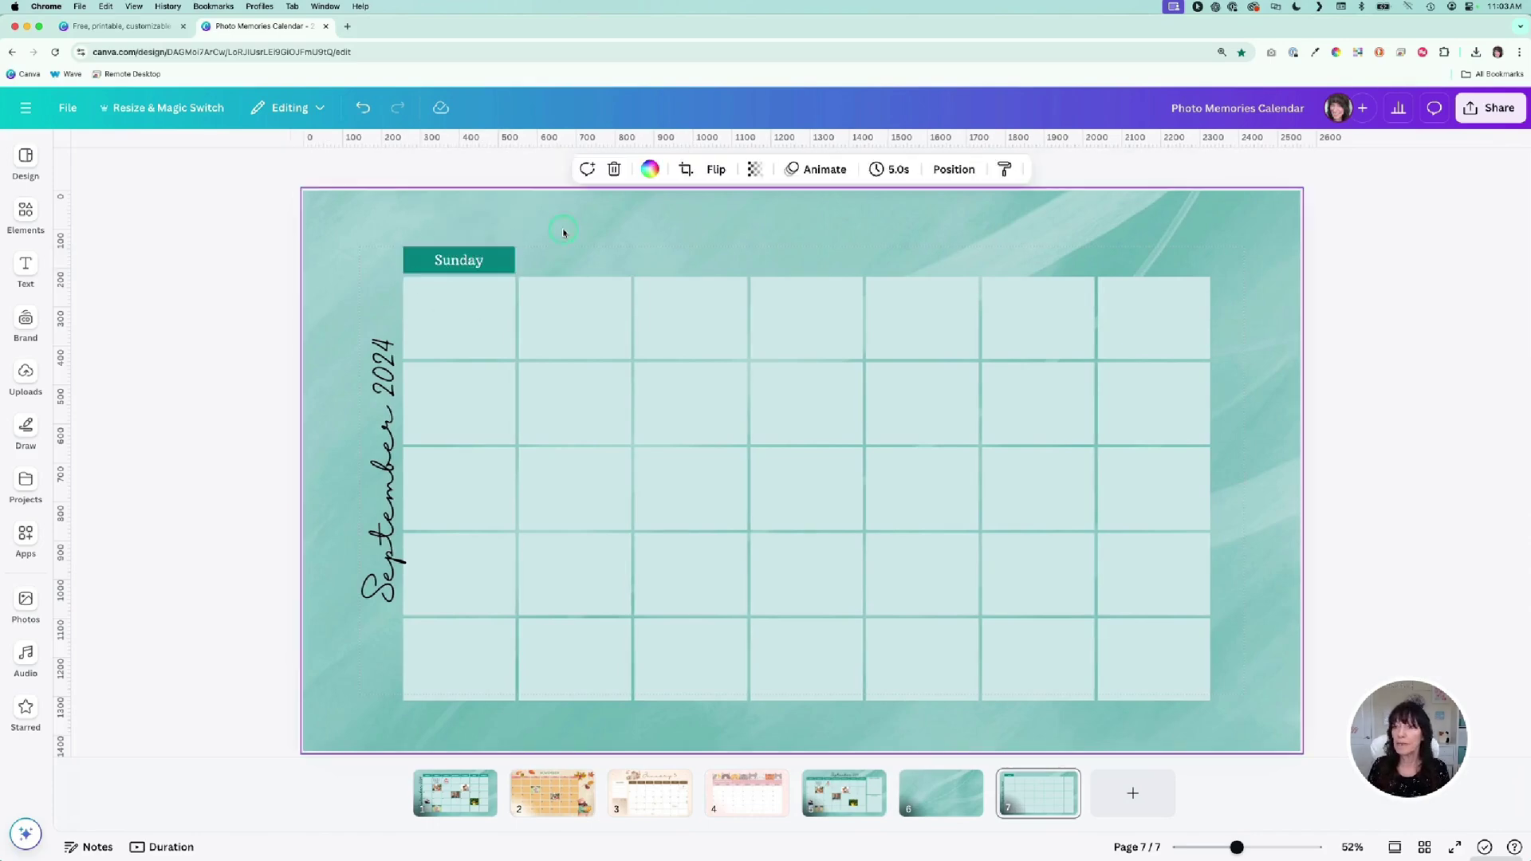
pyautogui.click(482, 264)
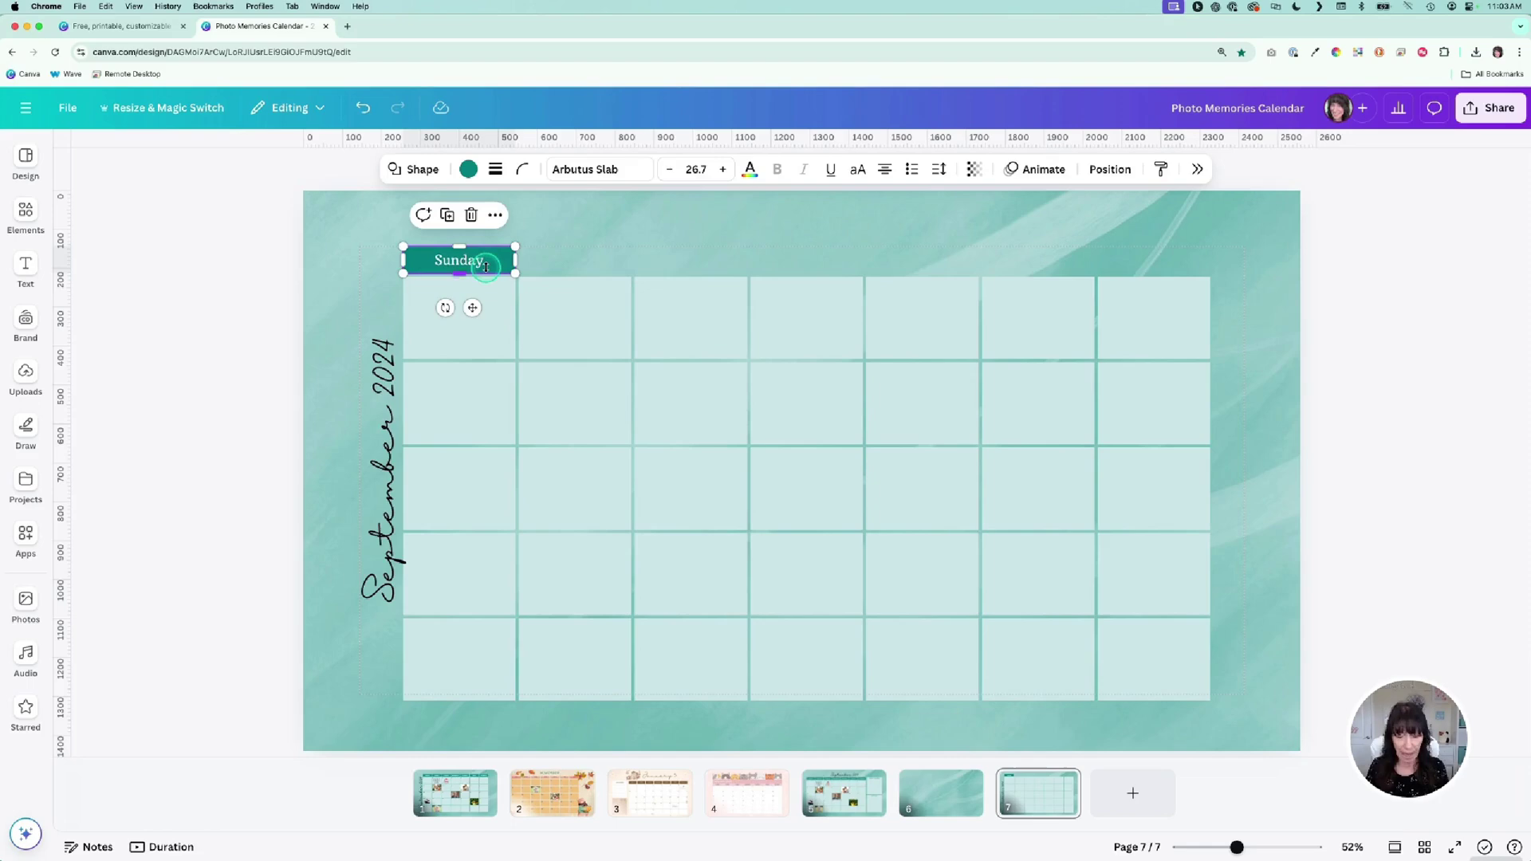
pyautogui.moveTo(488, 266); pyautogui.dragTo(586, 308)
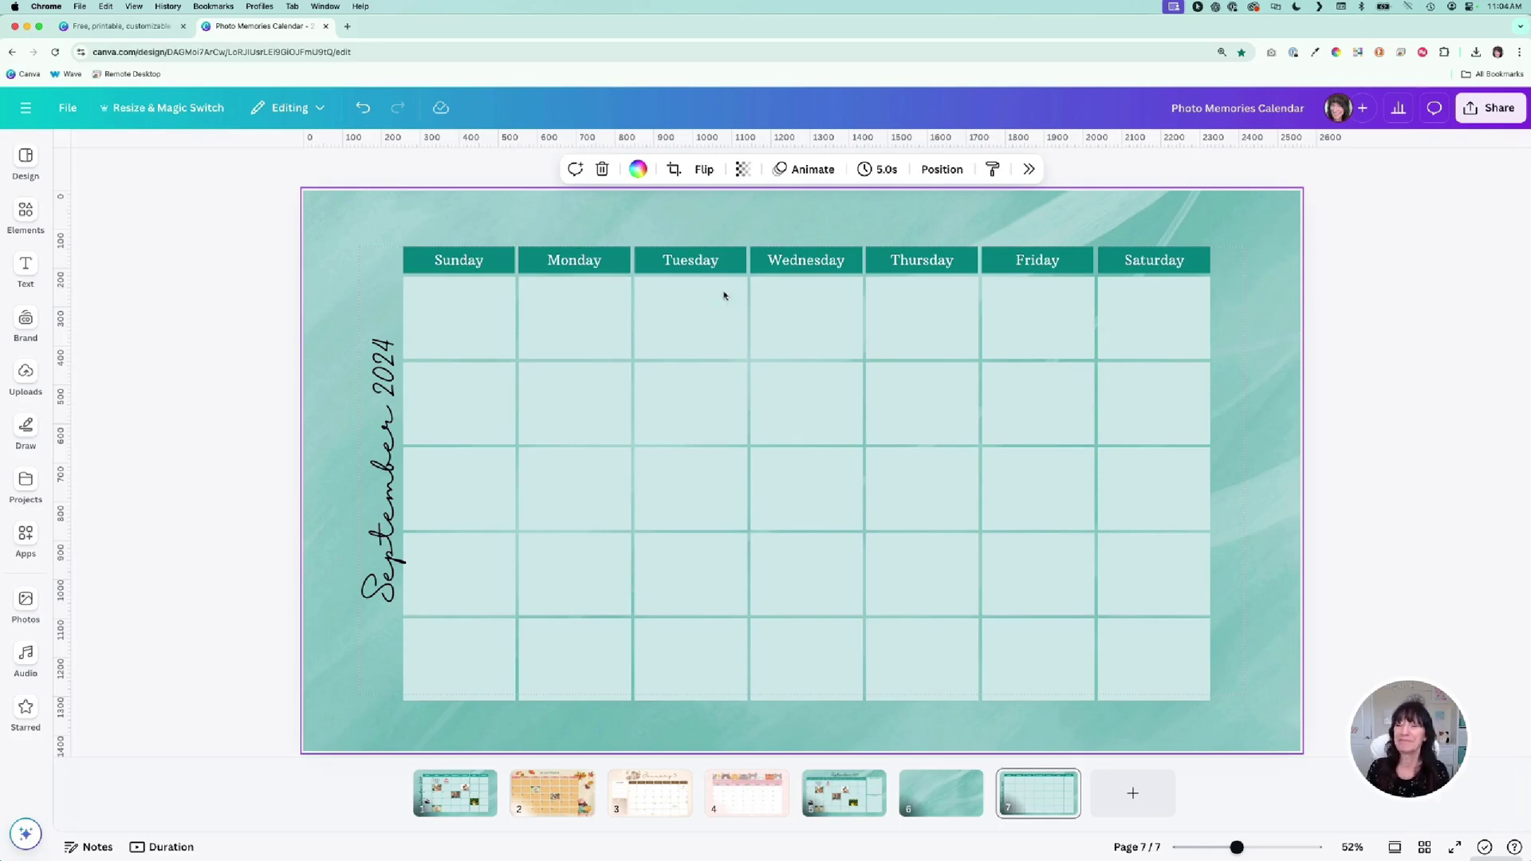
# Add a test '1' text box in the first Sunday cell, then empty and deselect it.
pyautogui.click(360, 216)
pyautogui.click(278, 269)
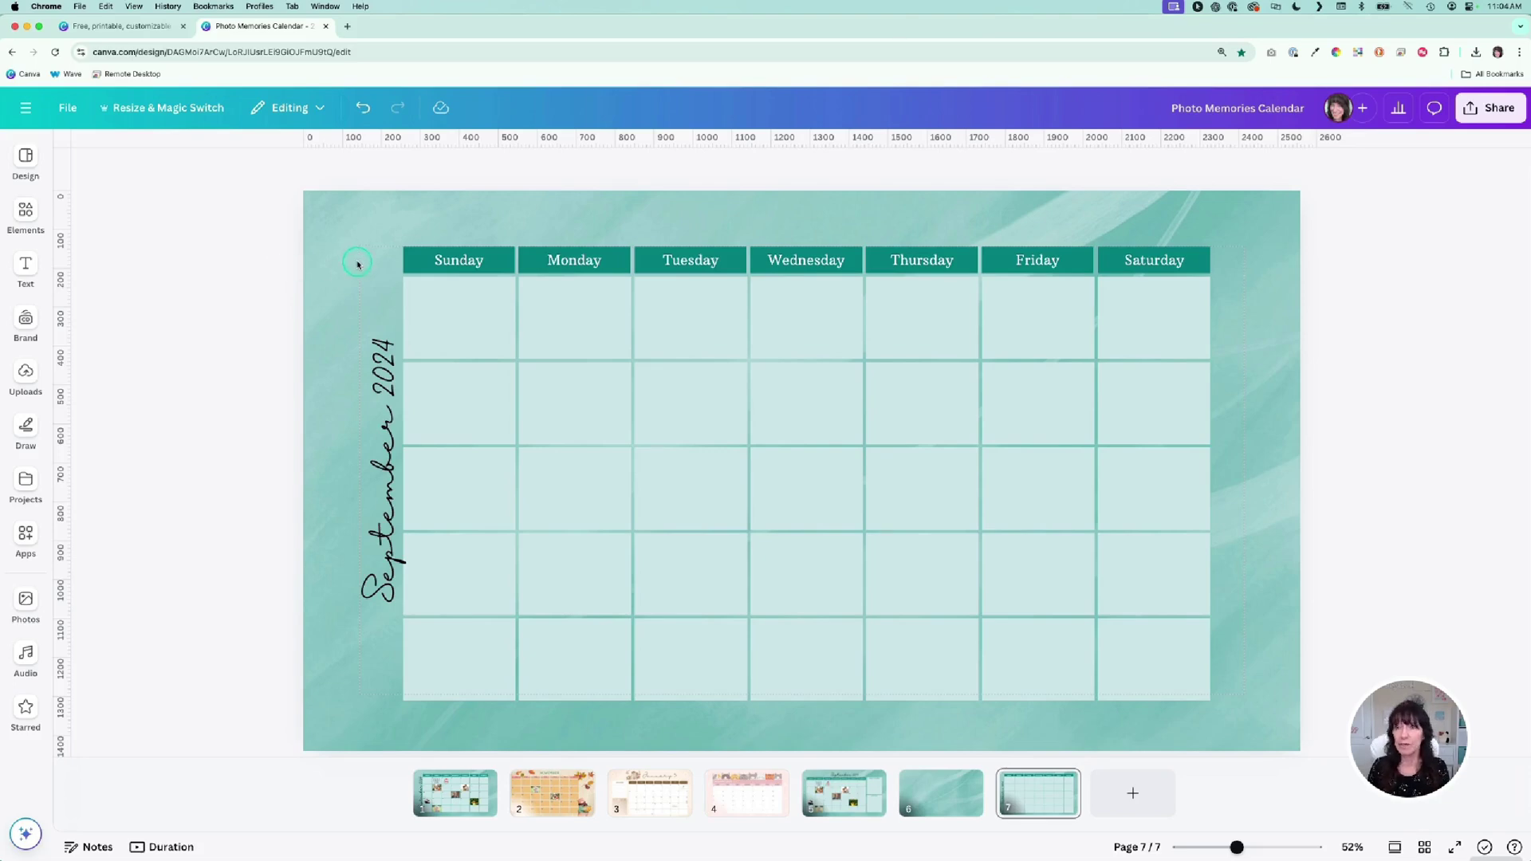
pyautogui.click(357, 264)
pyautogui.write('t')
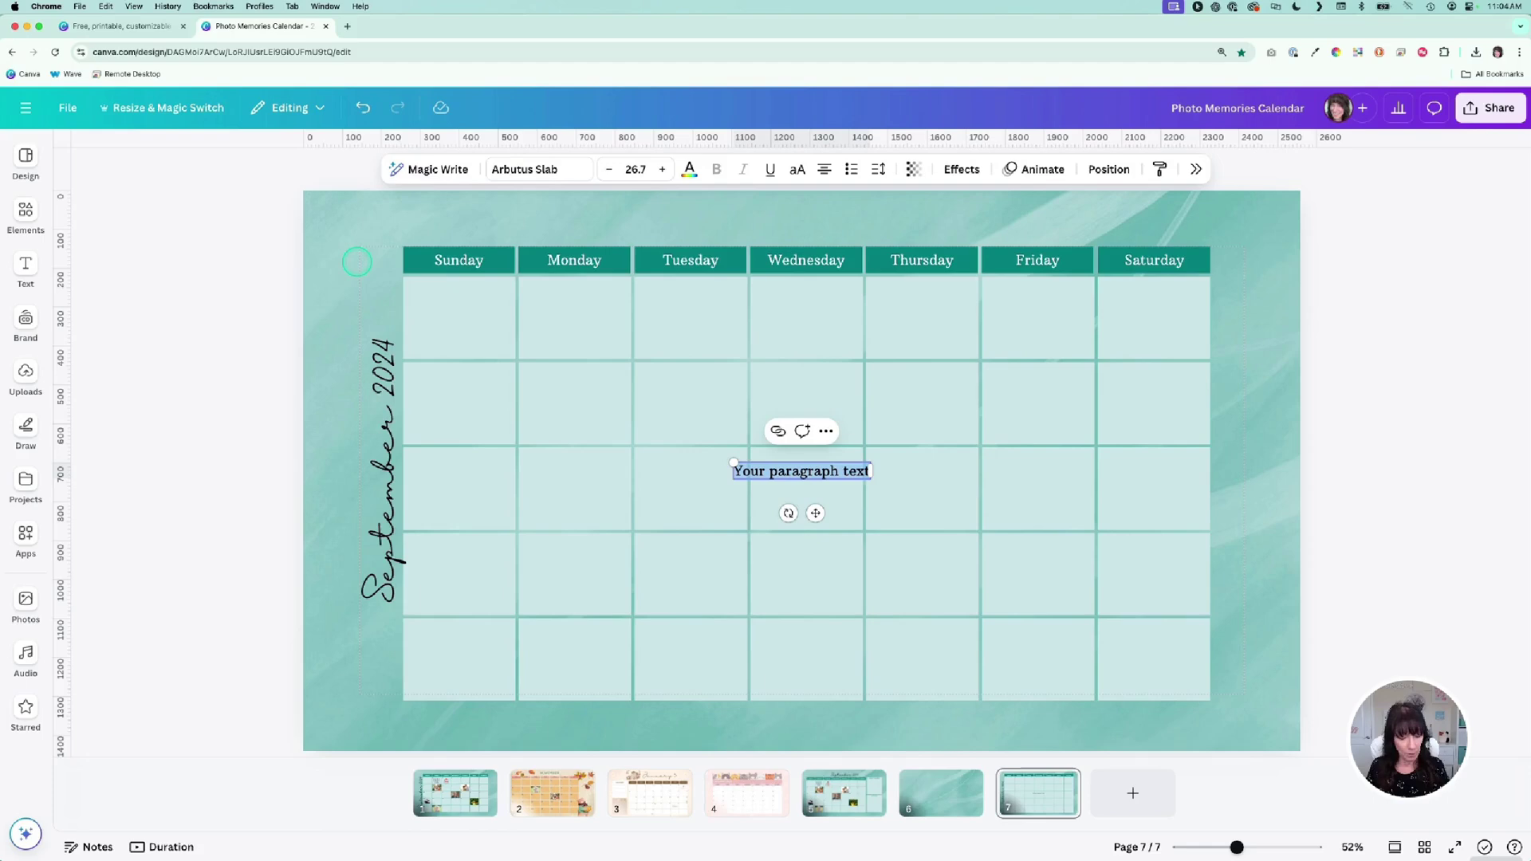
pyautogui.write('1')
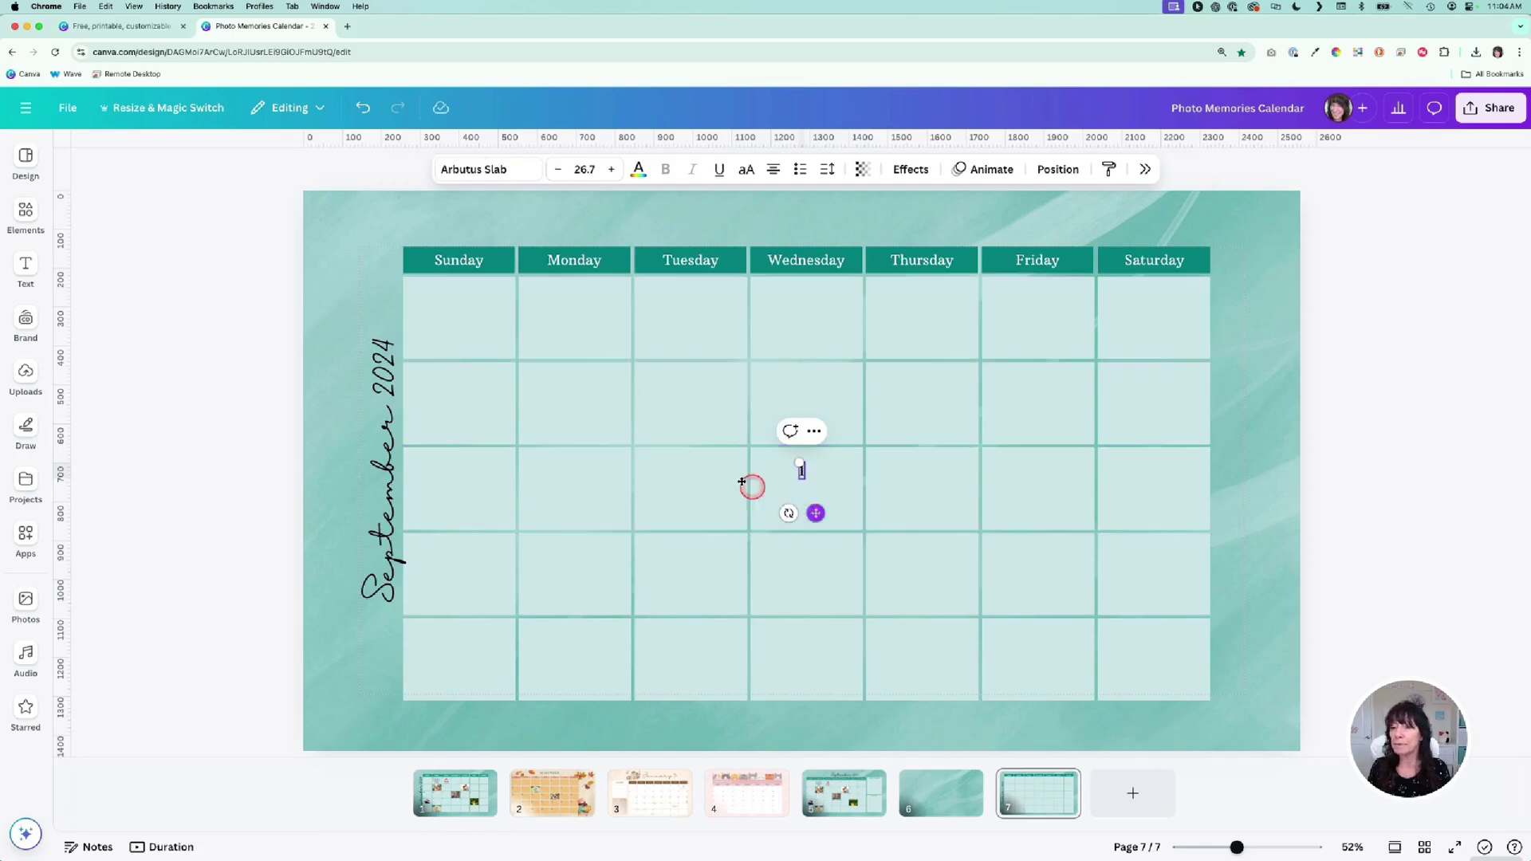
pyautogui.moveTo(741, 482); pyautogui.dragTo(428, 336)
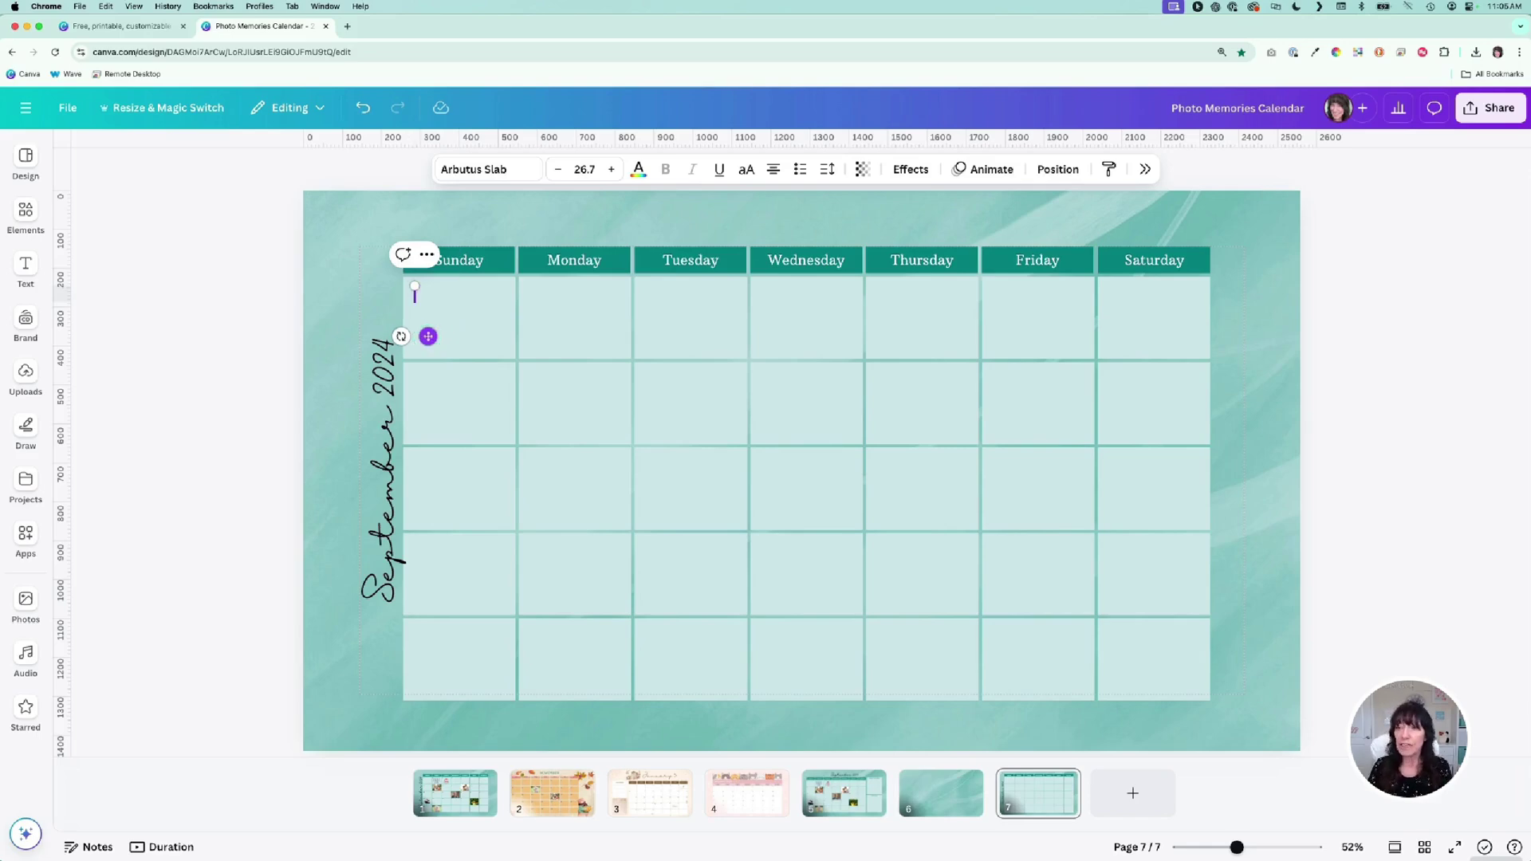
pyautogui.click(353, 297)
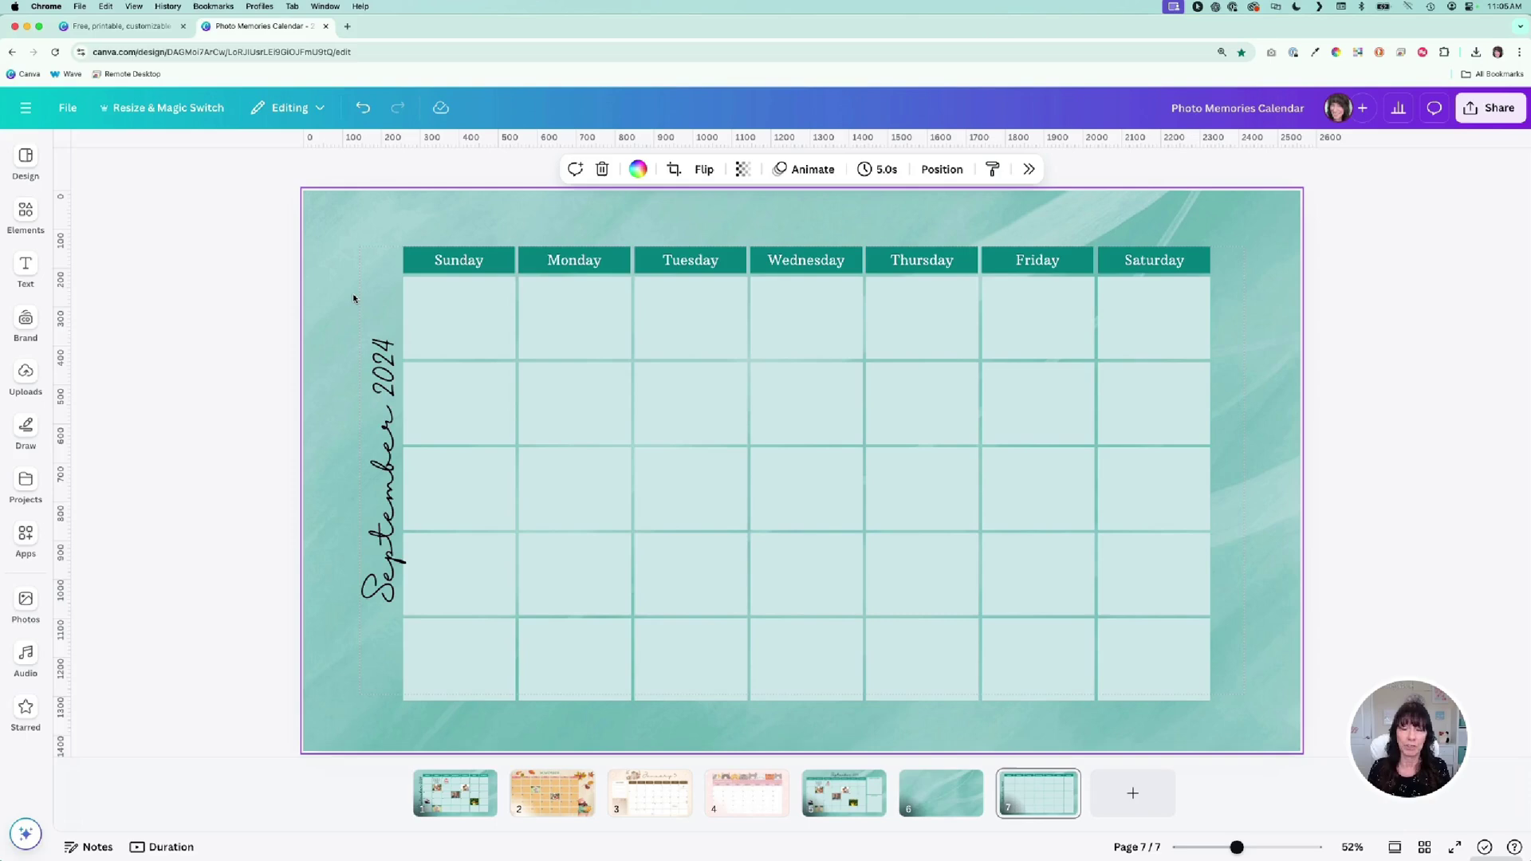
# Insert a simple table from Elements and give it a fifth row.
pyautogui.click(25, 214)
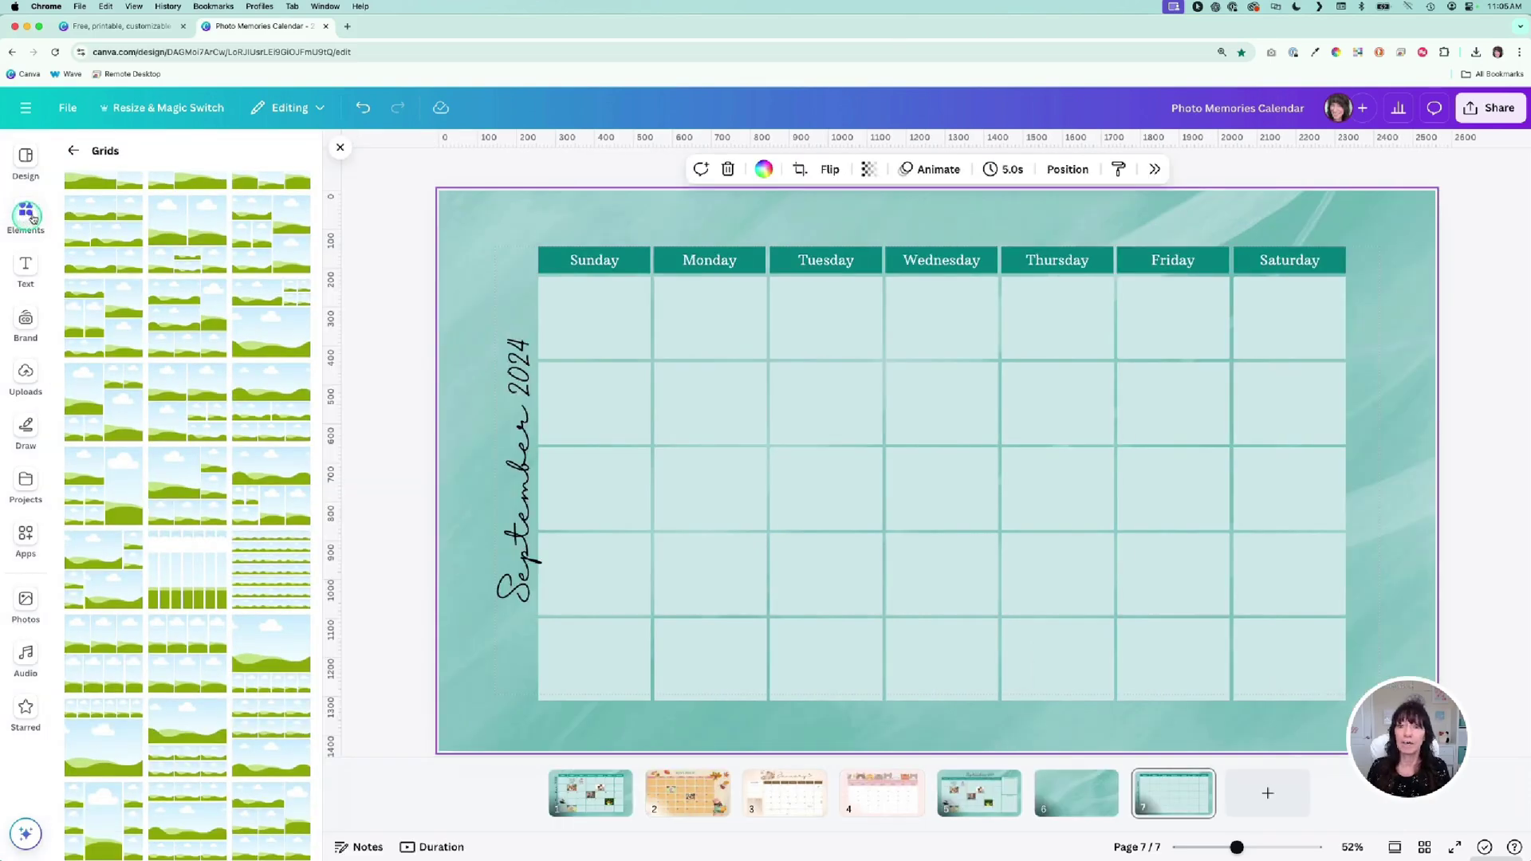
pyautogui.click(73, 151)
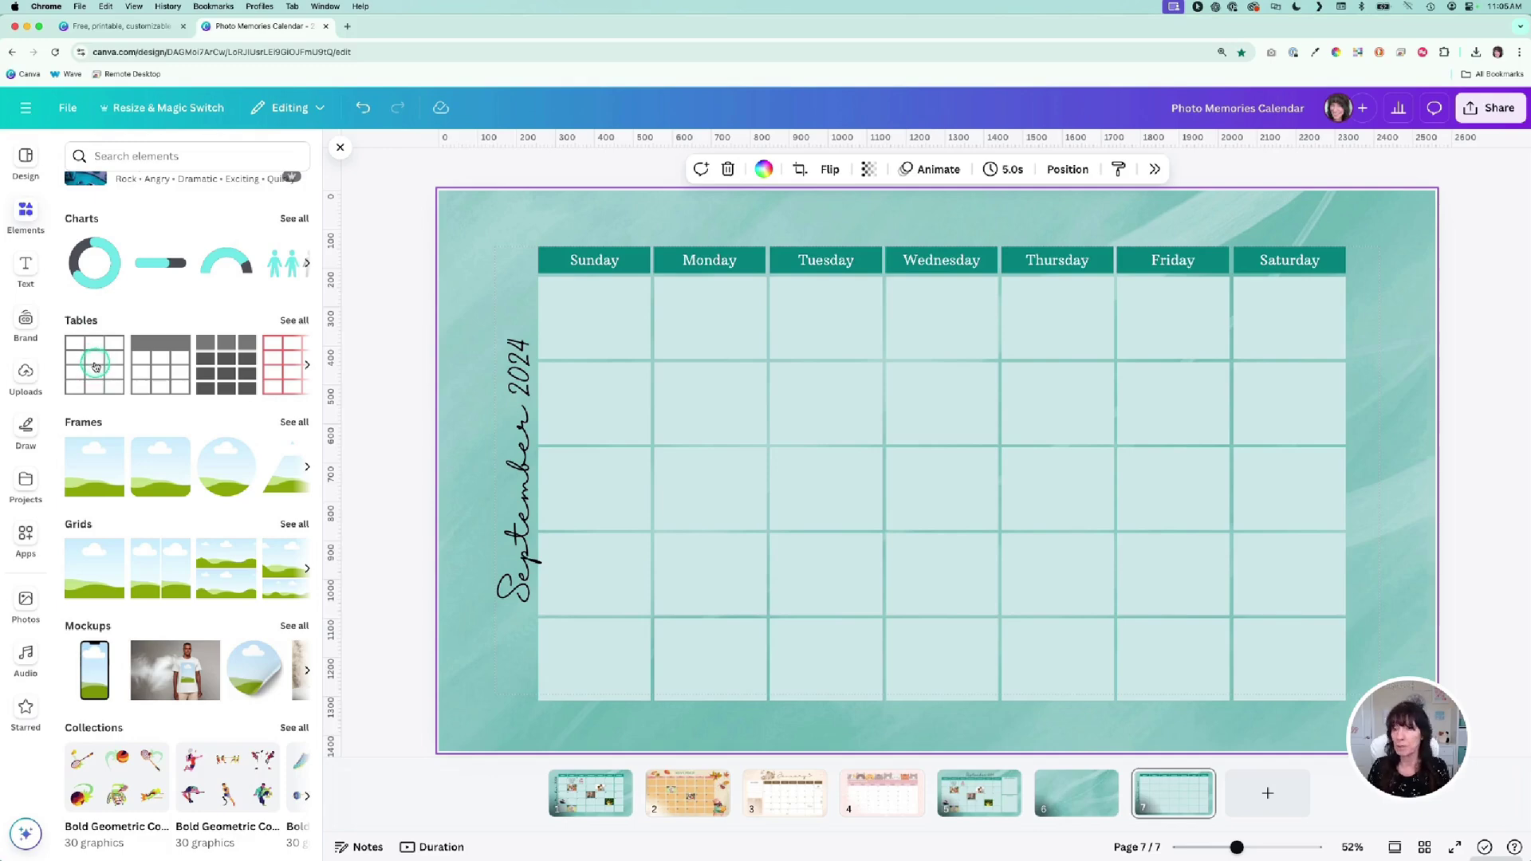
pyautogui.click(95, 366)
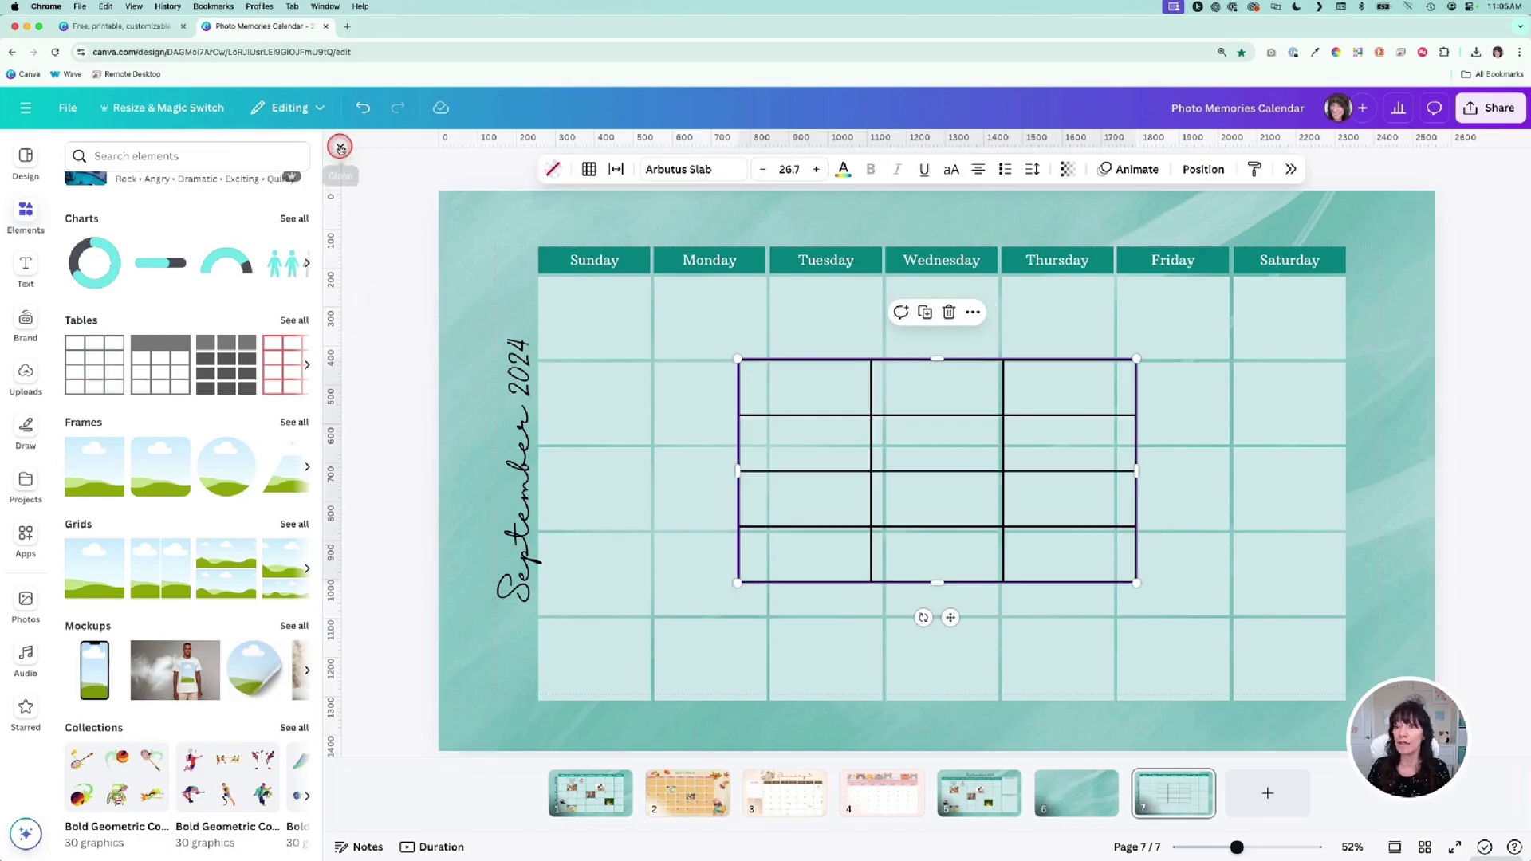
pyautogui.click(340, 148)
pyautogui.click(710, 386)
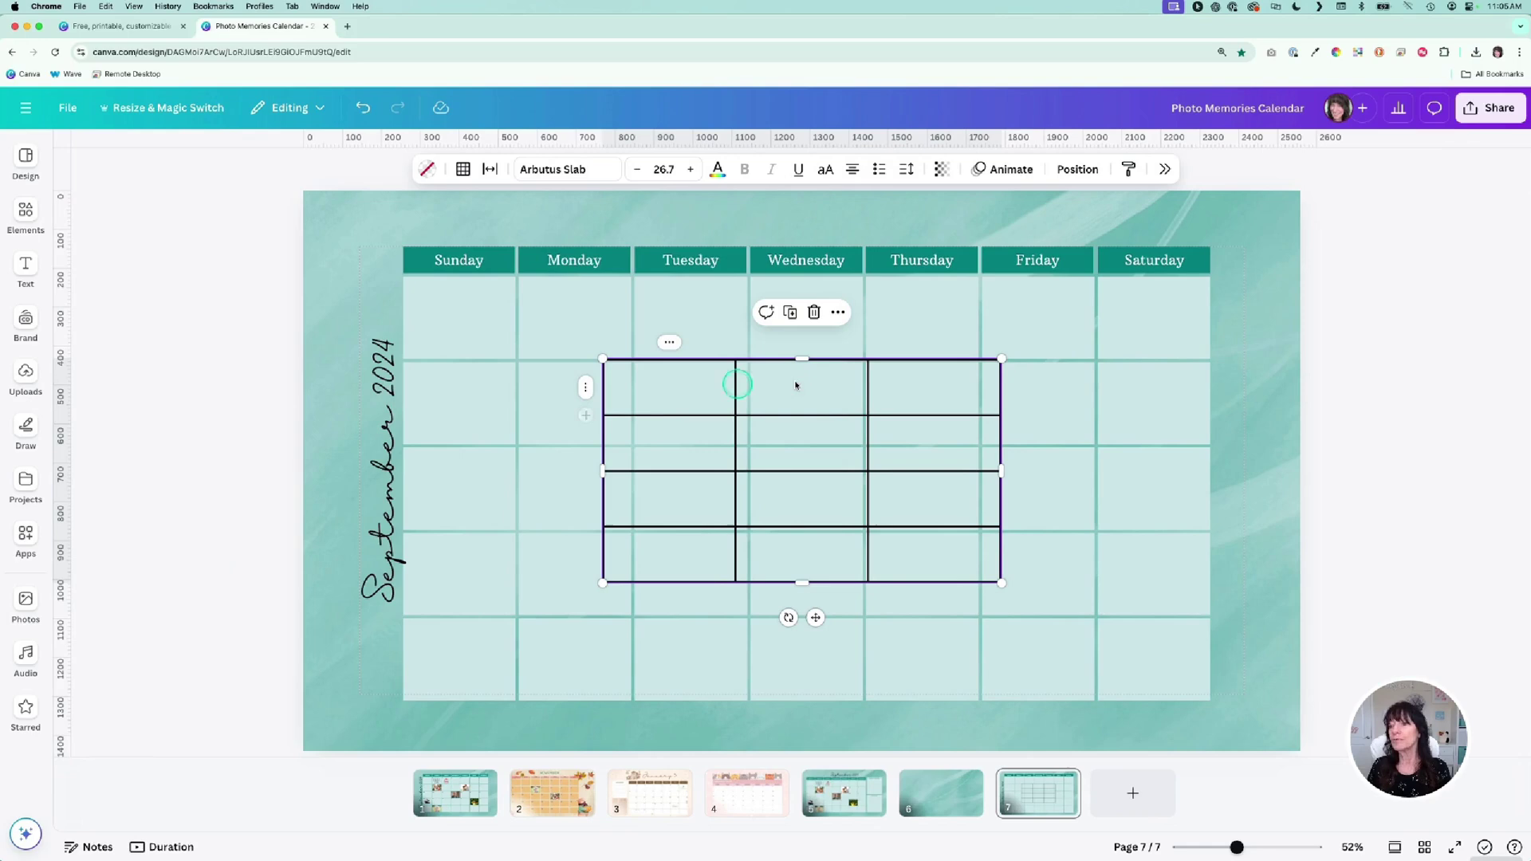
pyautogui.click(663, 376)
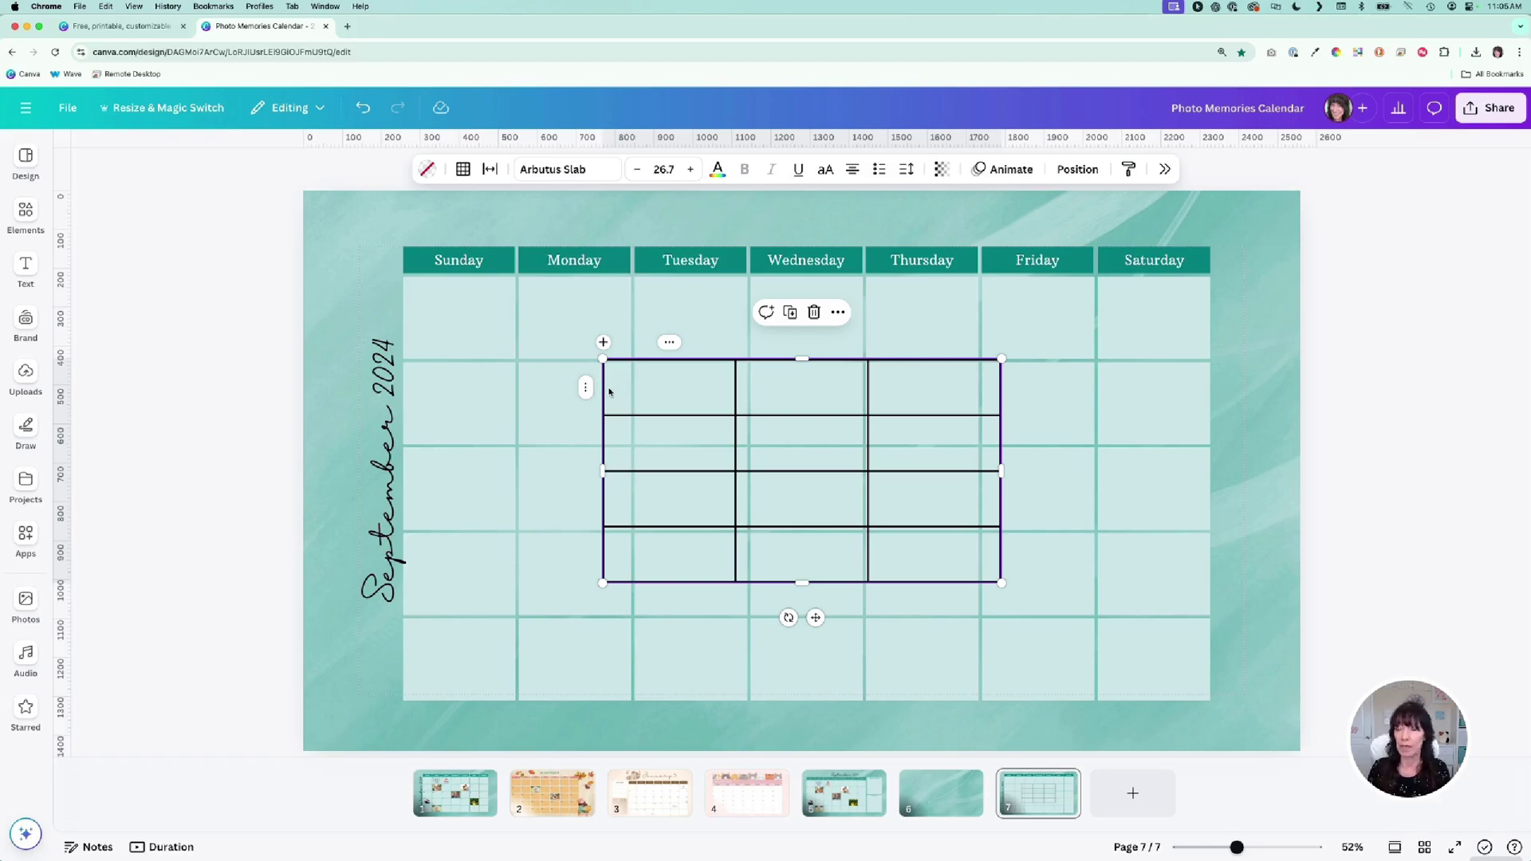
pyautogui.click(586, 387)
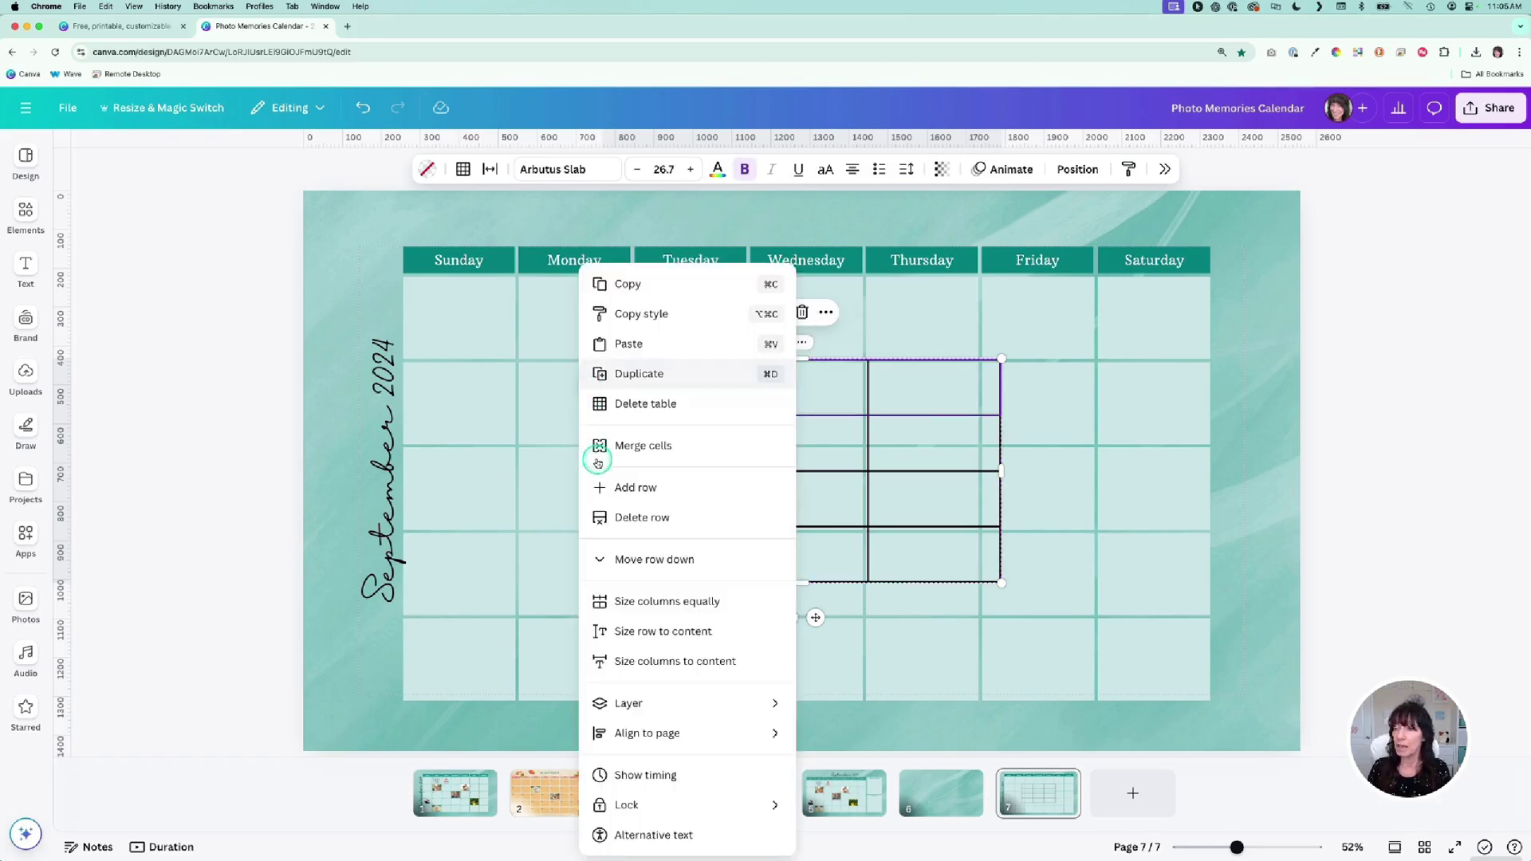
pyautogui.click(610, 488)
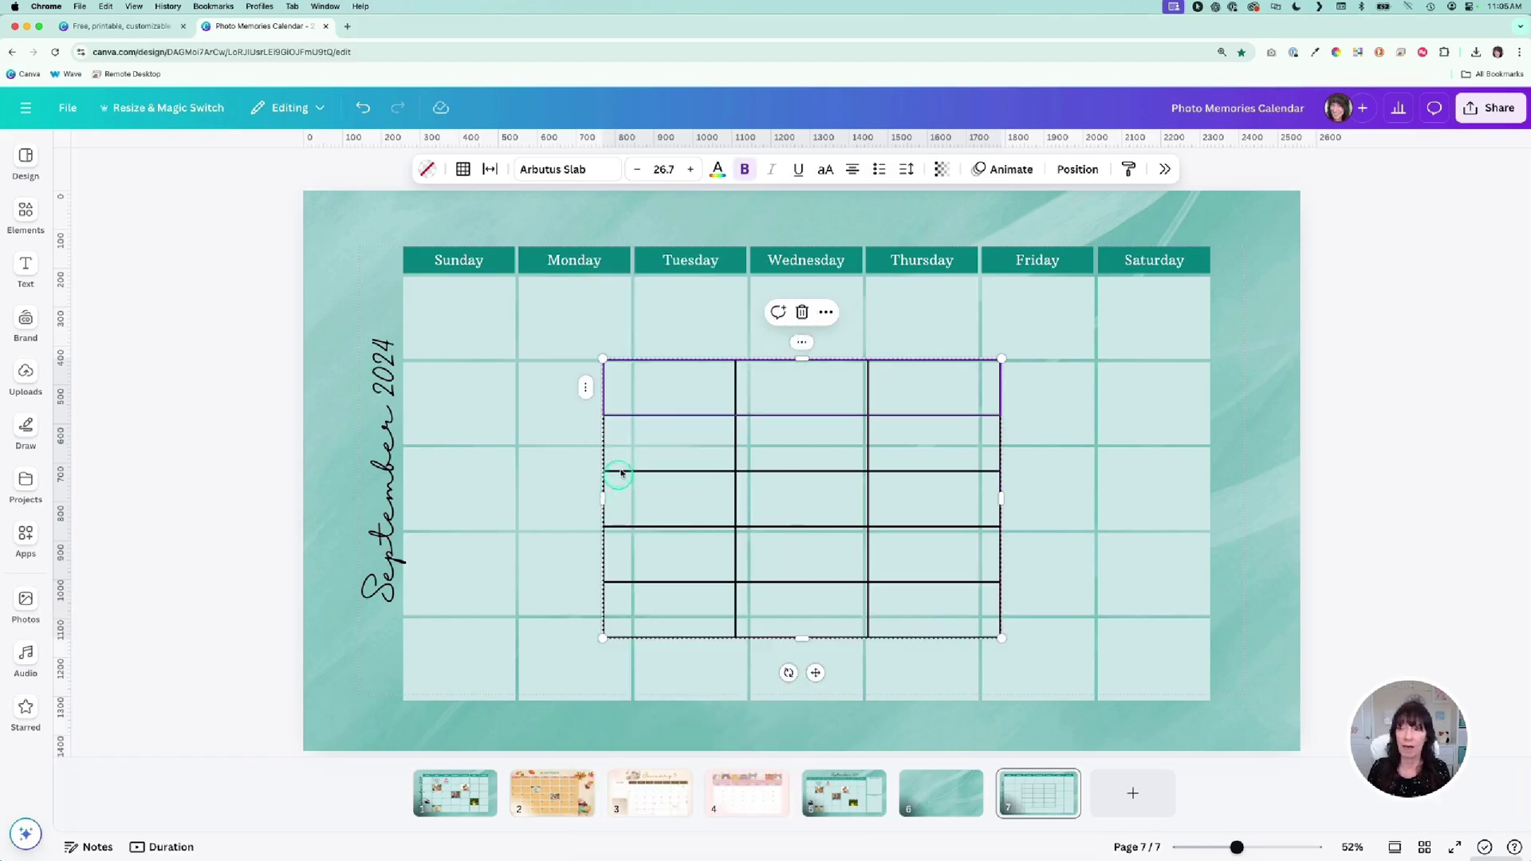
# Add columns to the new table until it has seven.
pyautogui.click(680, 348)
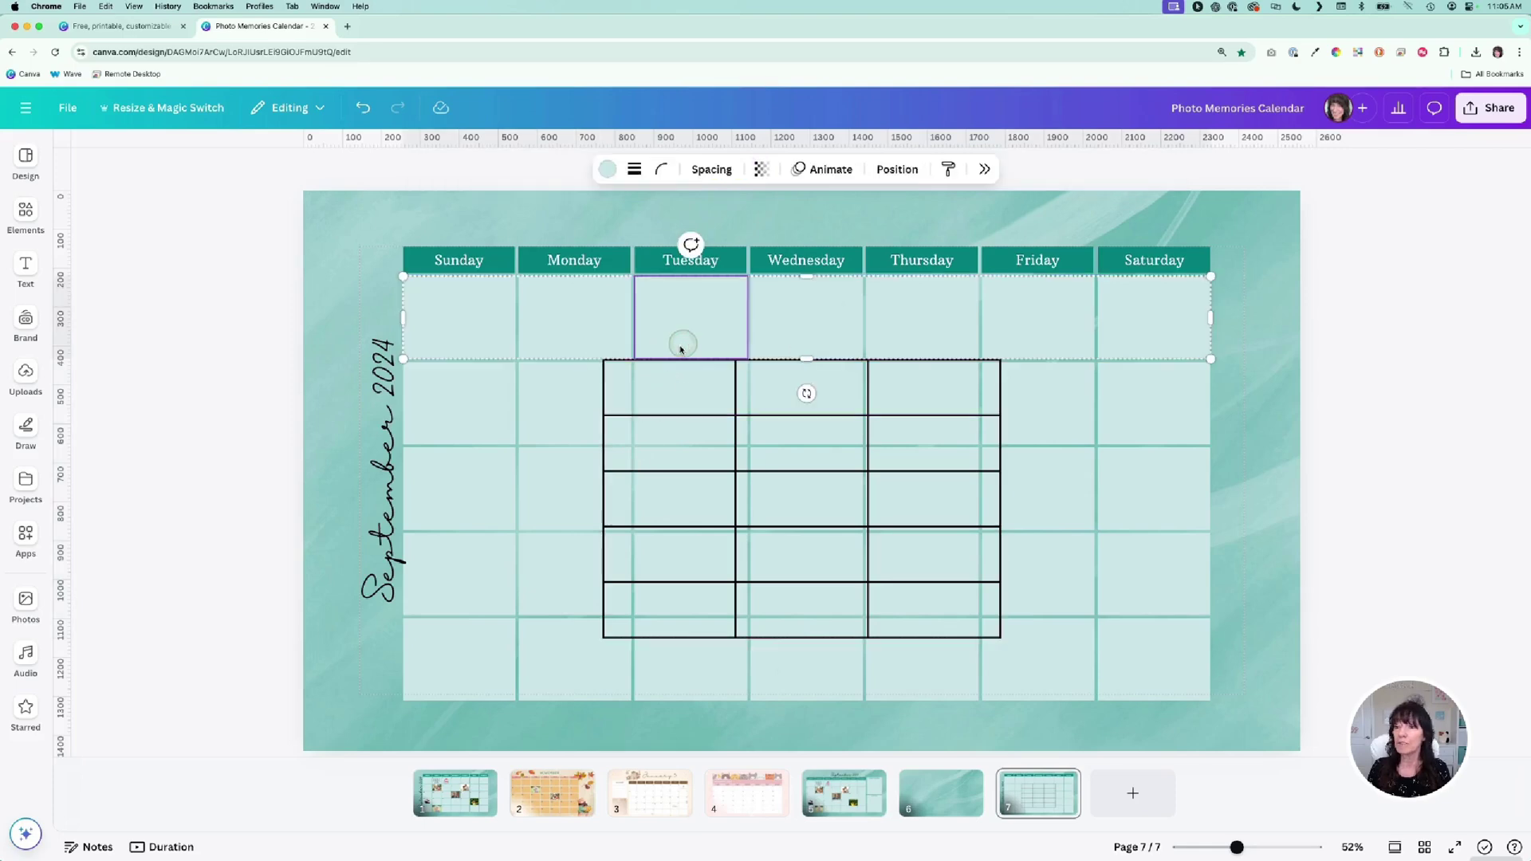
pyautogui.click(668, 358)
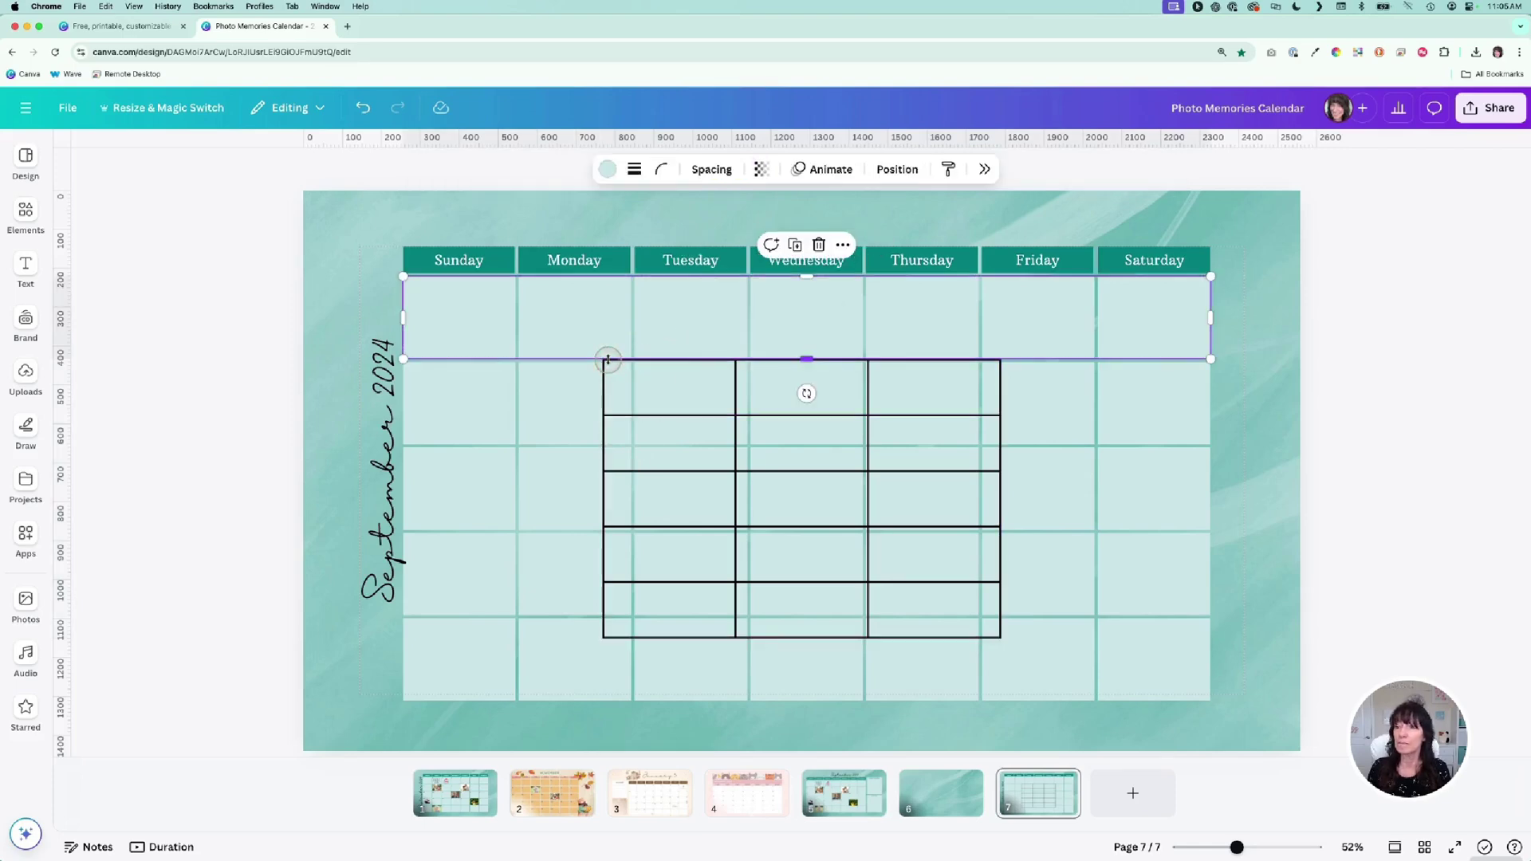
pyautogui.click(605, 381)
pyautogui.click(605, 381)
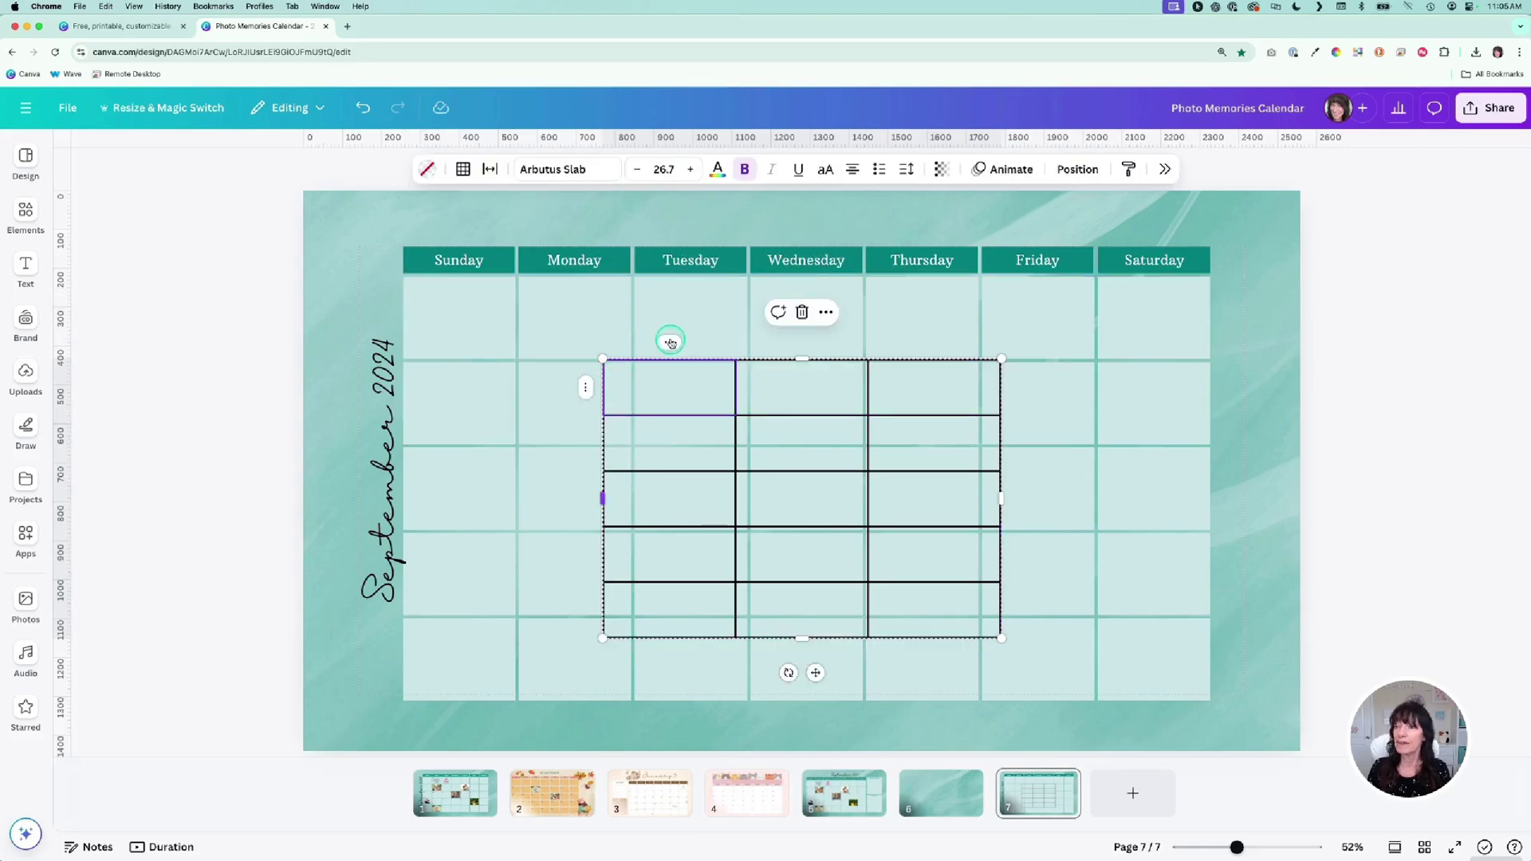
pyautogui.click(671, 342)
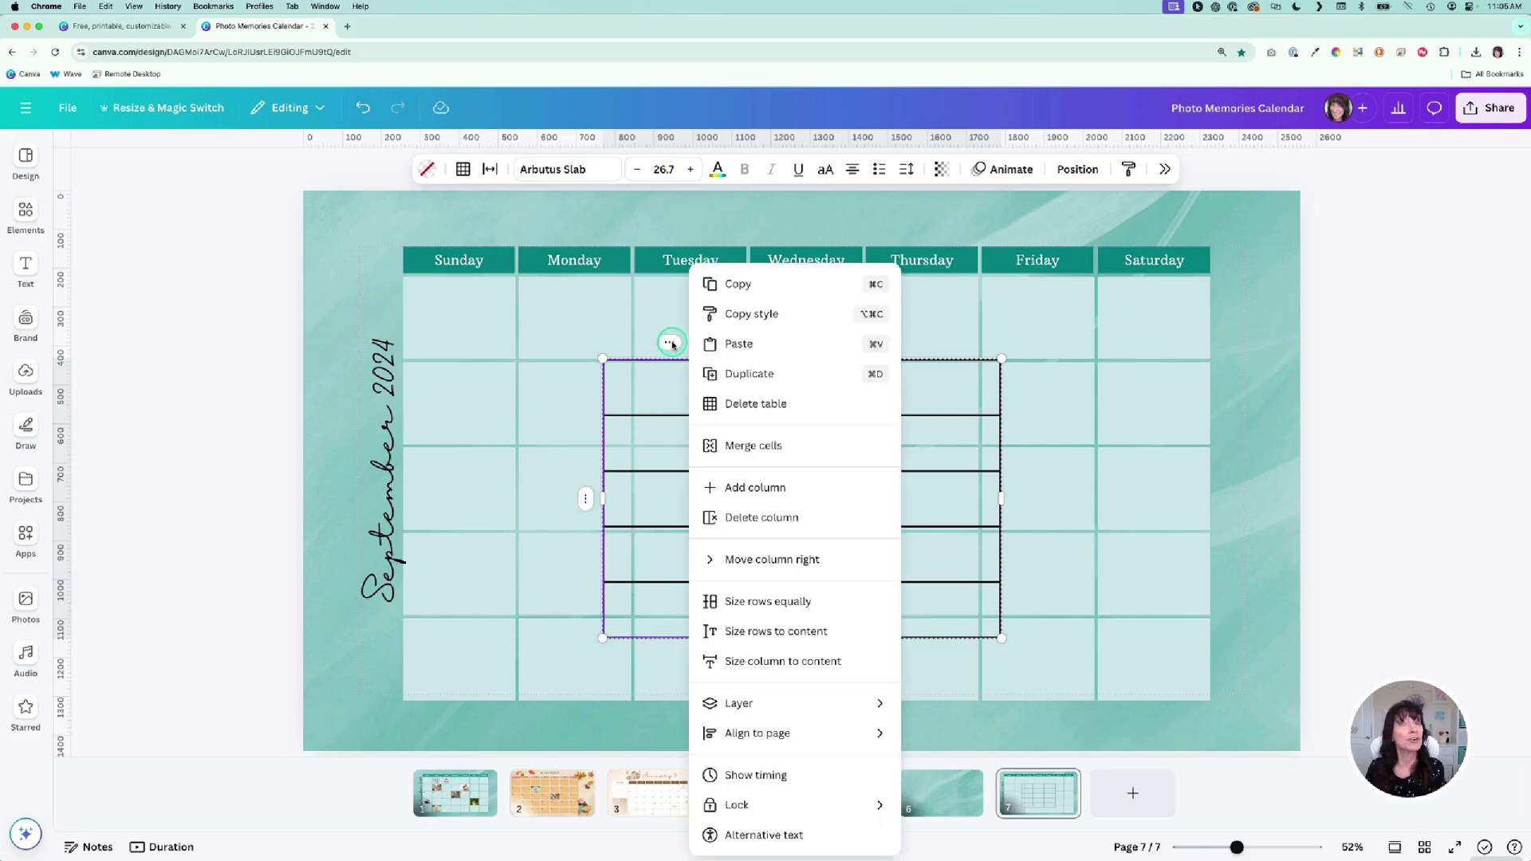
pyautogui.click(765, 487)
pyautogui.click(653, 342)
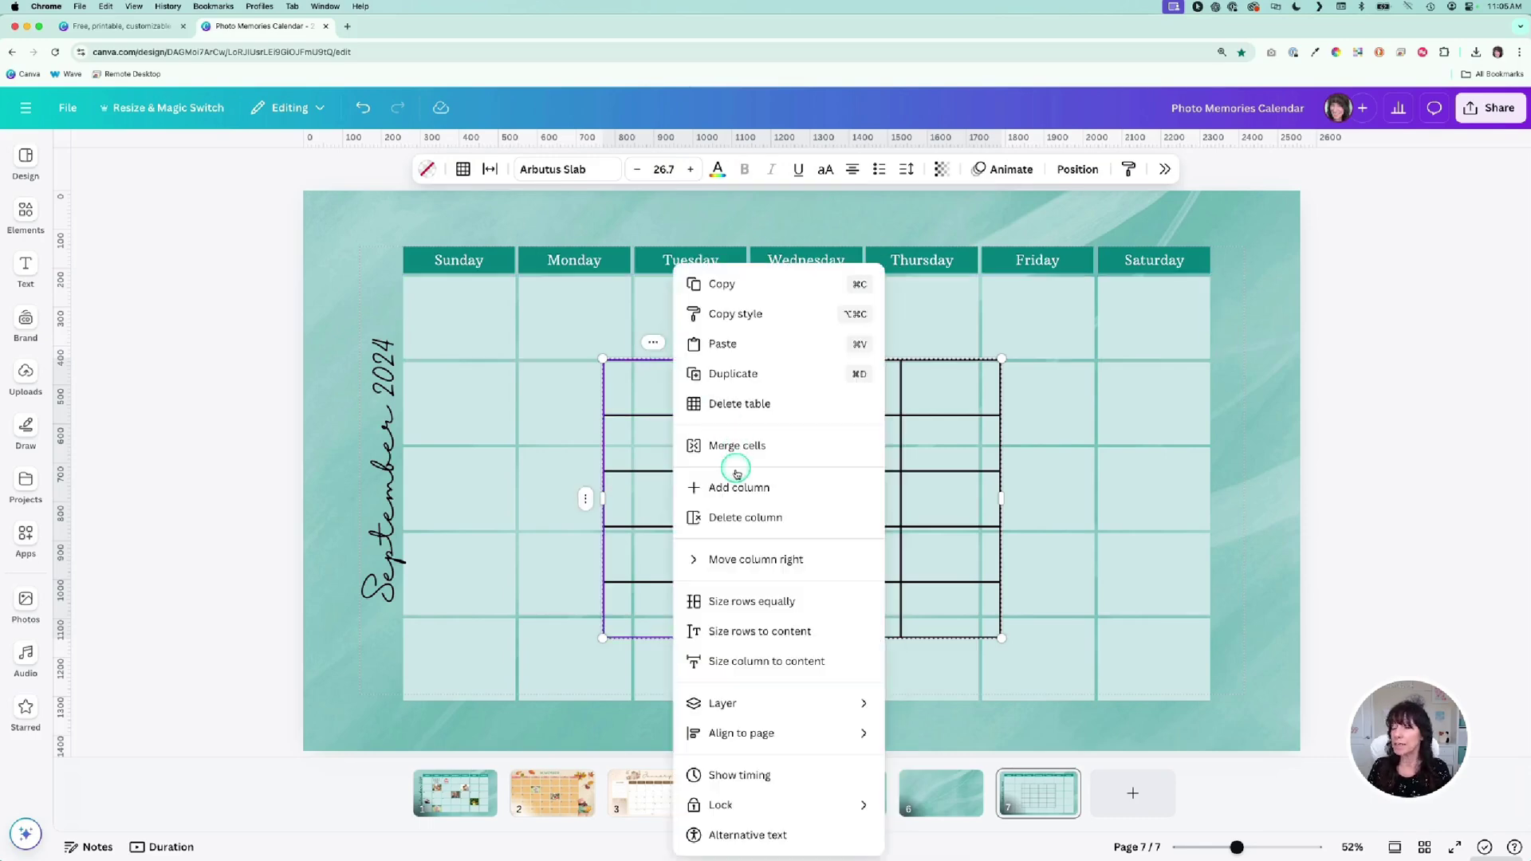
pyautogui.click(729, 483)
pyautogui.click(644, 341)
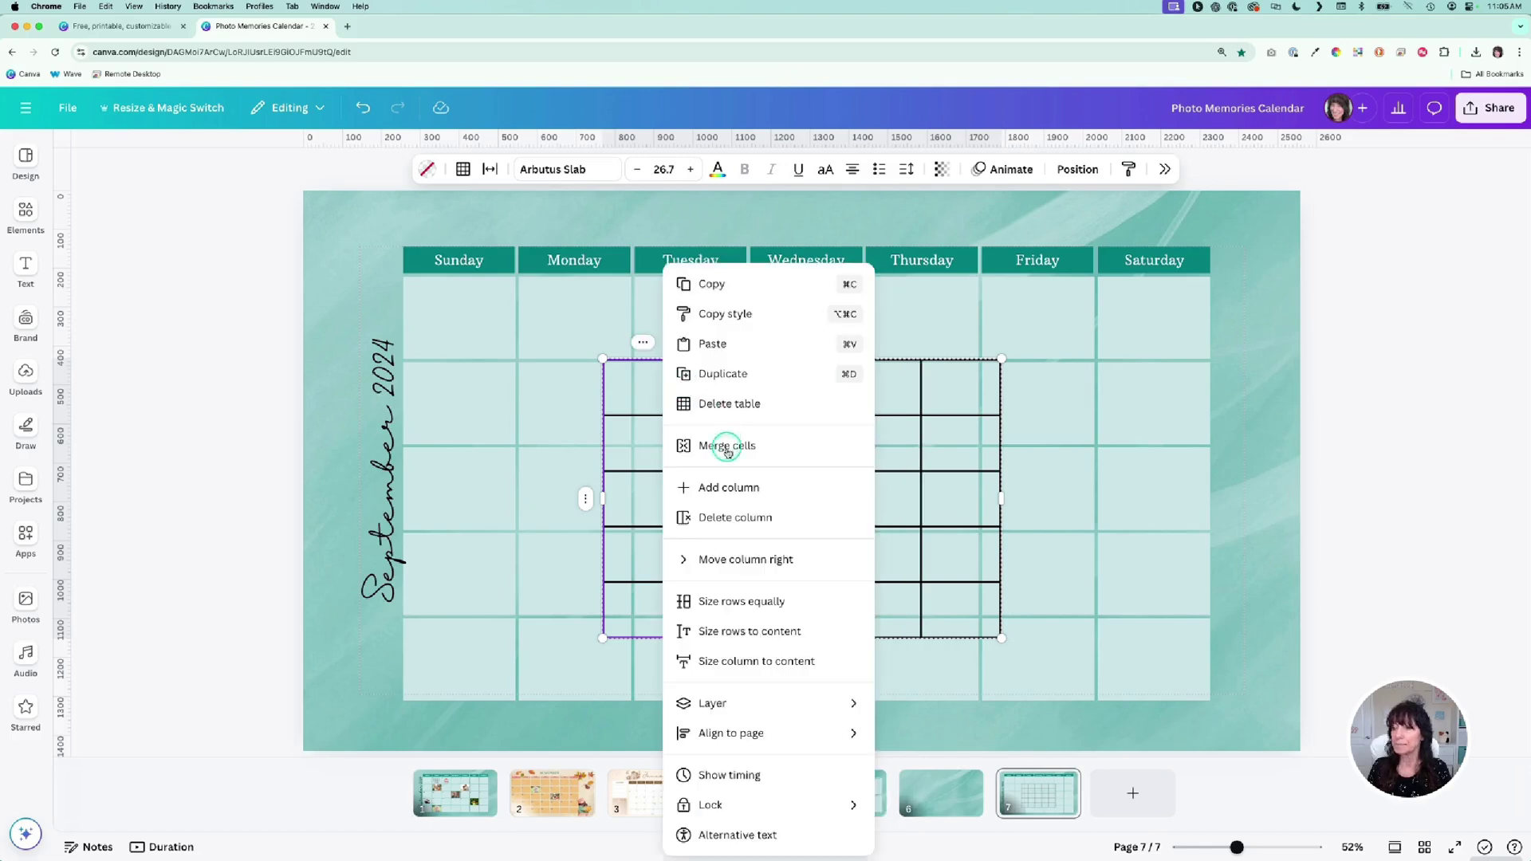
pyautogui.click(728, 485)
pyautogui.click(637, 345)
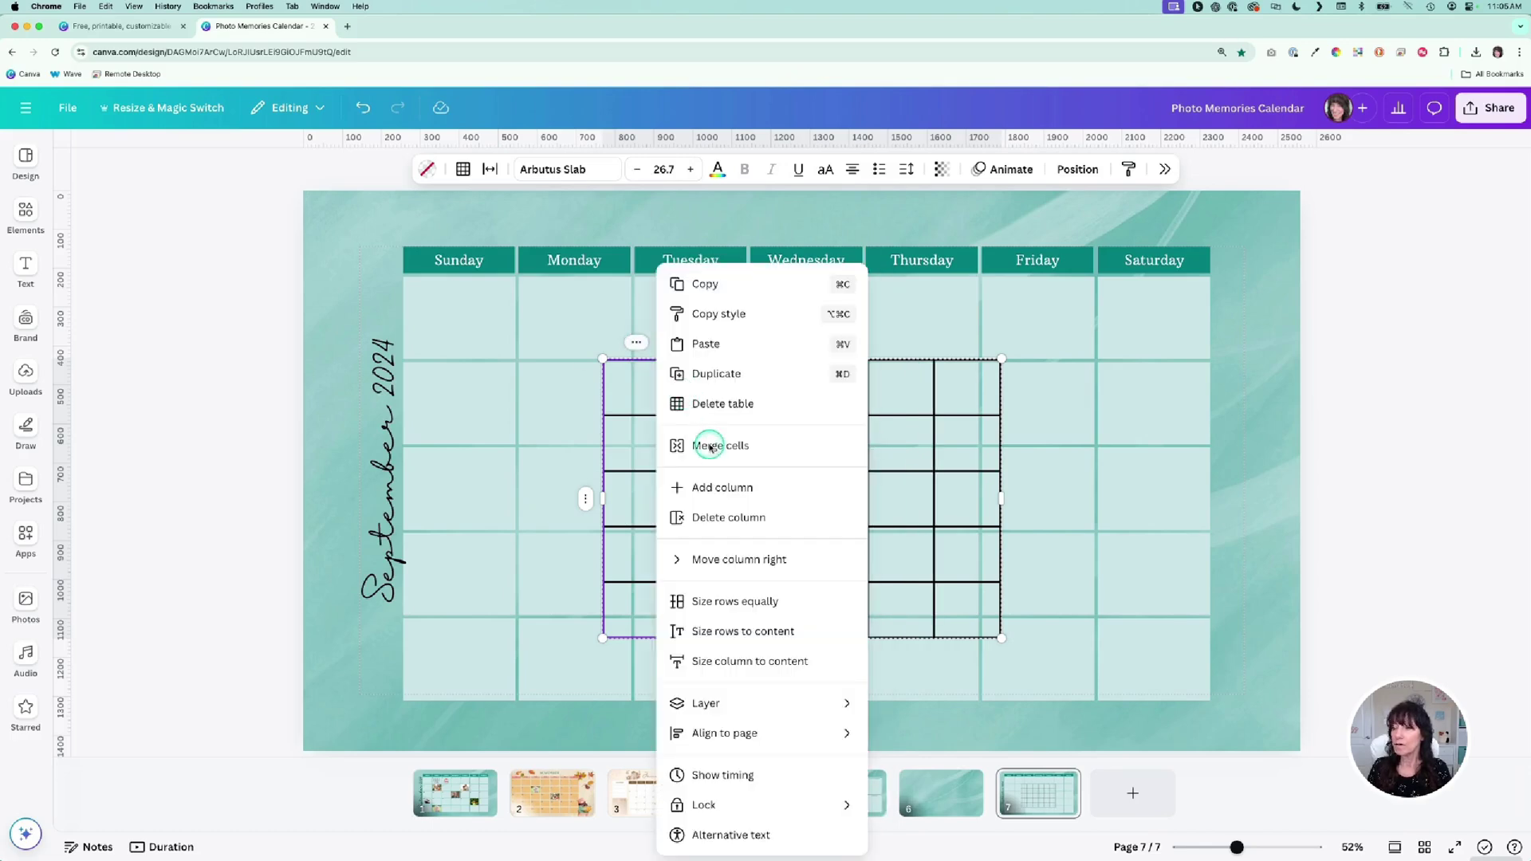
pyautogui.click(705, 485)
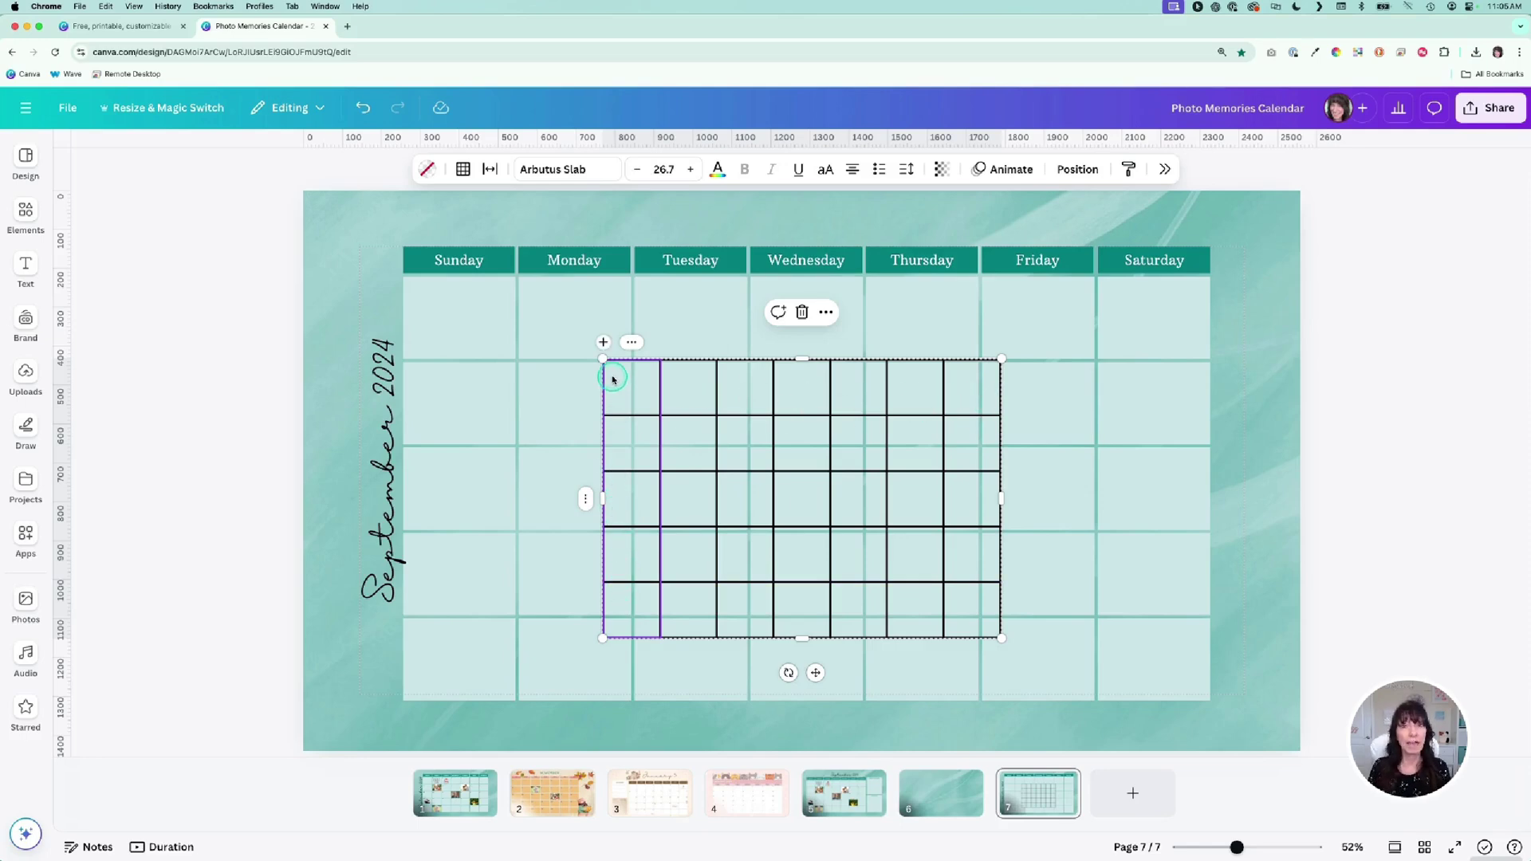
# Stretch the table corner to corner so it covers all seven day columns of the grid.
pyautogui.moveTo(604, 359); pyautogui.dragTo(407, 276)
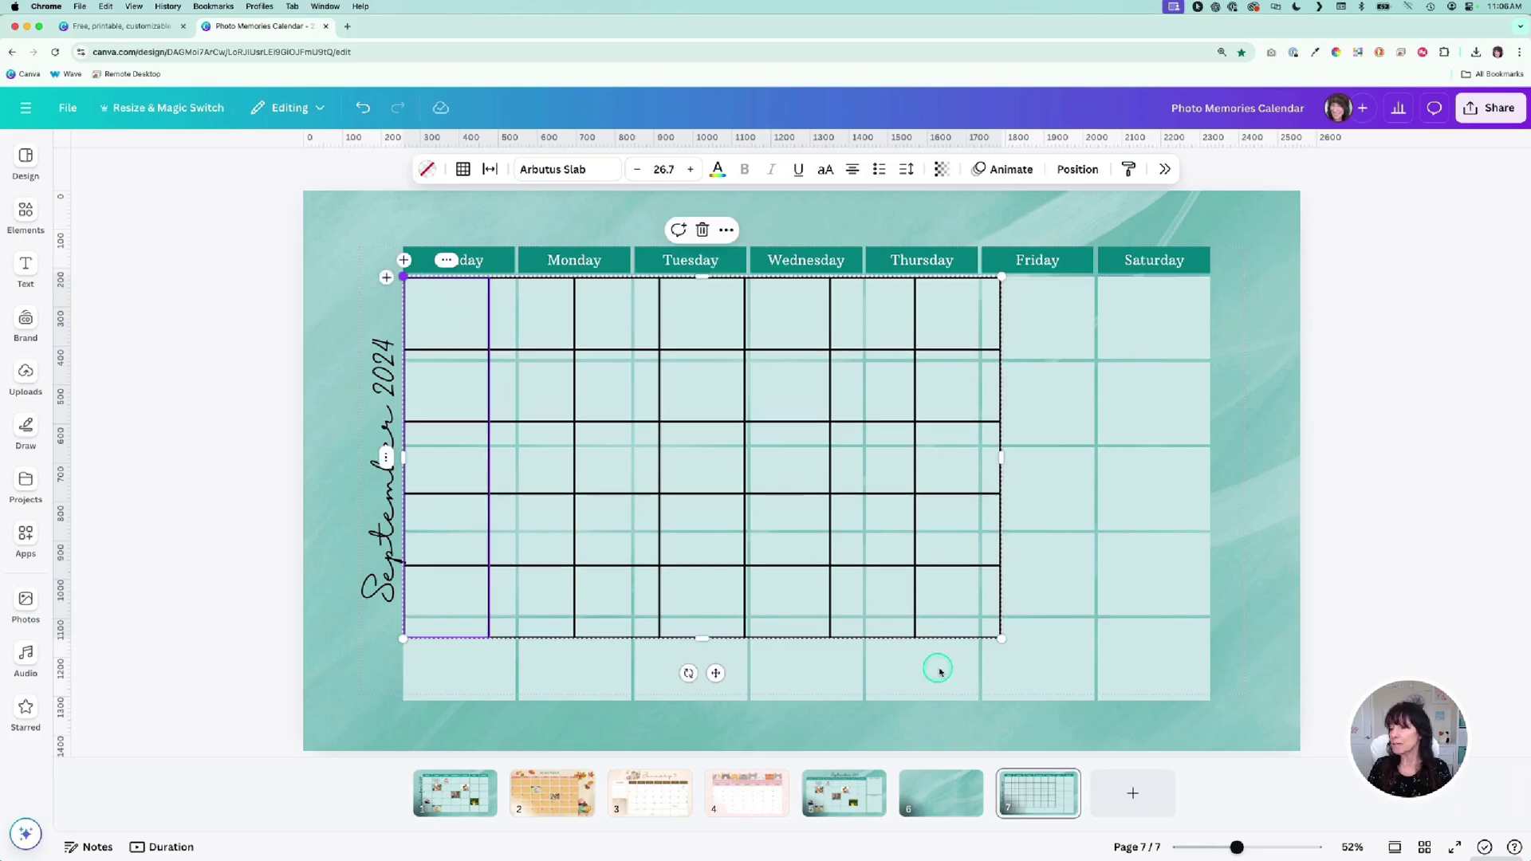
pyautogui.moveTo(999, 638); pyautogui.dragTo(1210, 703)
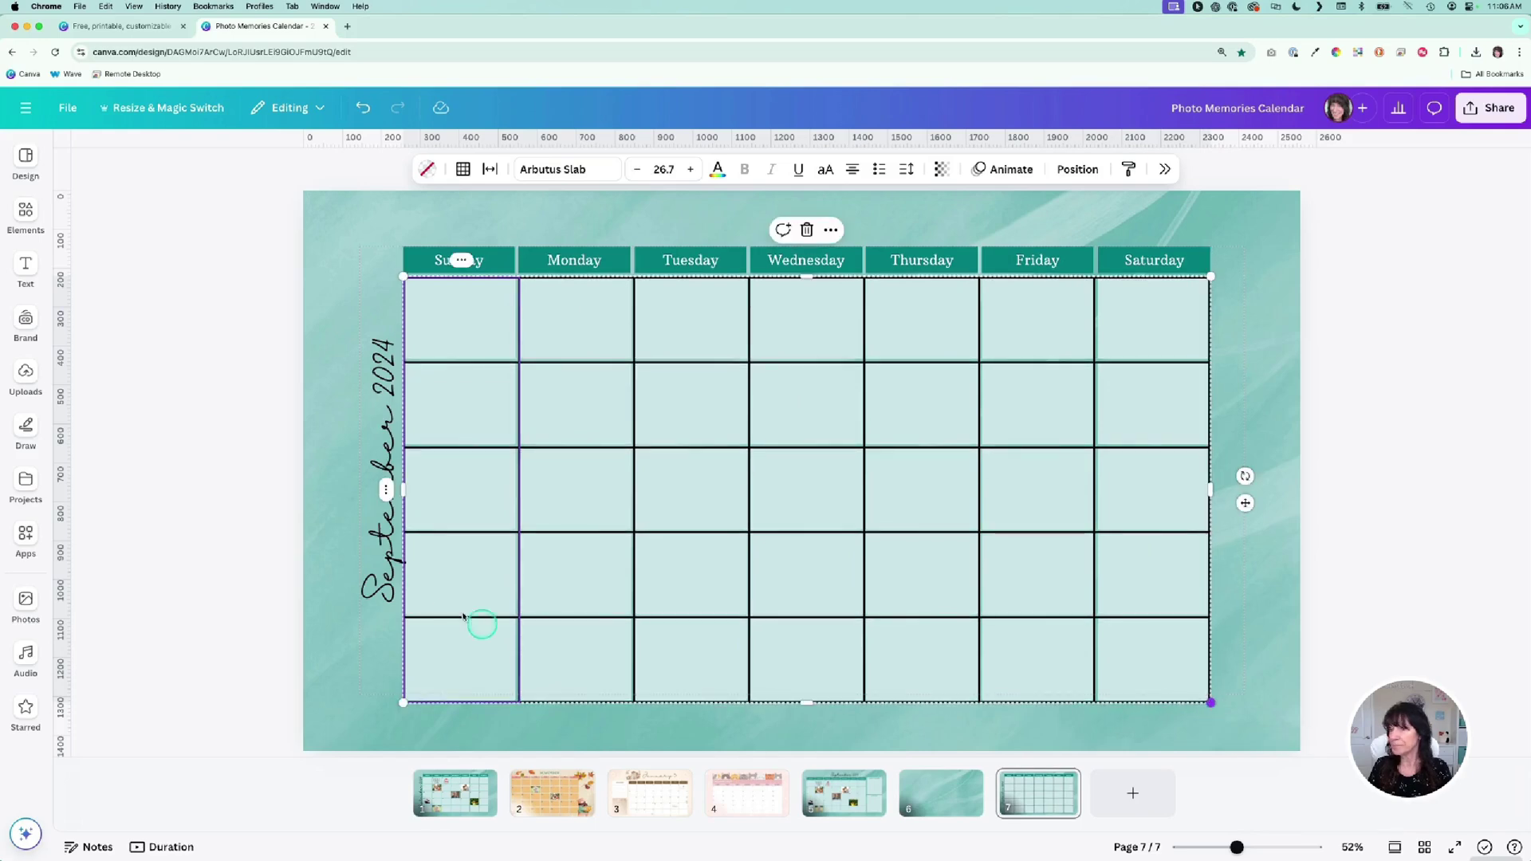
pyautogui.click(323, 545)
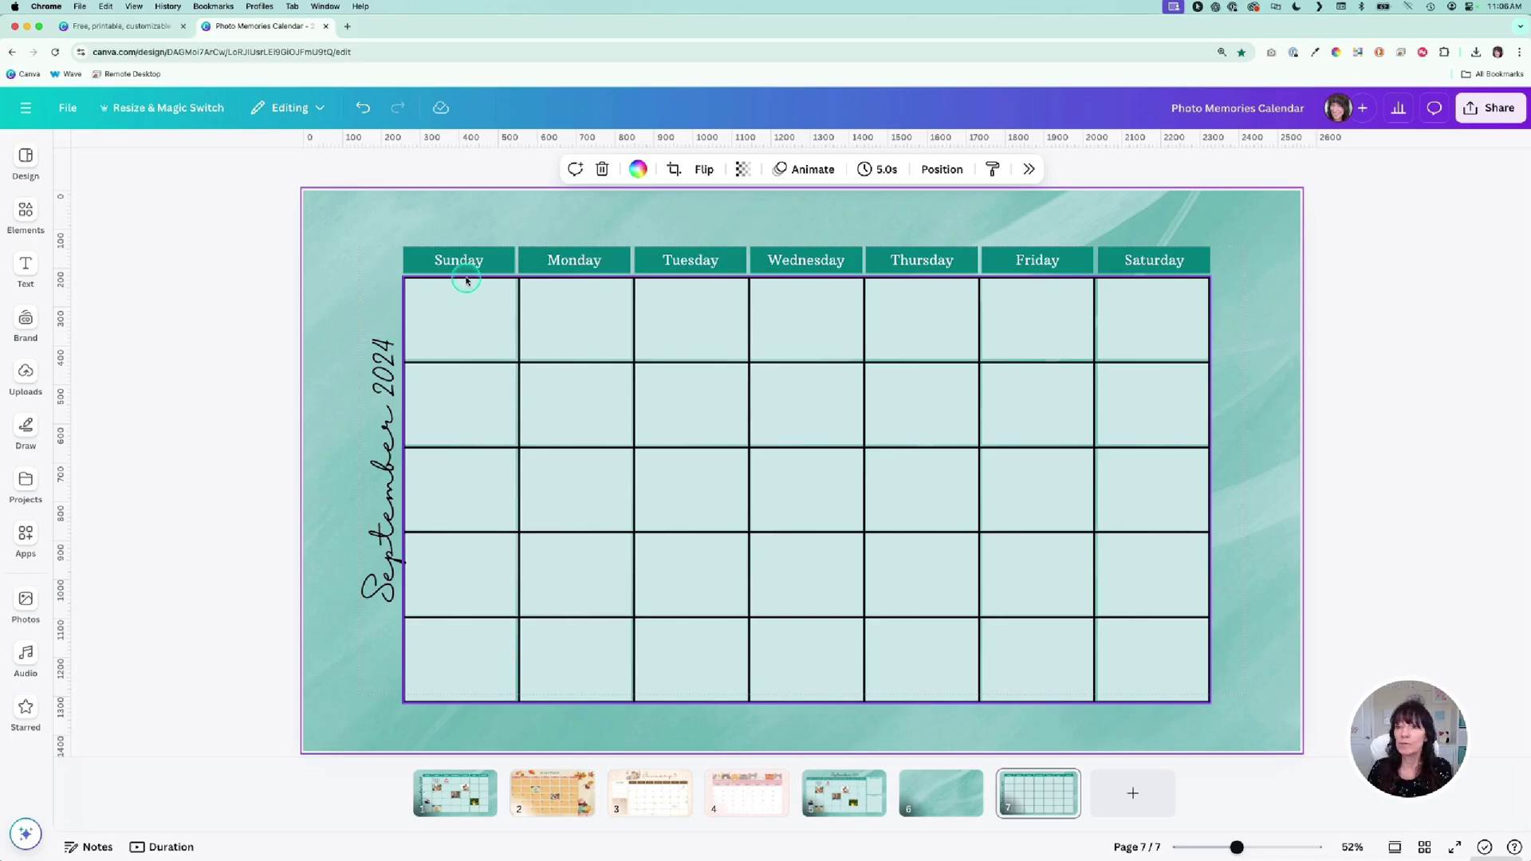
# Set the table's border style to None and enter dates 1–30 starting under Sunday.
pyautogui.click(467, 280)
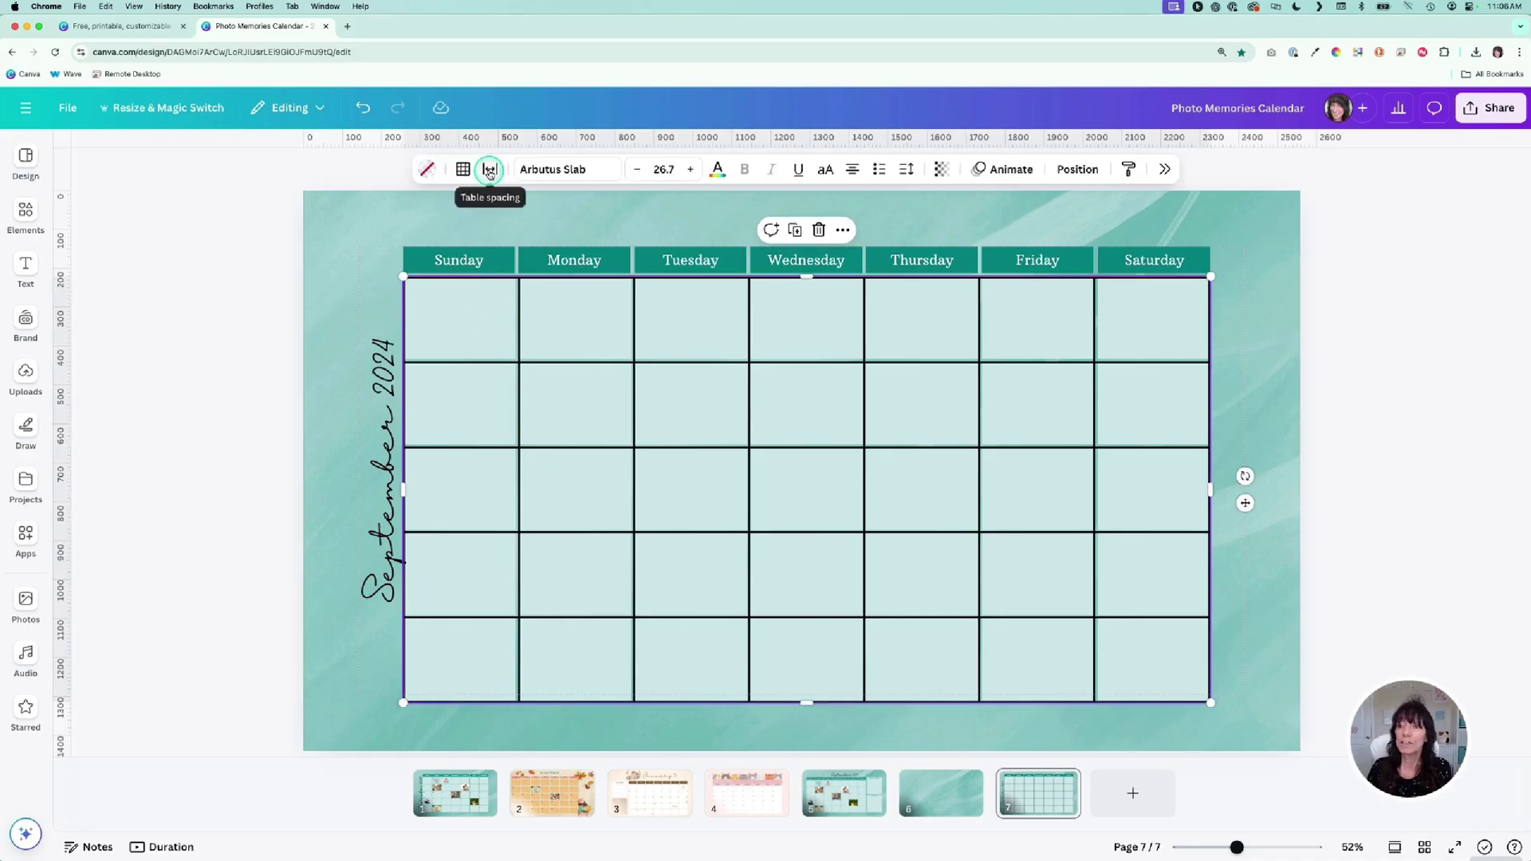
pyautogui.click(464, 170)
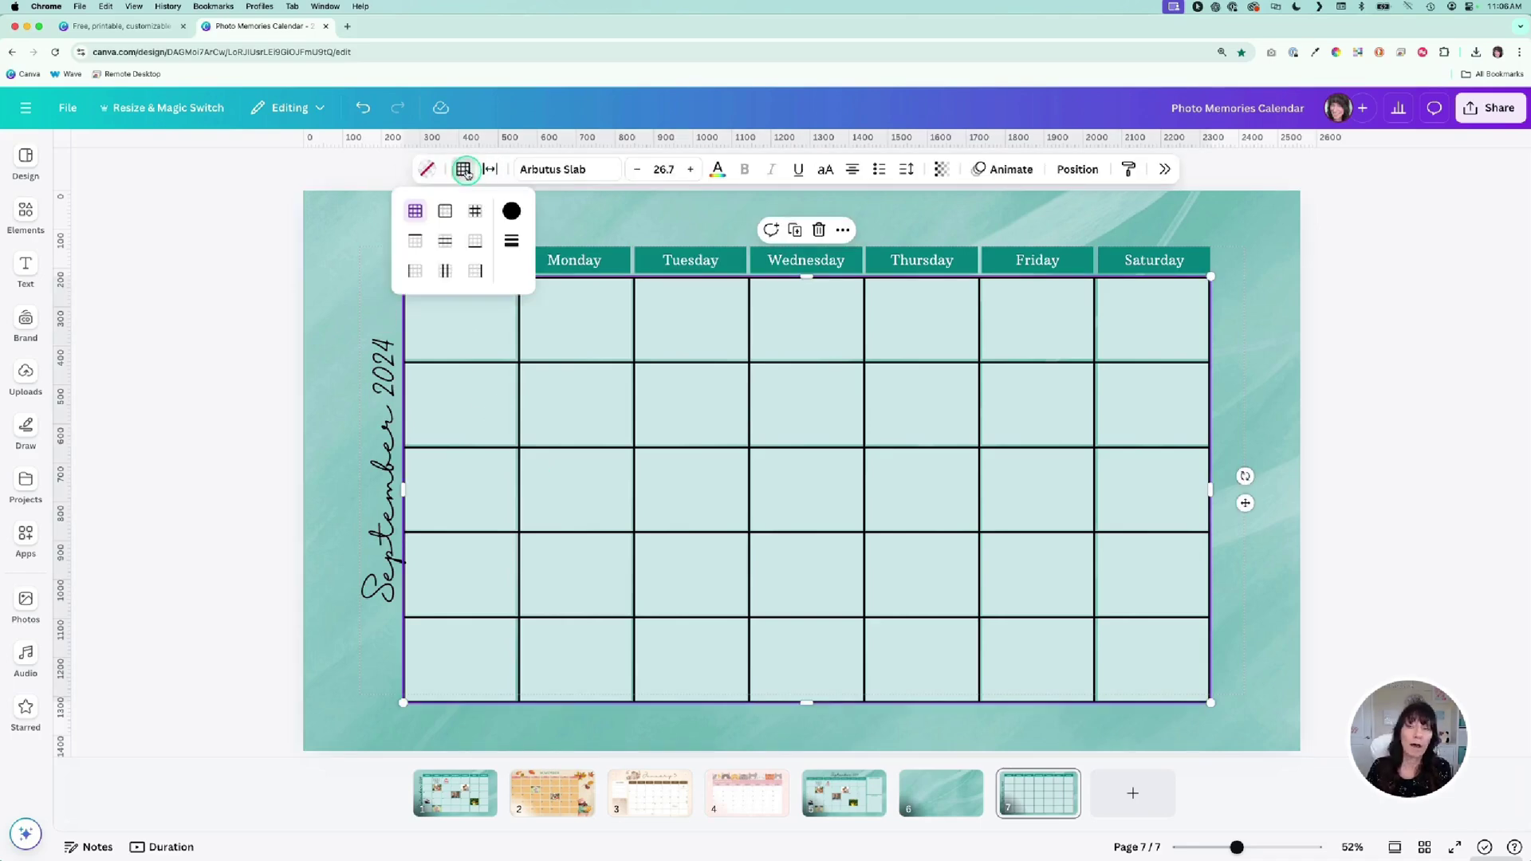
pyautogui.click(511, 243)
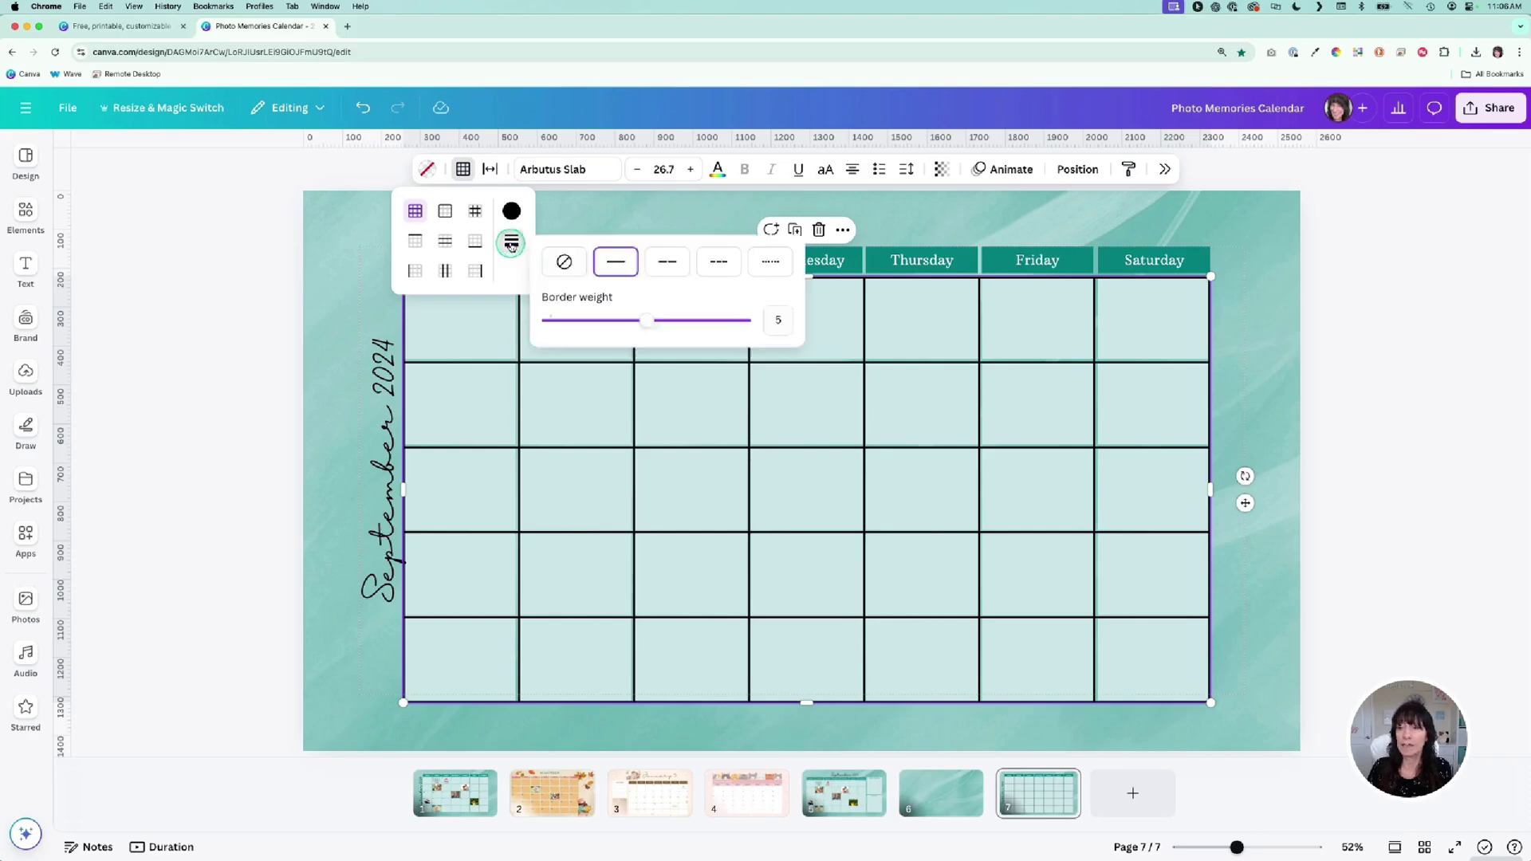
pyautogui.click(565, 263)
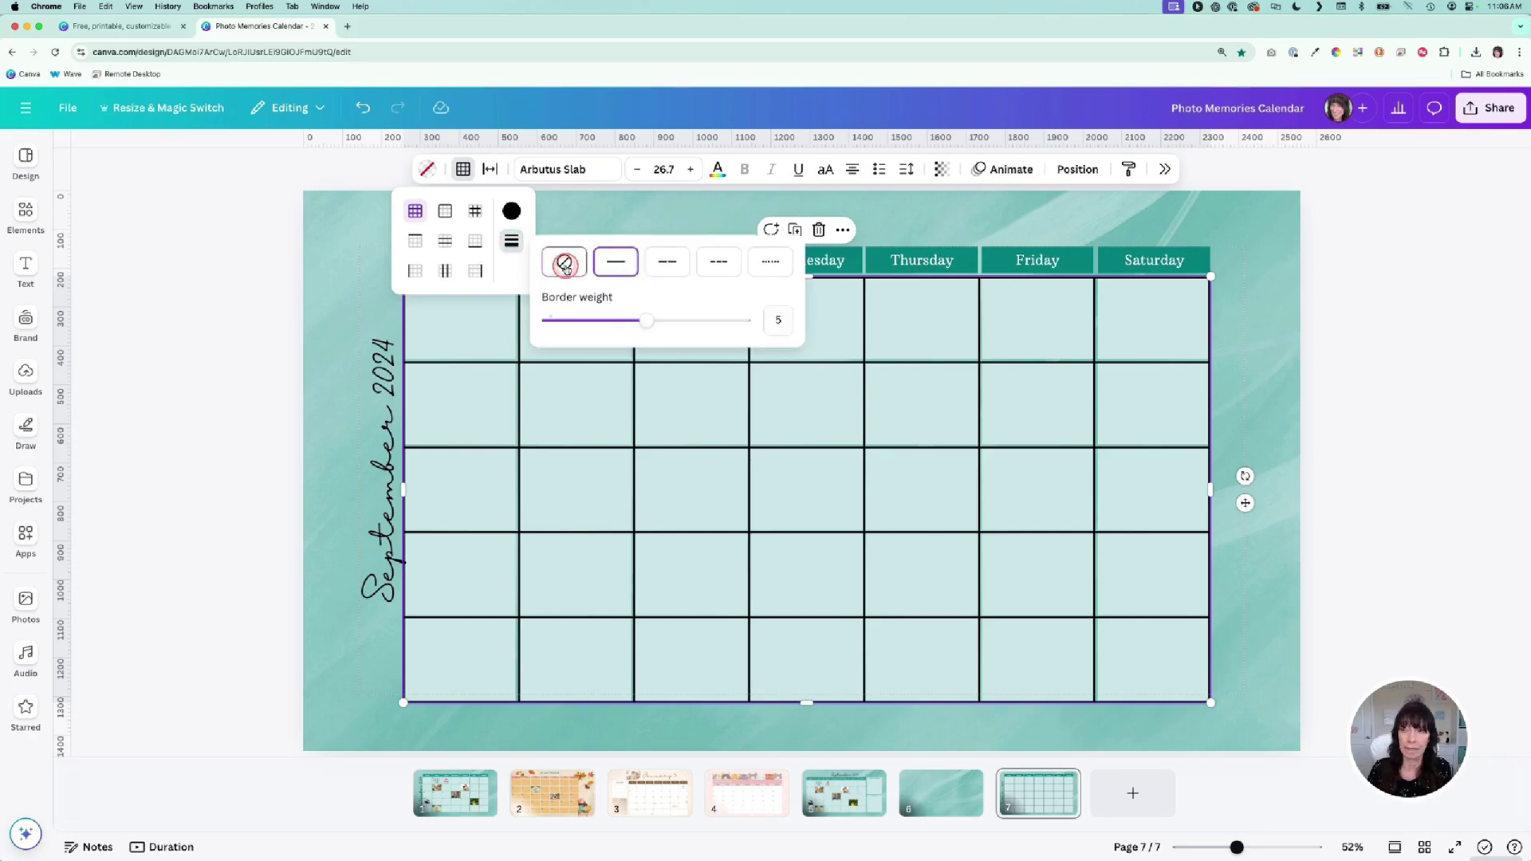
pyautogui.click(280, 304)
pyautogui.click(281, 304)
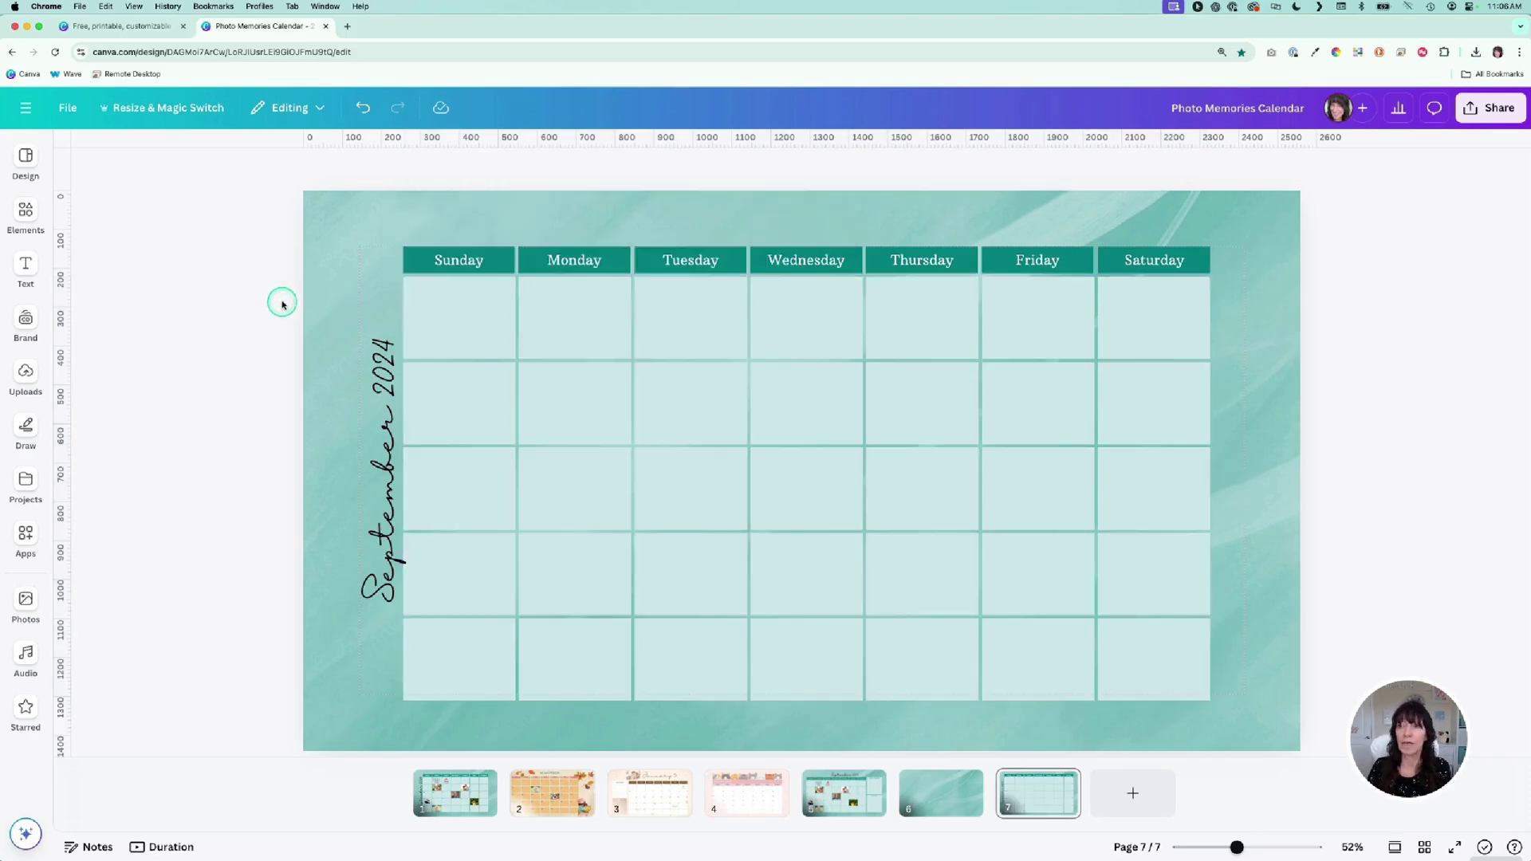
pyautogui.click(459, 327)
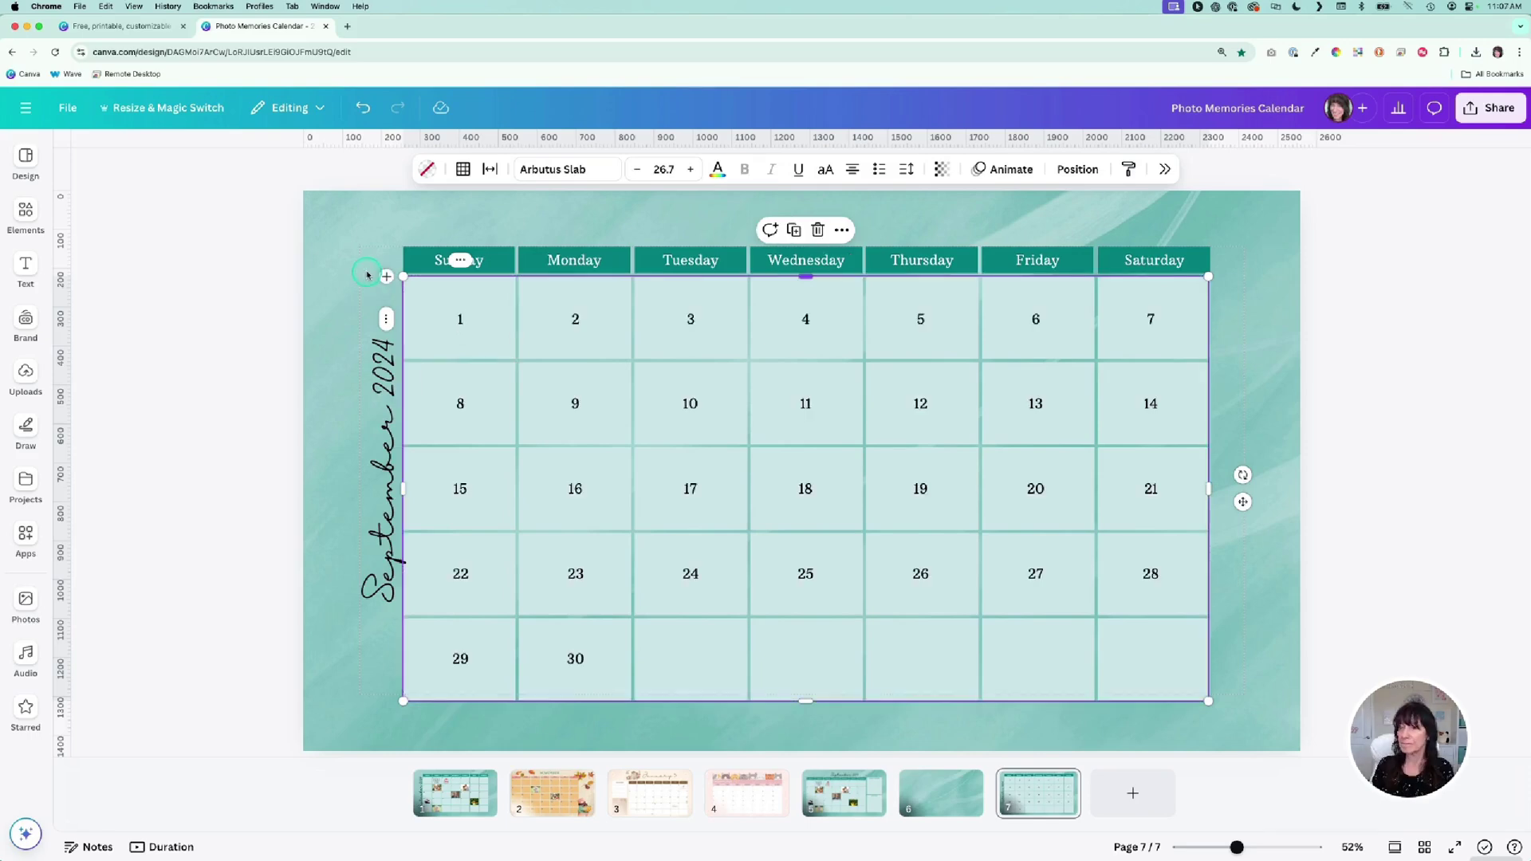
pyautogui.click(1206, 456)
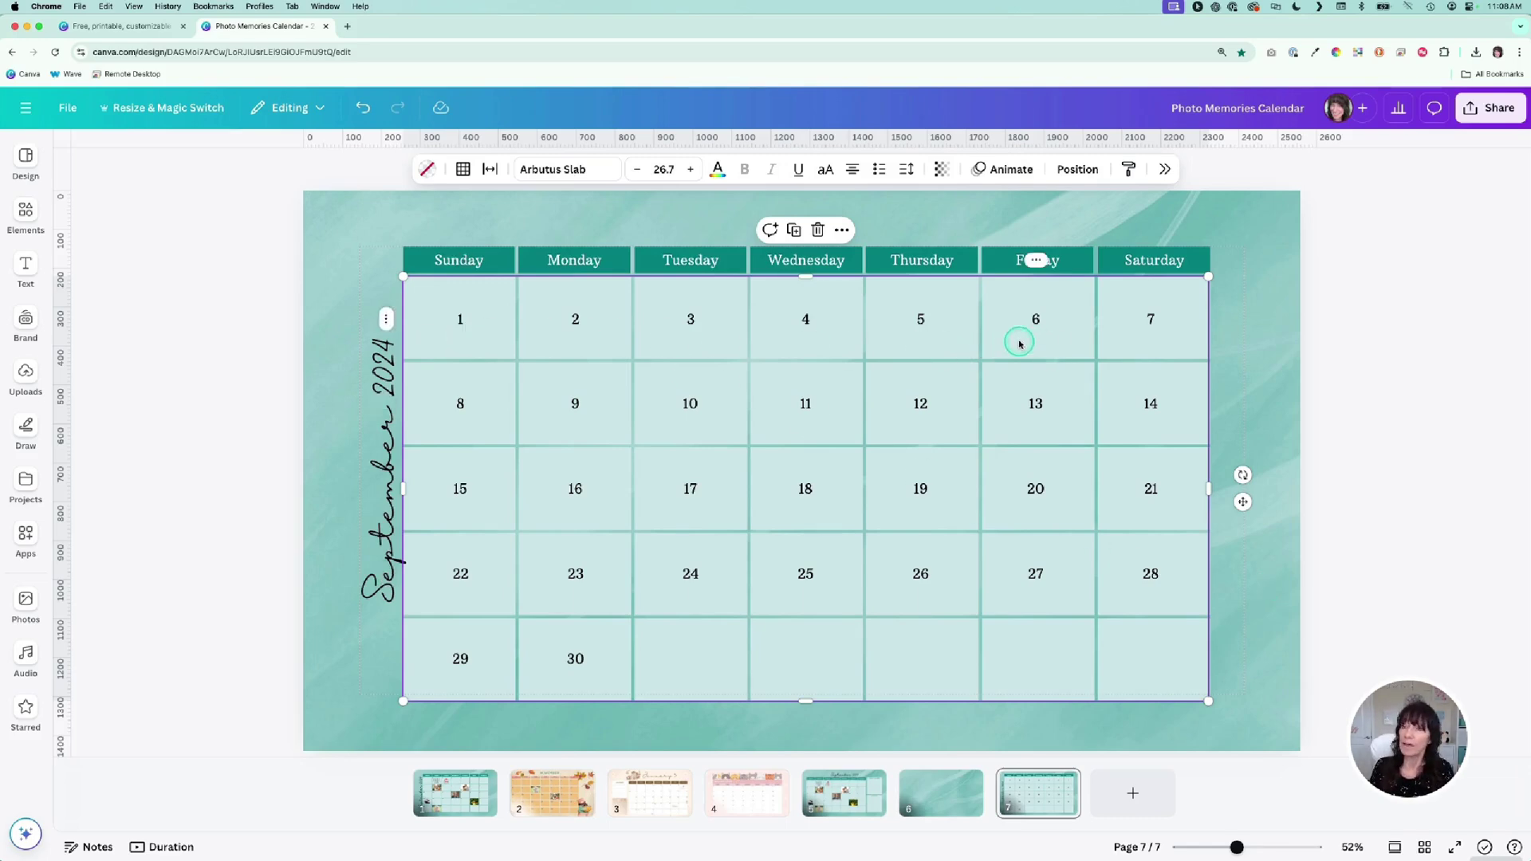
# Set the date cells to Top vertical alignment and left horizontal alignment.
pyautogui.click(907, 171)
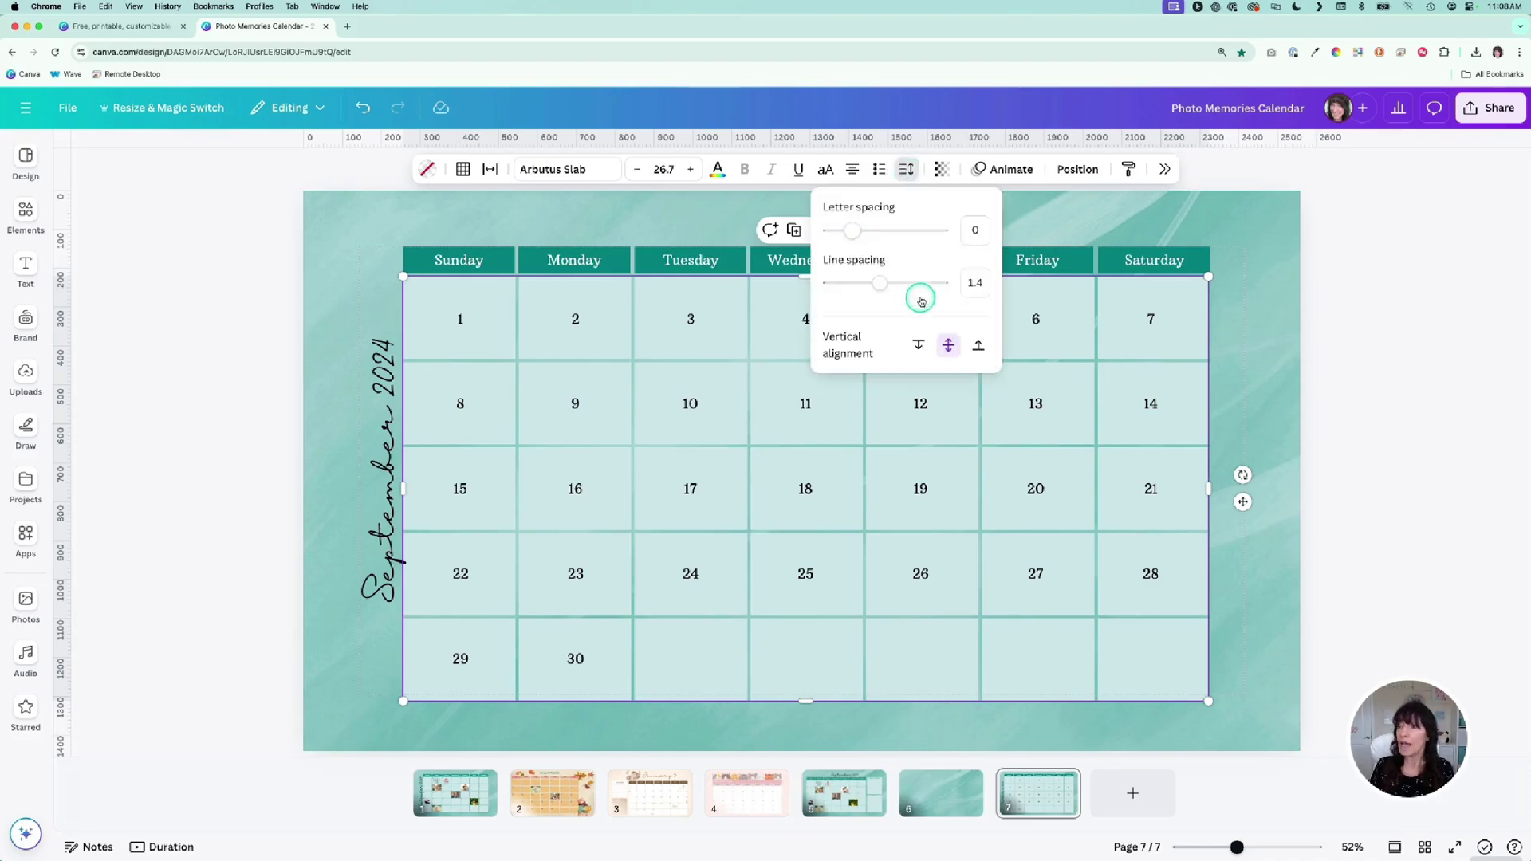
pyautogui.click(918, 348)
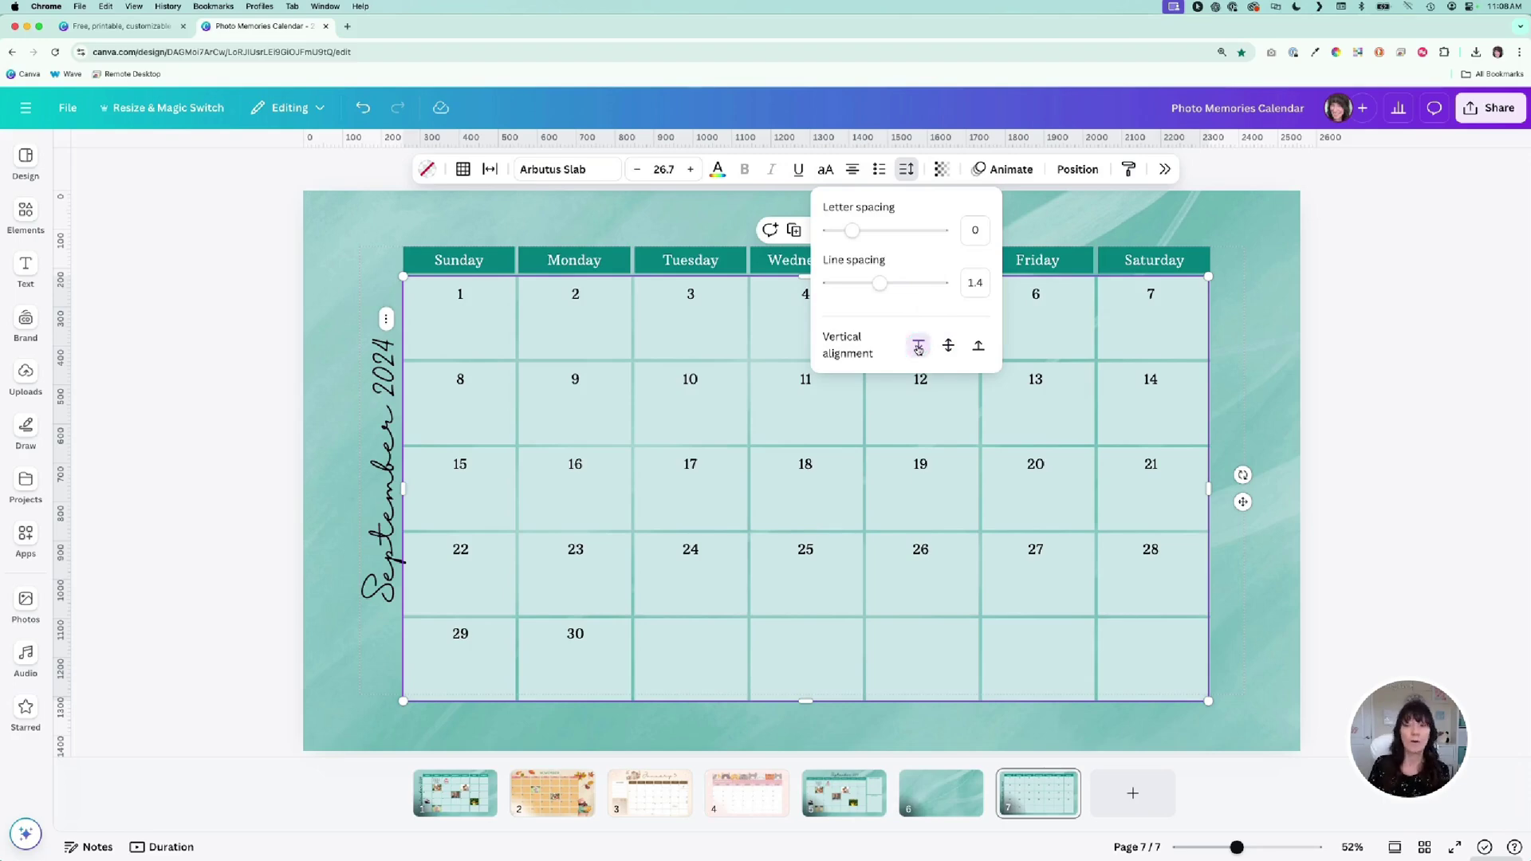
pyautogui.click(852, 170)
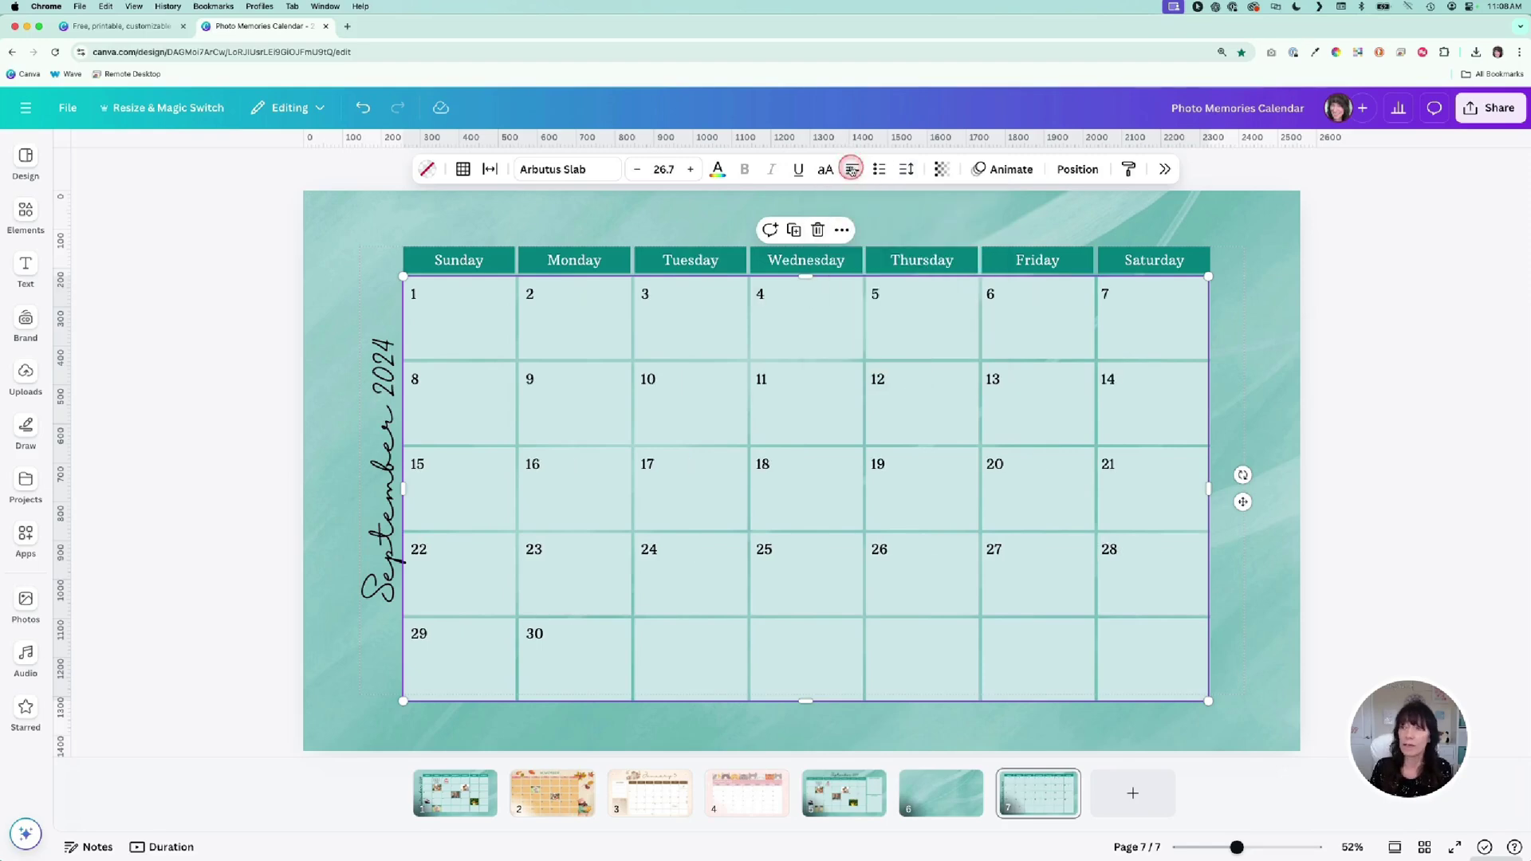
pyautogui.click(851, 170)
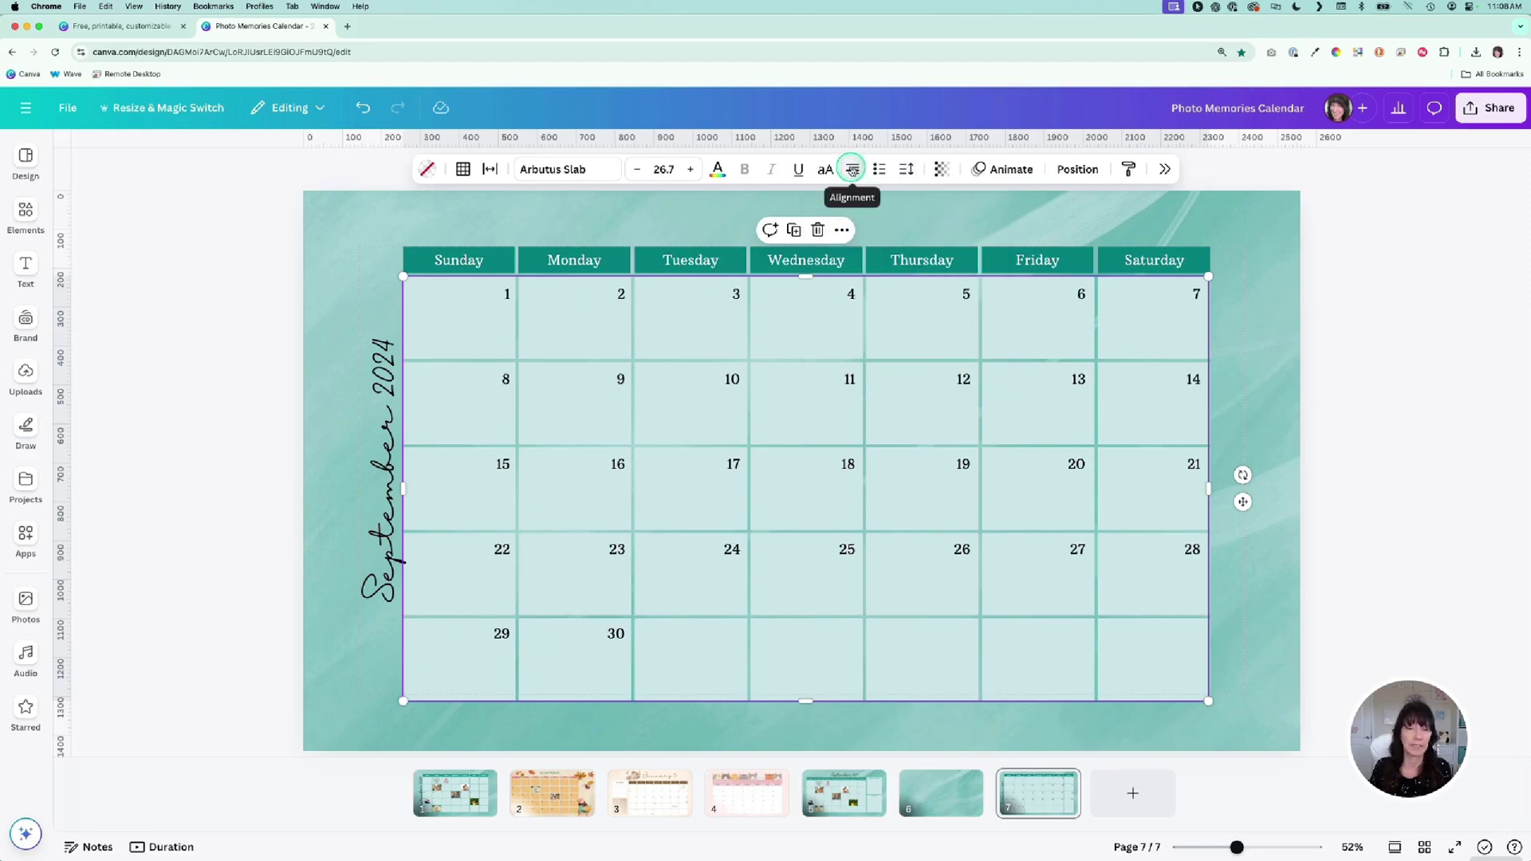
pyautogui.click(851, 170)
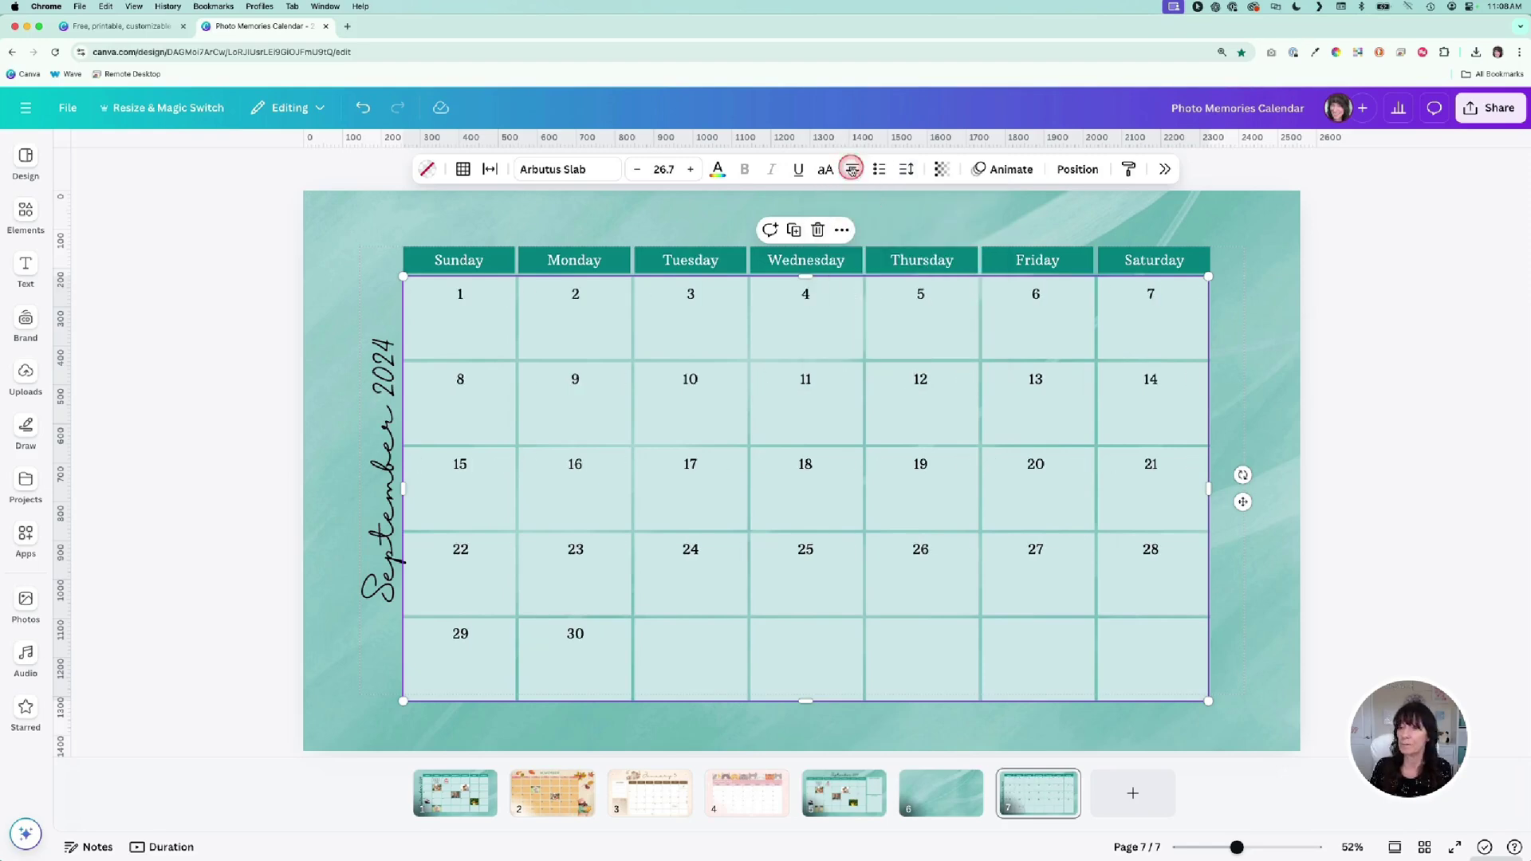
pyautogui.click(195, 293)
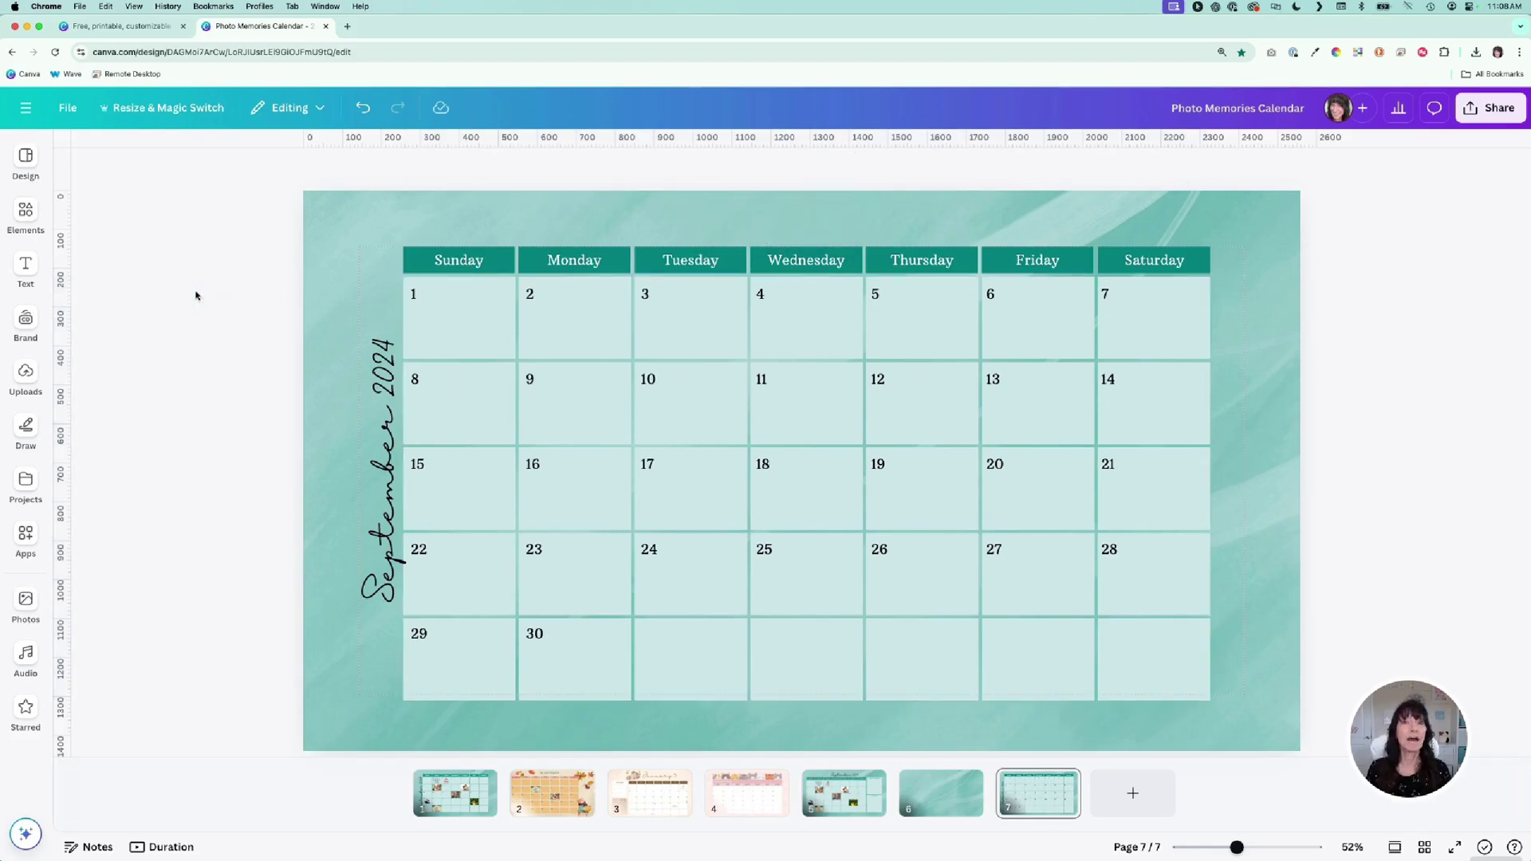
# Open the Starred photos, drag the wedding photo toward the calendar, and reselect the date table.
pyautogui.click(26, 709)
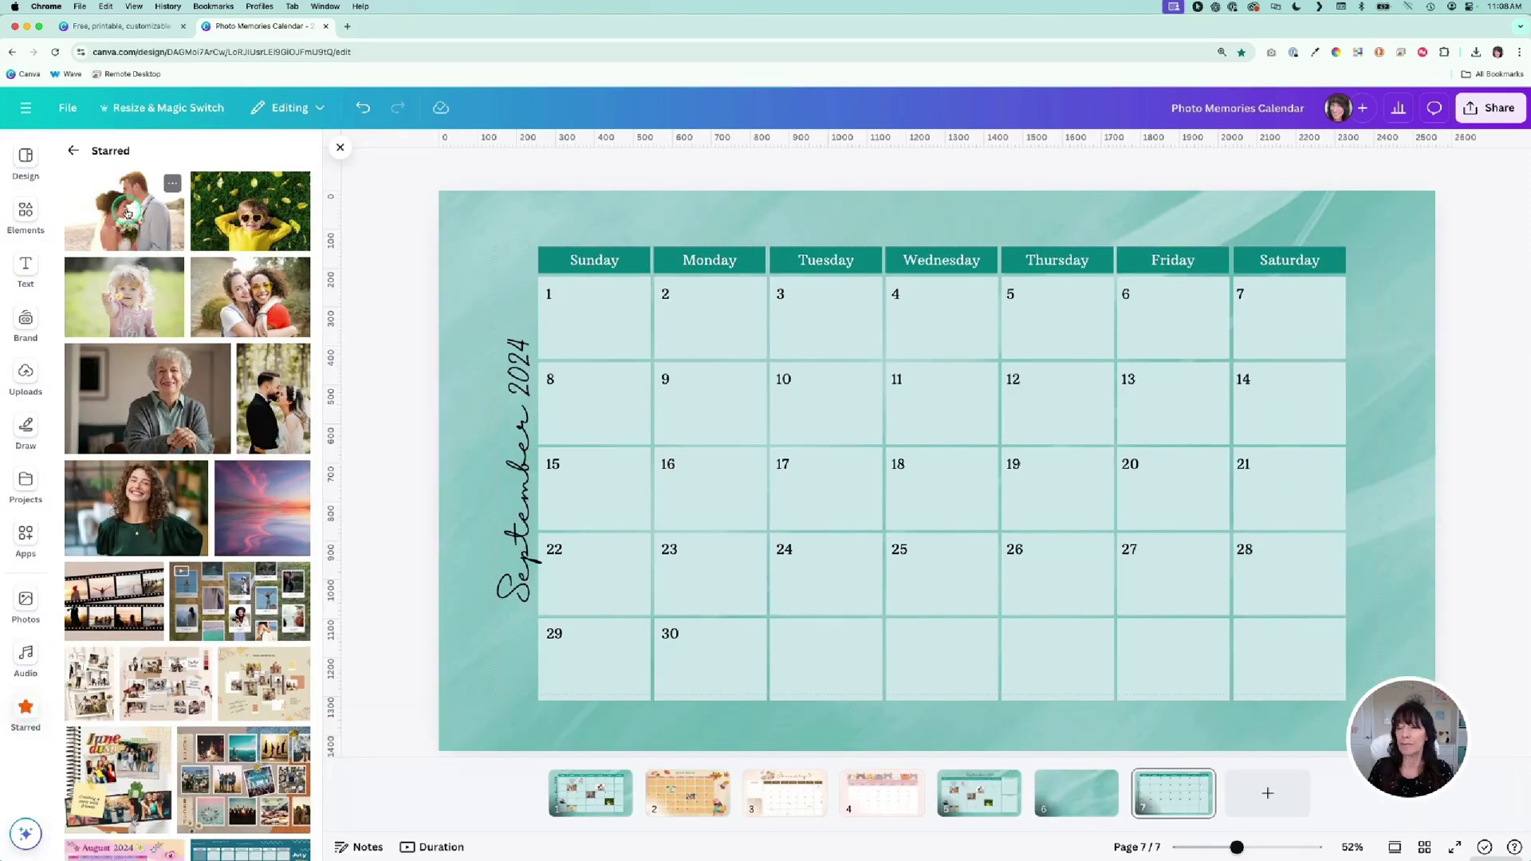
pyautogui.moveTo(114, 209); pyautogui.dragTo(327, 237)
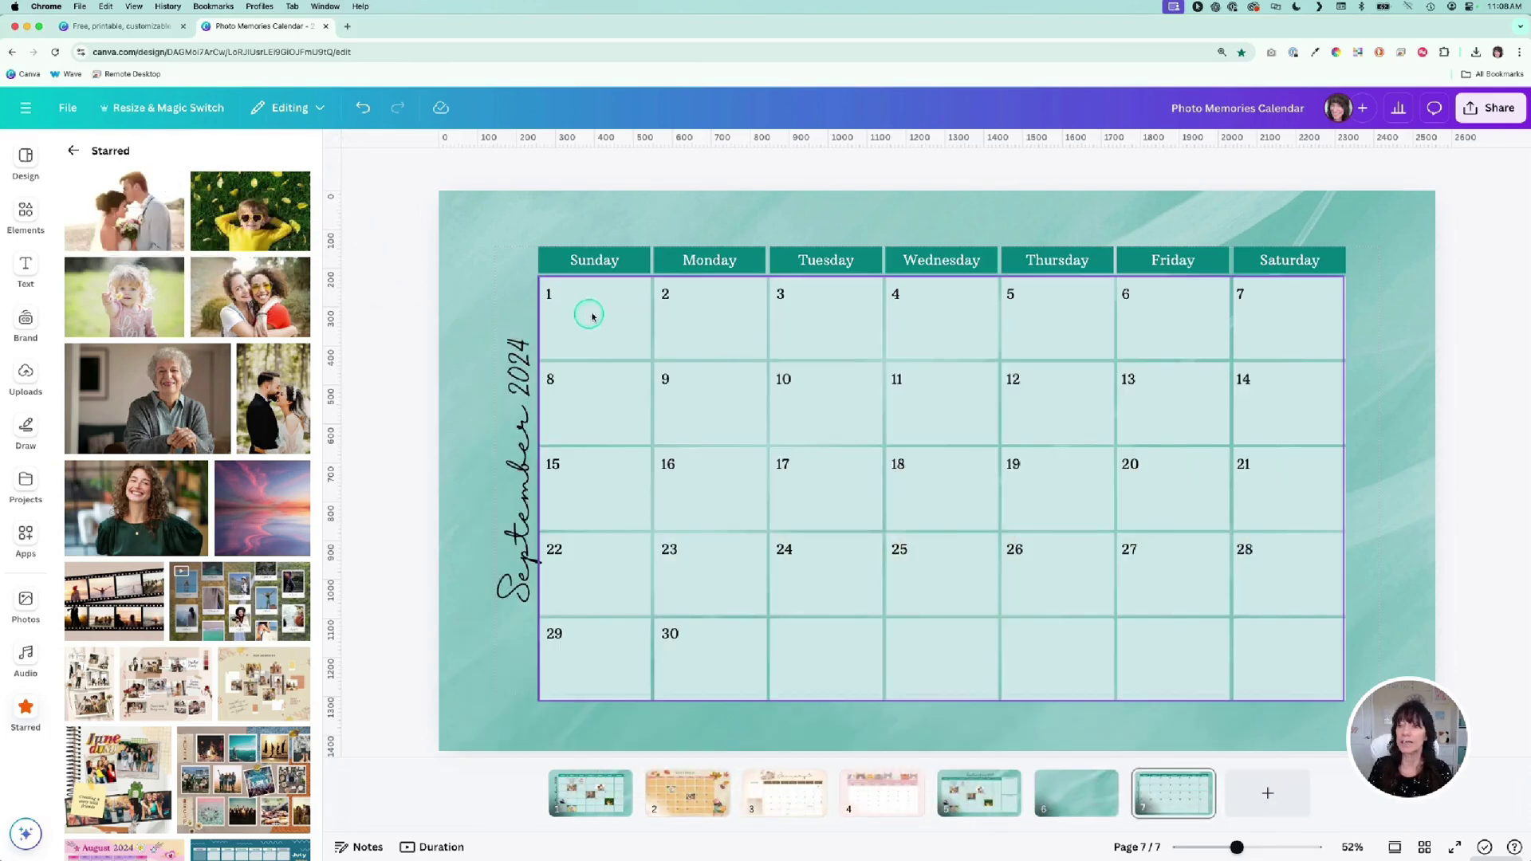
pyautogui.click(614, 279)
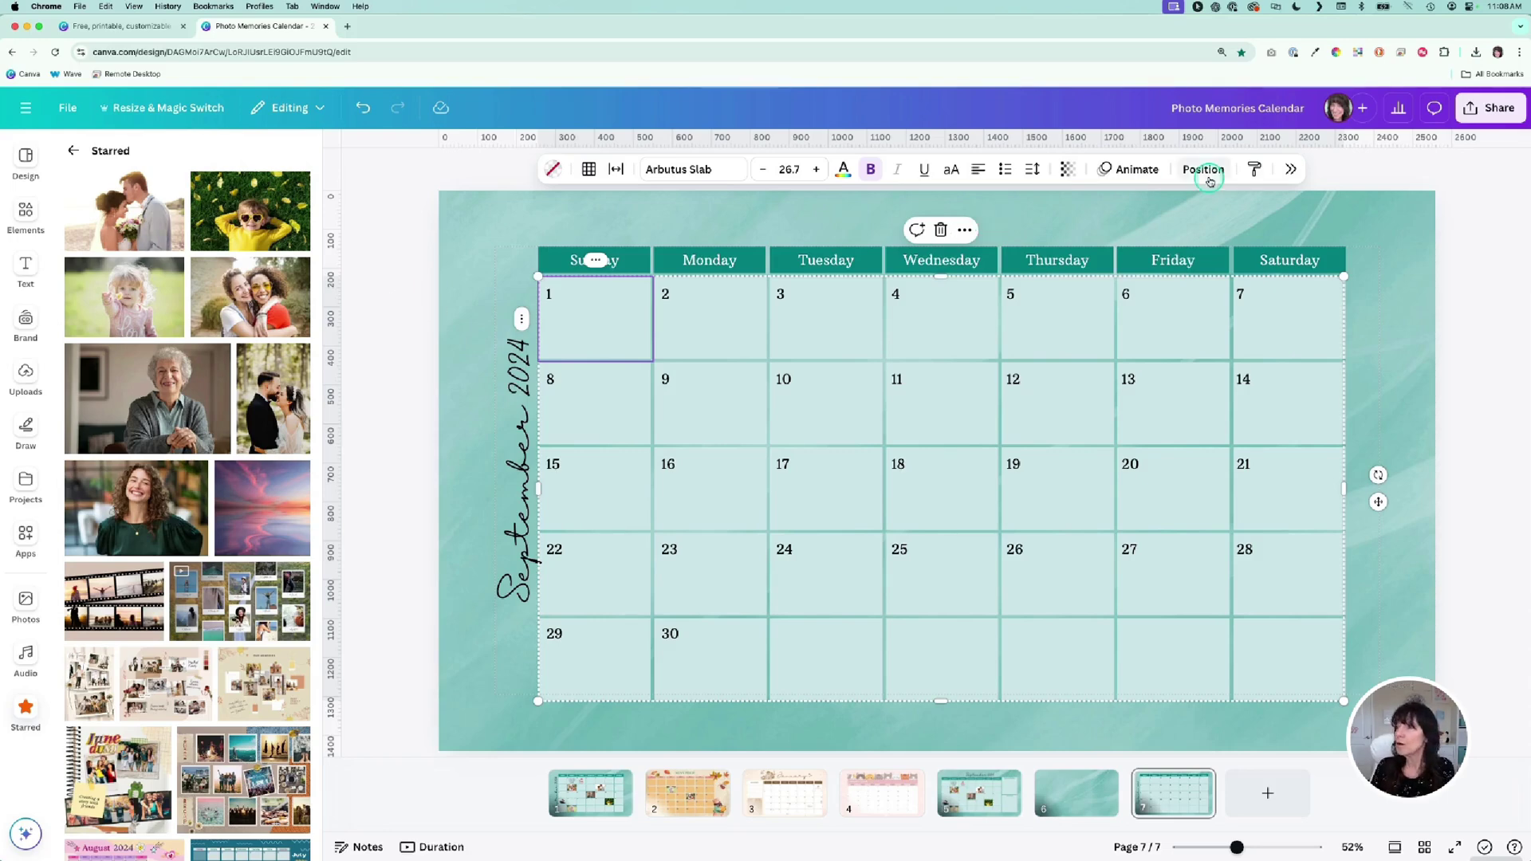
# Place the wedding, two-women, curly-haired woman and sunglasses kid photos into calendar day cells.
pyautogui.click(1203, 169)
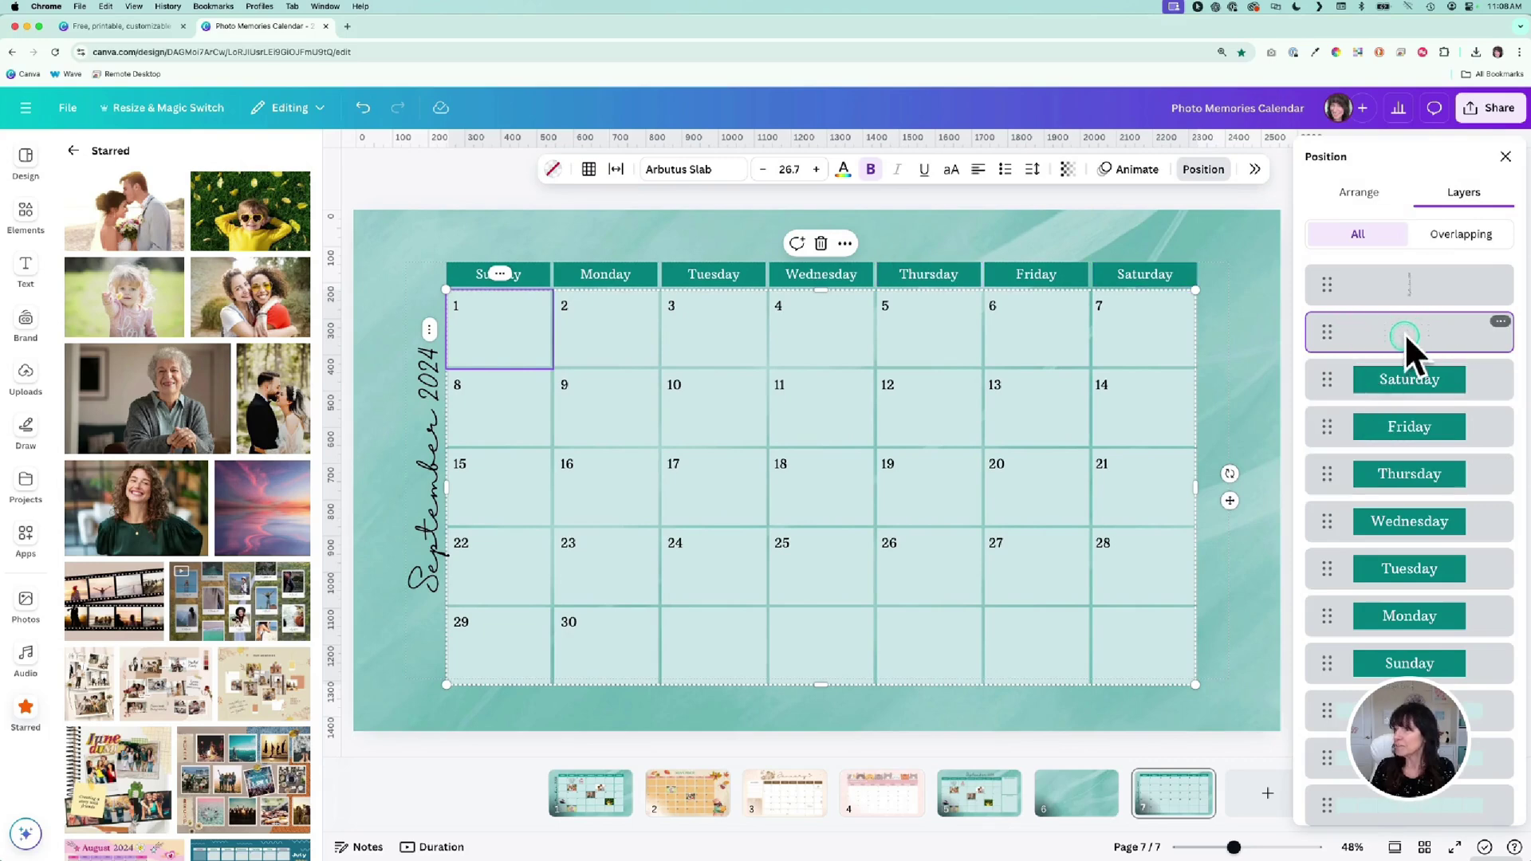
pyautogui.moveTo(1340, 337); pyautogui.dragTo(1347, 772)
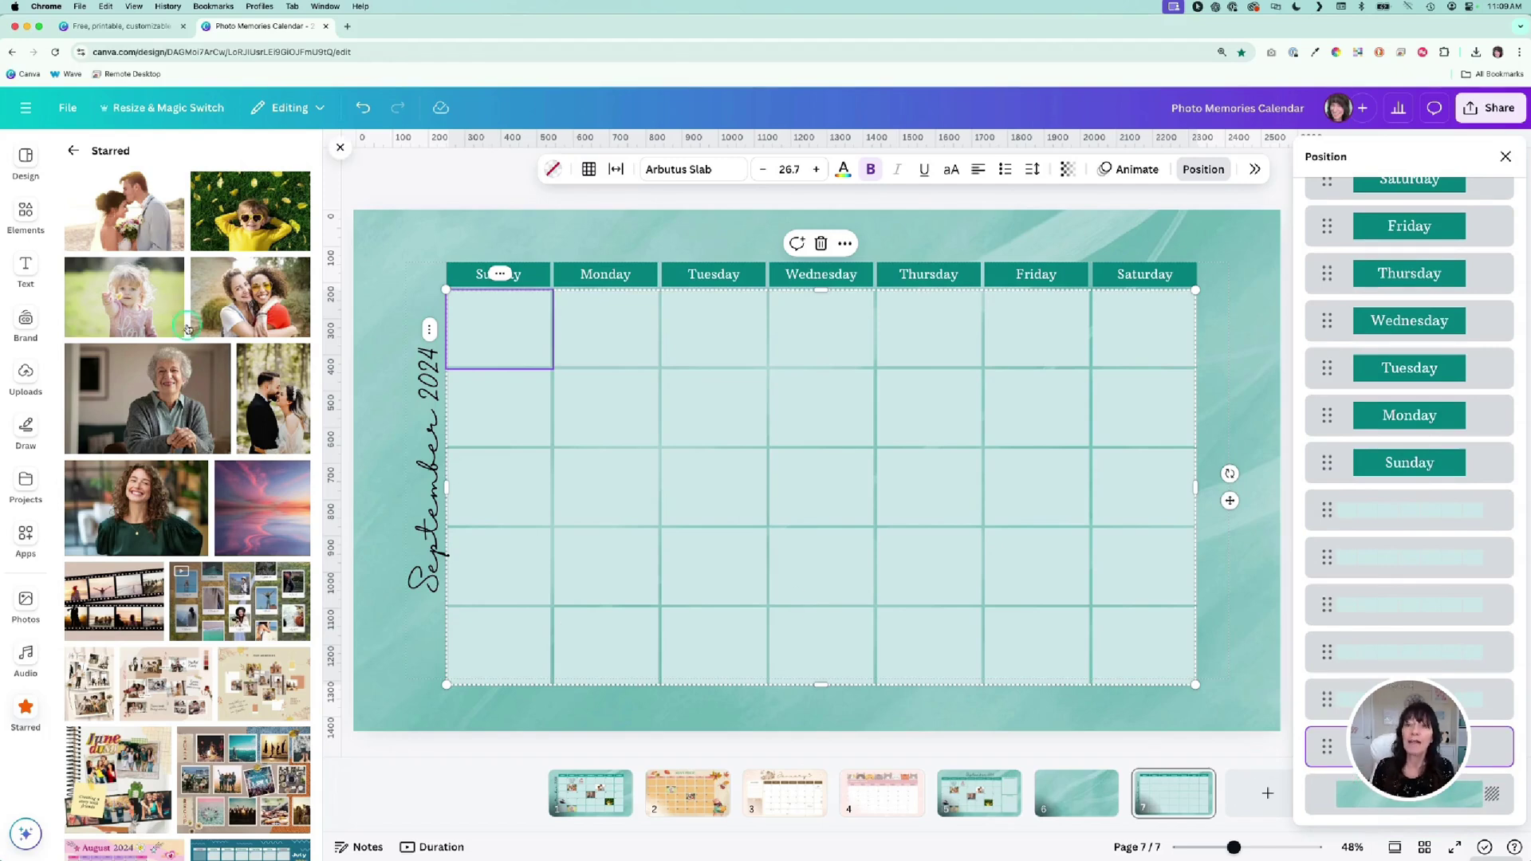
pyautogui.moveTo(121, 231); pyautogui.dragTo(889, 411)
pyautogui.moveTo(255, 297); pyautogui.dragTo(608, 403)
pyautogui.moveTo(124, 297); pyautogui.dragTo(833, 558)
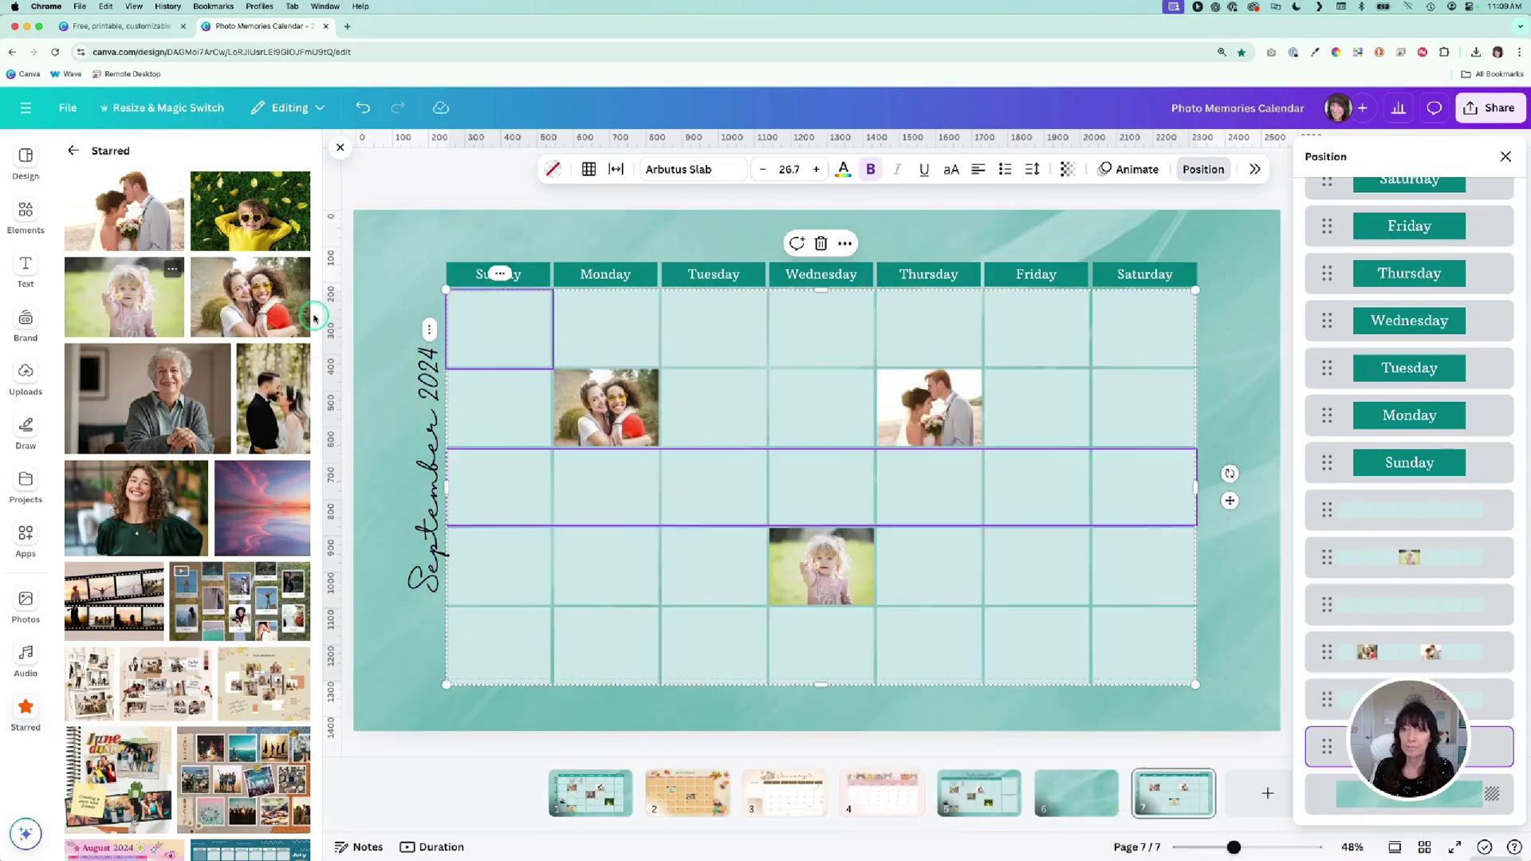
pyautogui.moveTo(136, 504); pyautogui.dragTo(1114, 513)
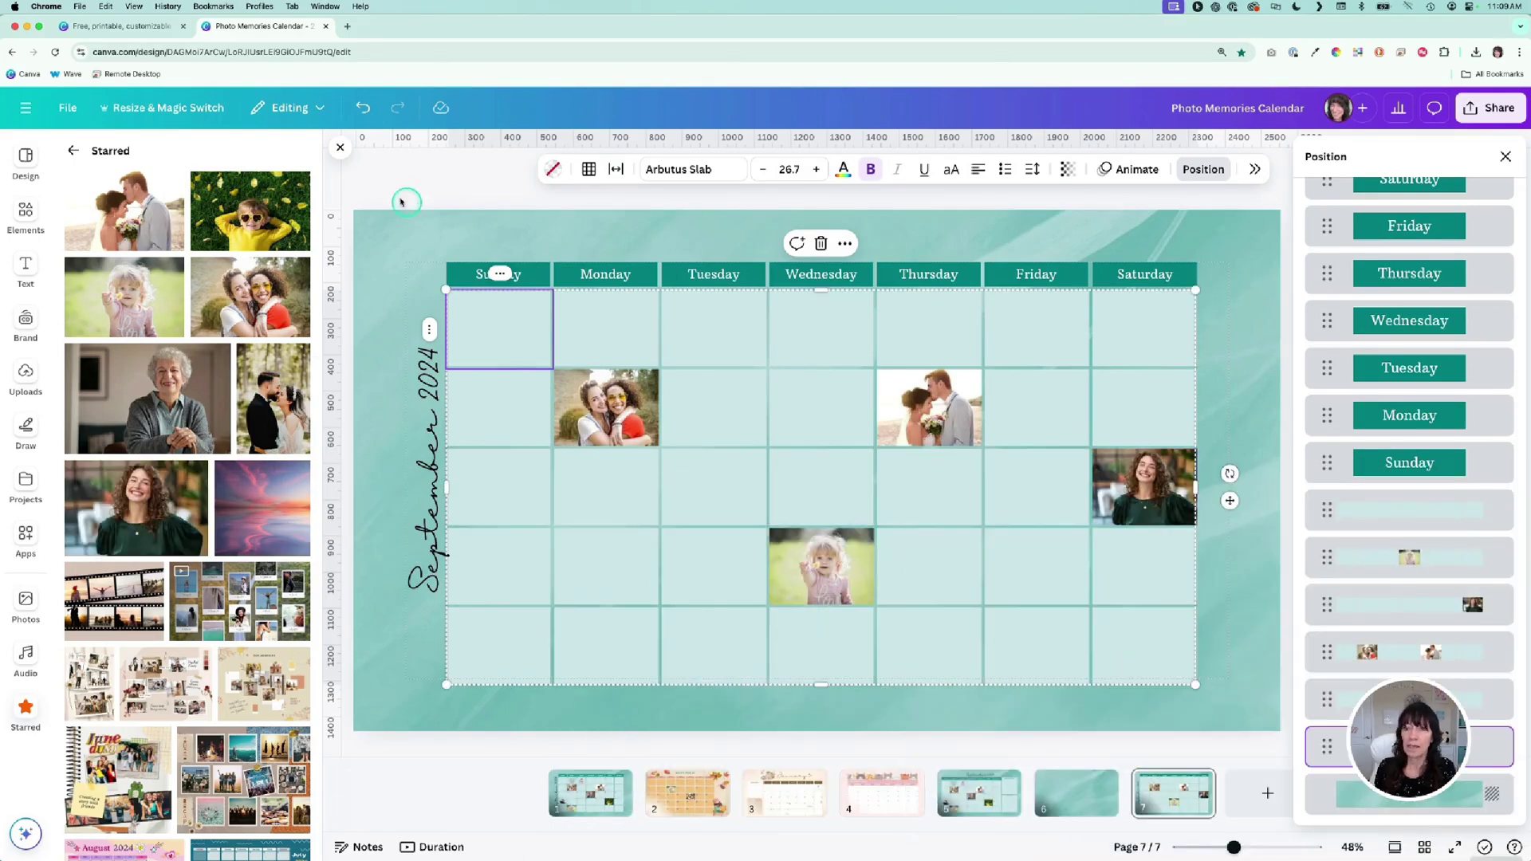
pyautogui.moveTo(253, 214); pyautogui.dragTo(501, 637)
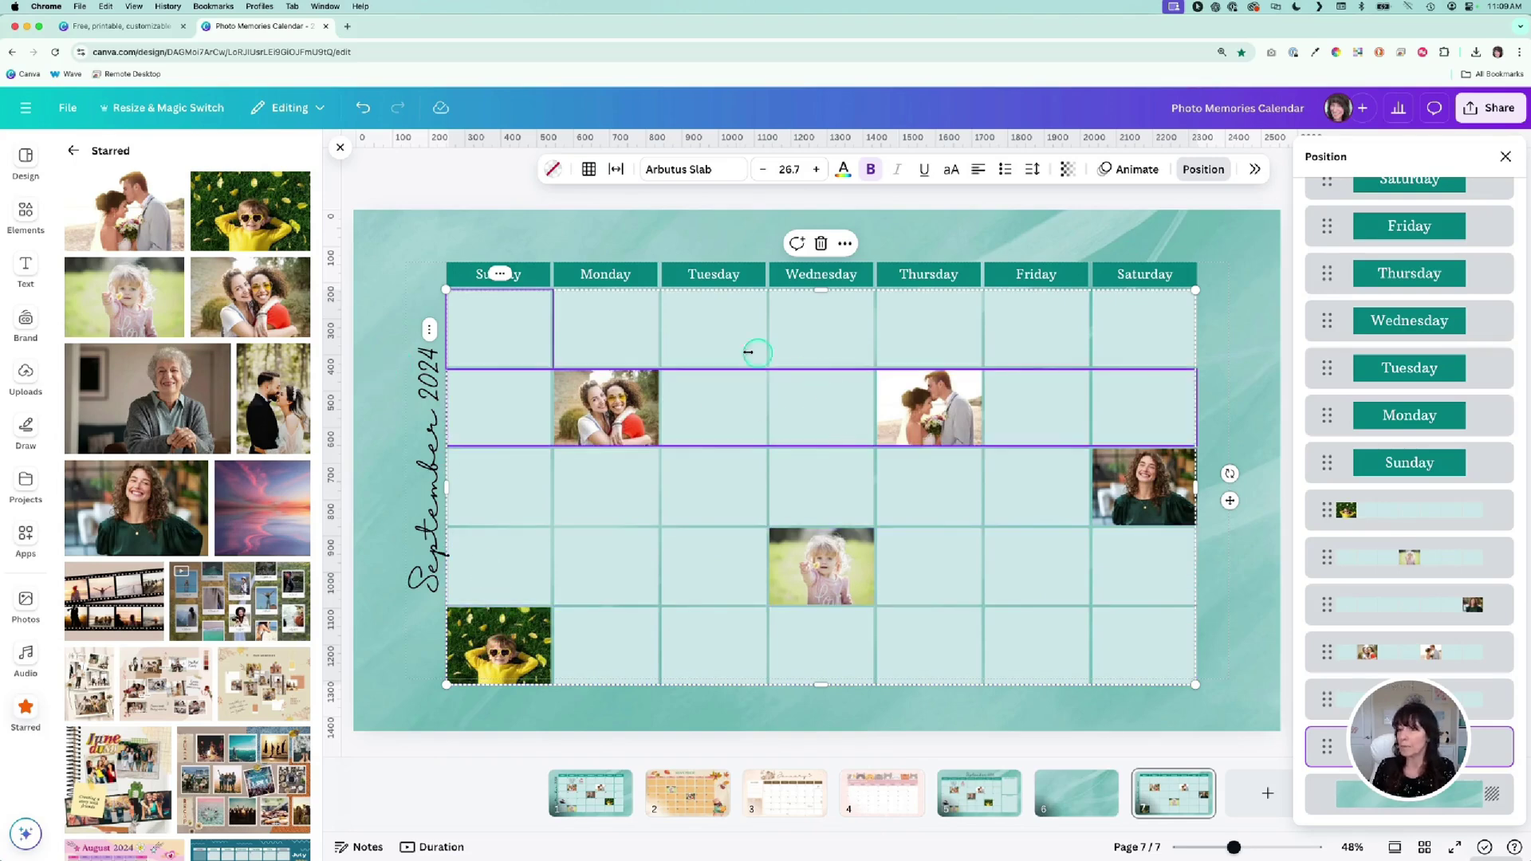
# Recrop the two-women photo so it fits its row-two Monday cell.
pyautogui.click(605, 416)
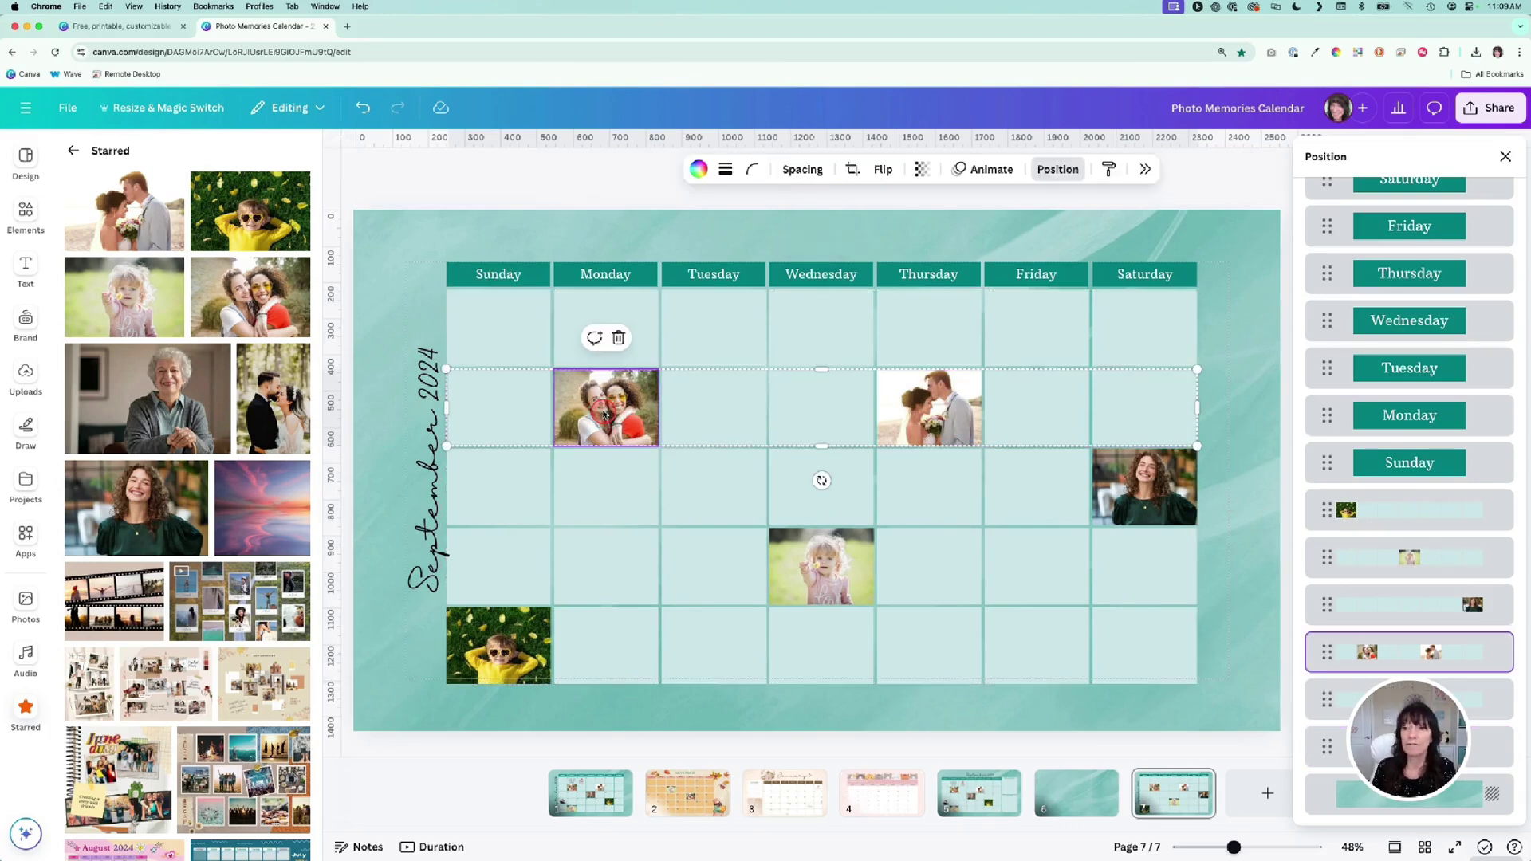
pyautogui.doubleClick(605, 415)
pyautogui.press('Escape')
pyautogui.doubleClick(576, 395)
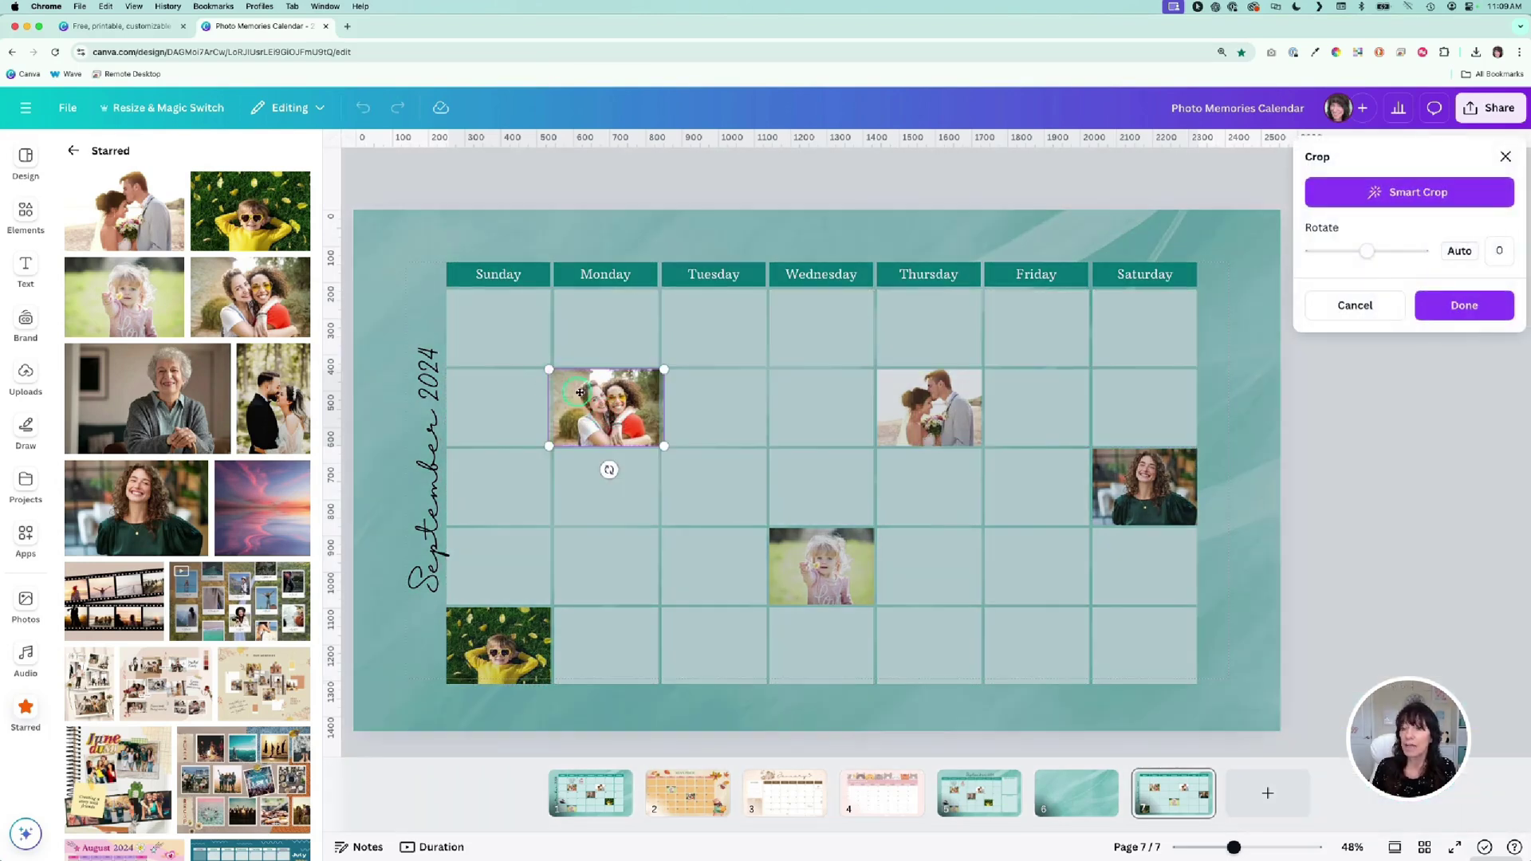
pyautogui.moveTo(599, 398); pyautogui.dragTo(514, 349)
pyautogui.moveTo(602, 423); pyautogui.dragTo(617, 434)
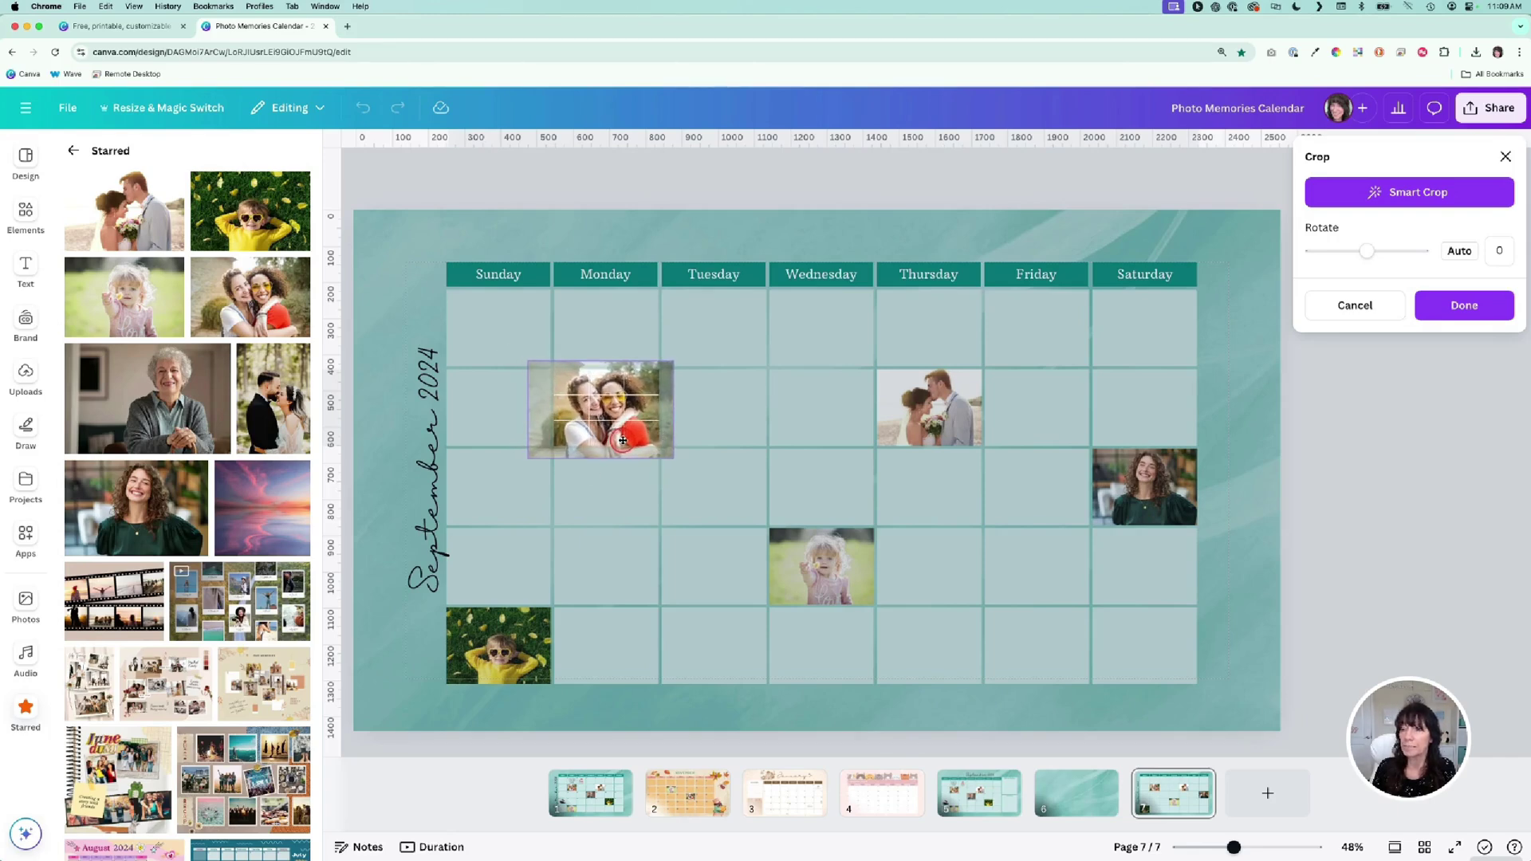
pyautogui.click(631, 190)
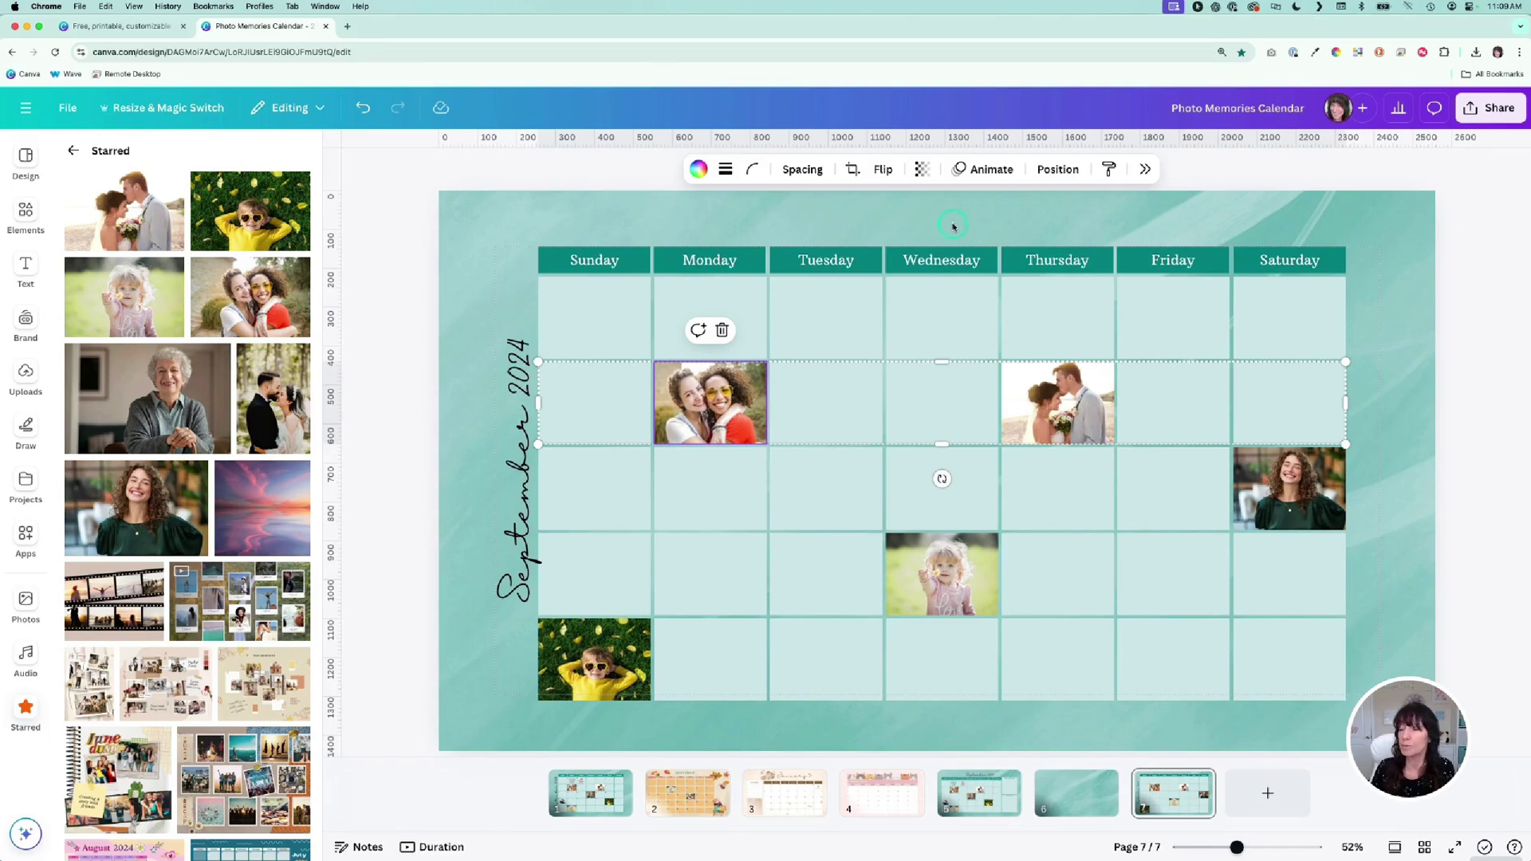
# Move the date-number table layer above the photos in the Layers list.
pyautogui.click(1055, 169)
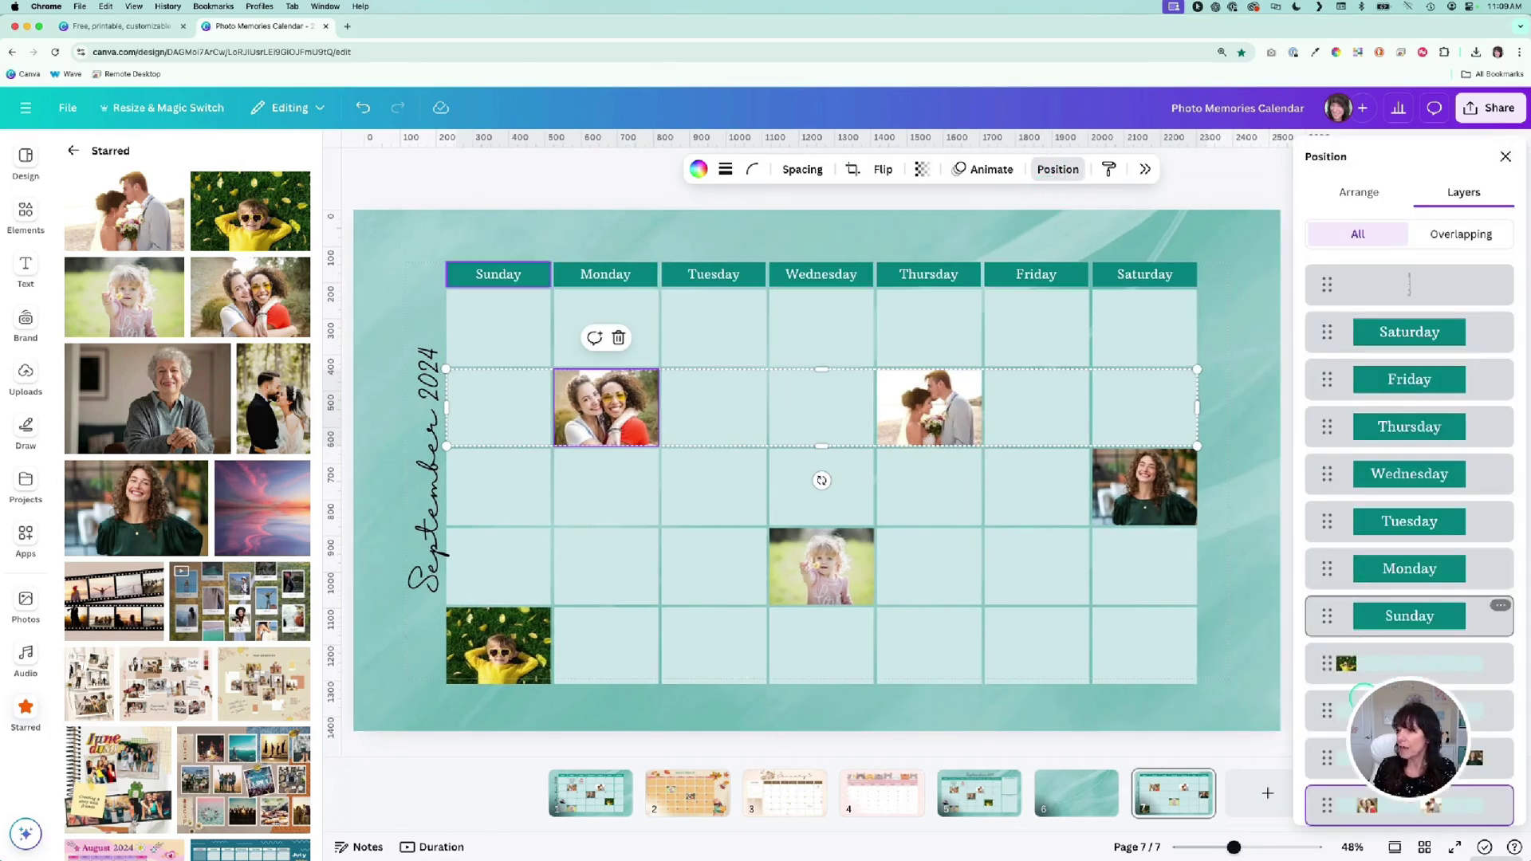
pyautogui.scroll(-2, 1409, 519)
pyautogui.click(1337, 748)
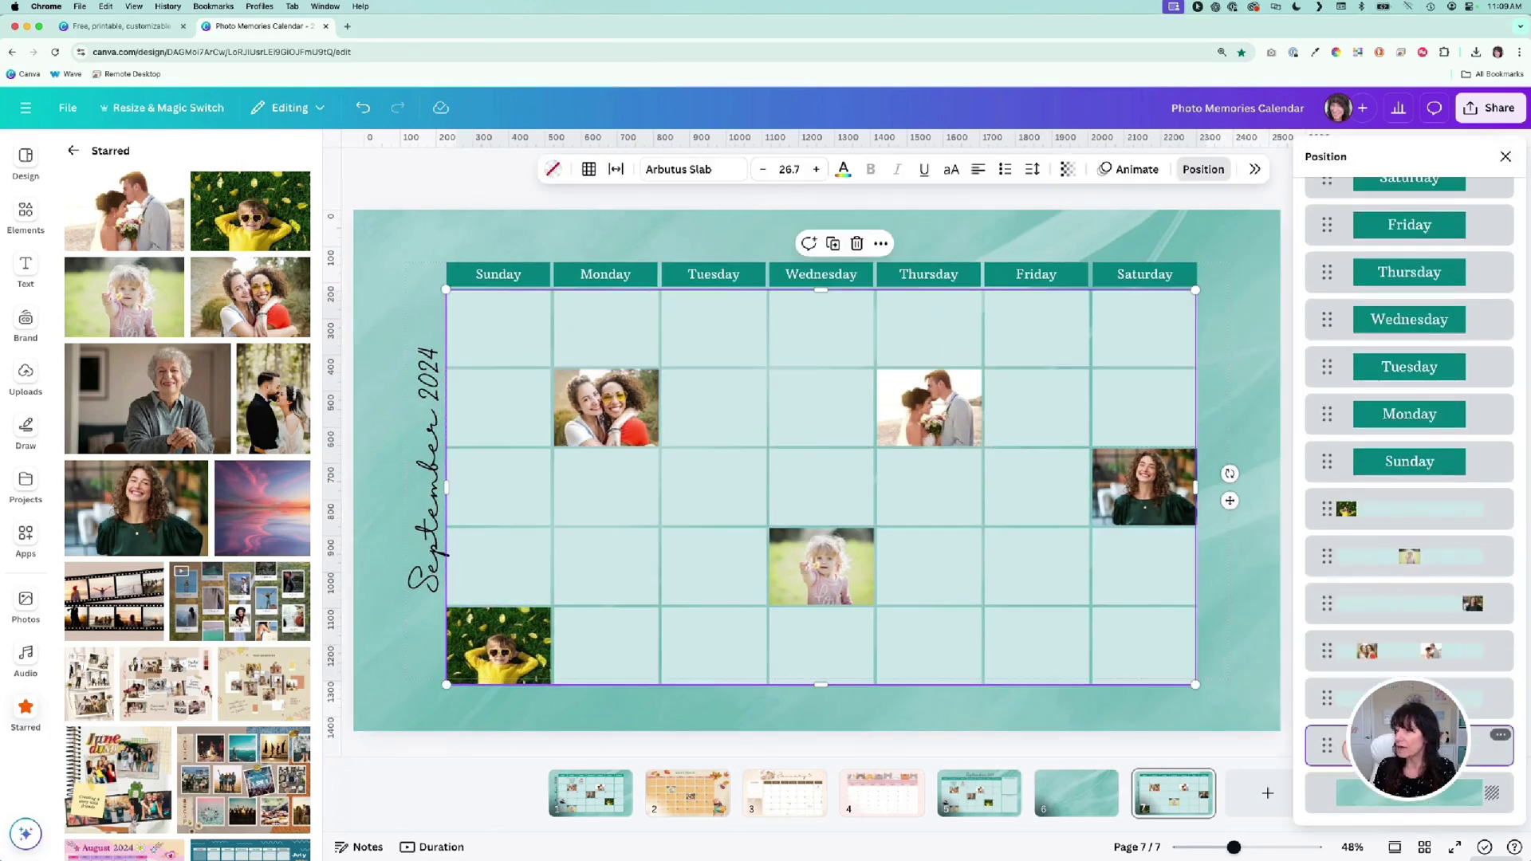
pyautogui.moveTo(1331, 750); pyautogui.dragTo(1340, 490)
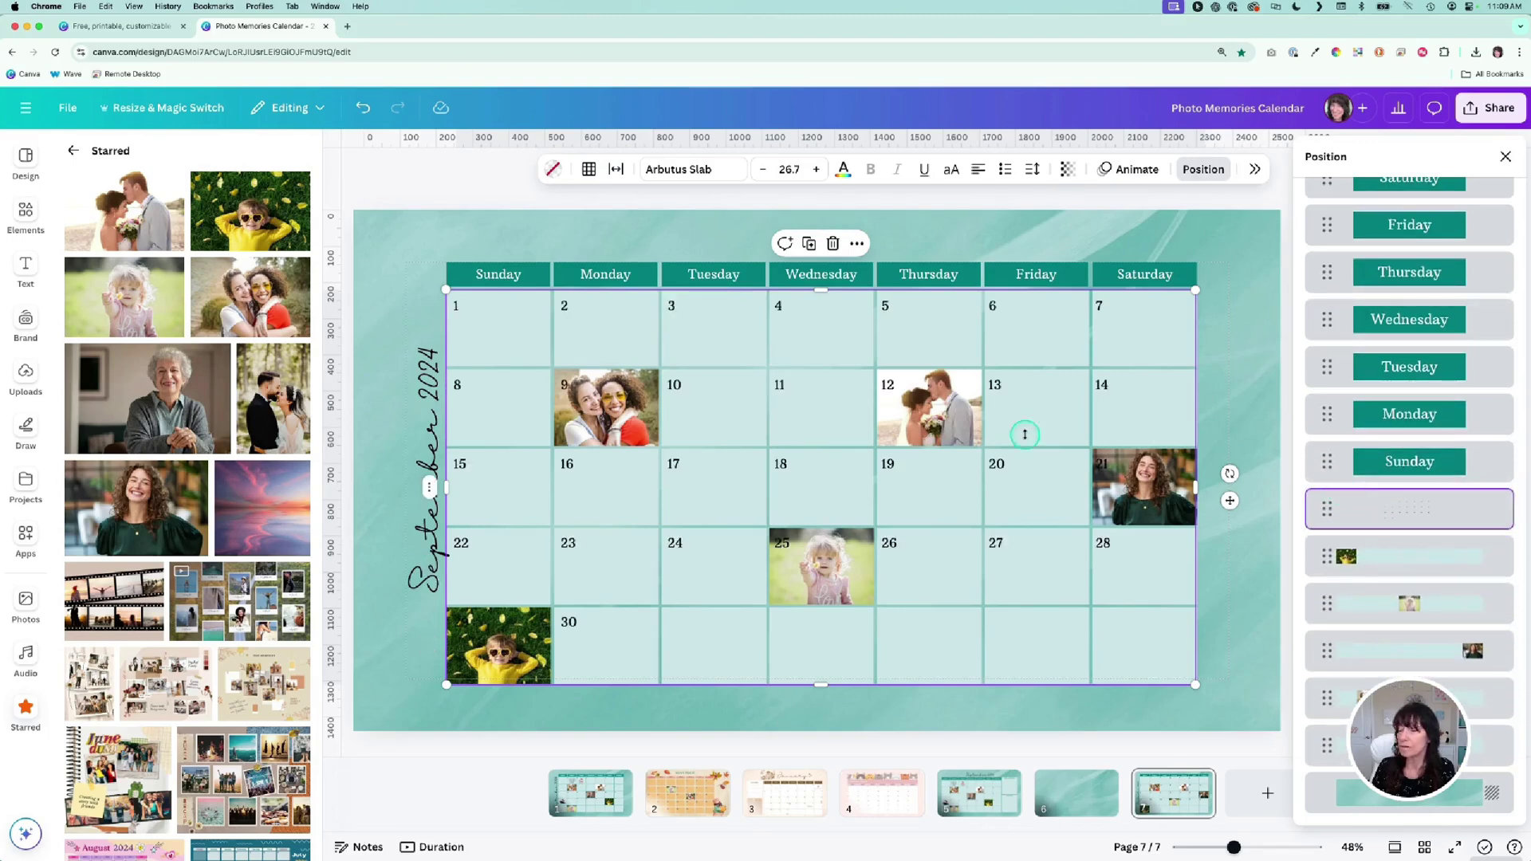
pyautogui.click(408, 242)
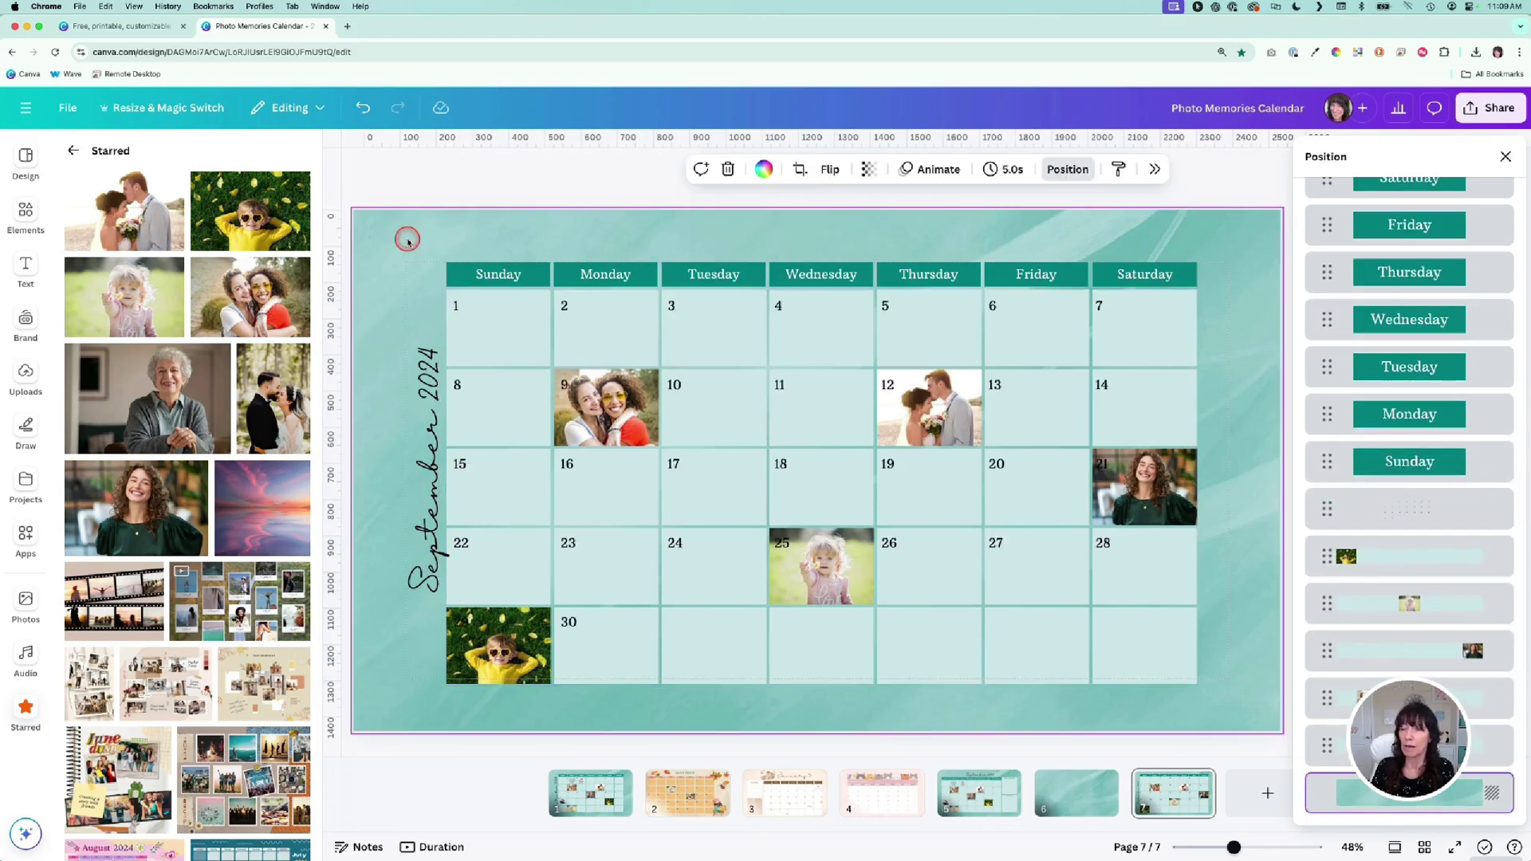
# Search Elements for 'school' and place a shrunken school building graphic in the Tuesday 3 cell.
pyautogui.click(329, 149)
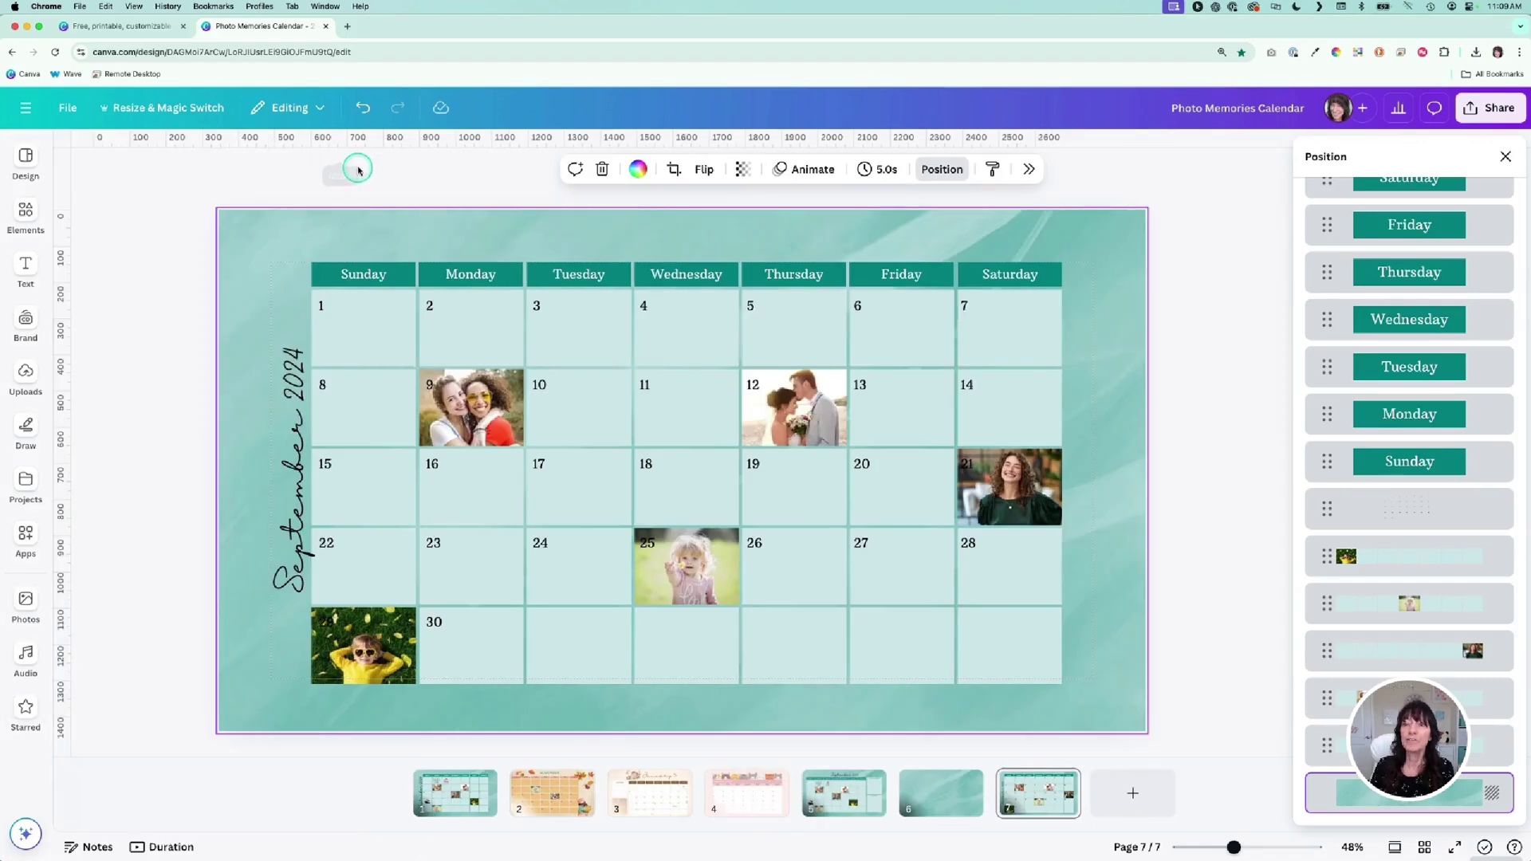
pyautogui.click(25, 212)
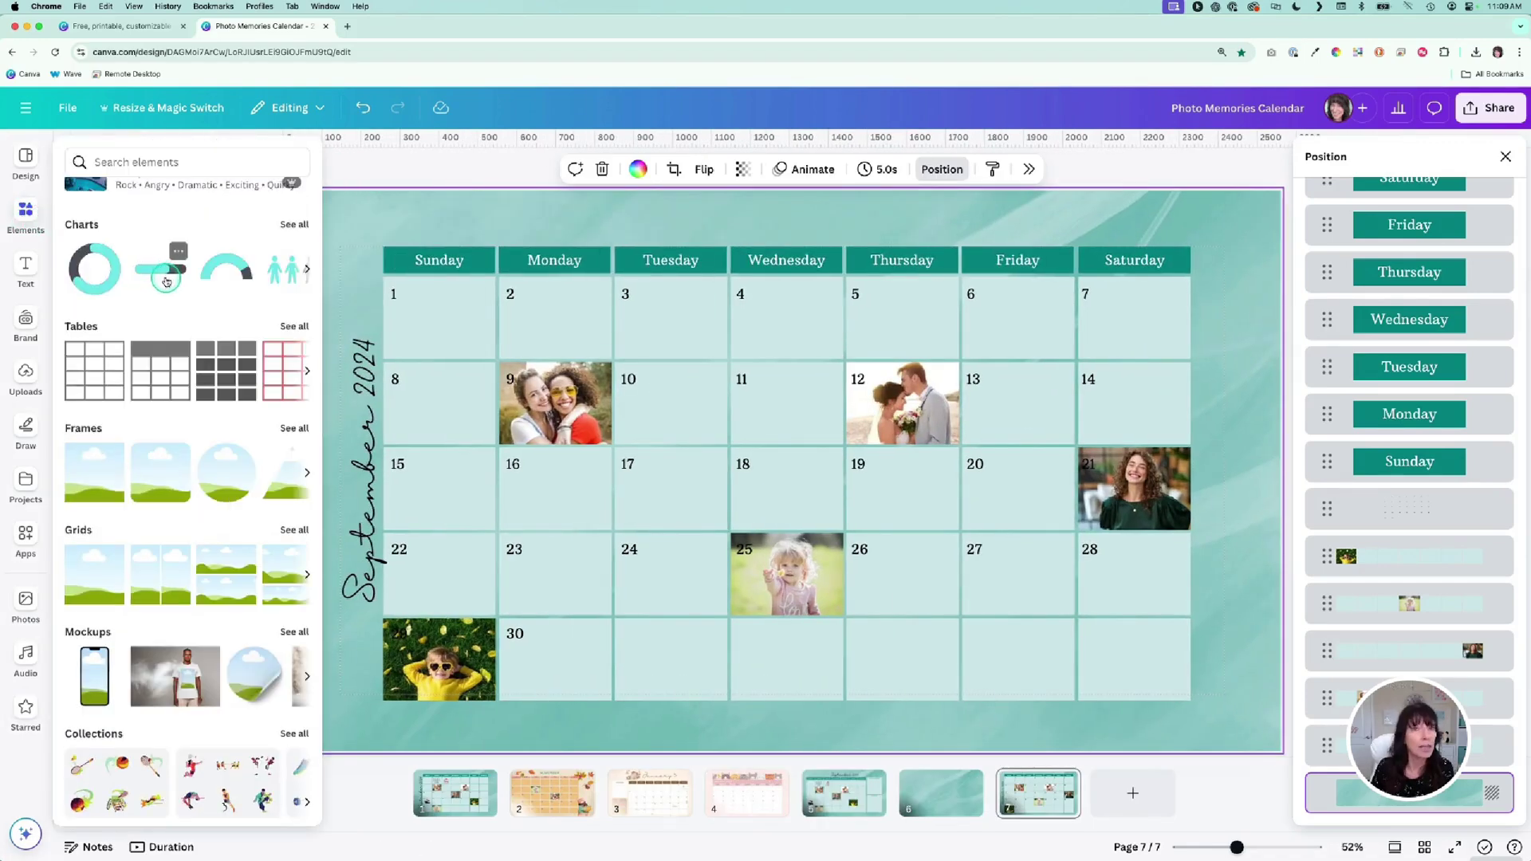
pyautogui.scroll(10, 166, 281)
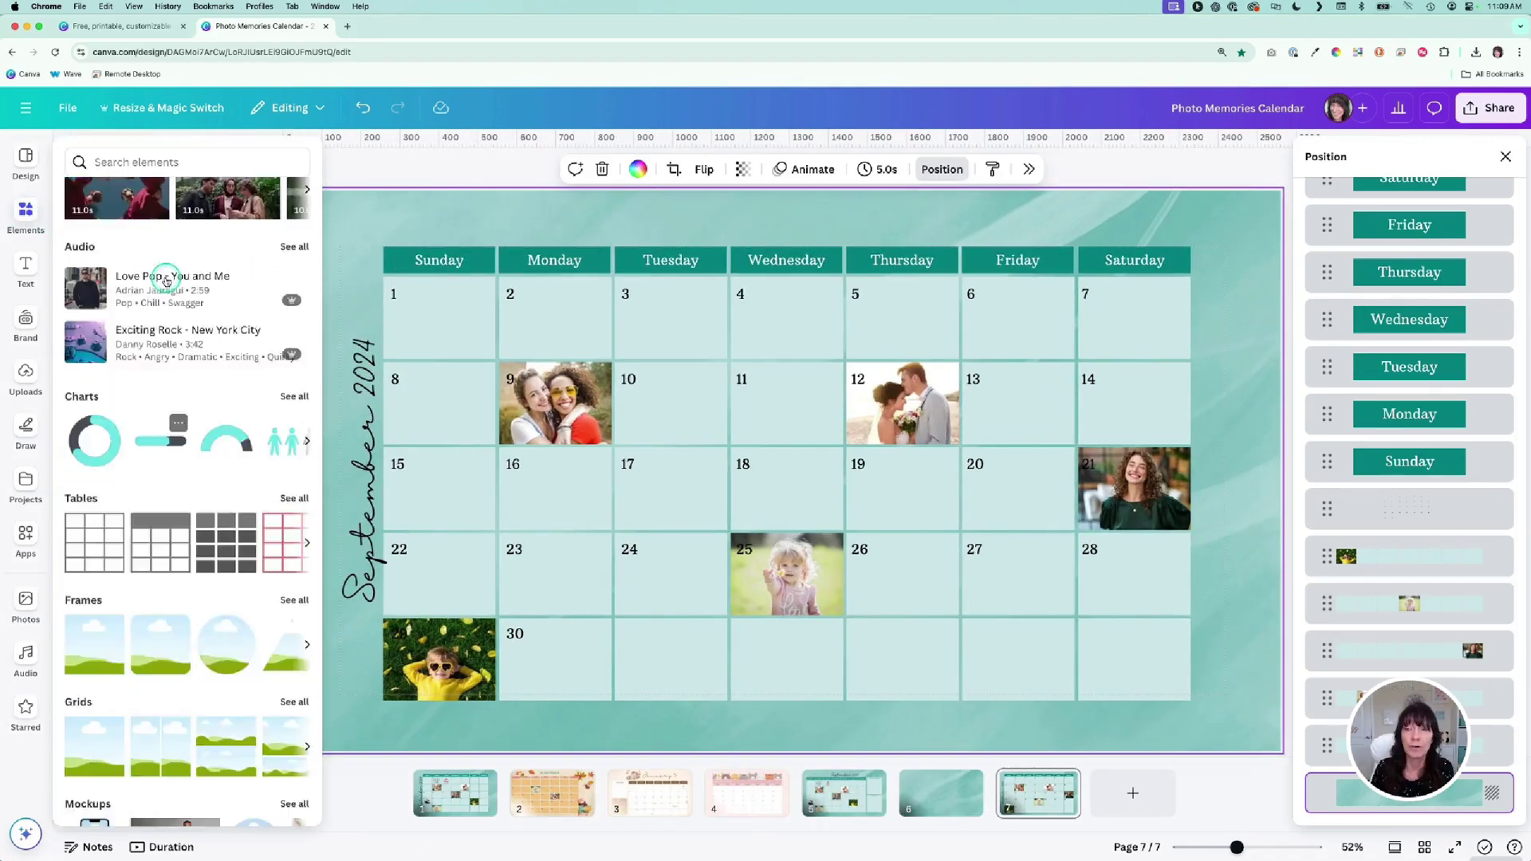
pyautogui.click(140, 162)
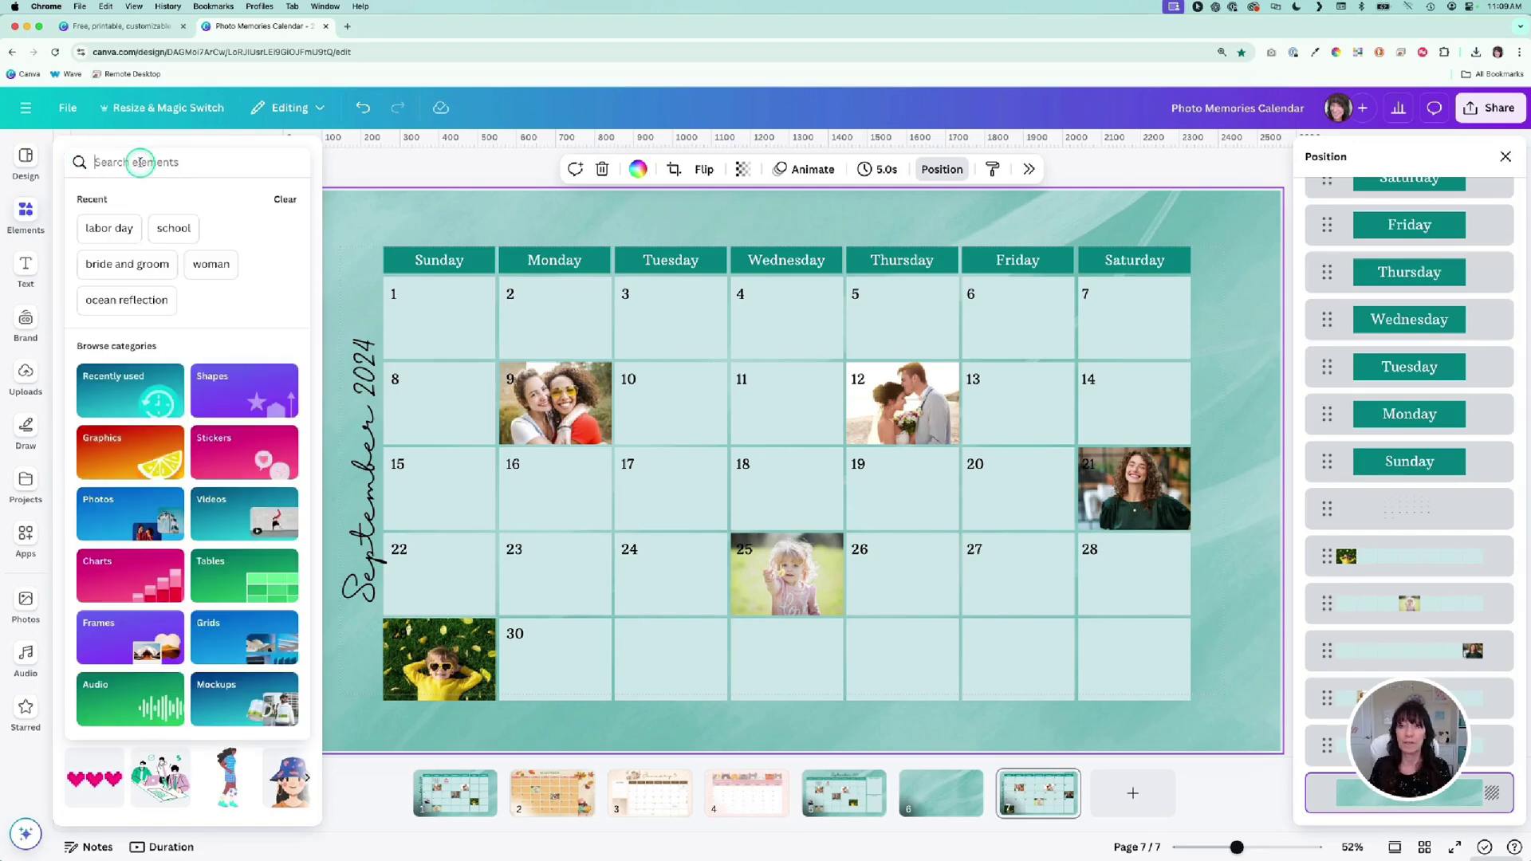
pyautogui.click(164, 225)
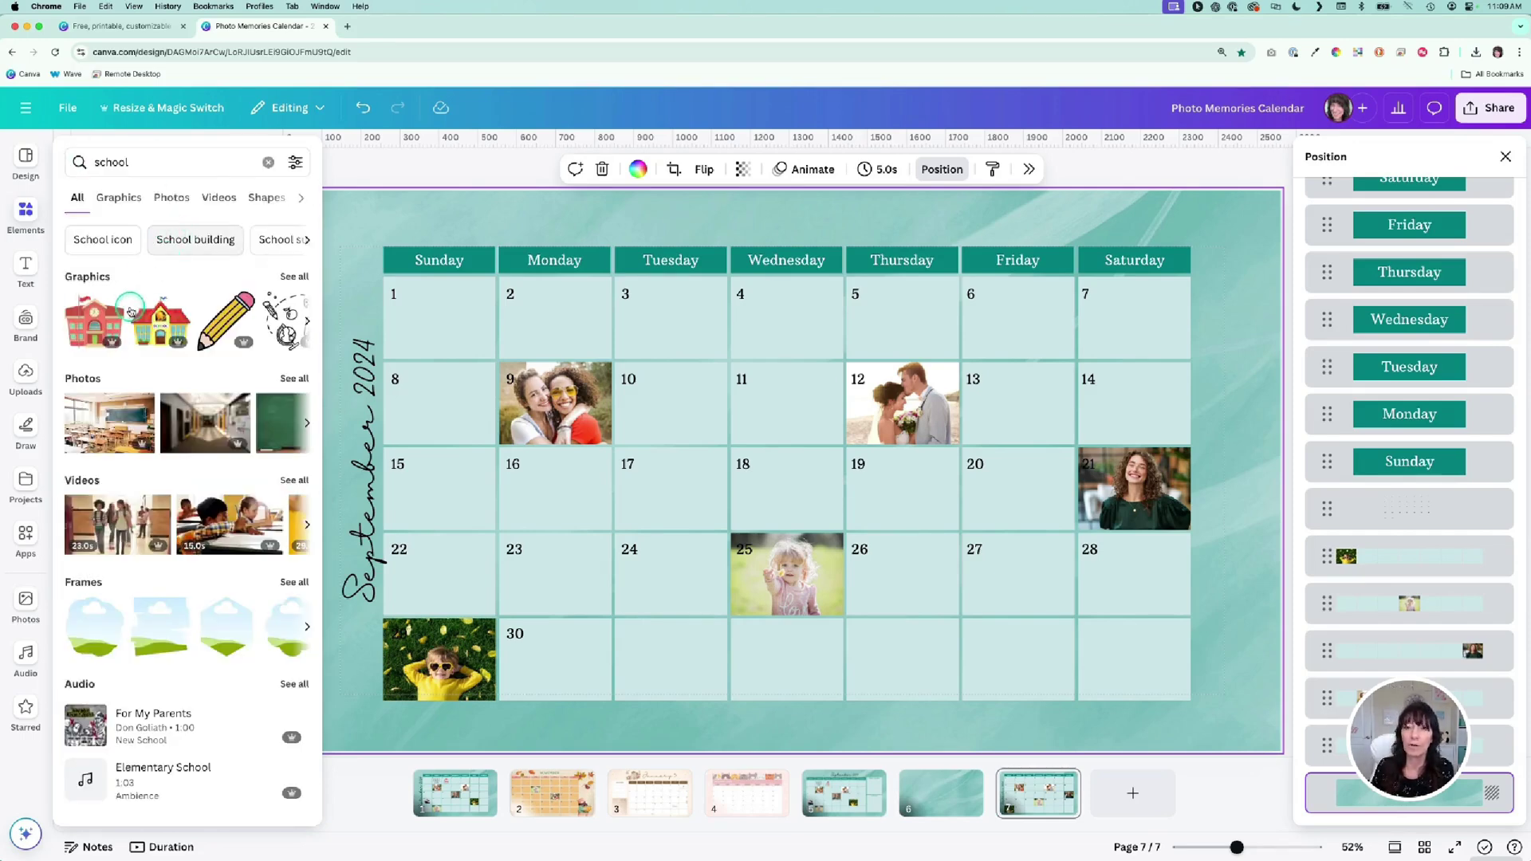
pyautogui.click(160, 323)
pyautogui.moveTo(926, 589); pyautogui.dragTo(672, 318)
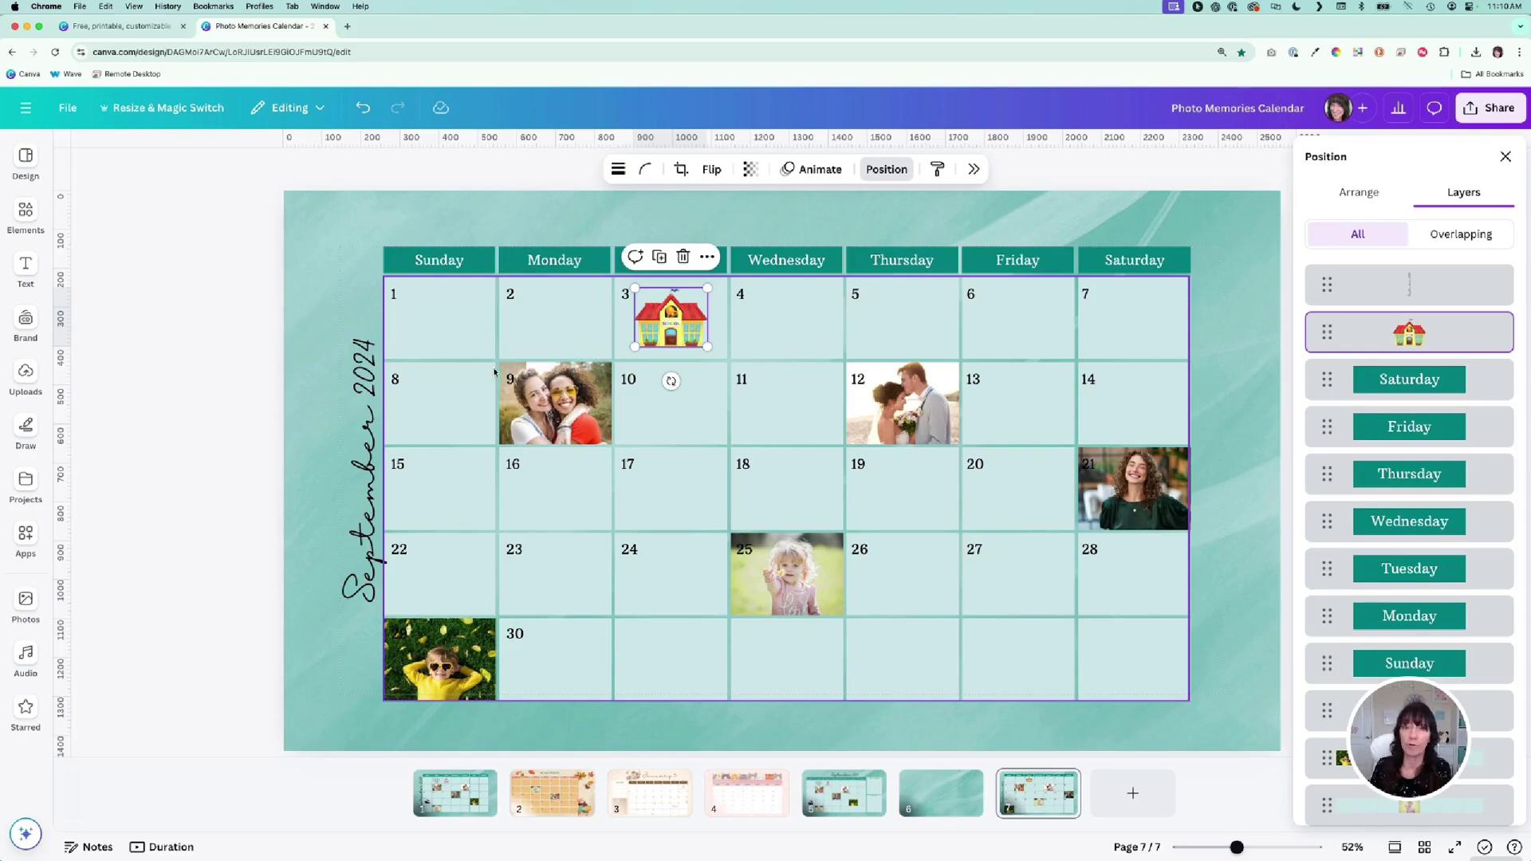
# Replace the school search in Elements with a 'labor day' search filtered to Graphics.
pyautogui.click(26, 212)
pyautogui.click(119, 191)
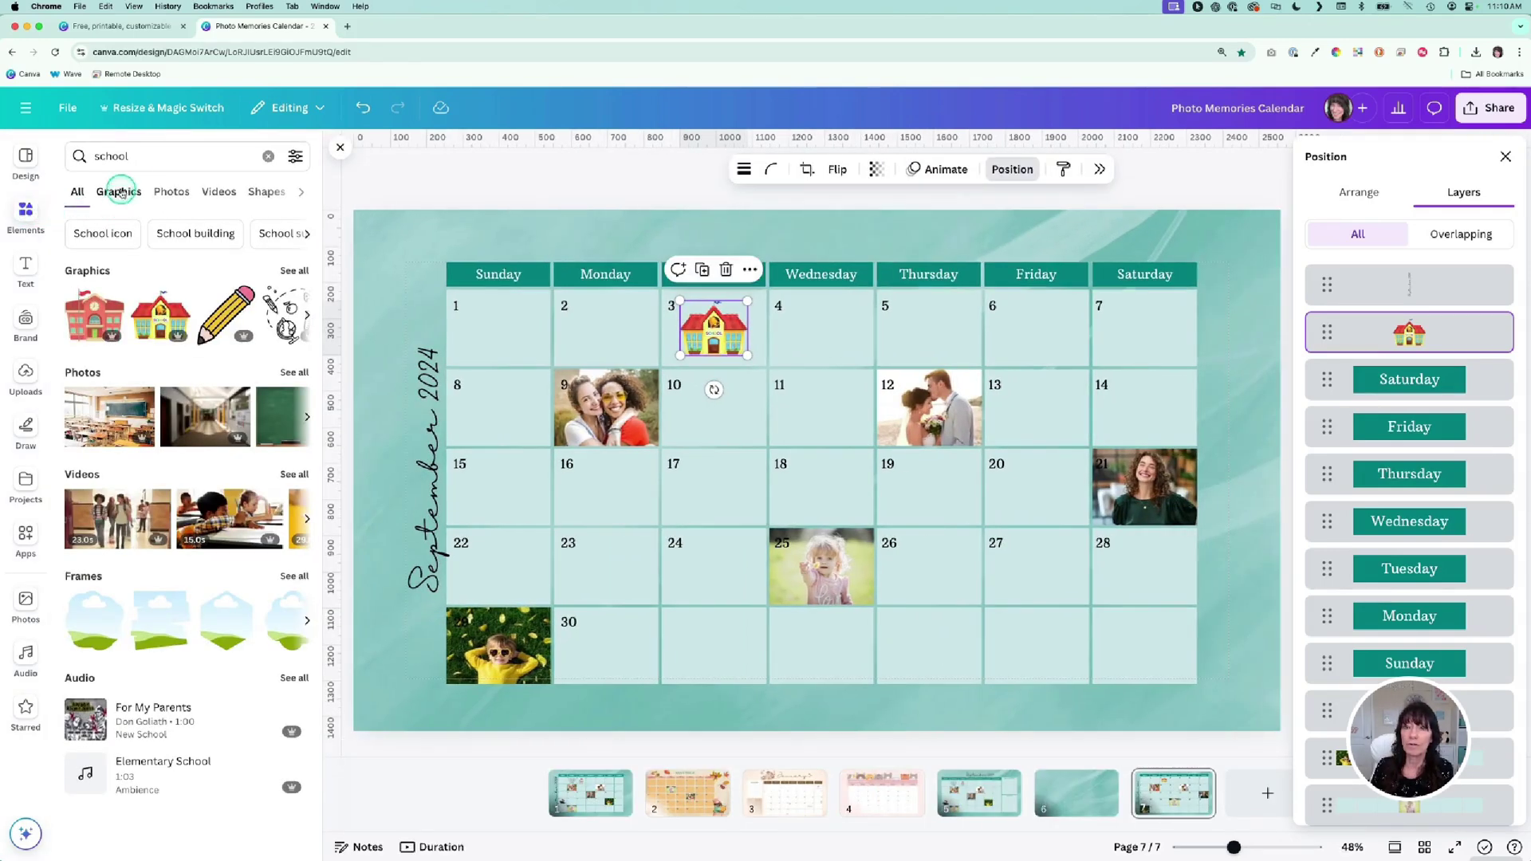
pyautogui.click(268, 157)
pyautogui.click(182, 154)
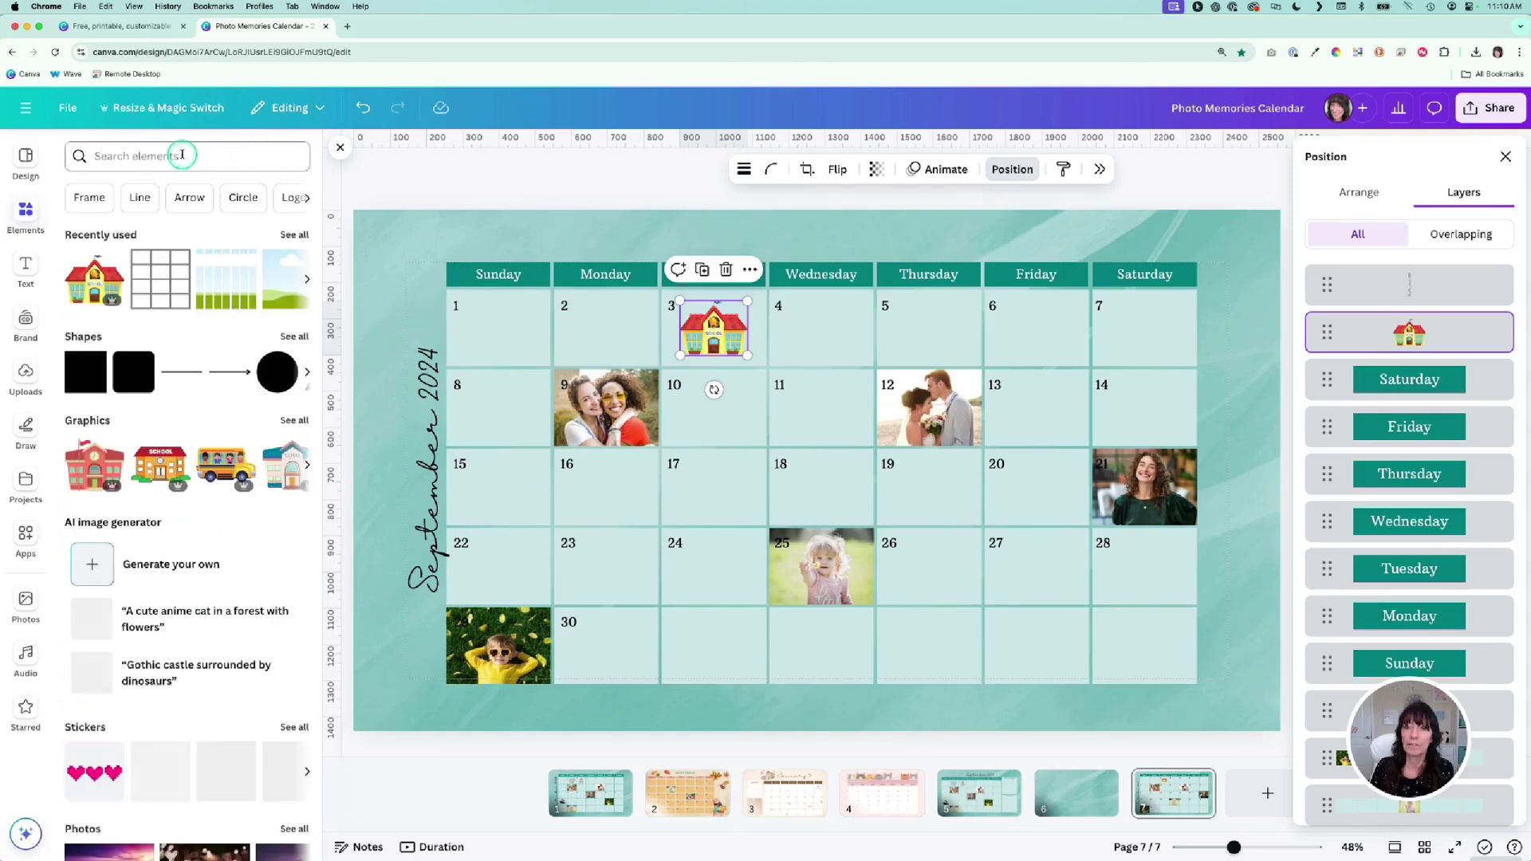
pyautogui.click(169, 219)
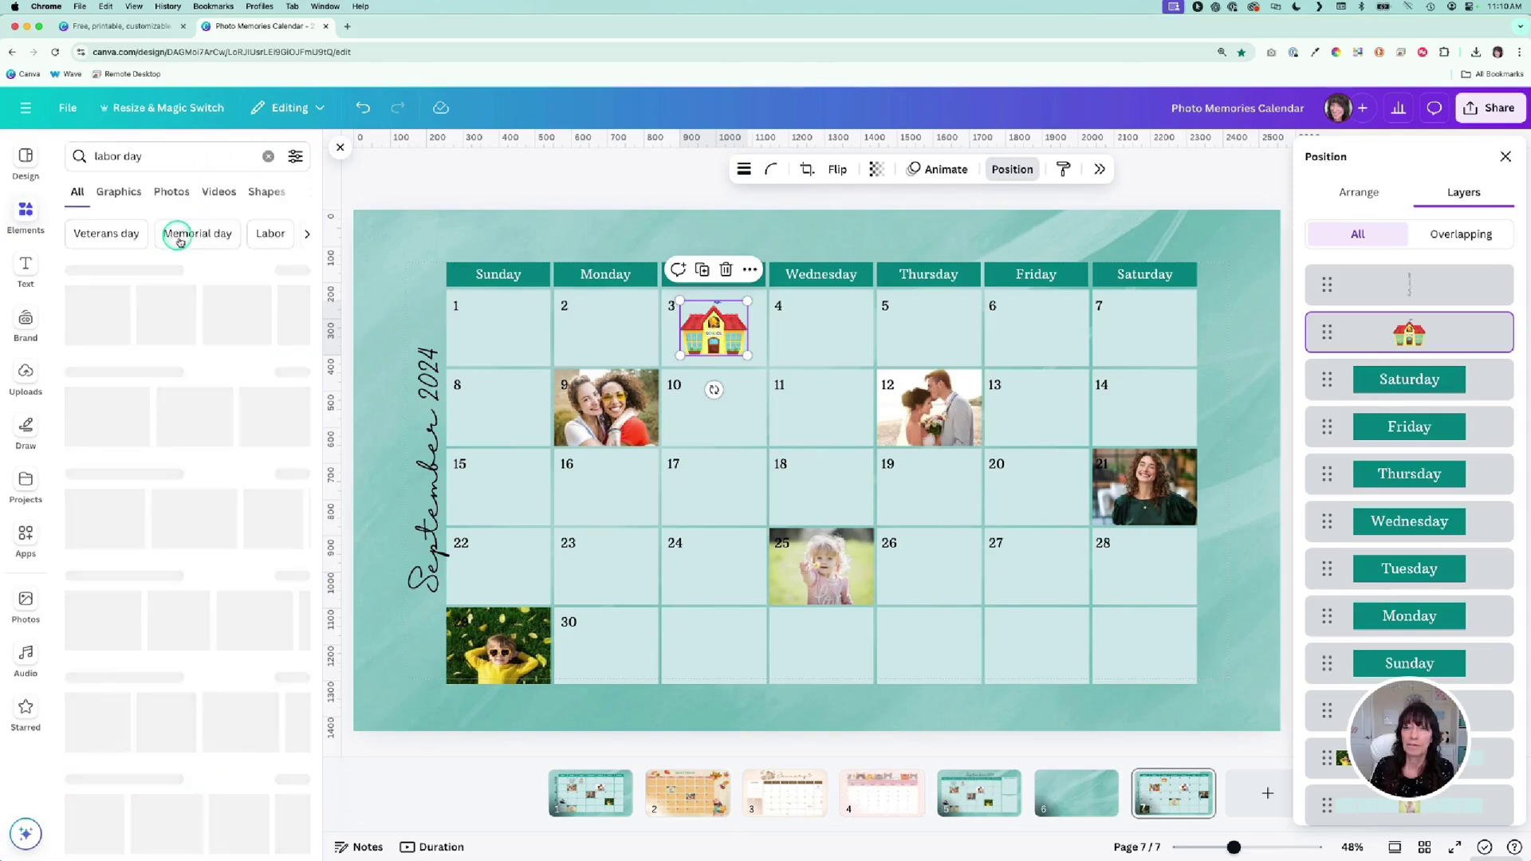
pyautogui.click(119, 192)
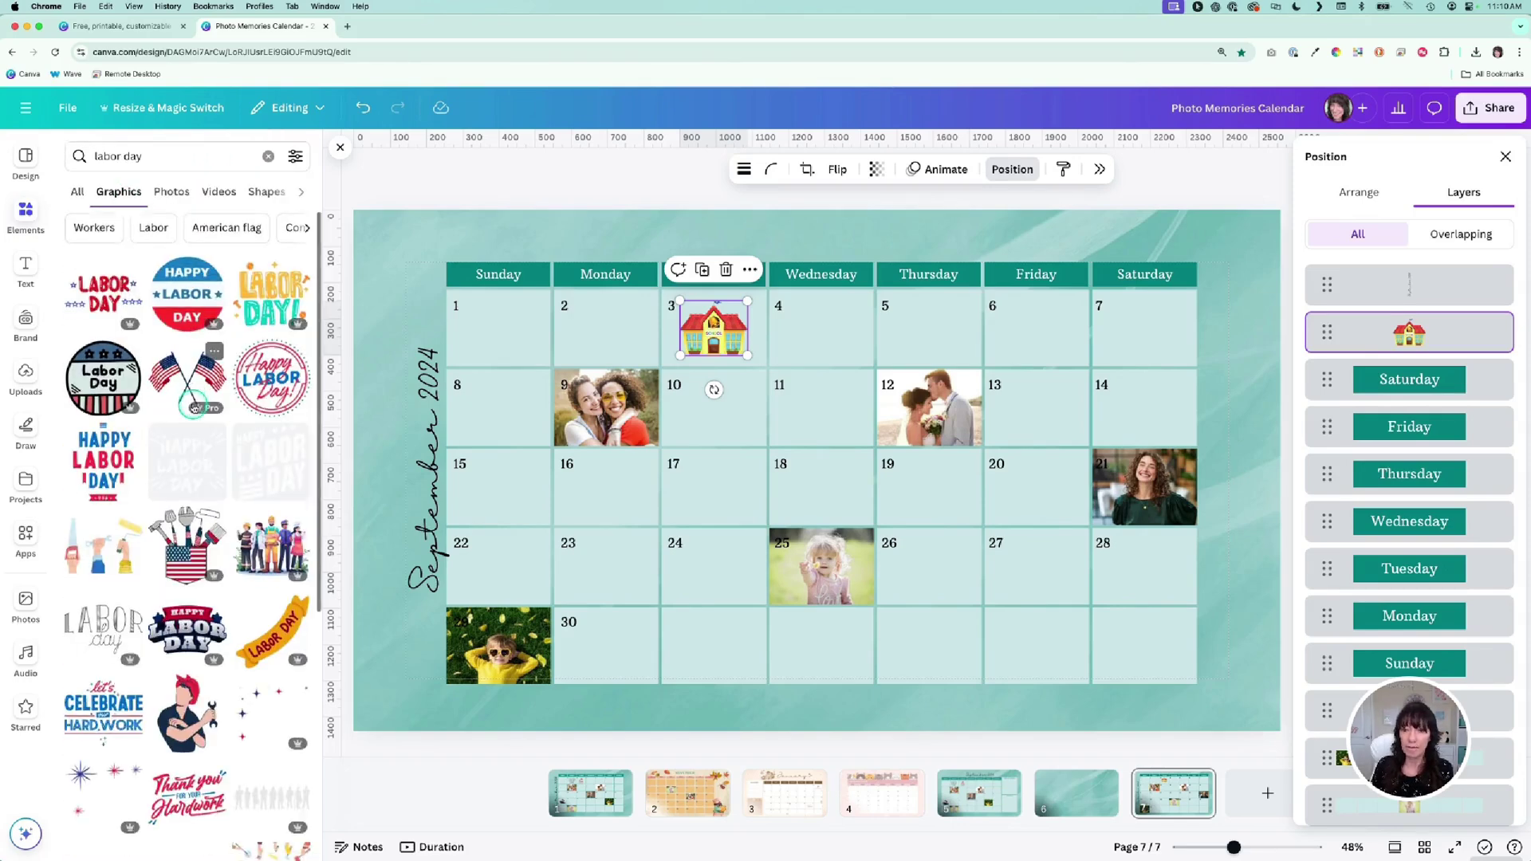
pyautogui.scroll(-5, 194, 408)
# Add the thin LABOR day graphic and shrink it into the Monday 2 cell.
pyautogui.click(102, 413)
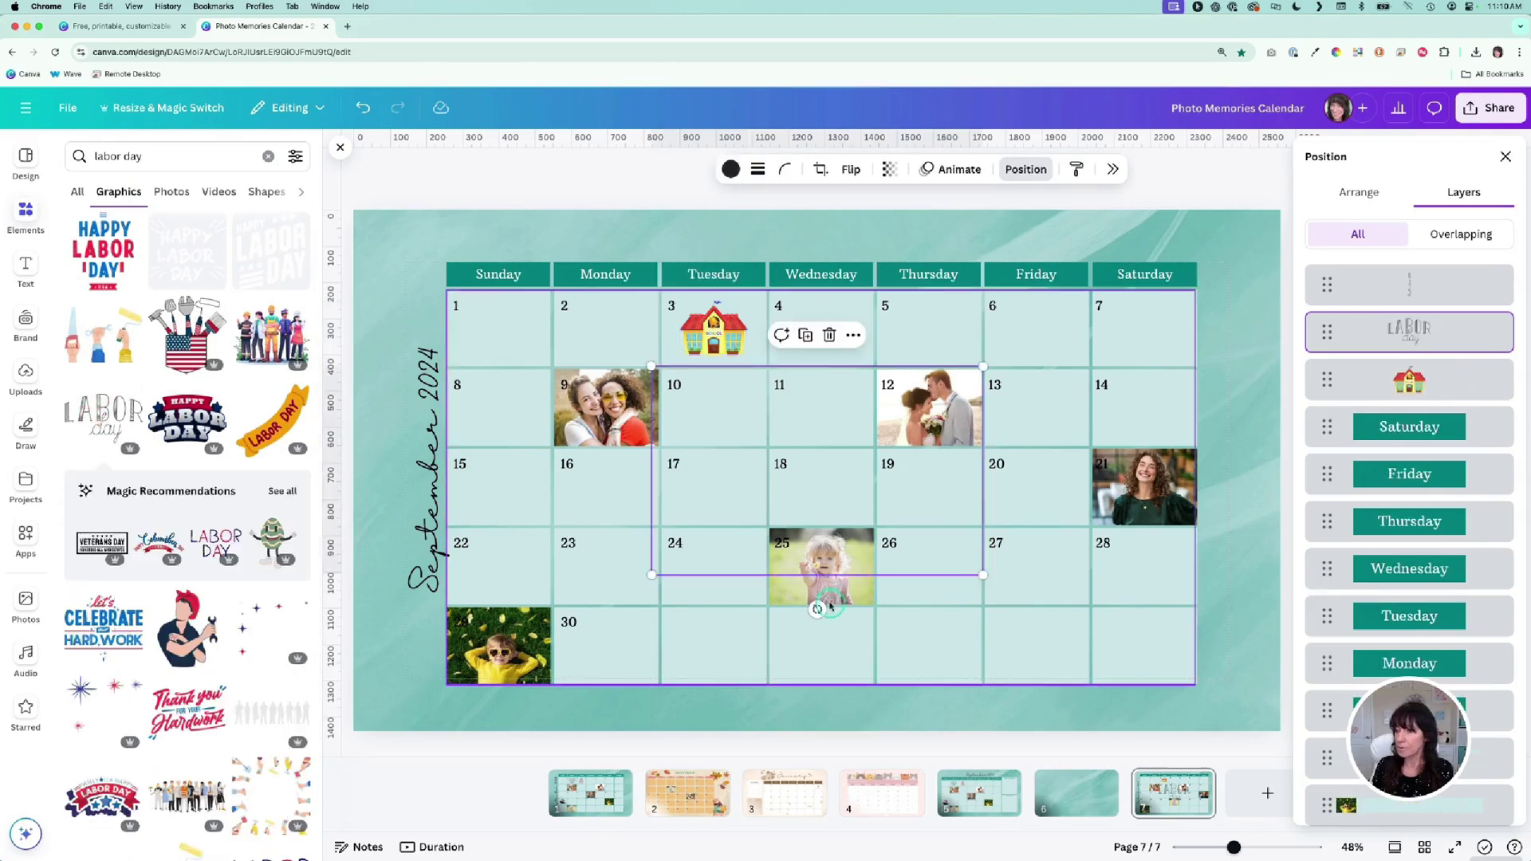
pyautogui.moveTo(983, 574); pyautogui.dragTo(605, 327)
pyautogui.click(585, 190)
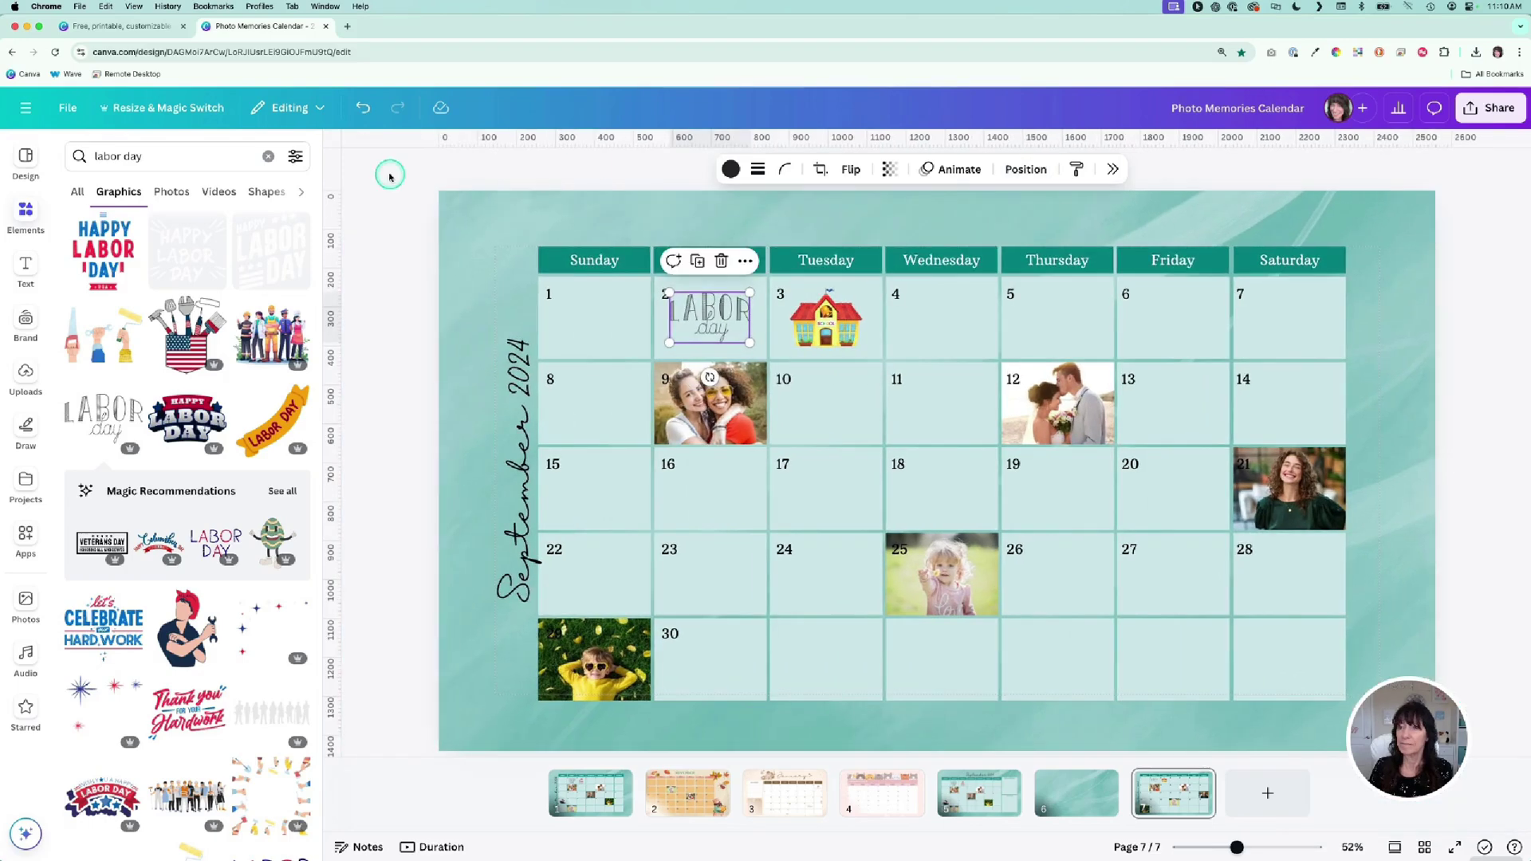
pyautogui.click(337, 277)
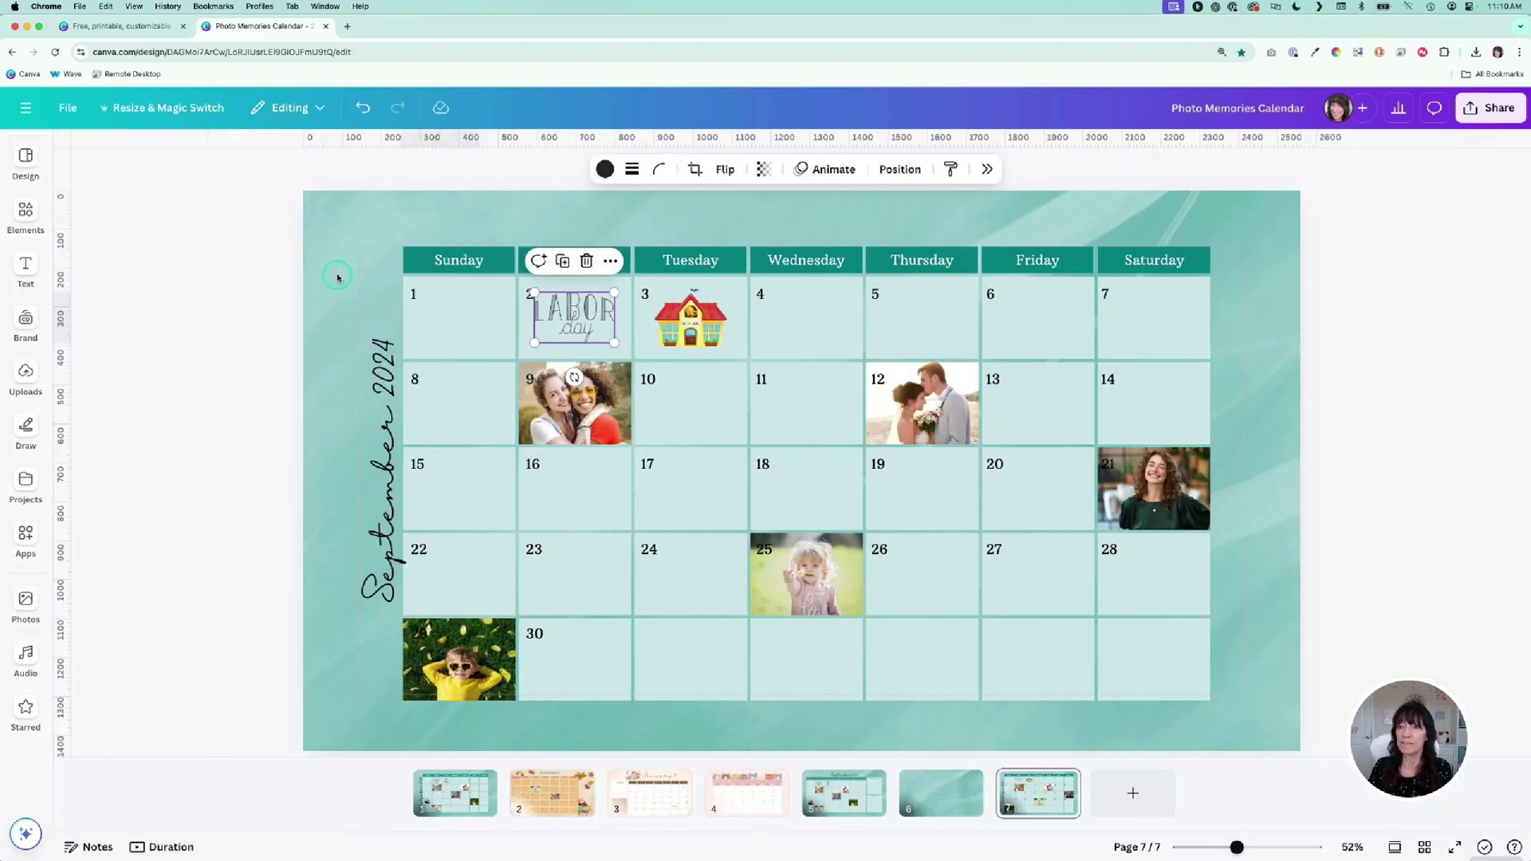
pyautogui.click(224, 268)
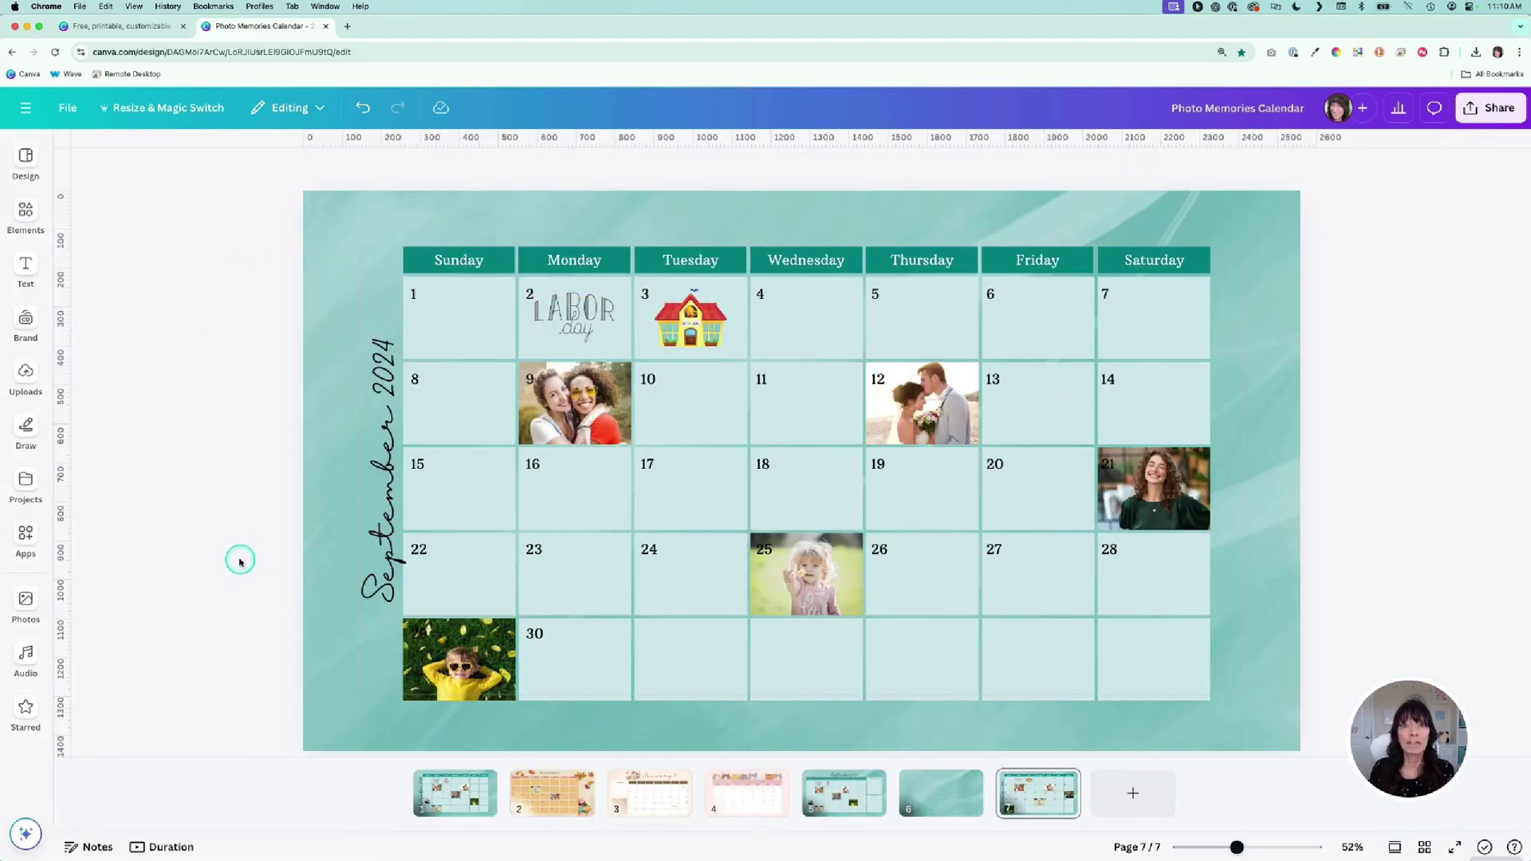
# Switch to page 2, the November calendar with autumn leaves and a bear.
pyautogui.click(576, 807)
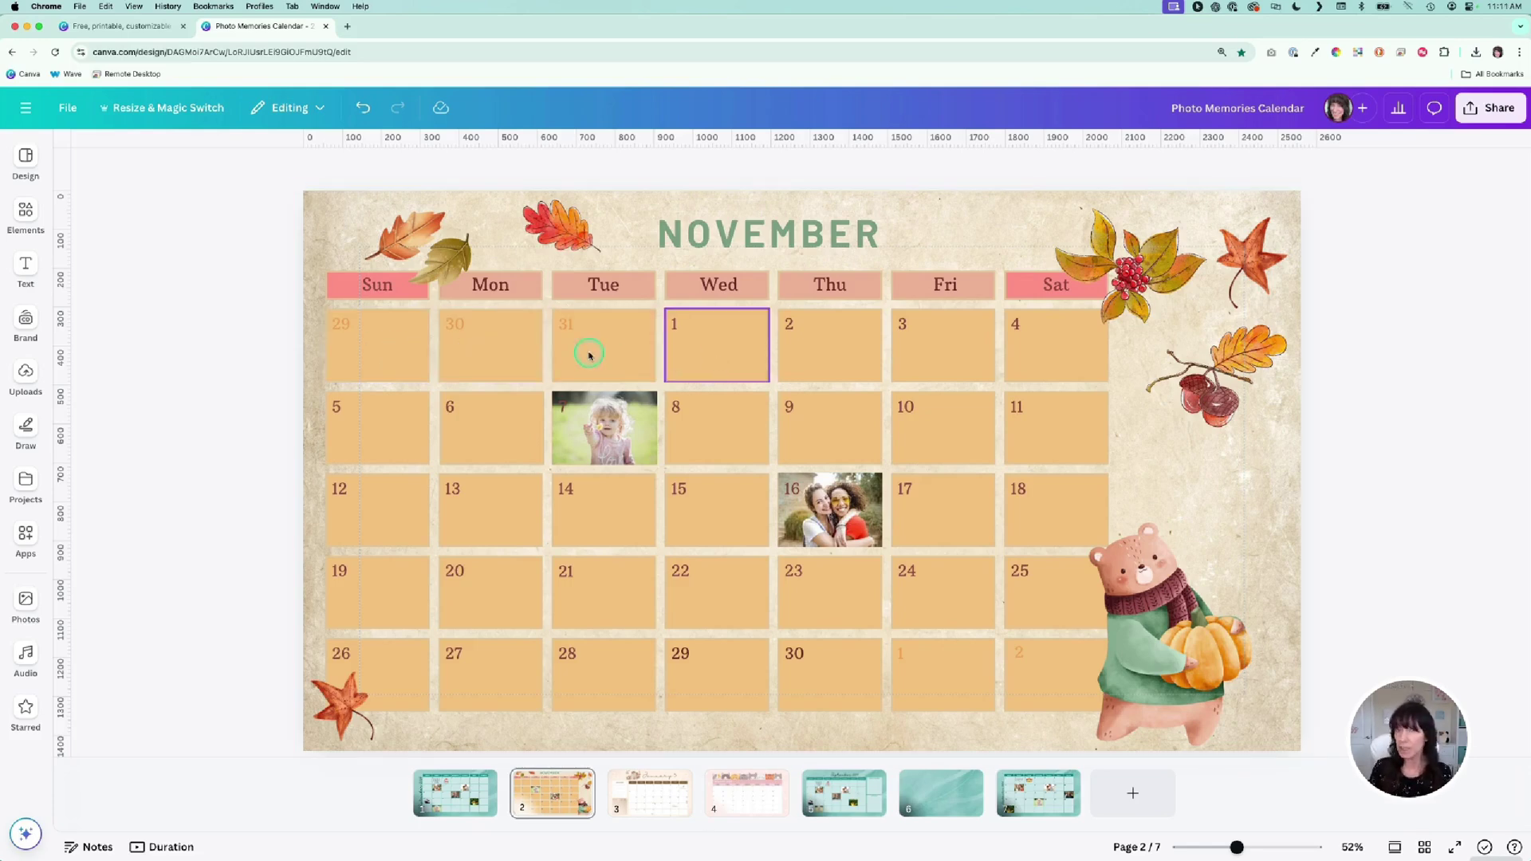
# Add a sky photo frame to the November page and resize it to the Mon 13 cell.
pyautogui.click(47, 214)
pyautogui.click(266, 157)
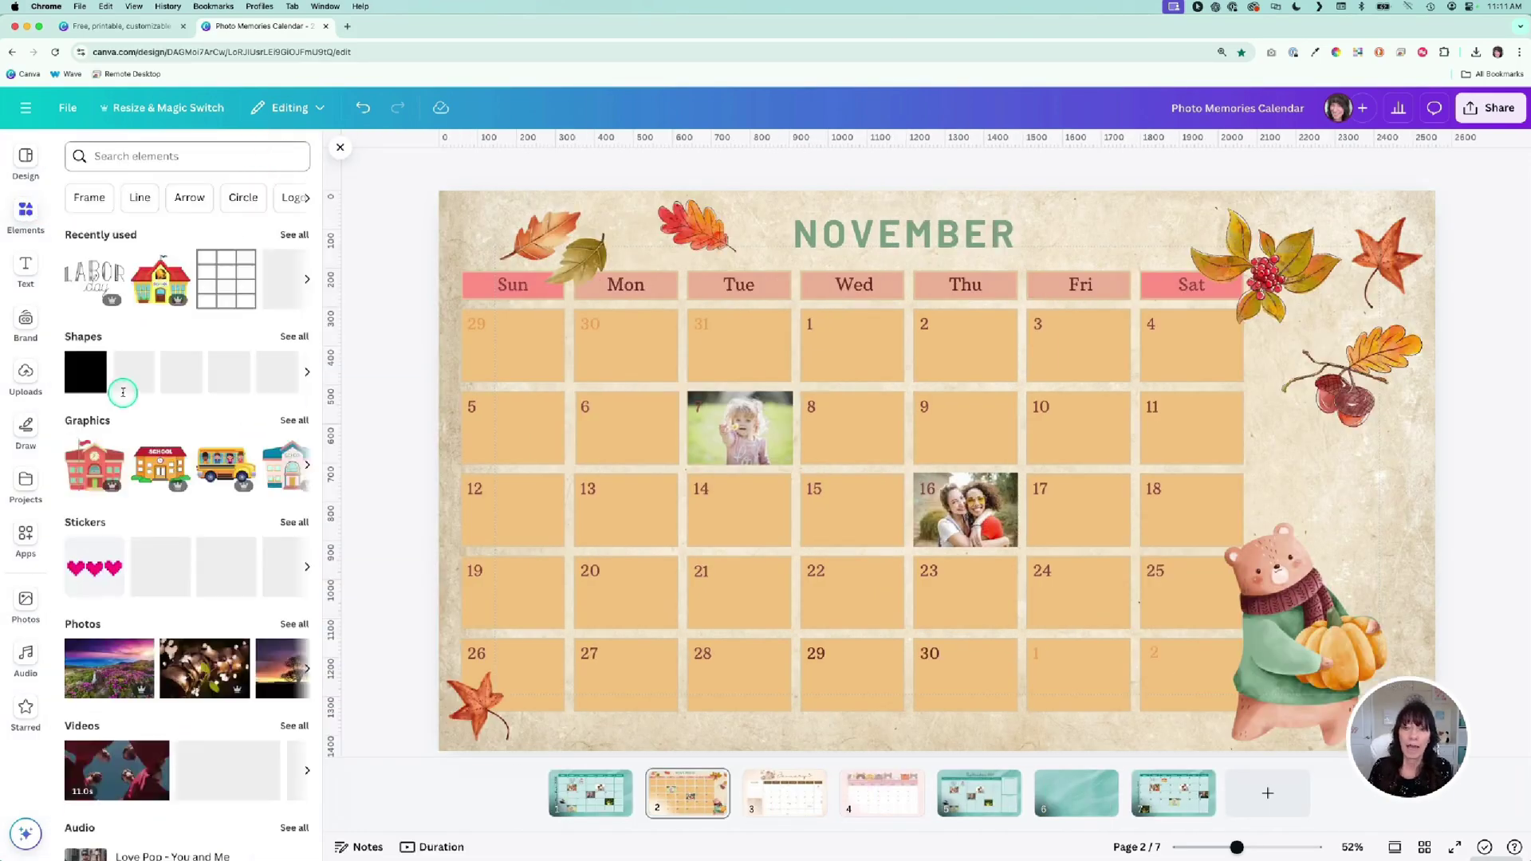
pyautogui.scroll(-15, 123, 391)
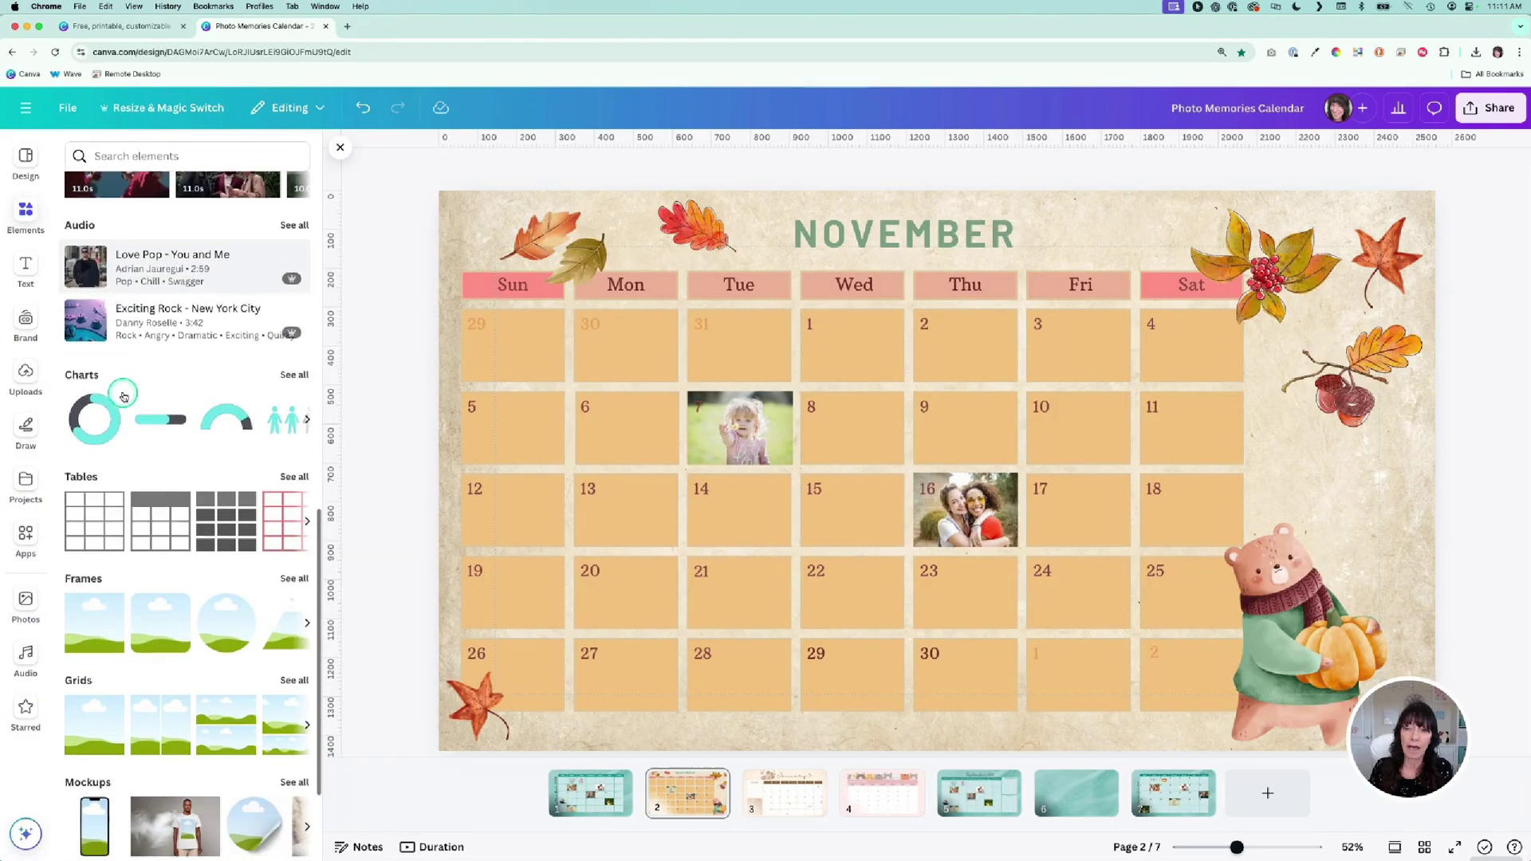
pyautogui.scroll(-5, 123, 396)
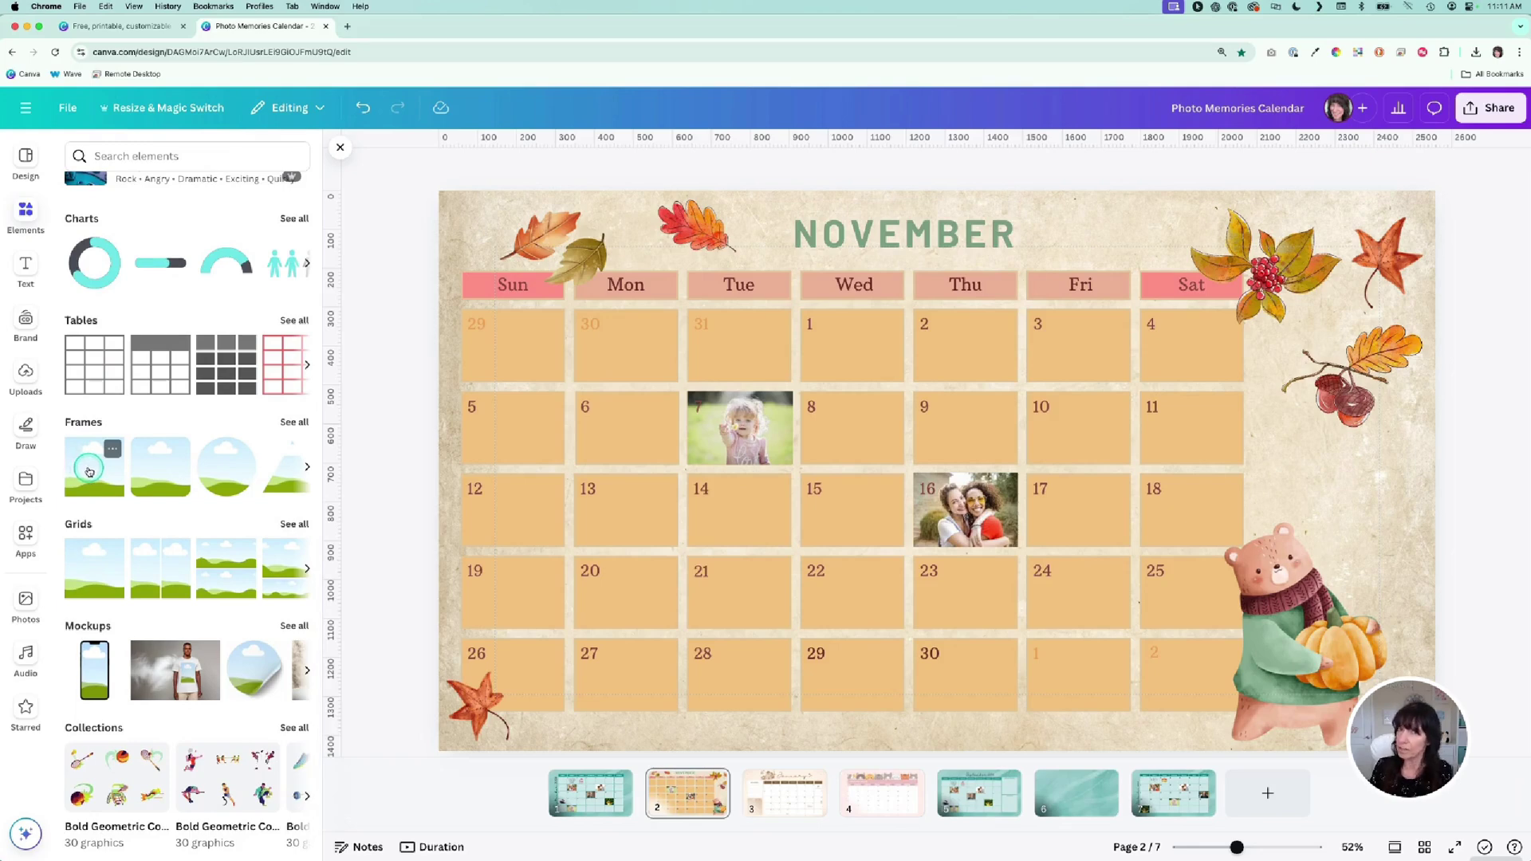
pyautogui.click(90, 471)
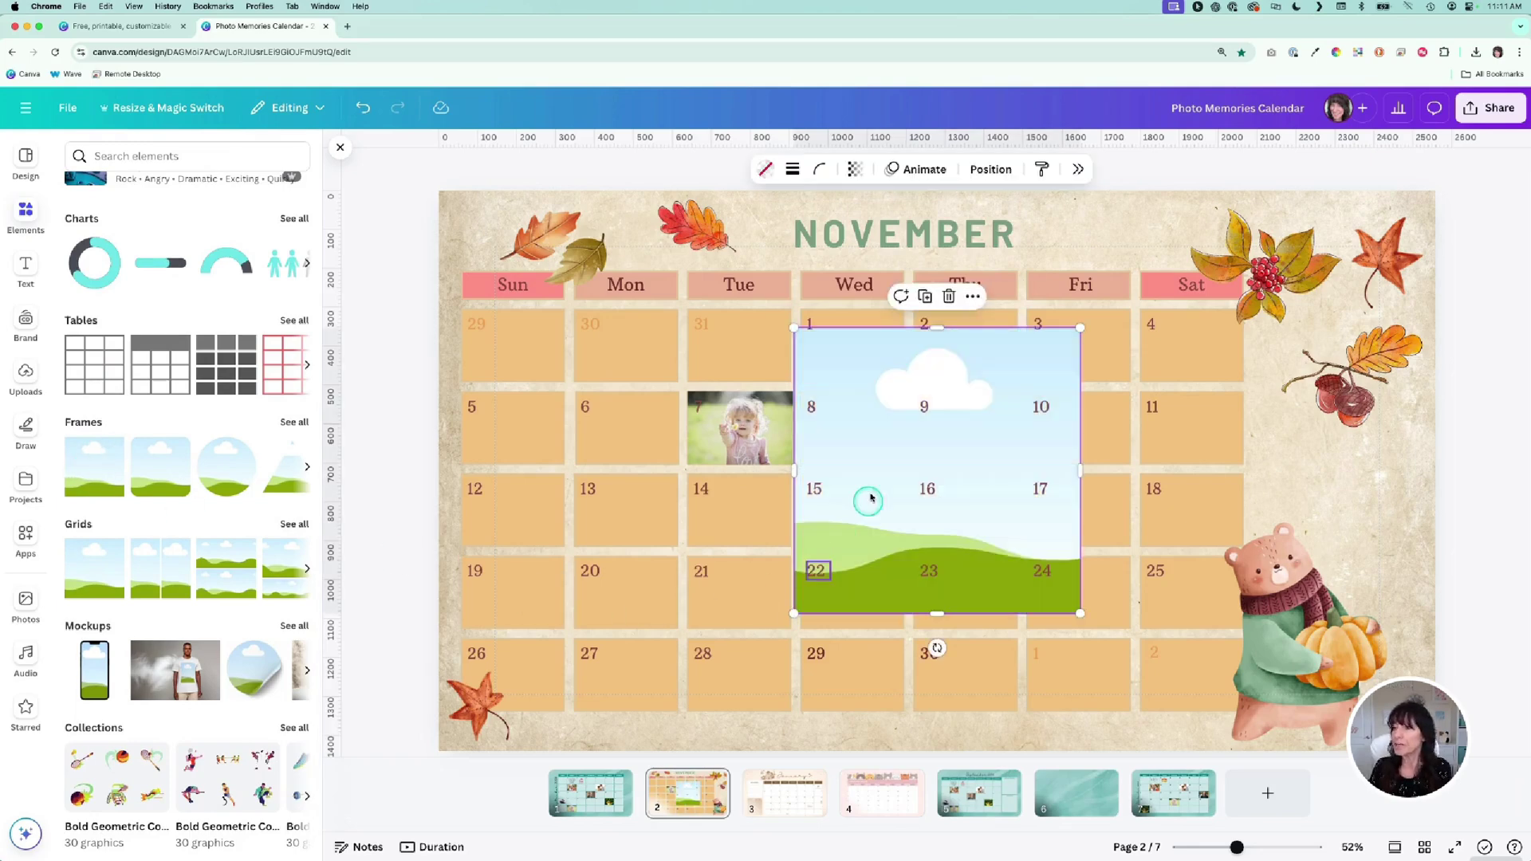
pyautogui.moveTo(919, 382); pyautogui.dragTo(775, 503)
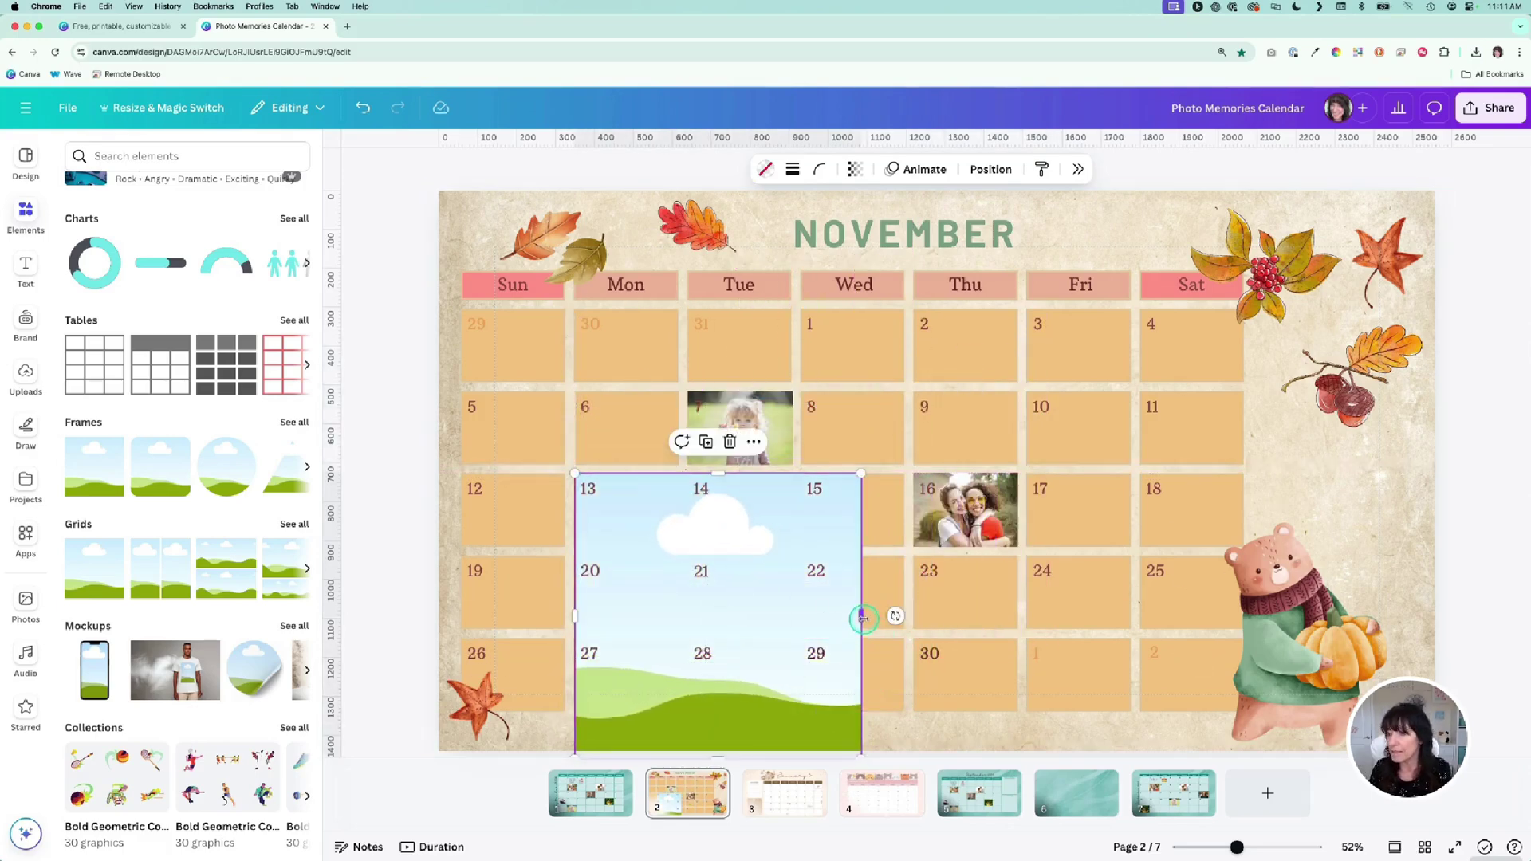
pyautogui.moveTo(863, 619); pyautogui.dragTo(683, 618)
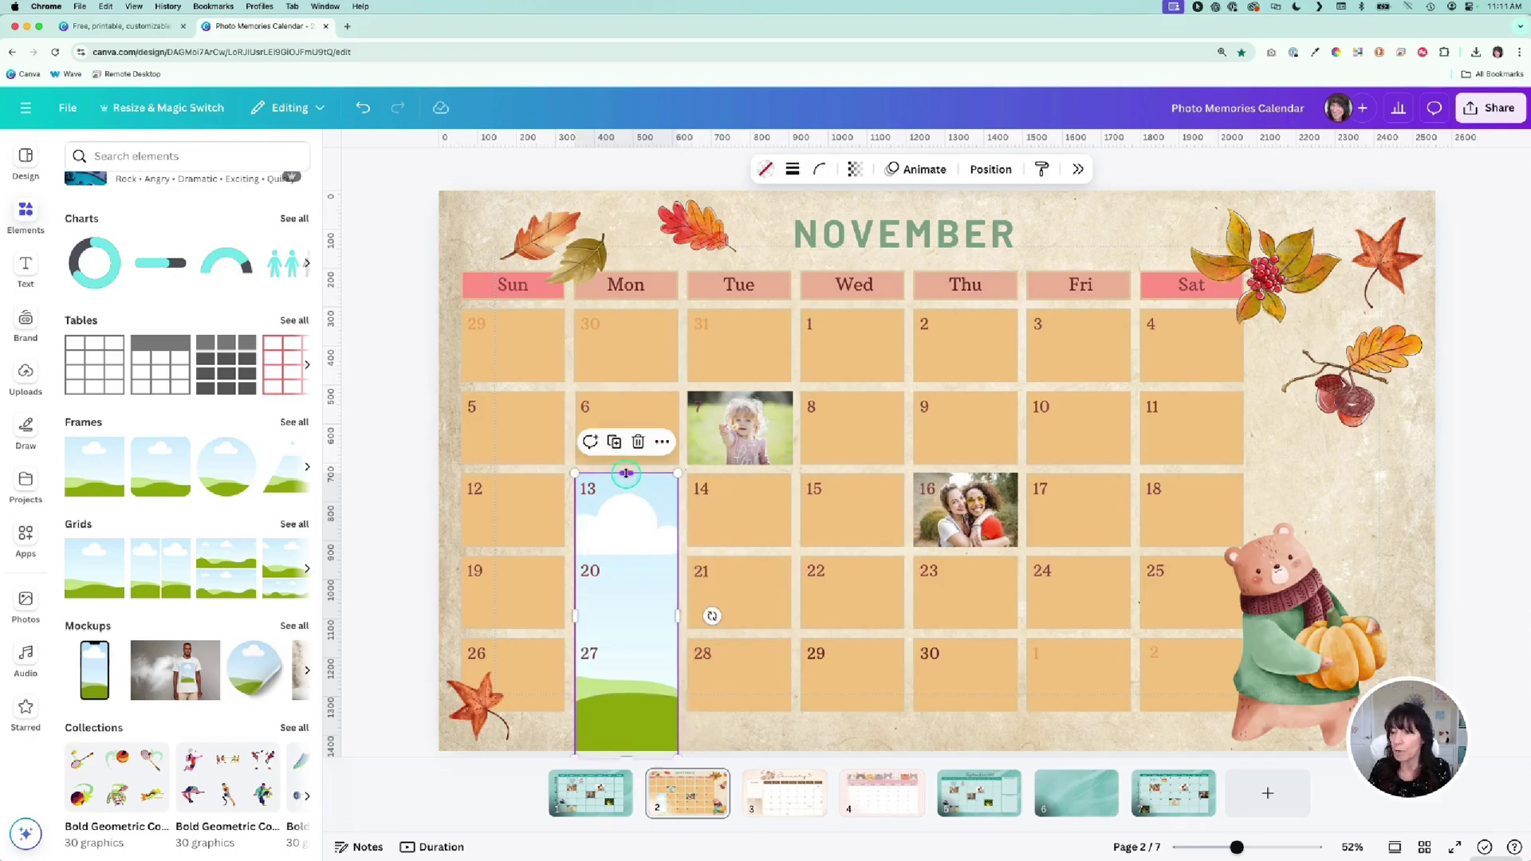
pyautogui.moveTo(625, 475); pyautogui.dragTo(629, 535)
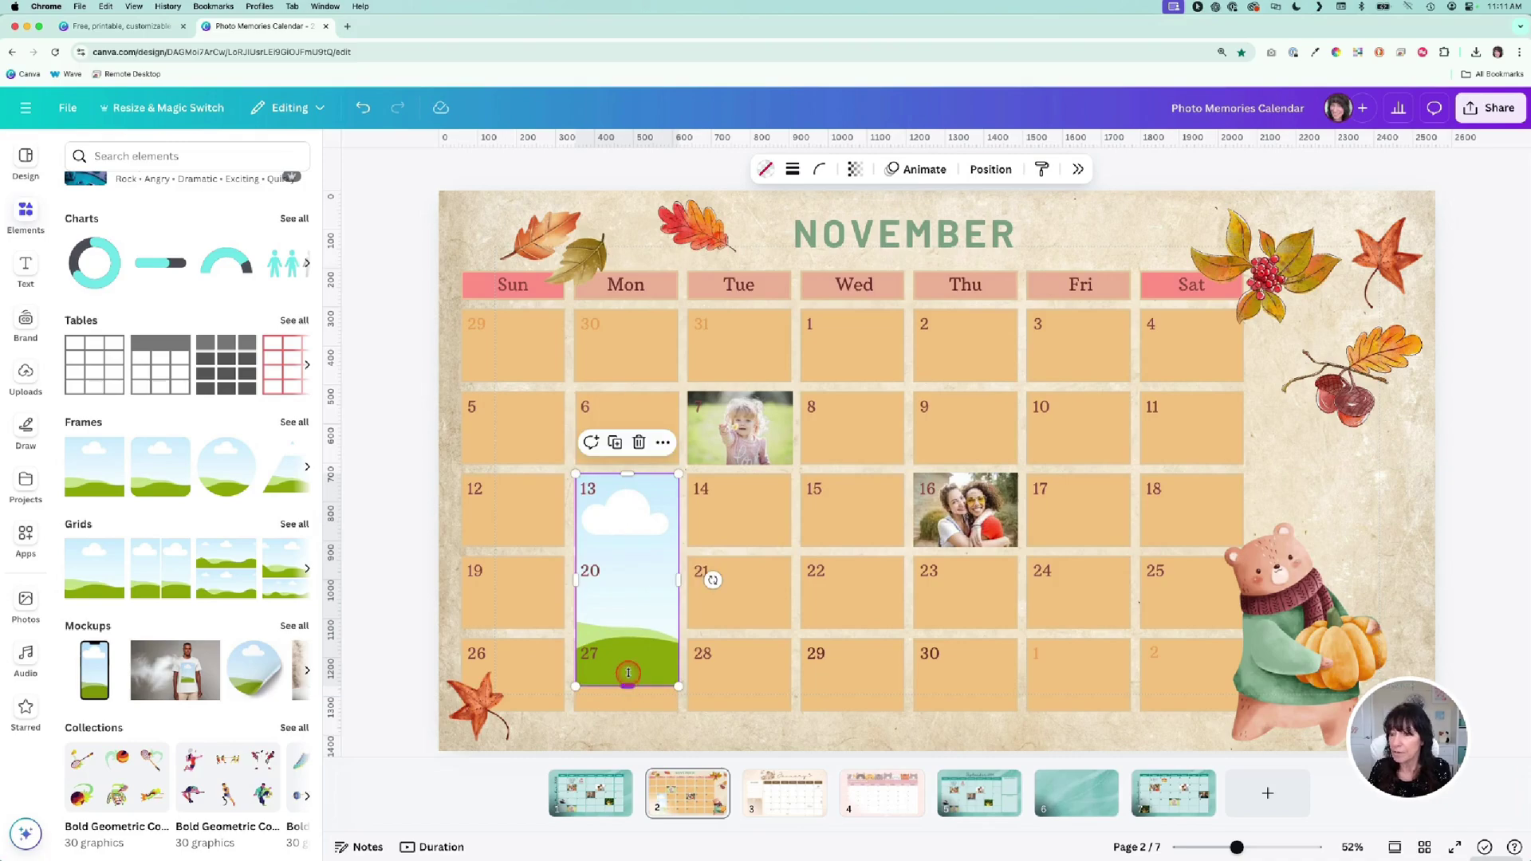
pyautogui.moveTo(628, 674); pyautogui.dragTo(627, 544)
# Fill the frame with the two-women photo from Starred.
pyautogui.click(25, 706)
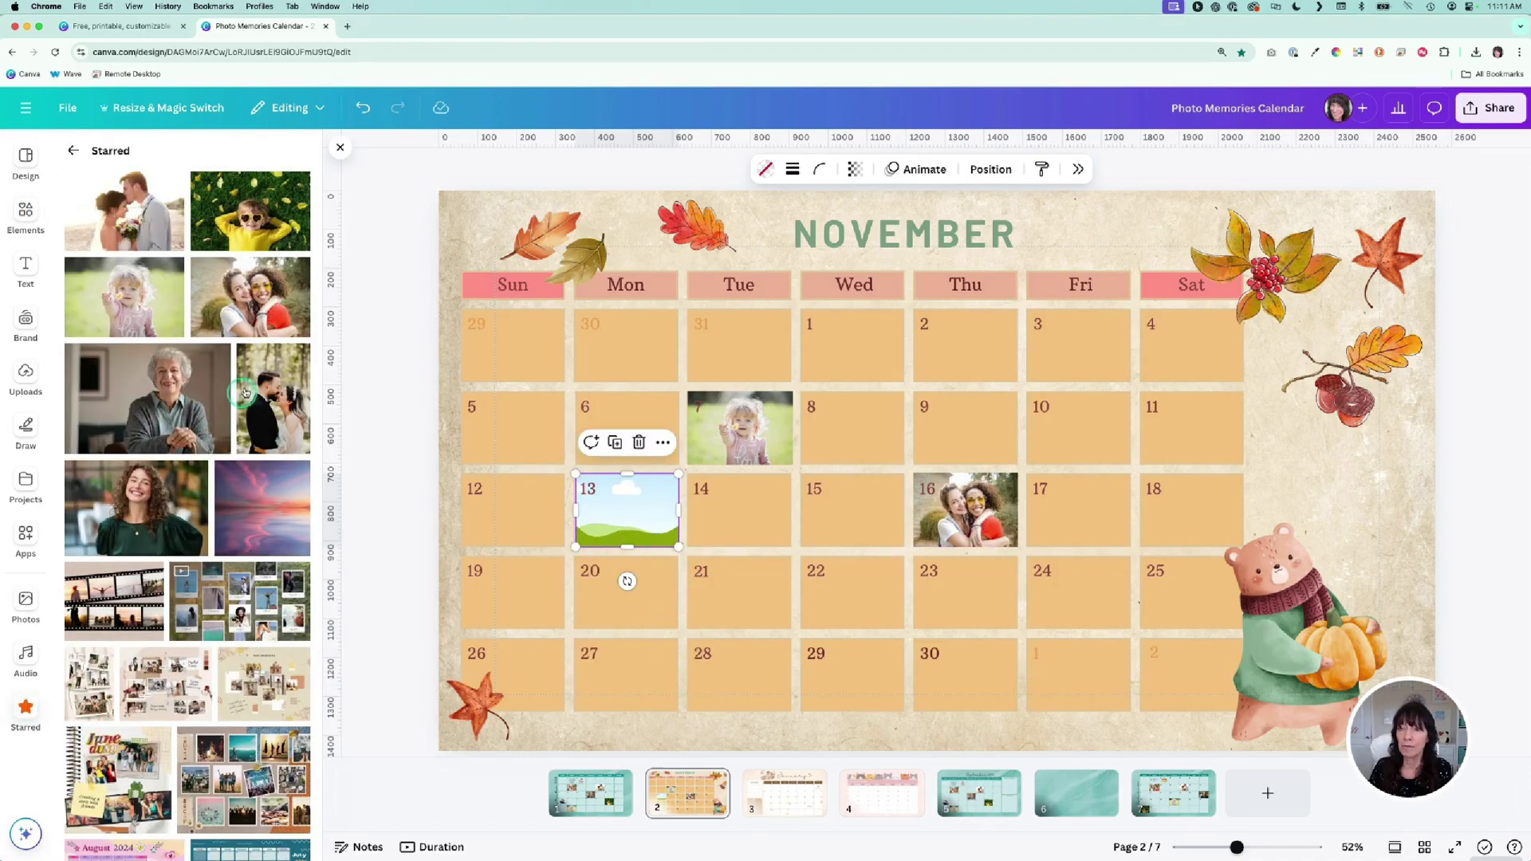
pyautogui.moveTo(251, 299); pyautogui.dragTo(615, 539)
pyautogui.click(381, 478)
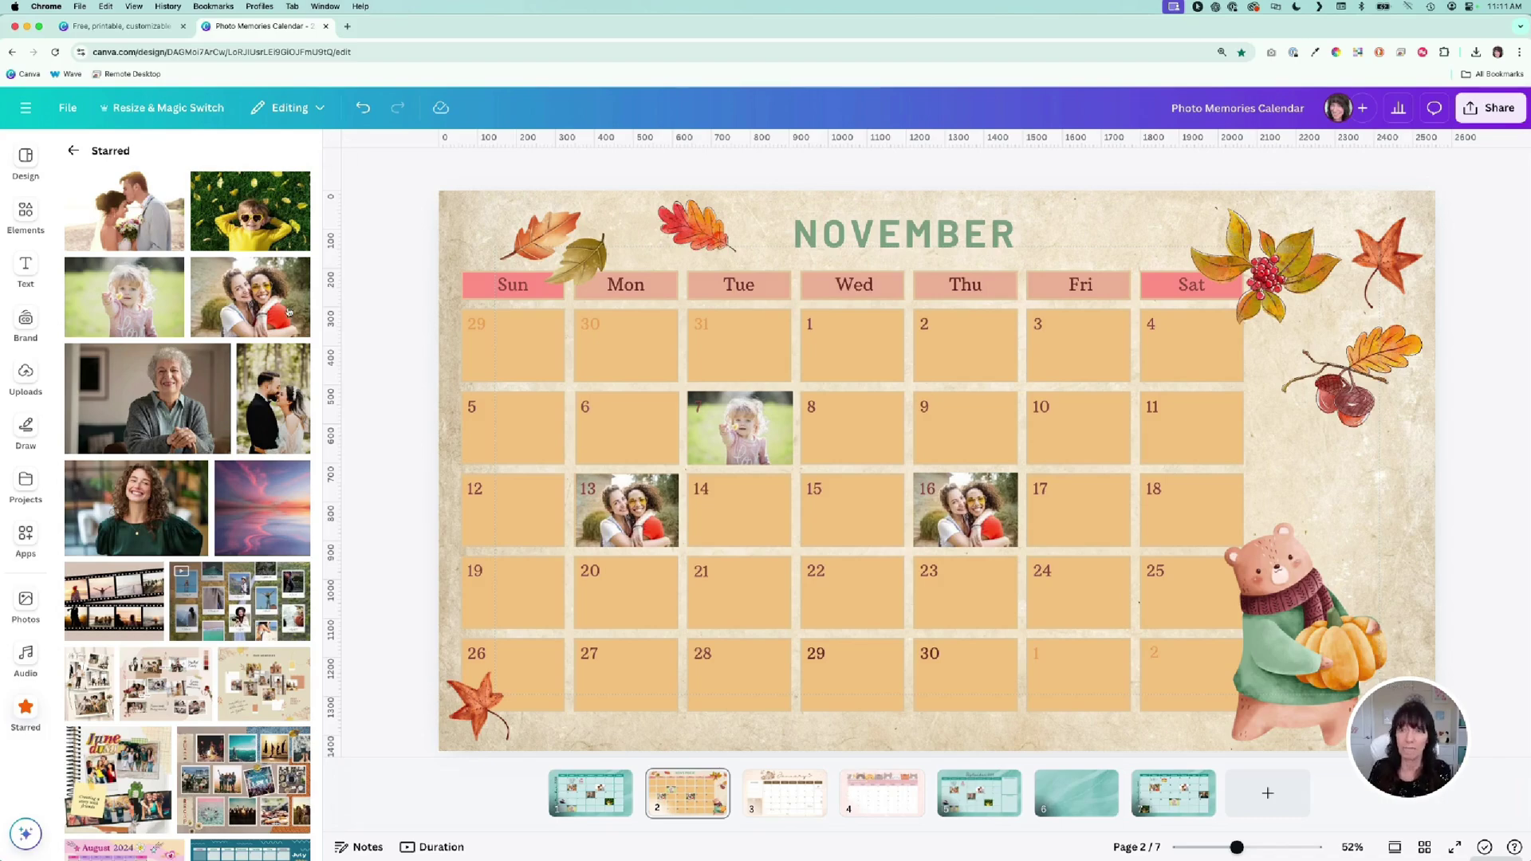
# Switch to the Monthly calendar templates tab and scroll through the templates.
pyautogui.click(120, 25)
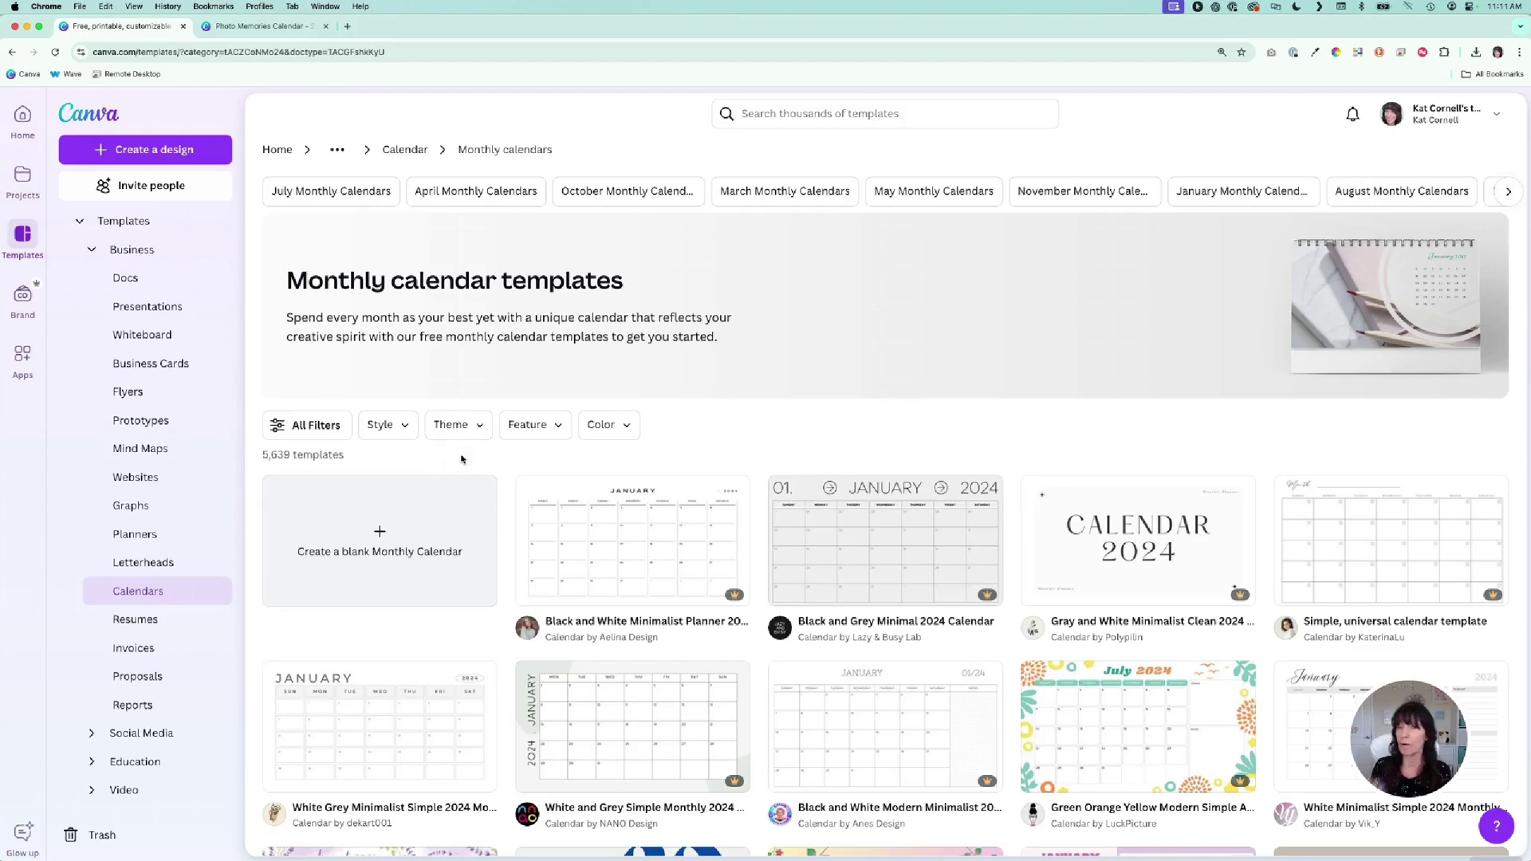
pyautogui.scroll(-6, 461, 459)
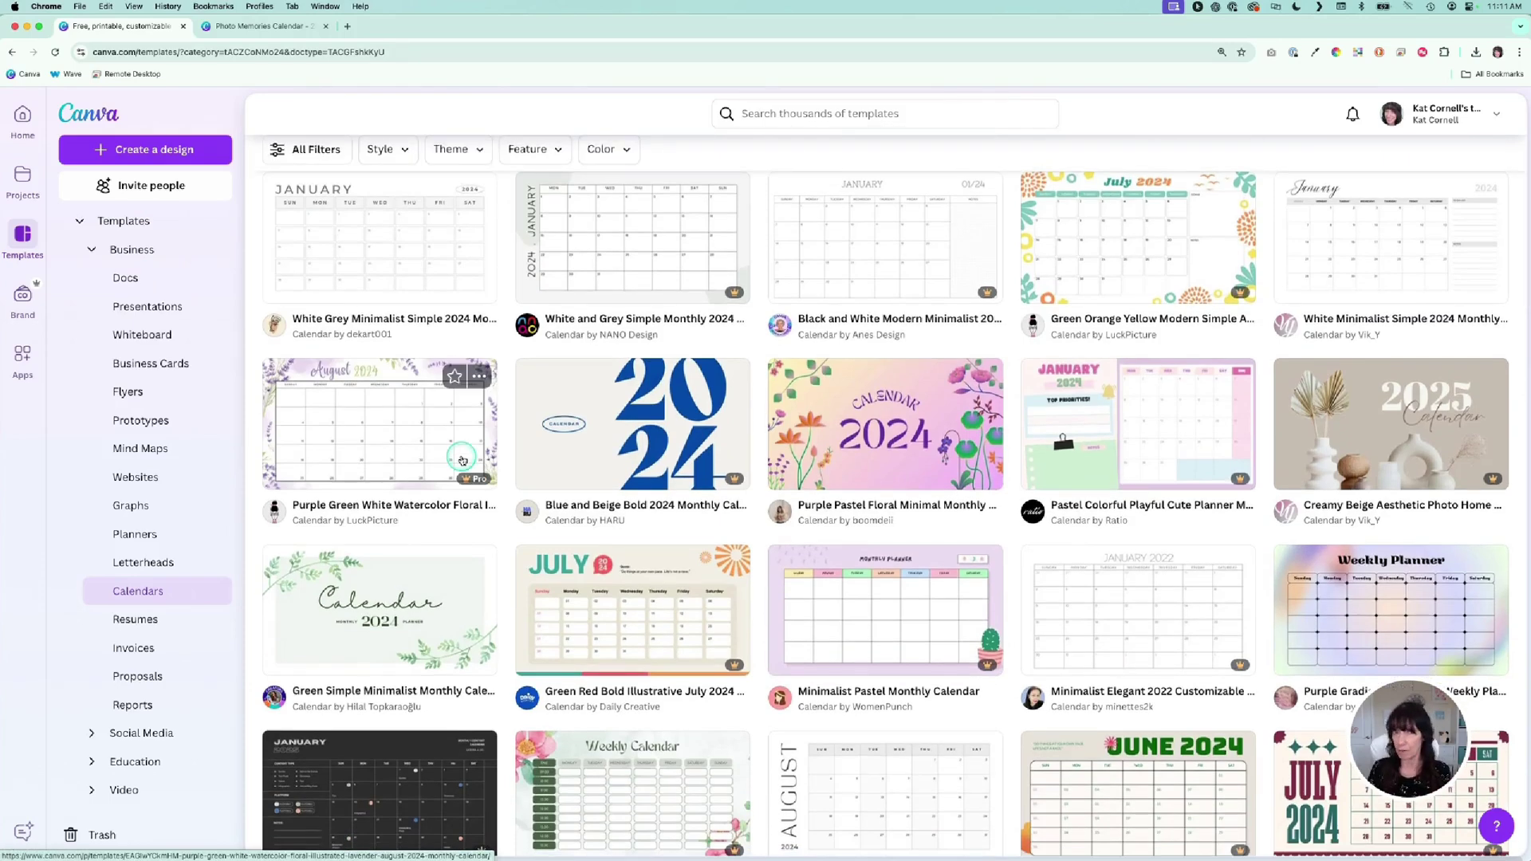
# Return to the calendar editor and go to page 7, the September 2024 calendar.
pyautogui.click(257, 25)
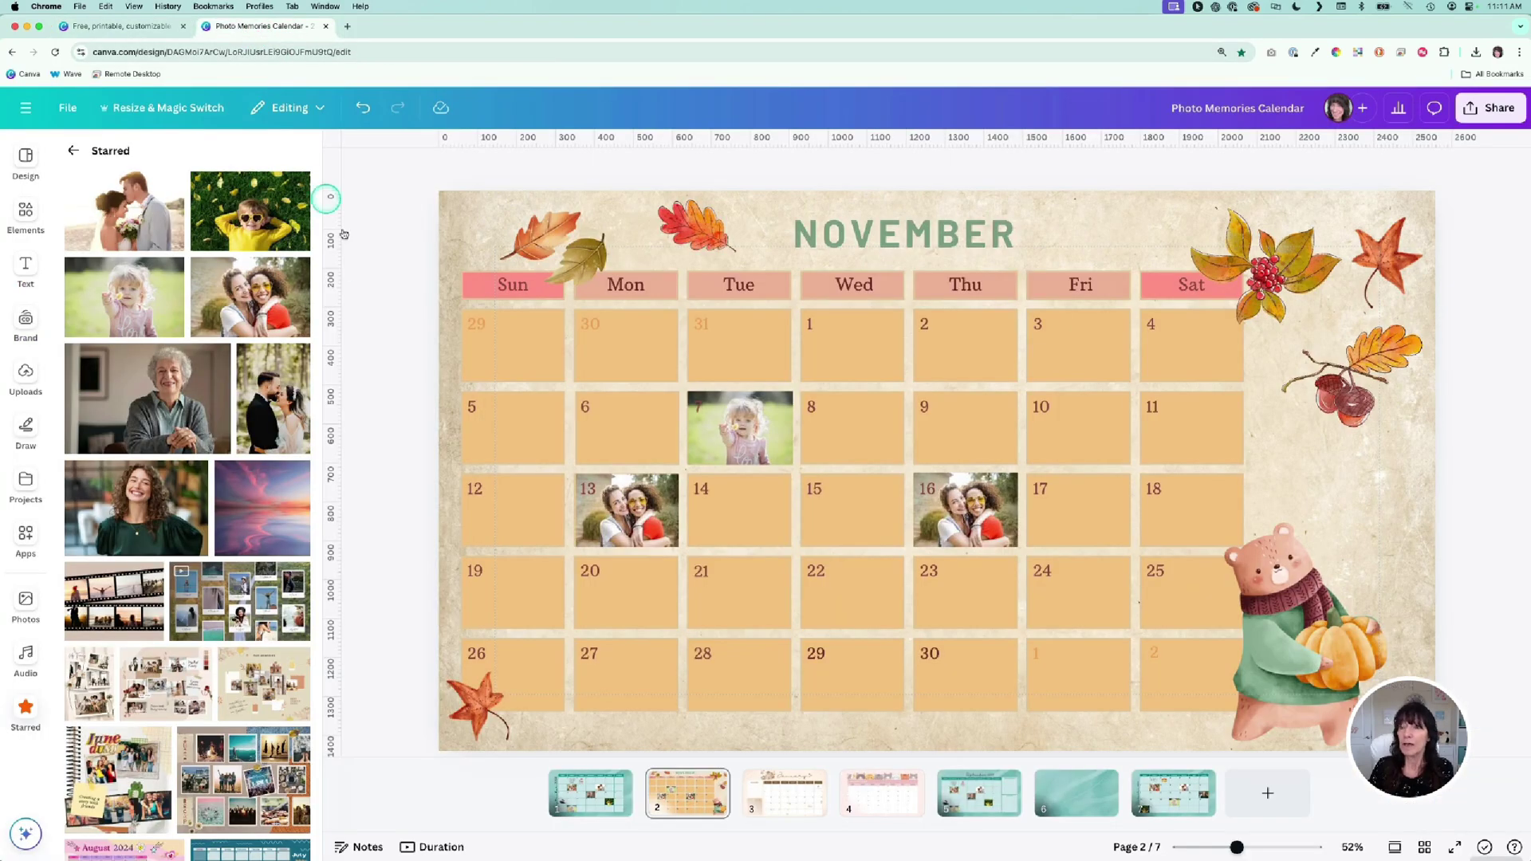
pyautogui.click(382, 324)
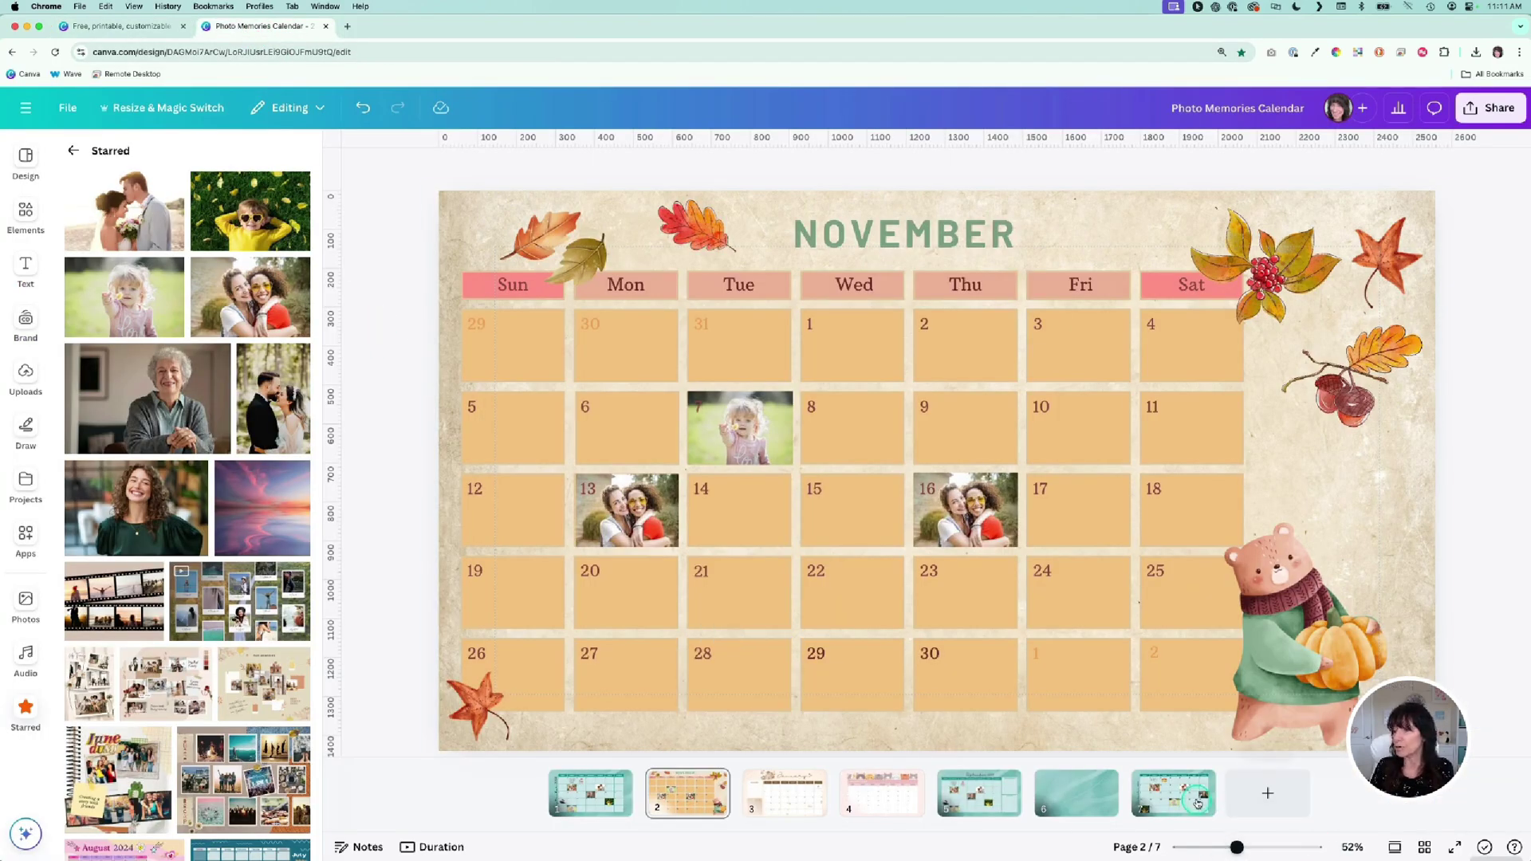
pyautogui.click(1195, 802)
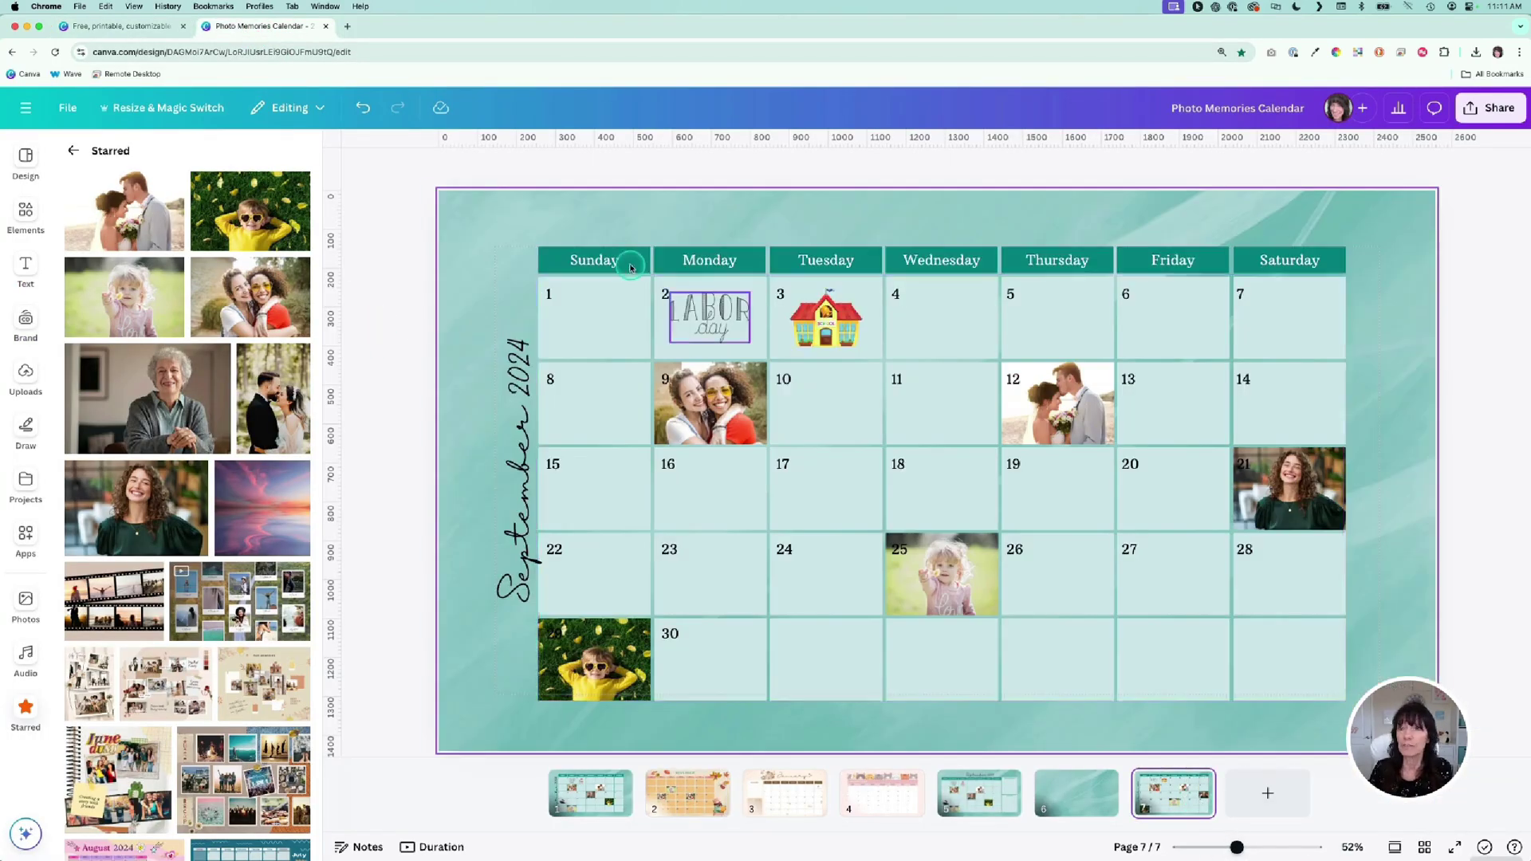
pyautogui.click(343, 143)
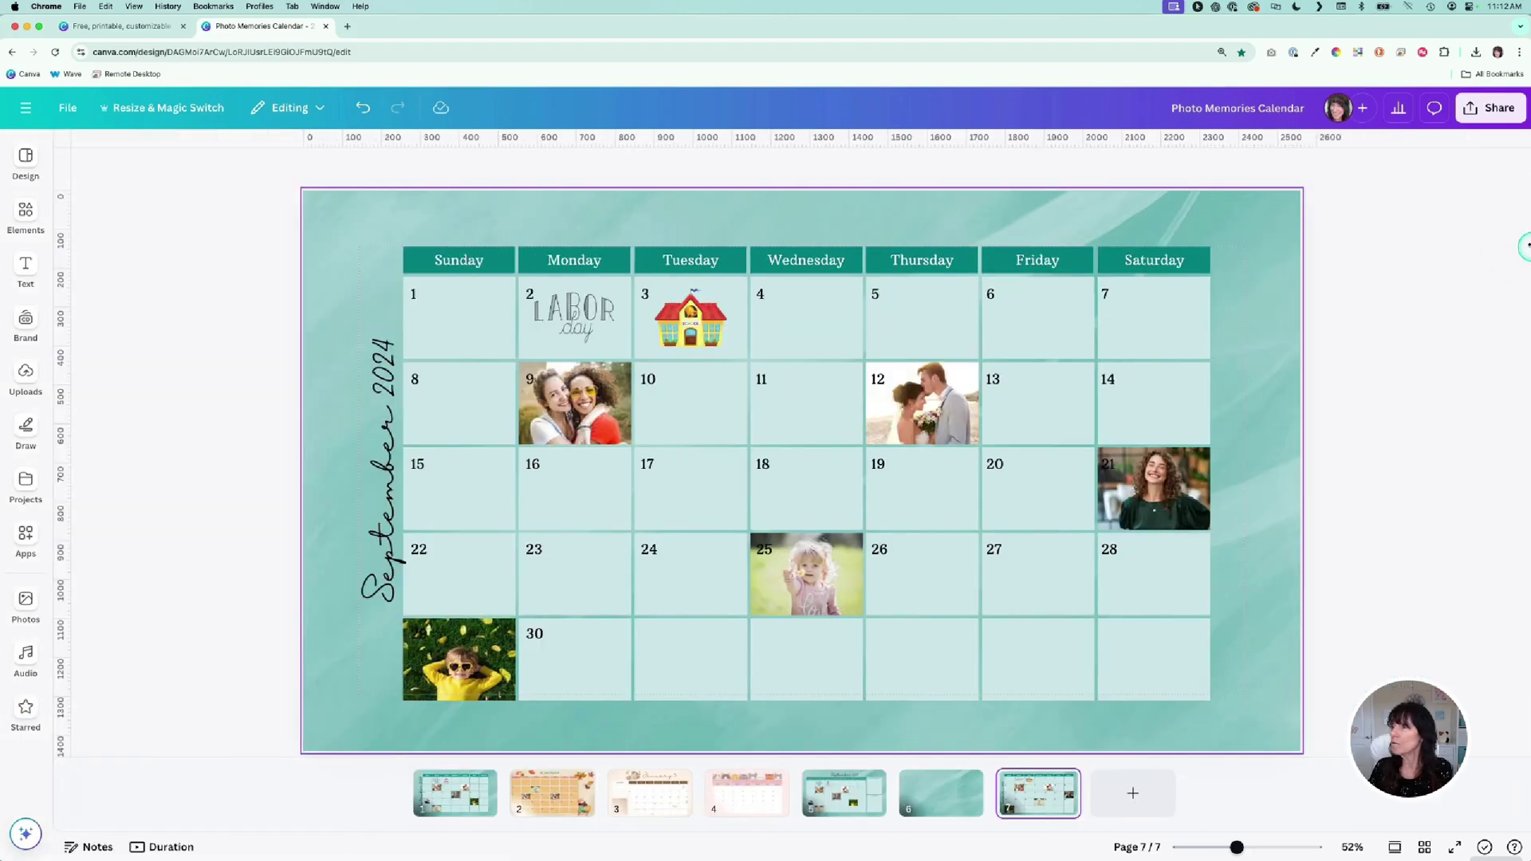
# Download only page 7 of the design as a PNG.
pyautogui.click(1491, 108)
pyautogui.click(1377, 500)
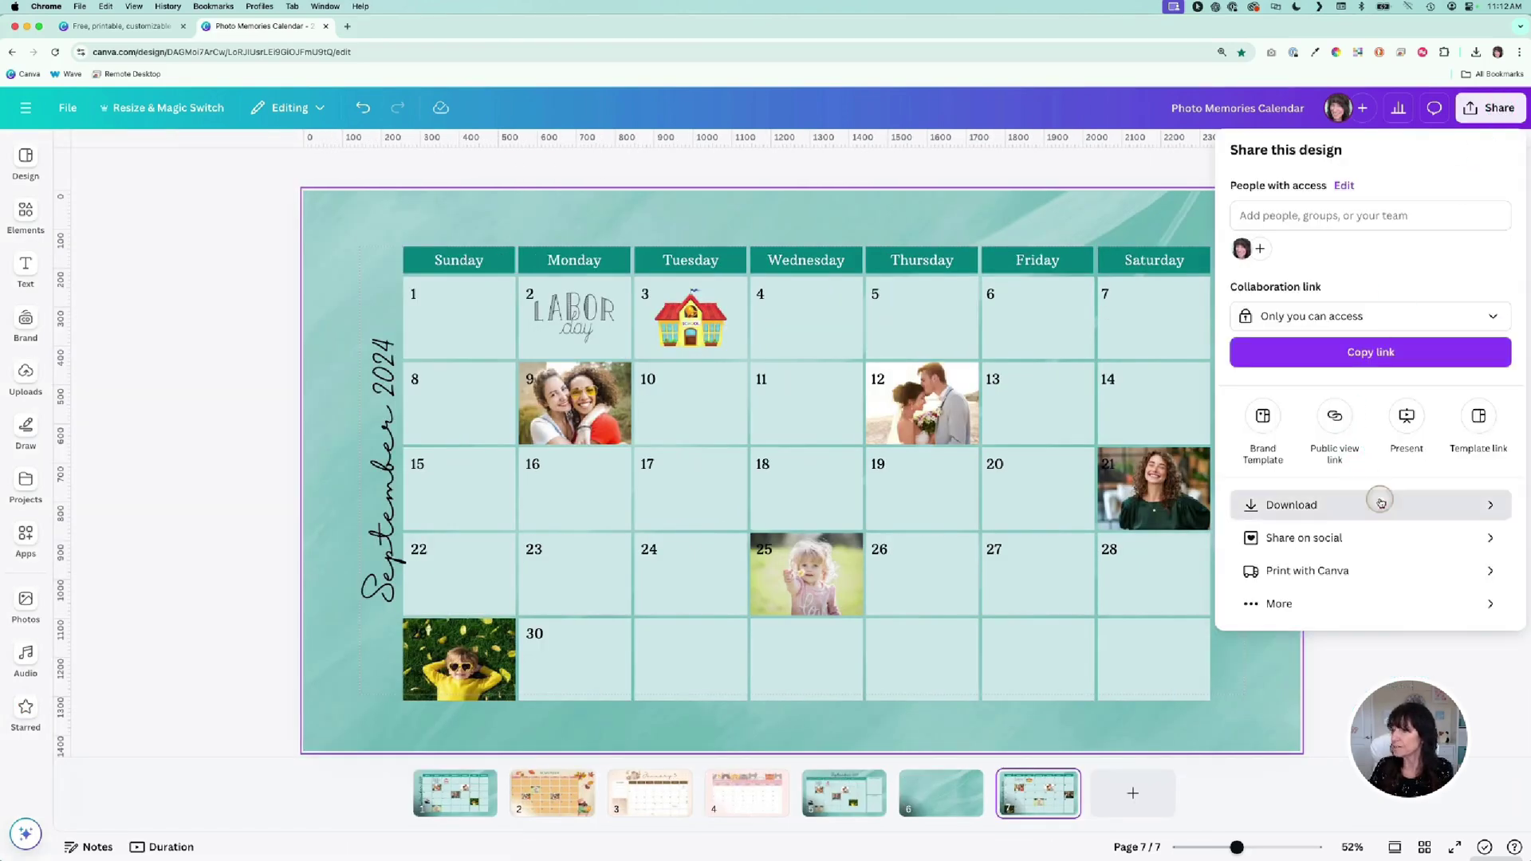
pyautogui.click(1503, 392)
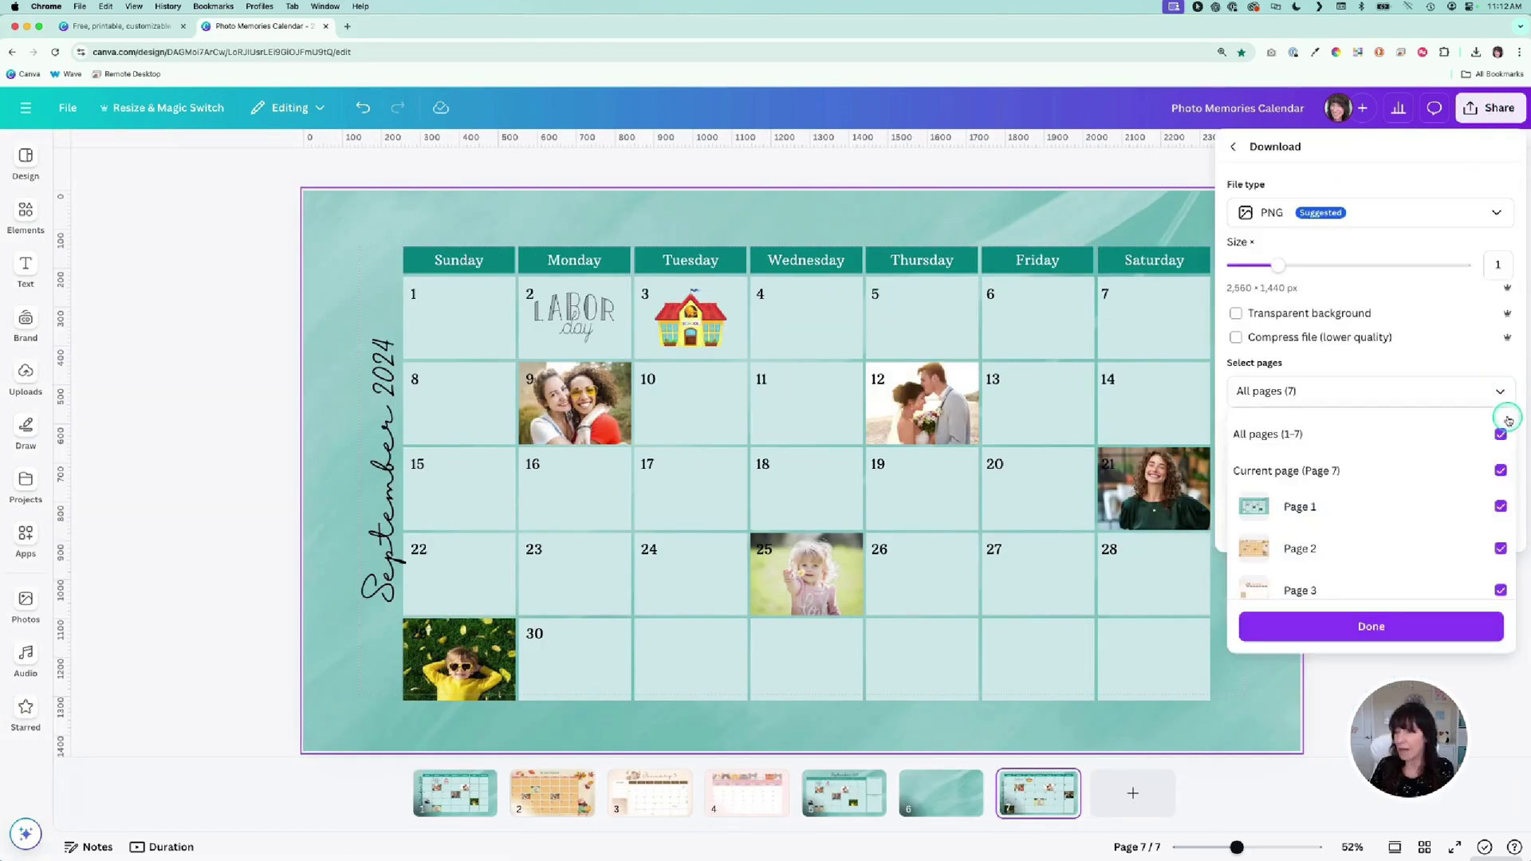
pyautogui.click(1494, 434)
pyautogui.scroll(-3, 1486, 590)
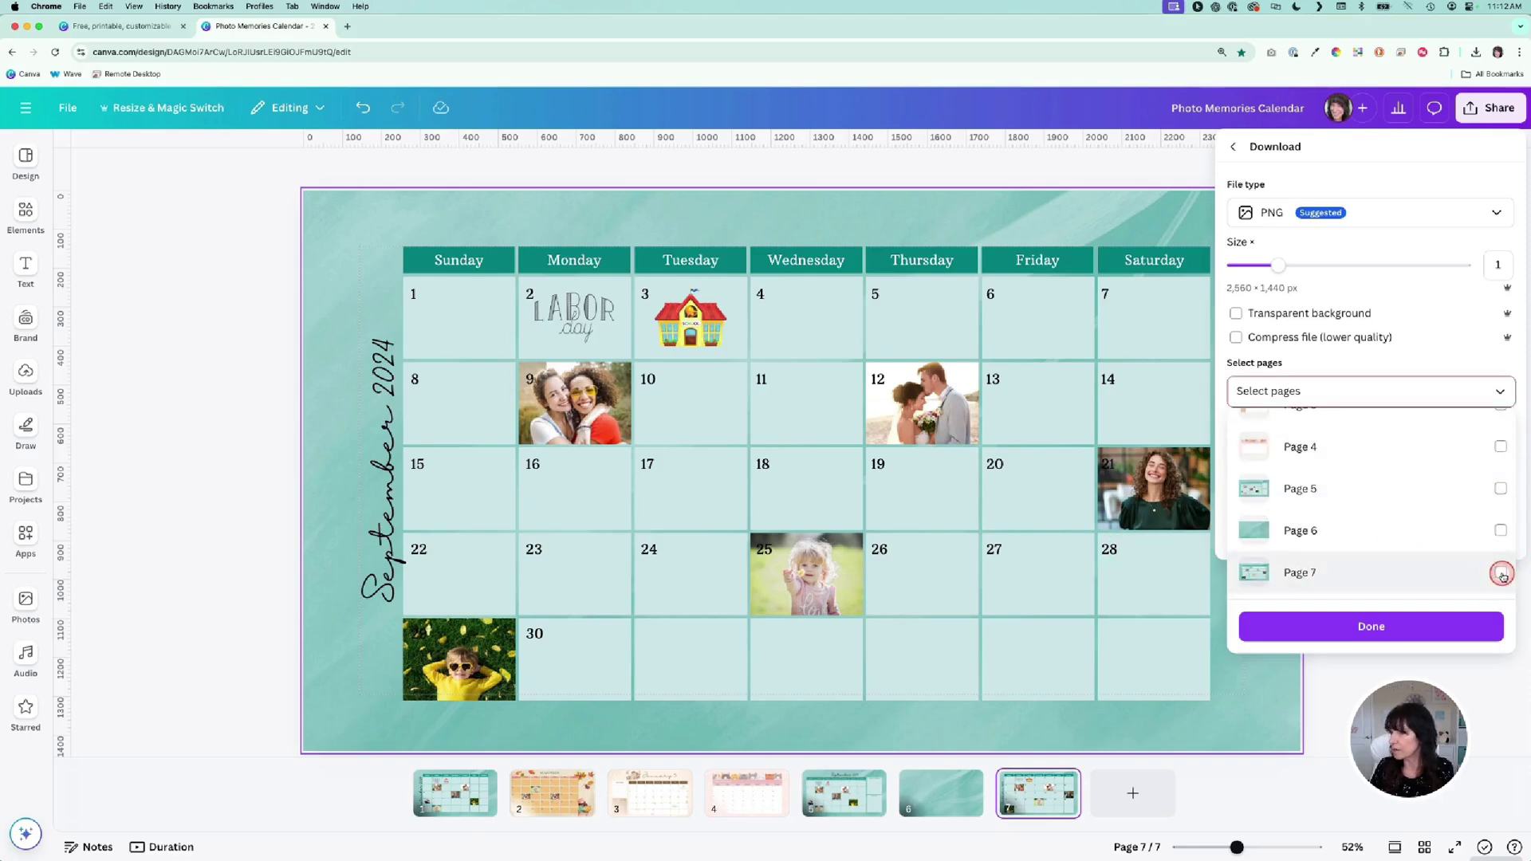
pyautogui.click(1502, 573)
pyautogui.click(1414, 630)
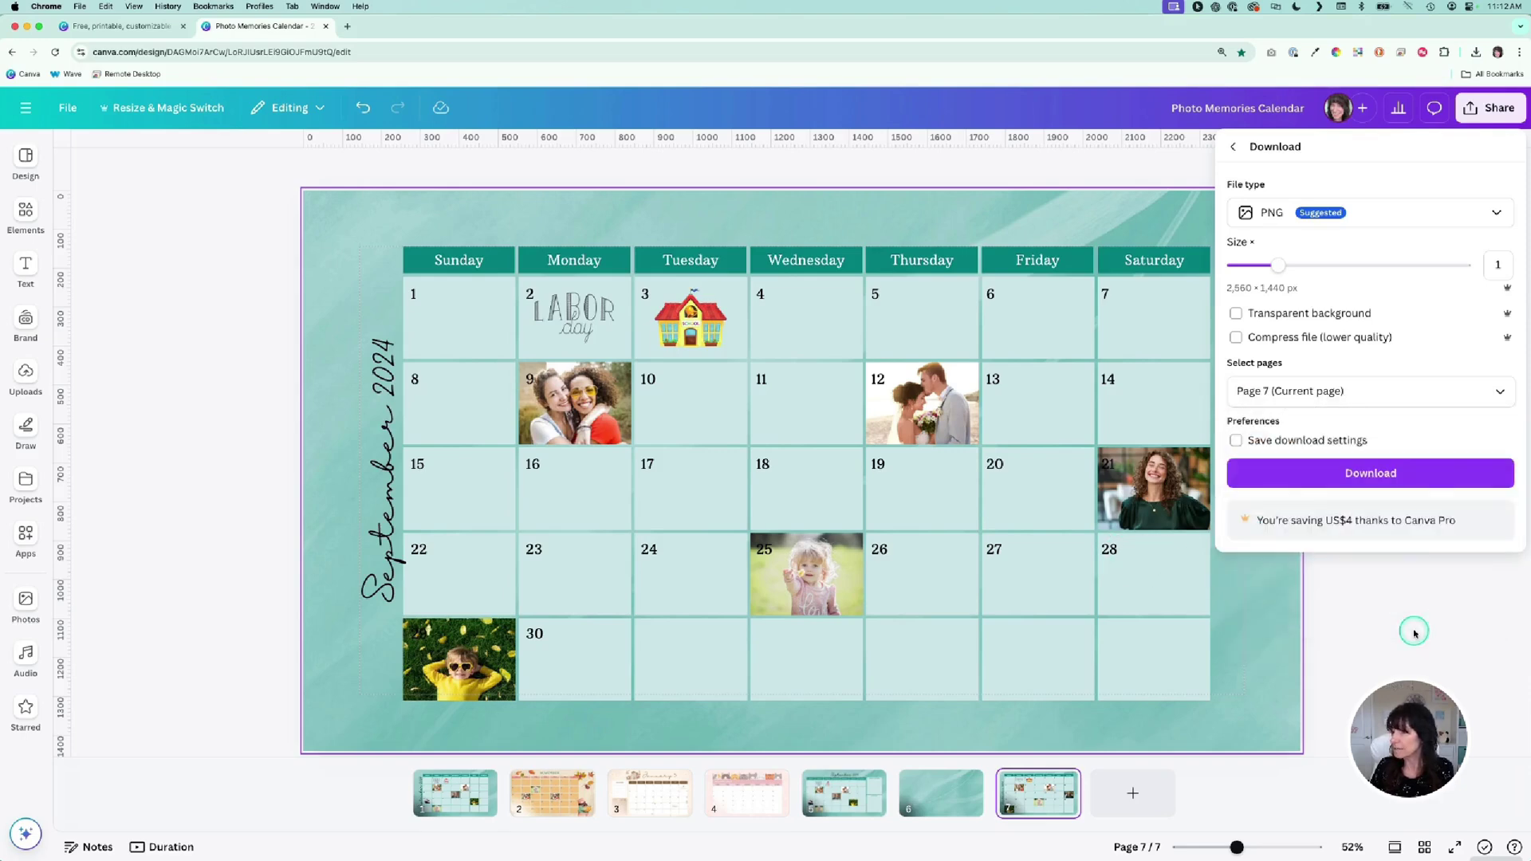
pyautogui.click(1418, 480)
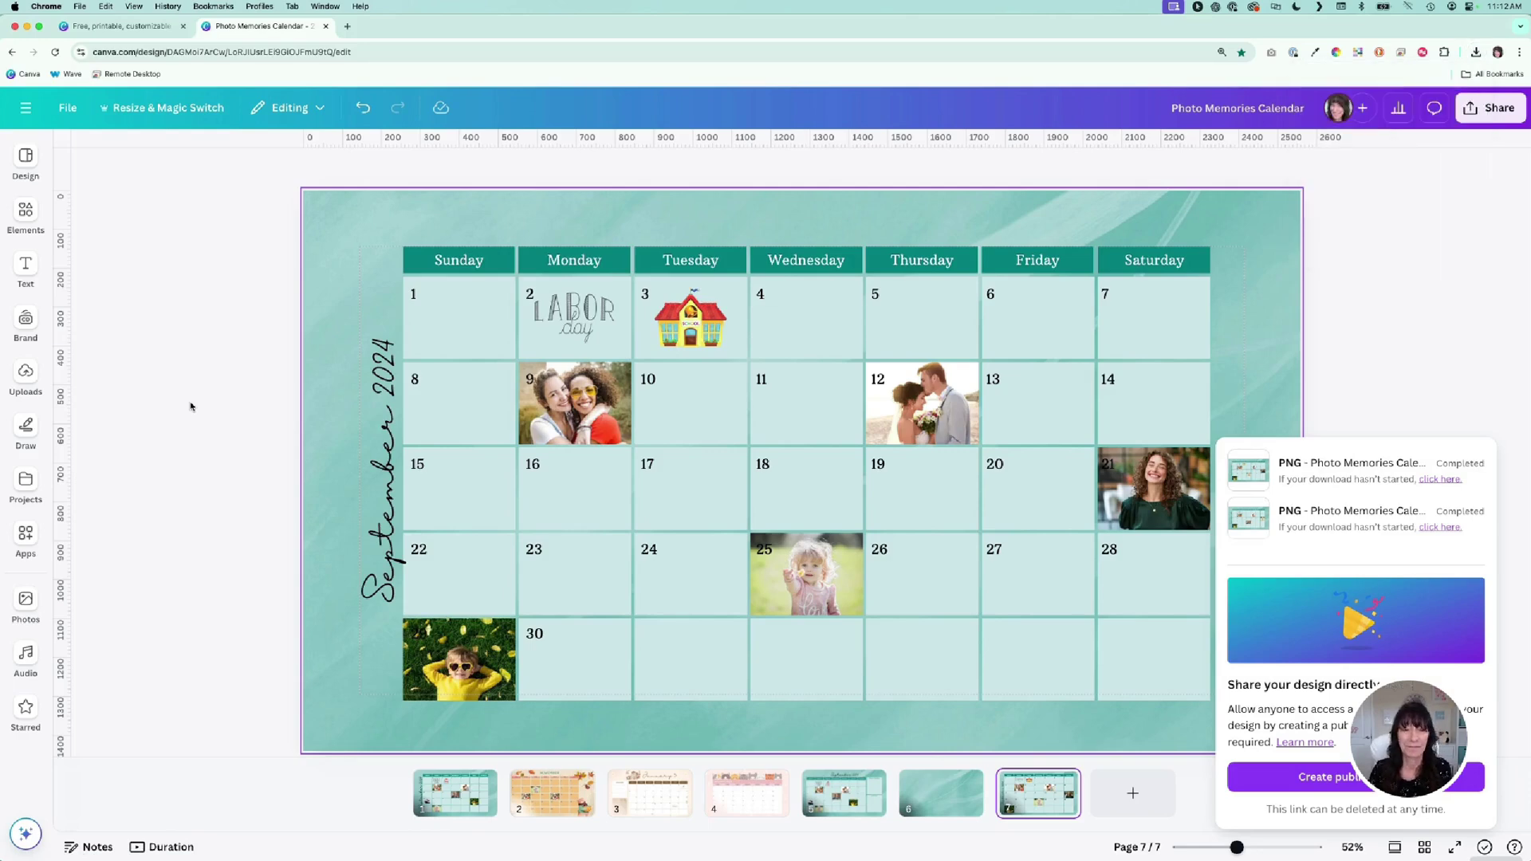
# Move the downloaded Photo Memories Calendar.png into the Desktop Images folder.
pyautogui.click(223, 389)
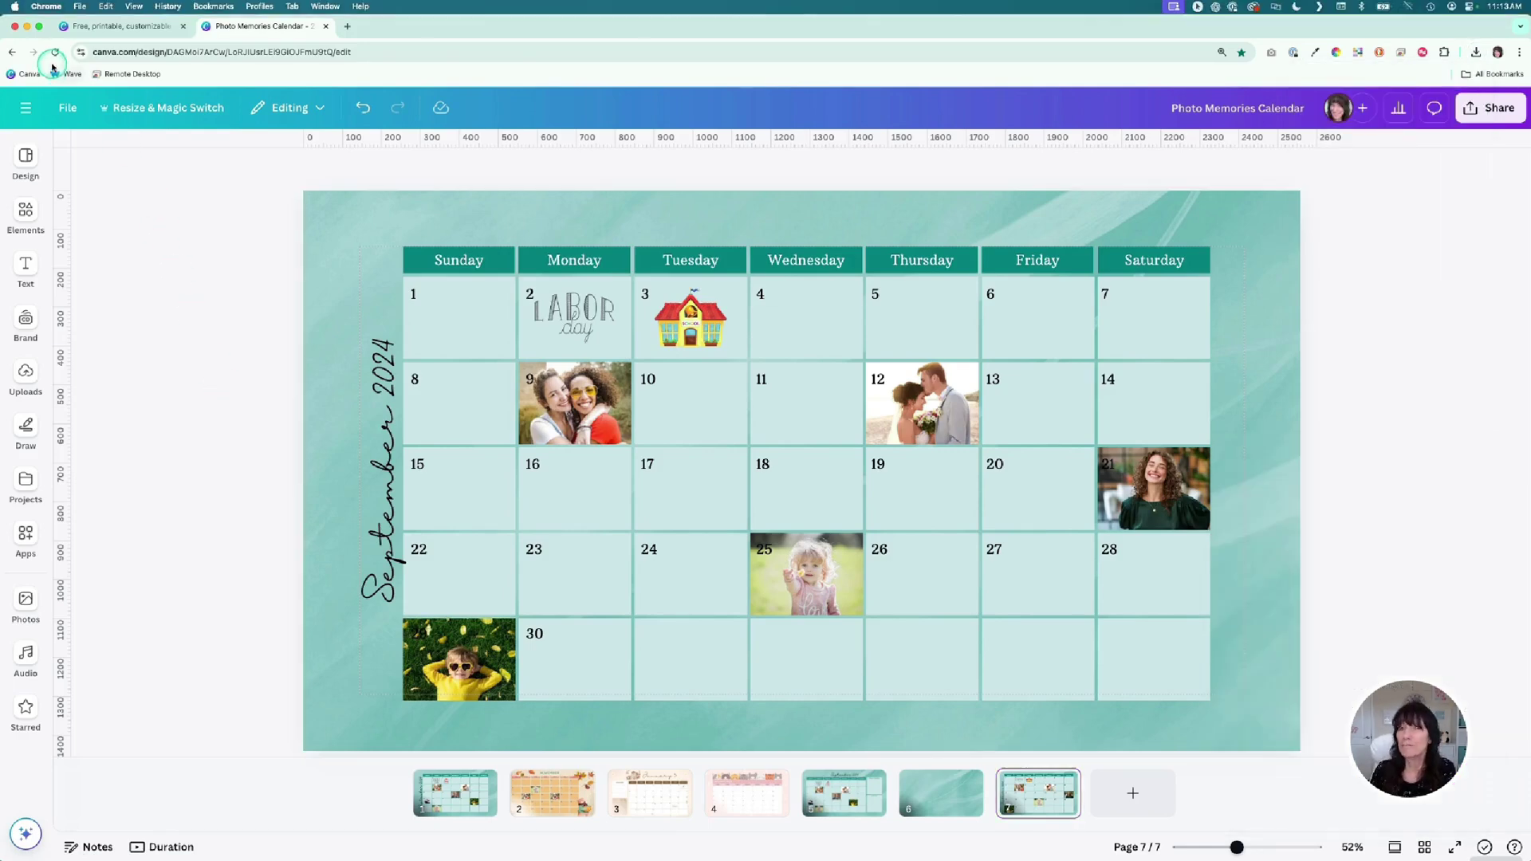
pyautogui.click(26, 26)
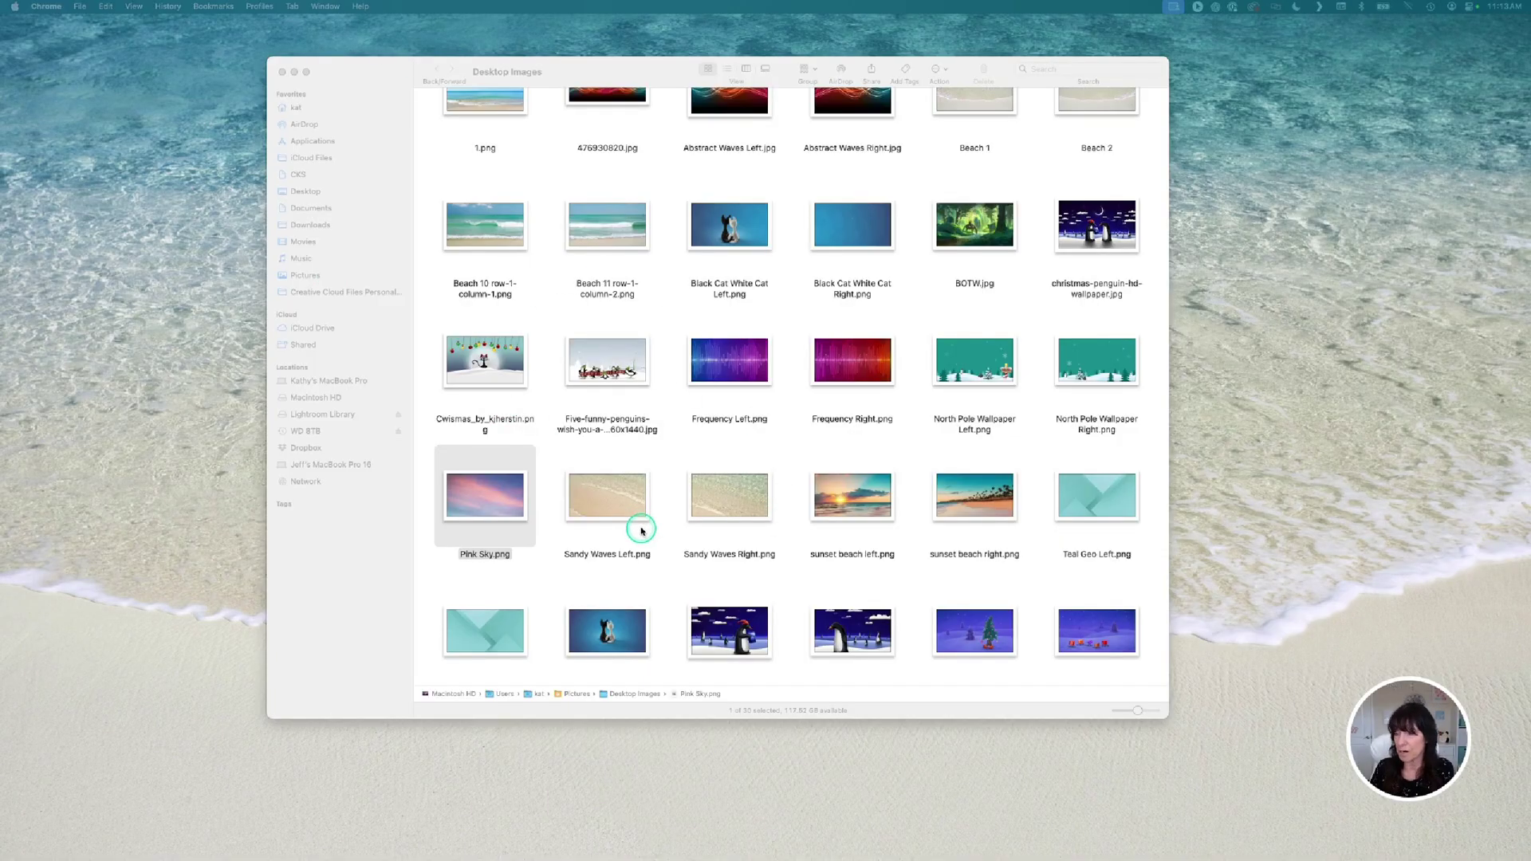
pyautogui.scroll(2, 641, 530)
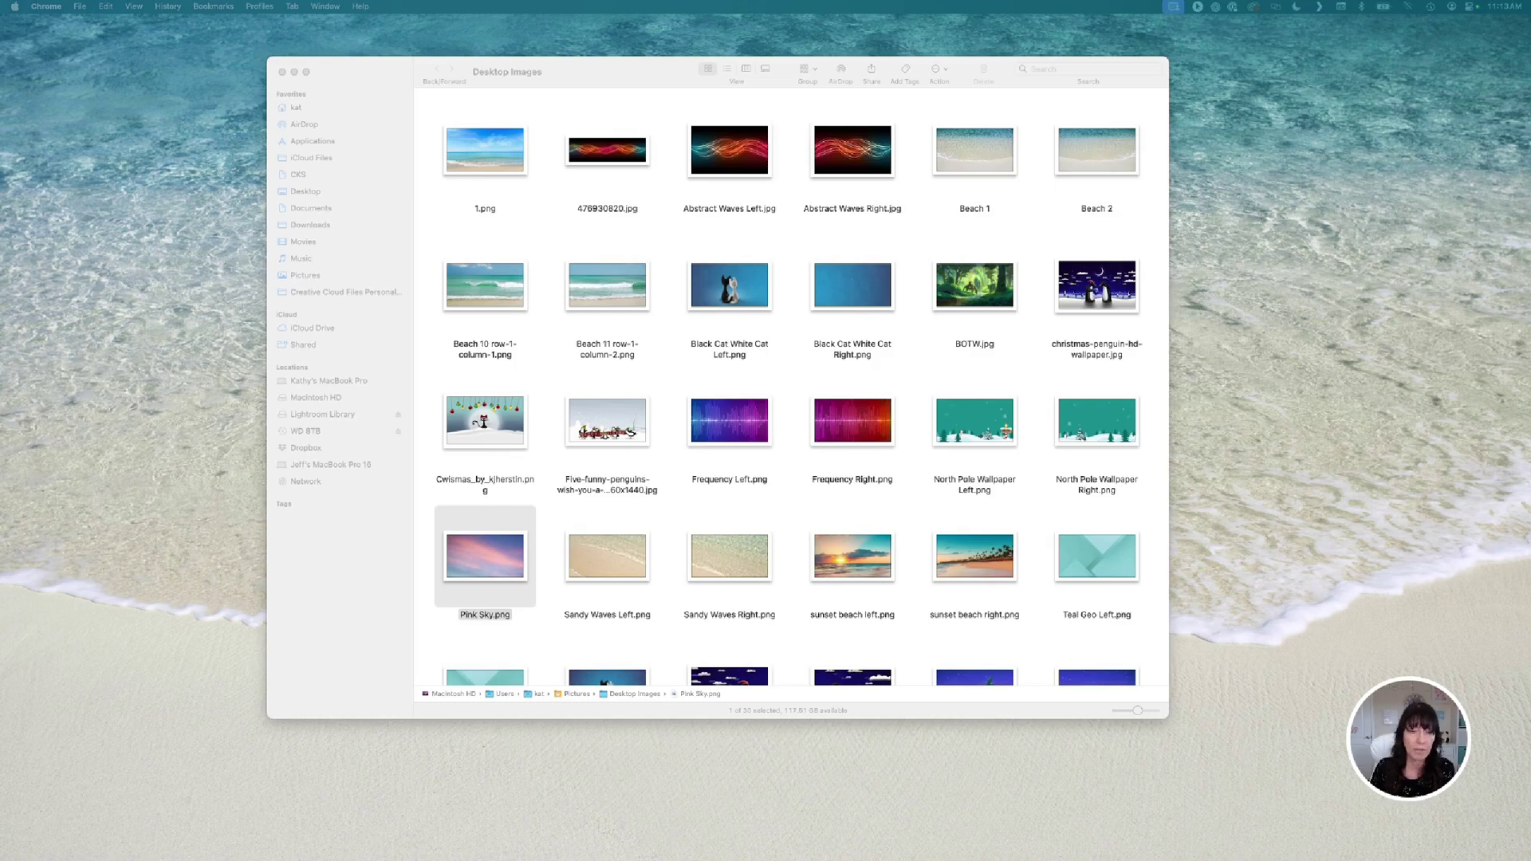
pyautogui.moveTo(720, 644); pyautogui.dragTo(806, 333)
pyautogui.click(804, 333)
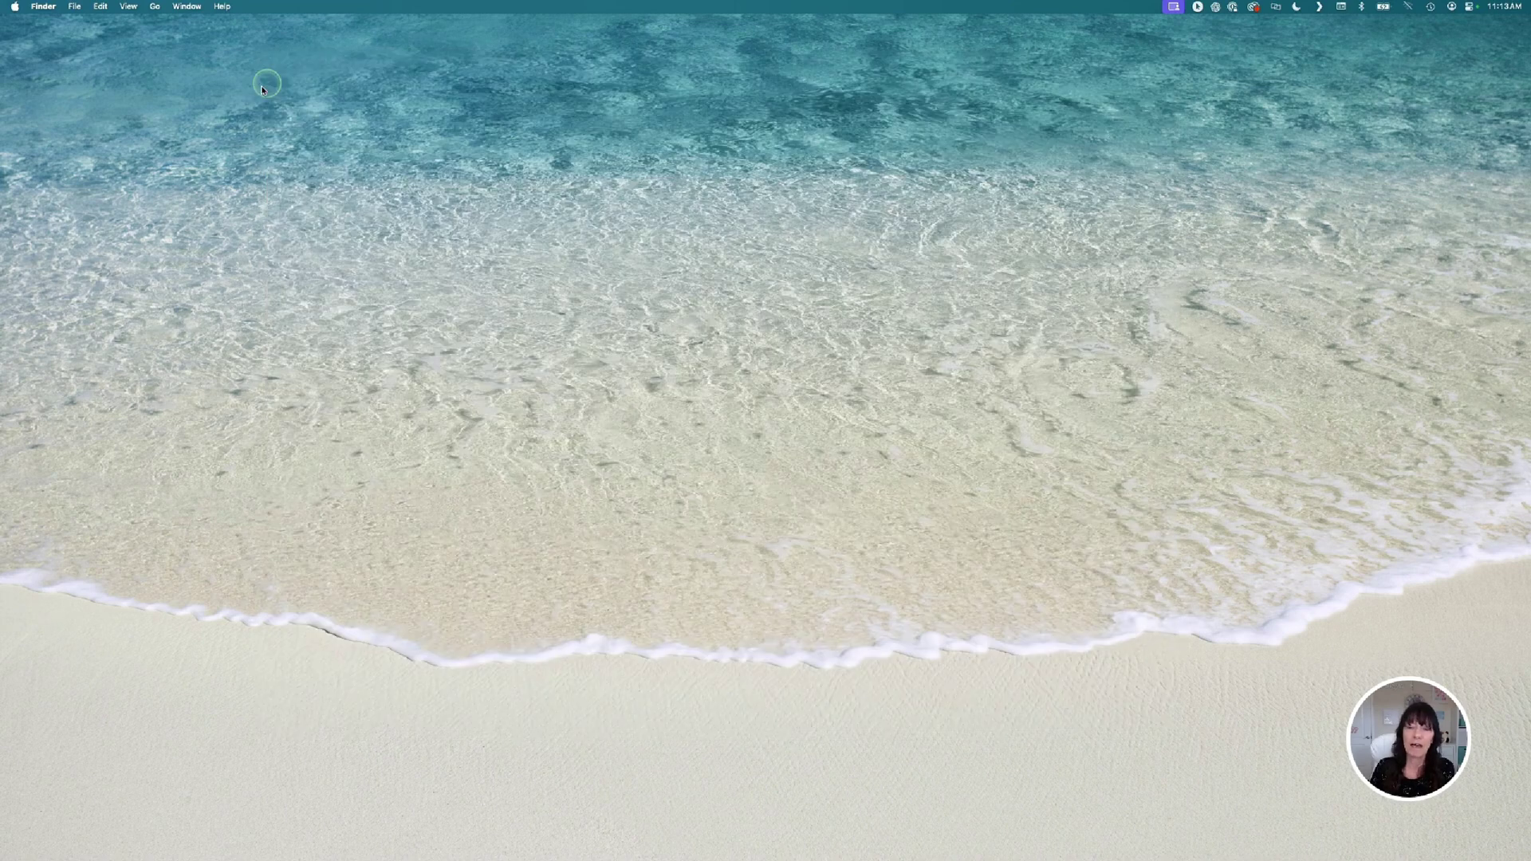
# Set the September calendar image as the wallpaper for the DELL S2721D (2) display.
pyautogui.click(282, 71)
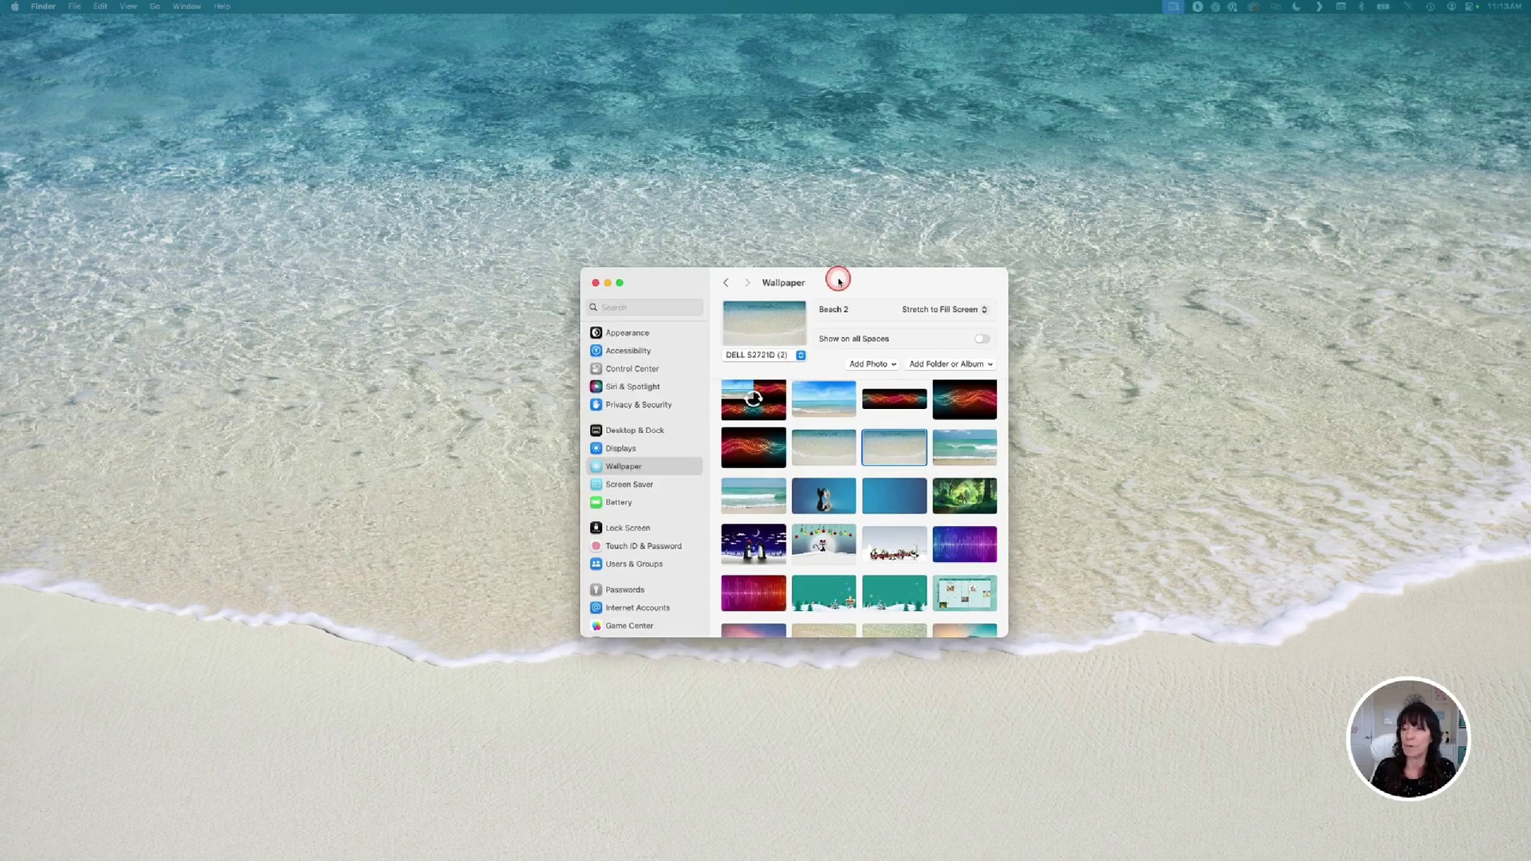
pyautogui.moveTo(837, 274); pyautogui.dragTo(679, 249)
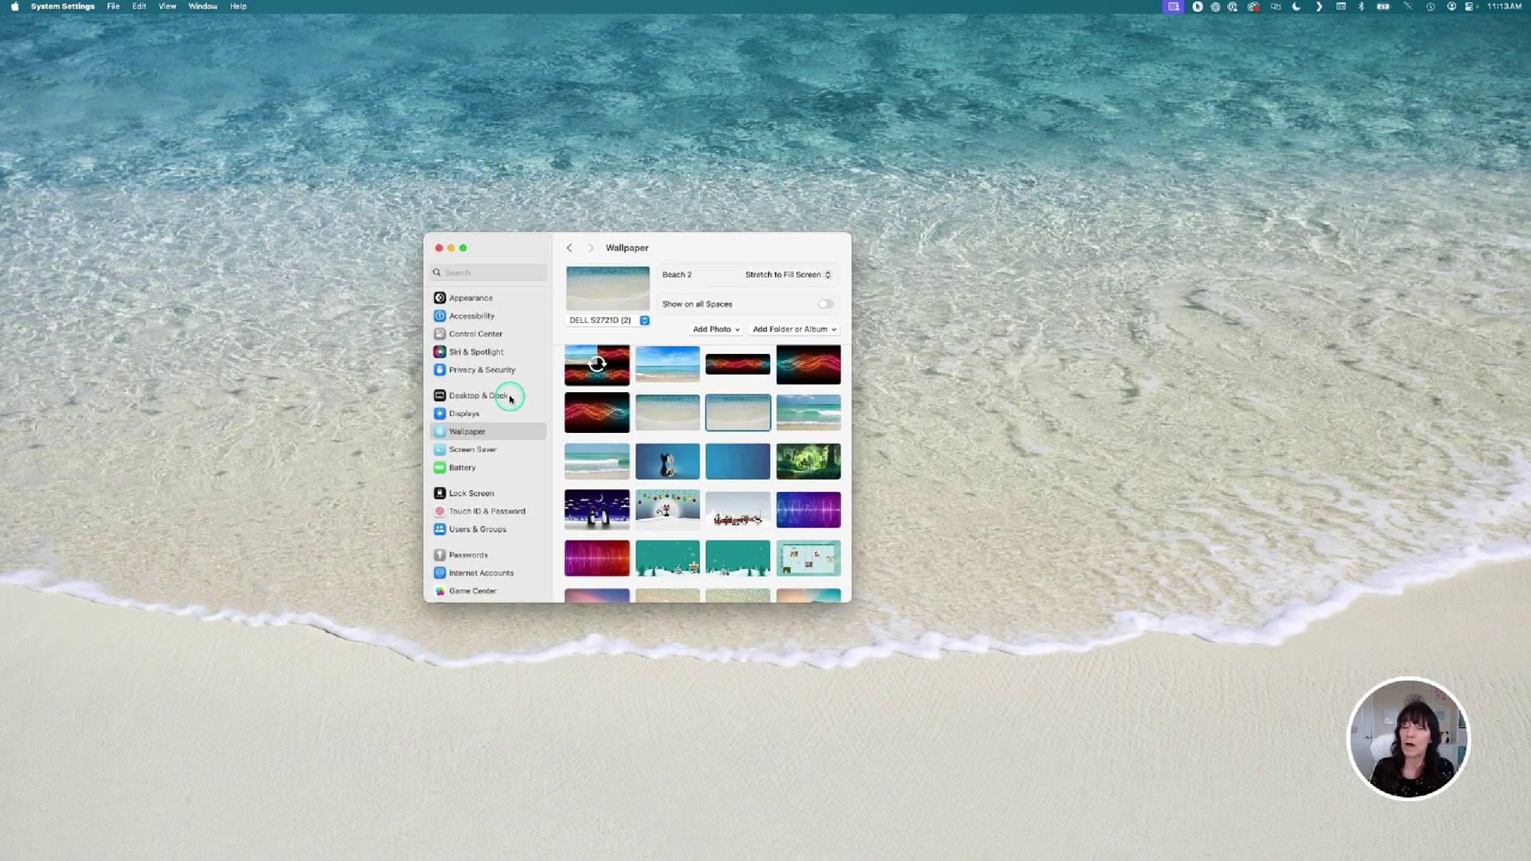
pyautogui.scroll(5, 514, 390)
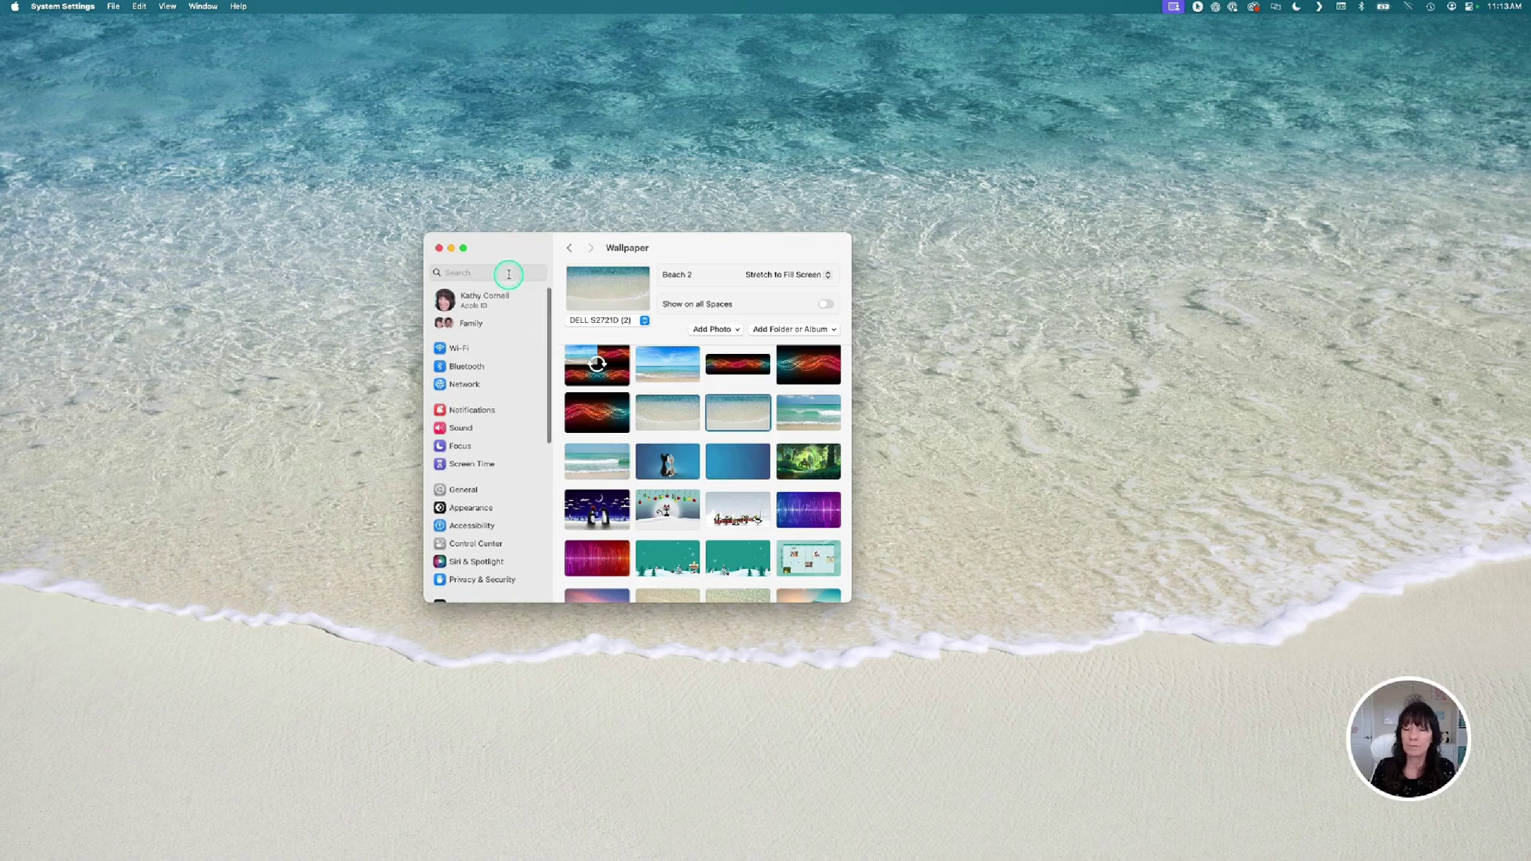
pyautogui.scroll(-5, 507, 414)
pyautogui.click(498, 428)
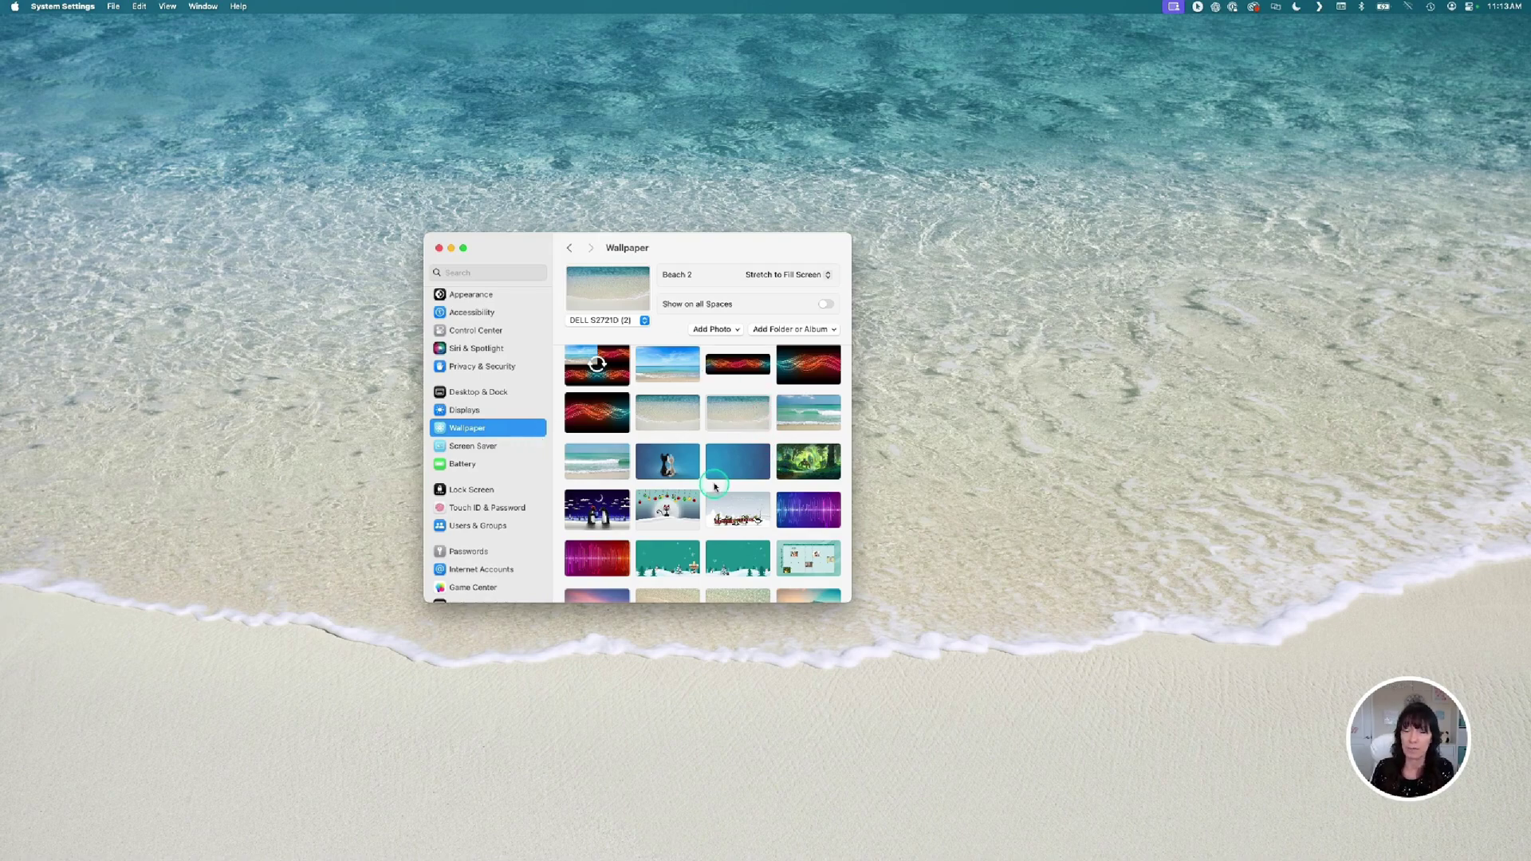
pyautogui.click(628, 321)
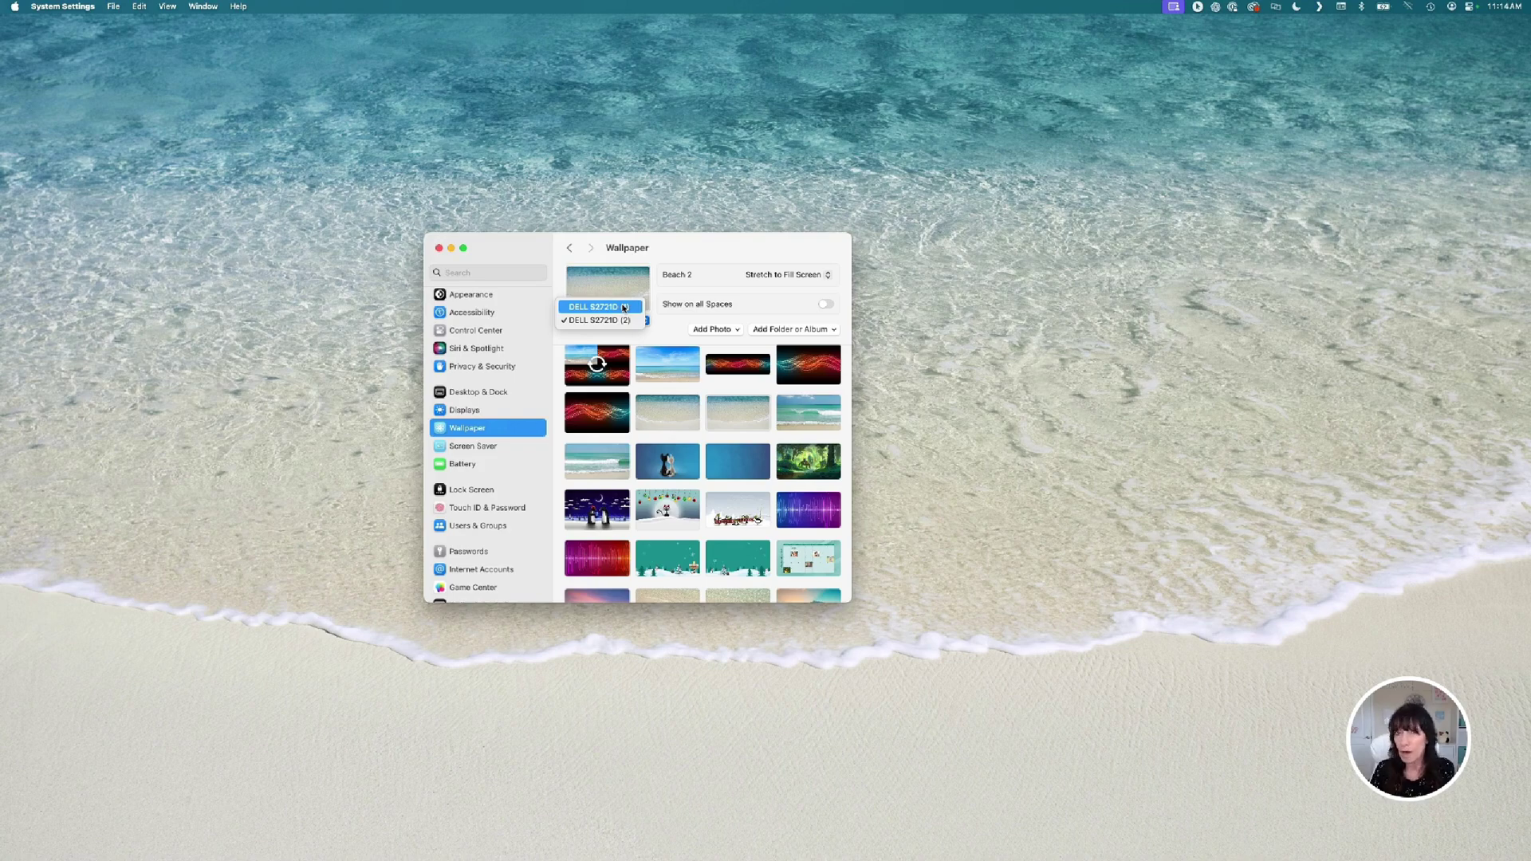
pyautogui.click(625, 320)
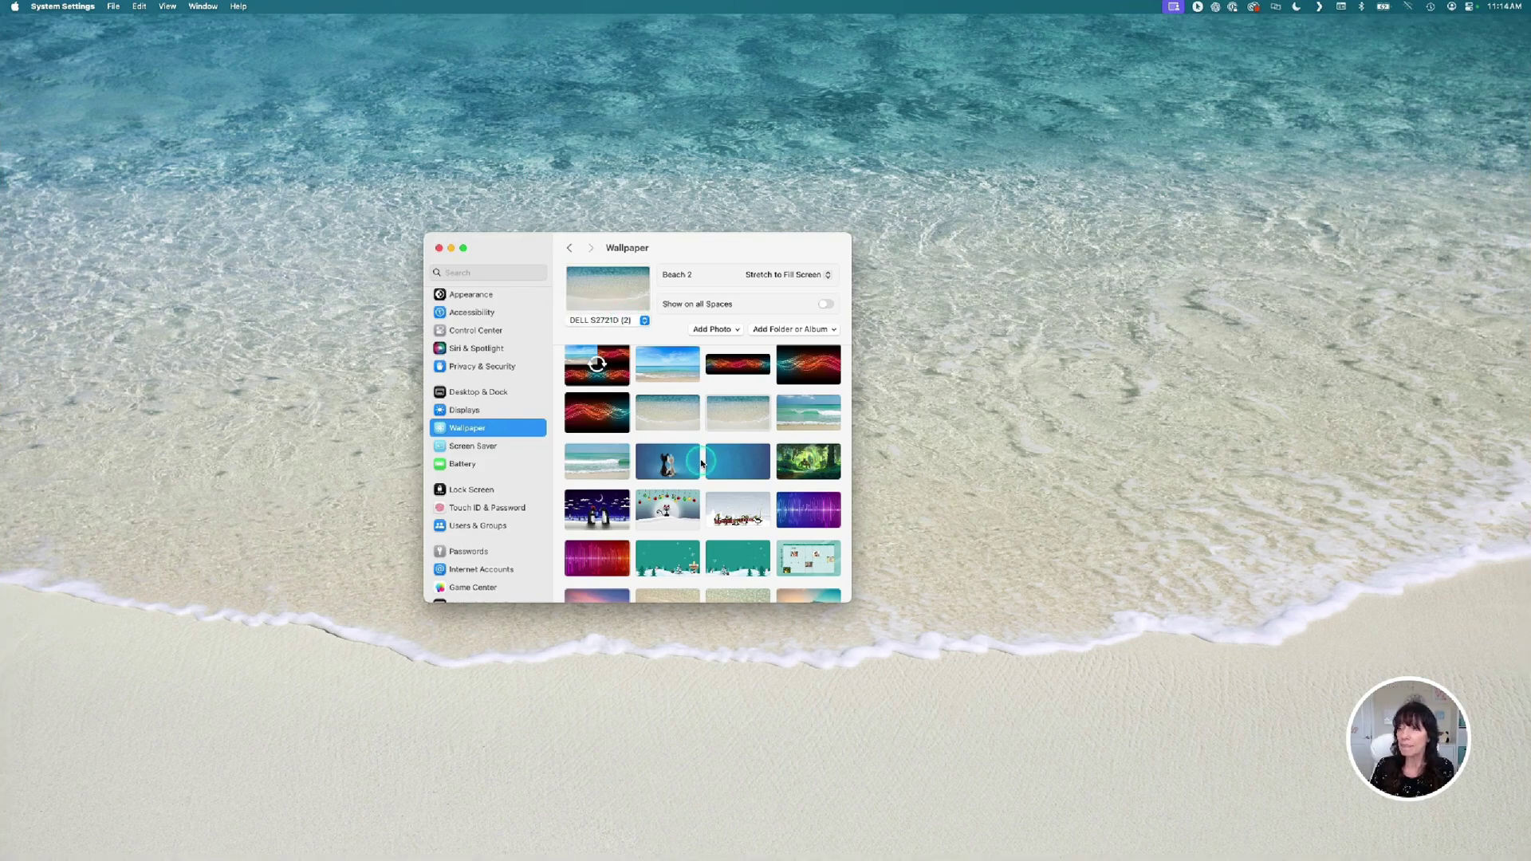
pyautogui.scroll(-3, 805, 478)
pyautogui.click(805, 480)
pyautogui.click(809, 474)
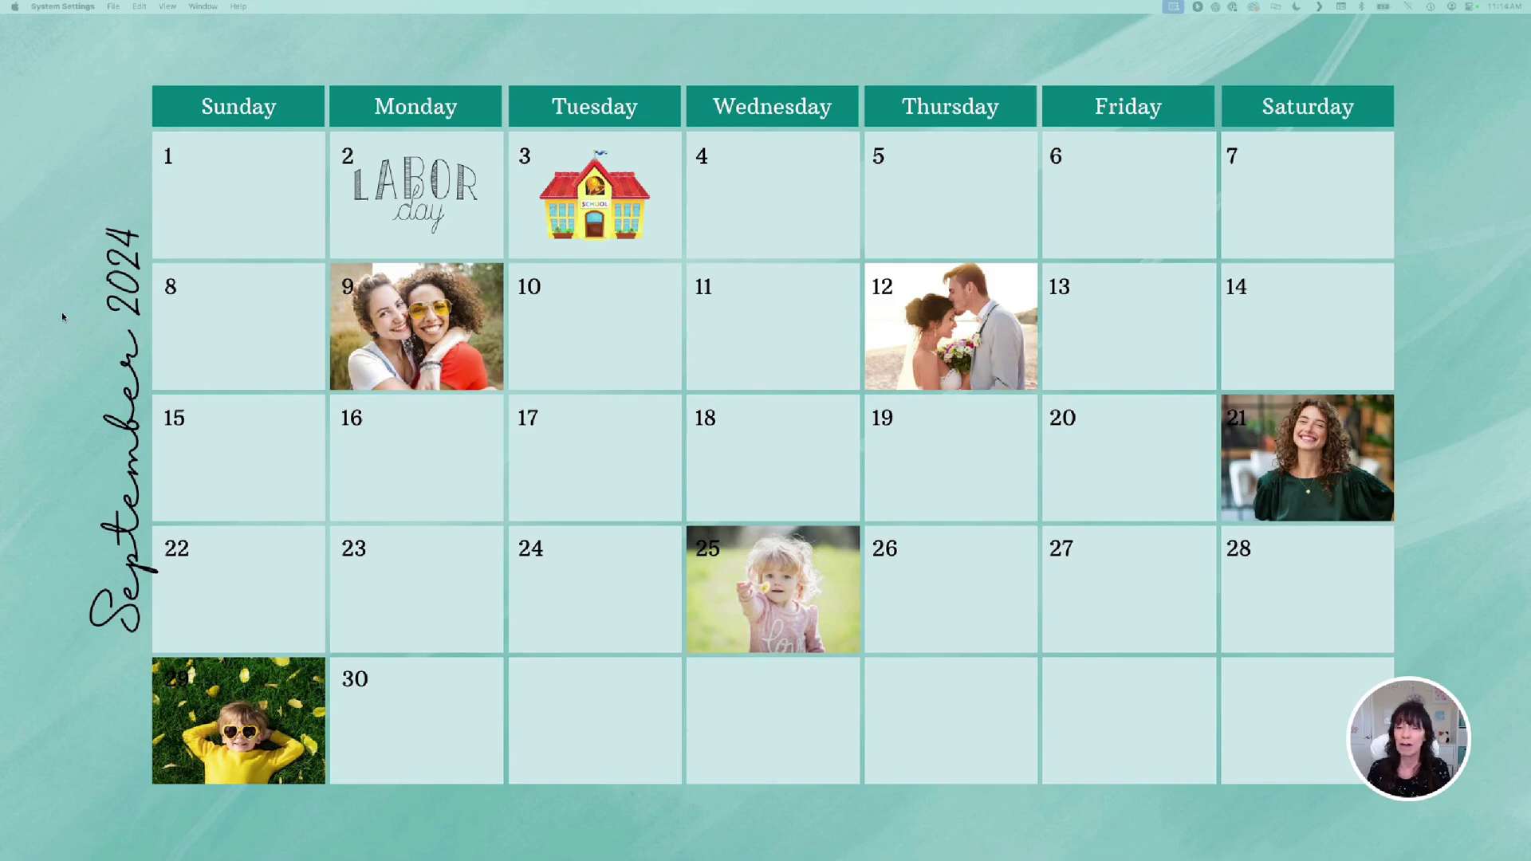
# View the new calendar wallpaper on the desktop, then bring the Canva editor back.
pyautogui.click(63, 315)
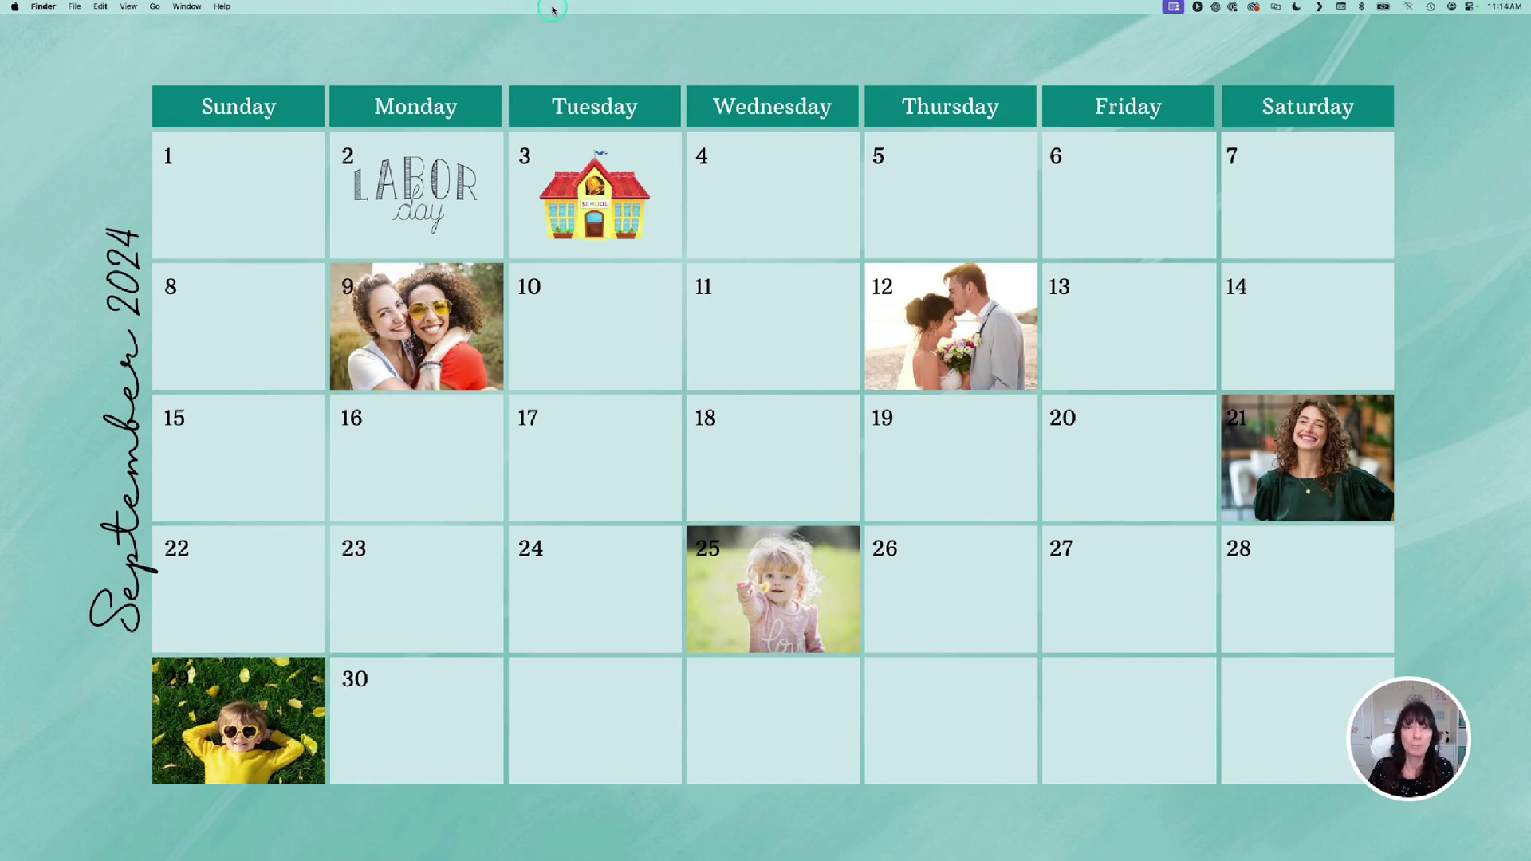
pyautogui.moveTo(770, 858)
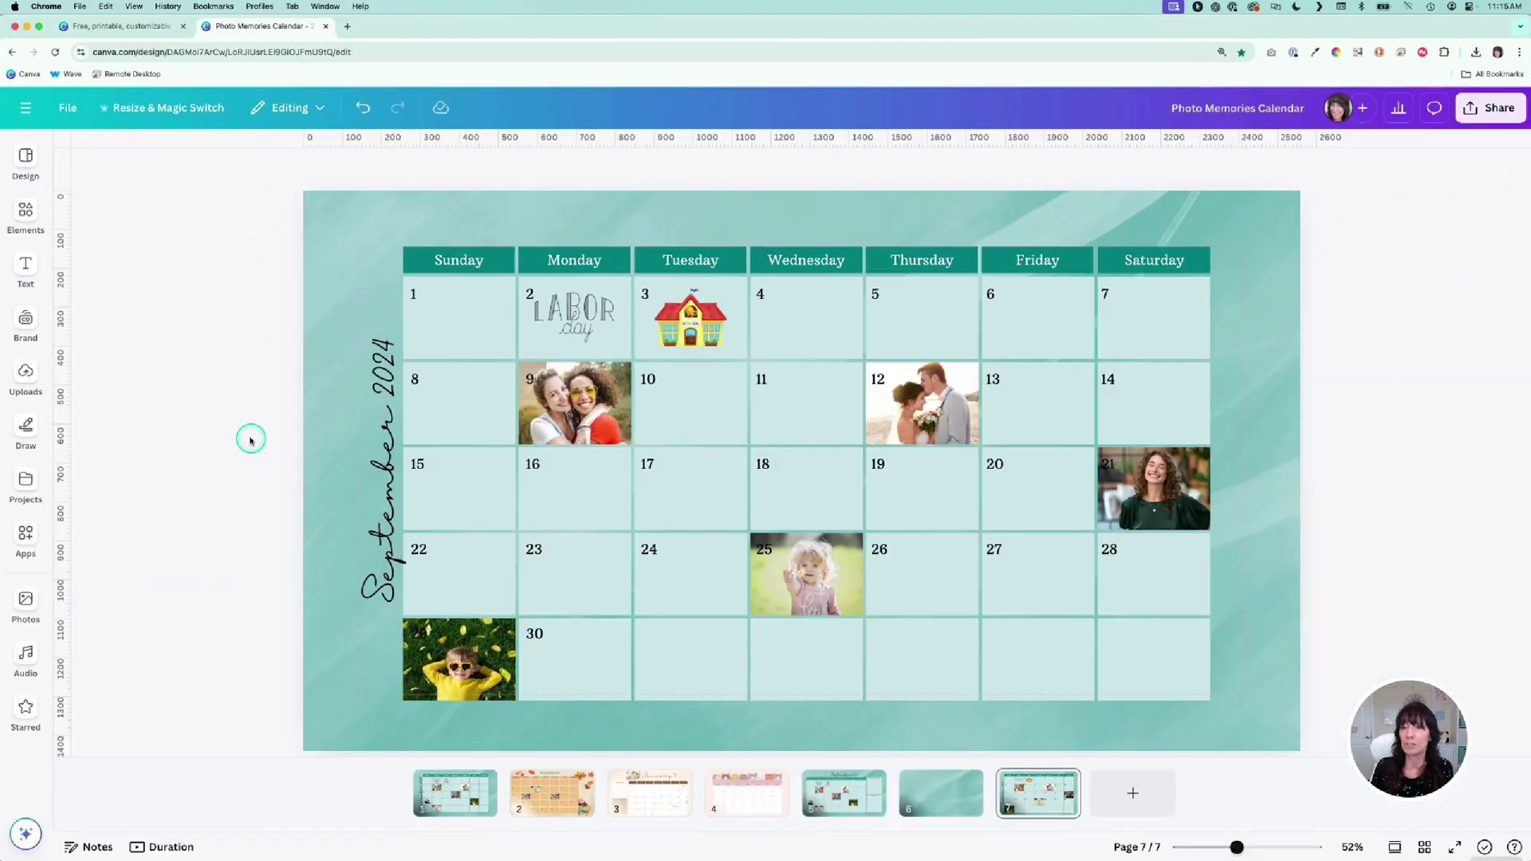
pyautogui.click(209, 432)
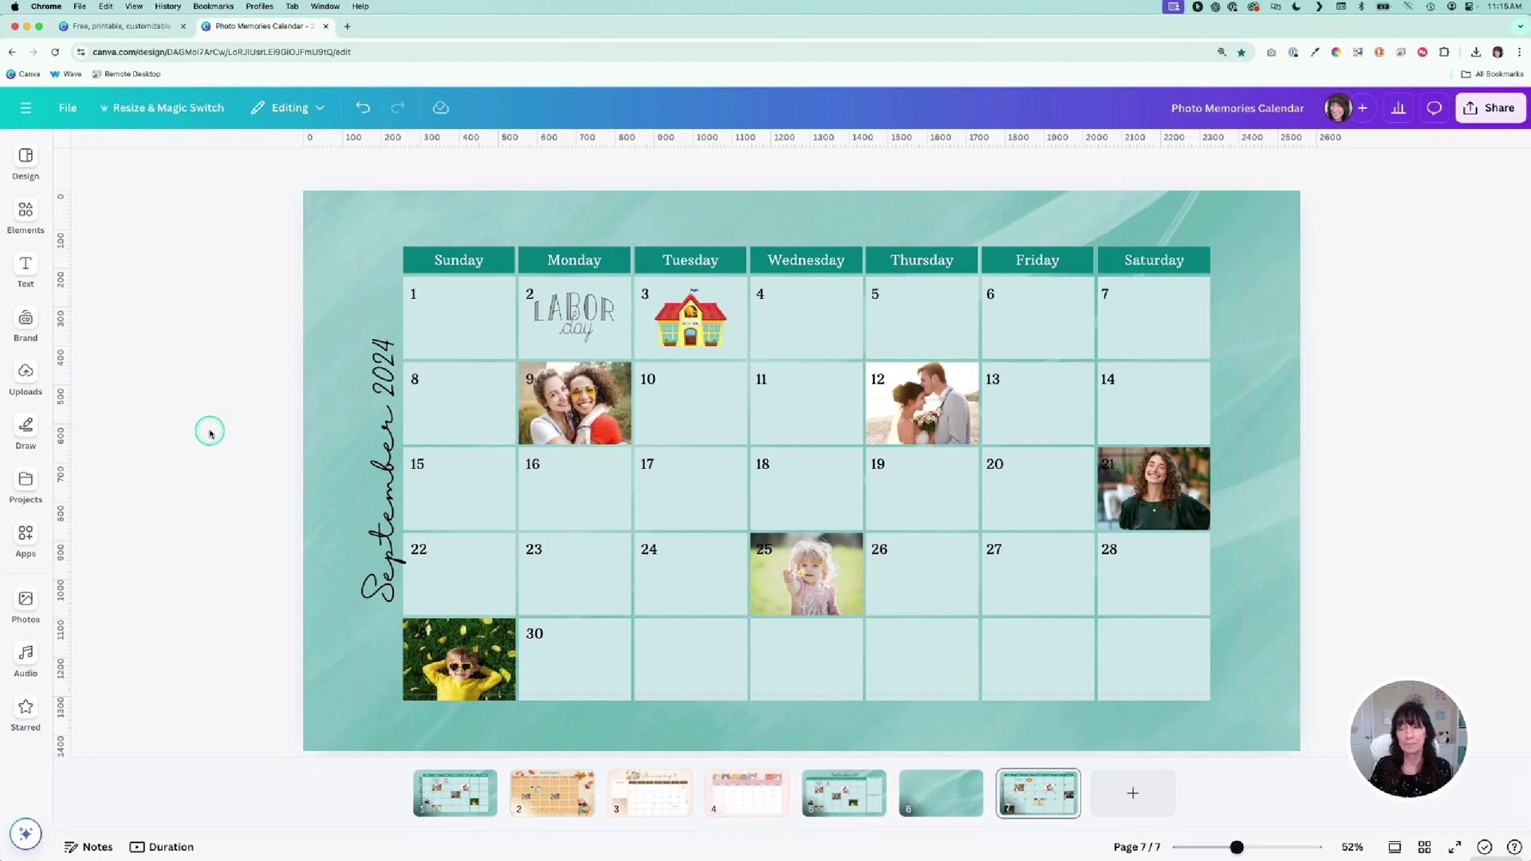